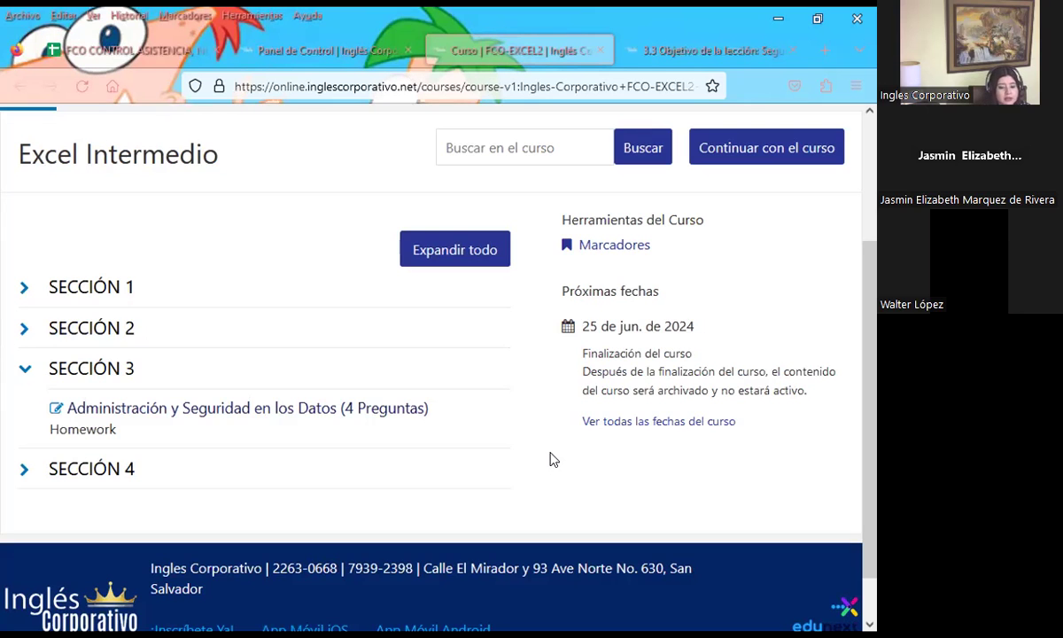
Open the Progreso page and scroll through the grade chart and section scores, then back up.
scroll(550, 459, "up", 3)
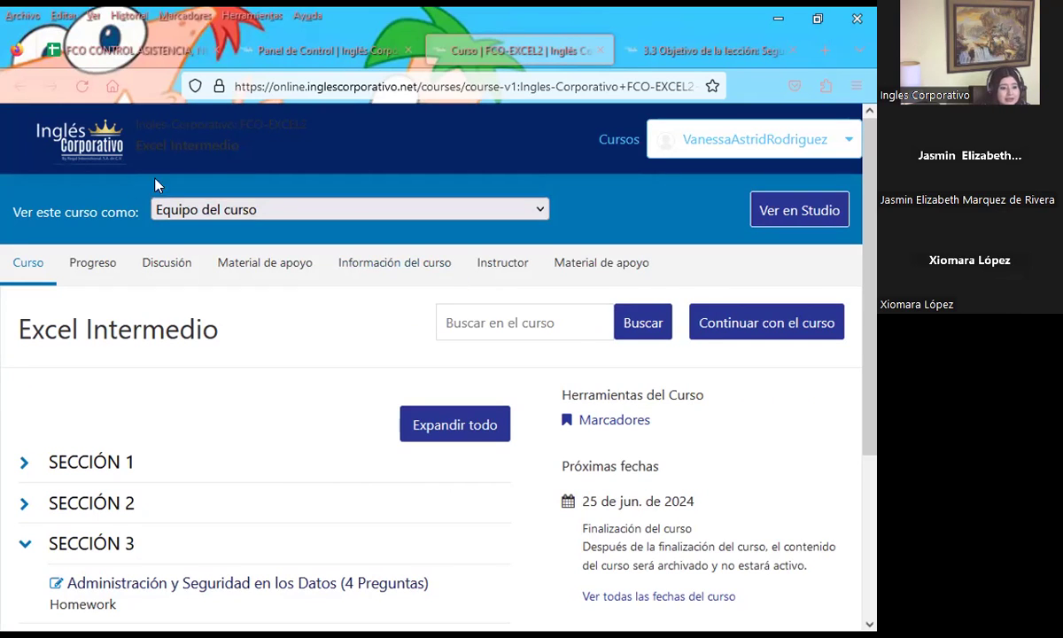
left_click(94, 270)
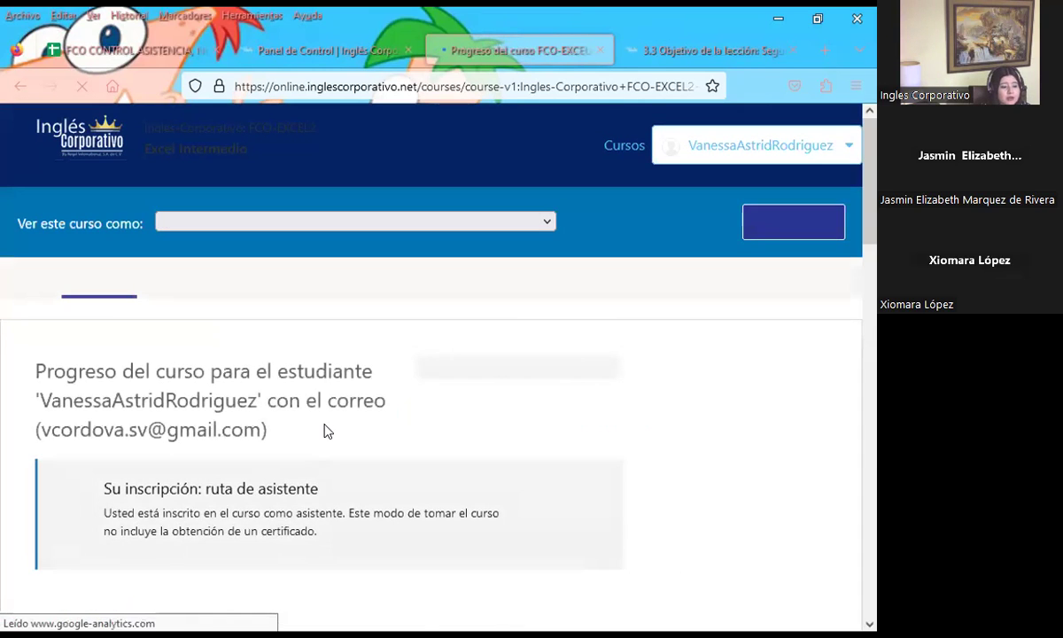
scroll(325, 430, "down", 5)
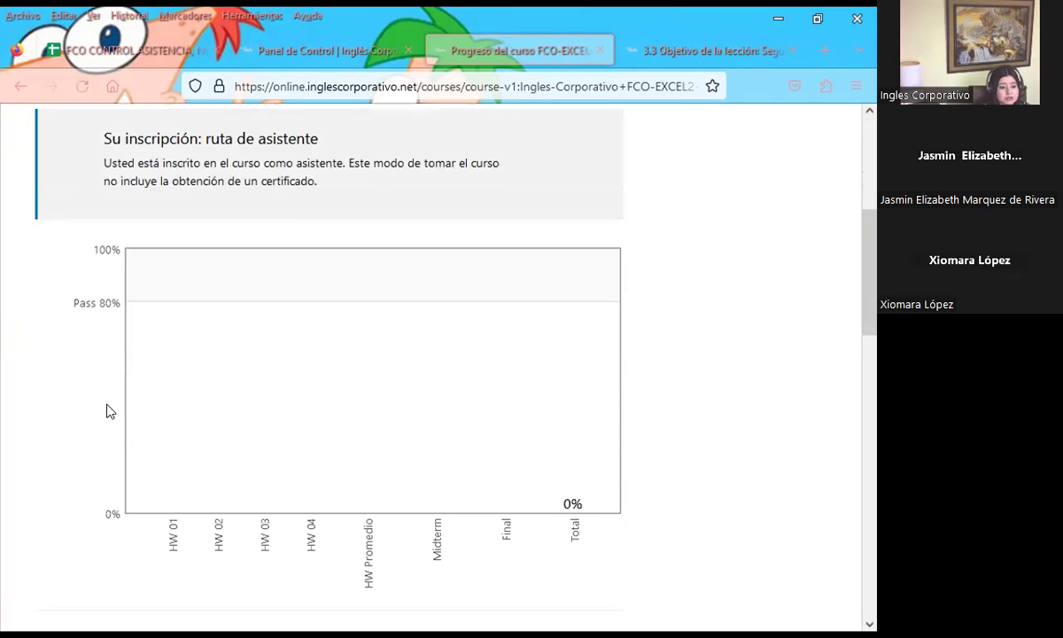
scroll(93, 403, "down", 4)
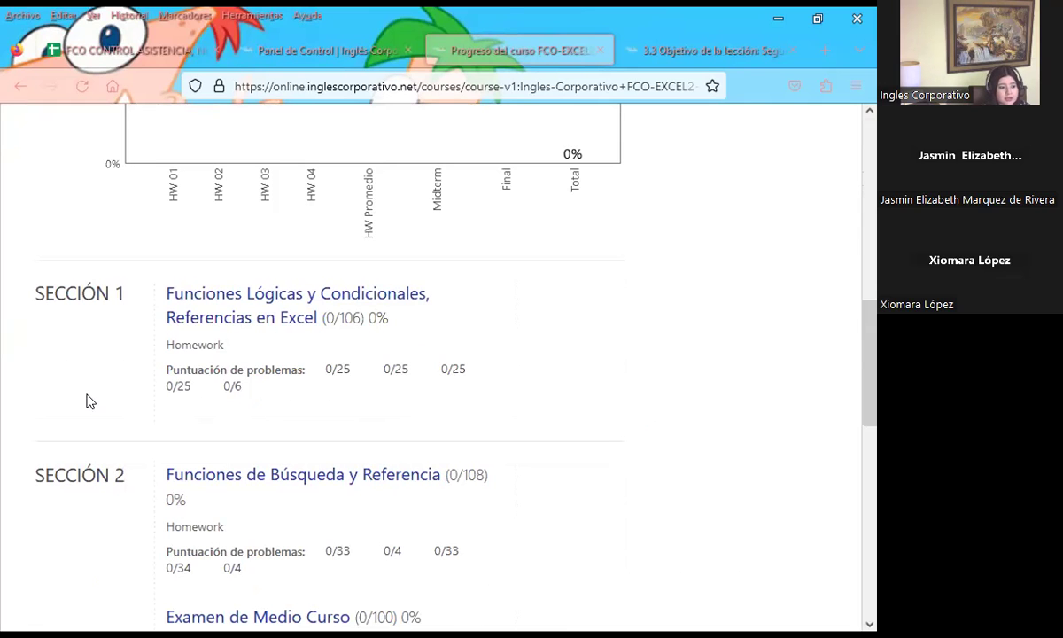
scroll(86, 401, "up", 2)
scroll(86, 375, "up", 5)
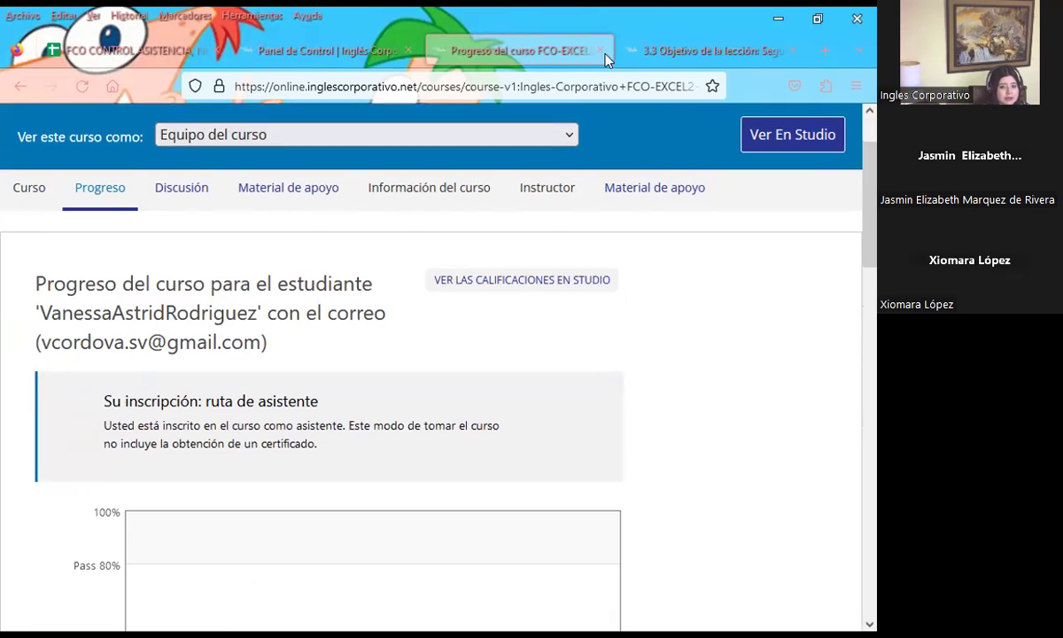
Return to the lesson 3.3 Seguridad en los Libros de Excel Parte 1 page.
left_click(673, 50)
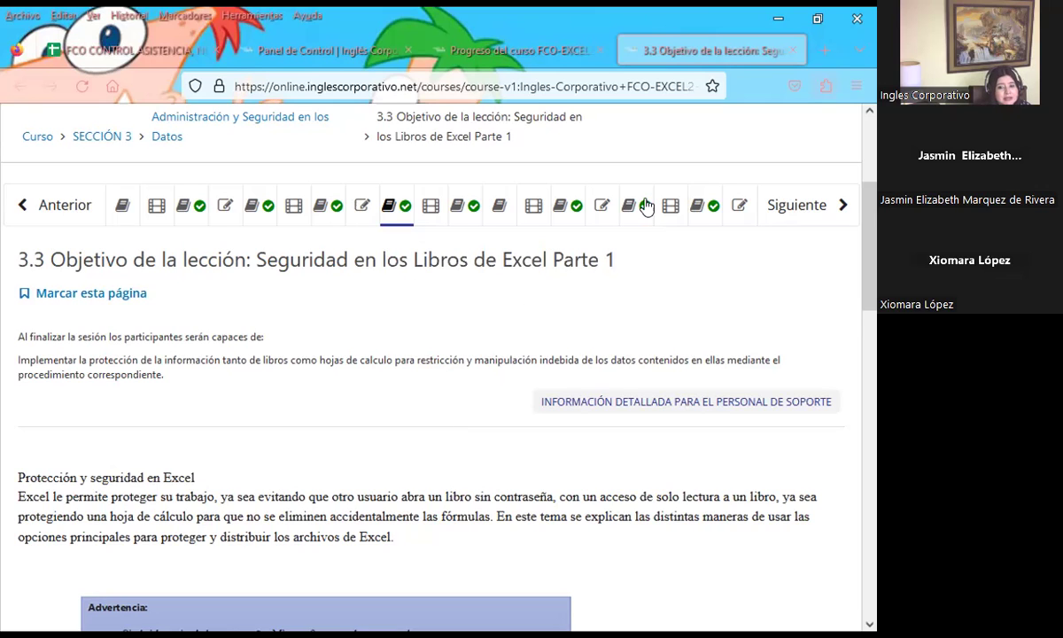
Open the class #13 discussion forum unit, then switch to the PowerPoint presentation.
left_click(466, 207)
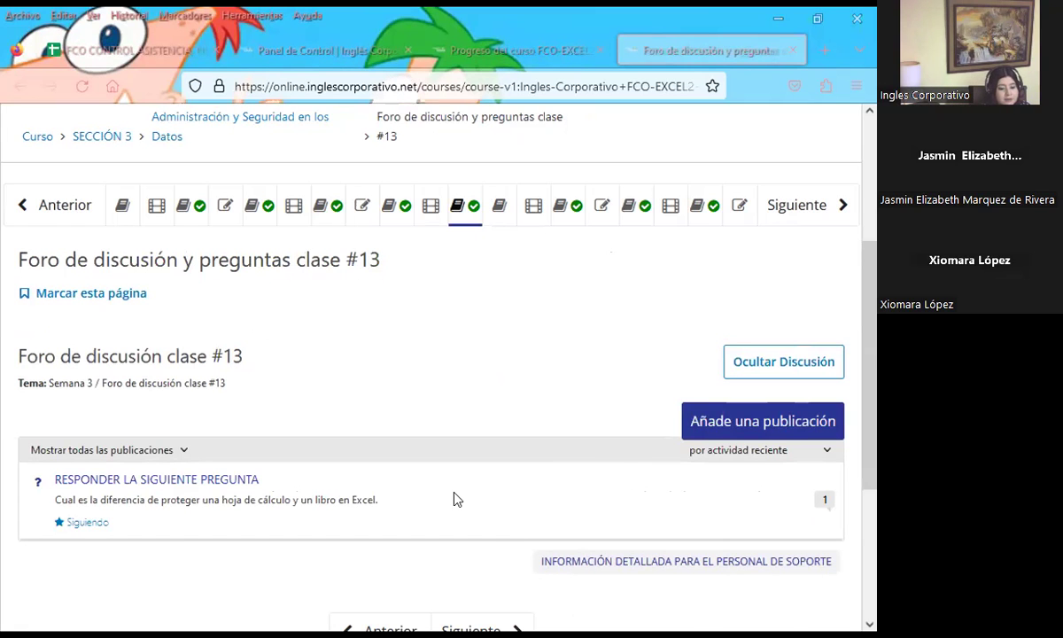
key("alt+Tab")
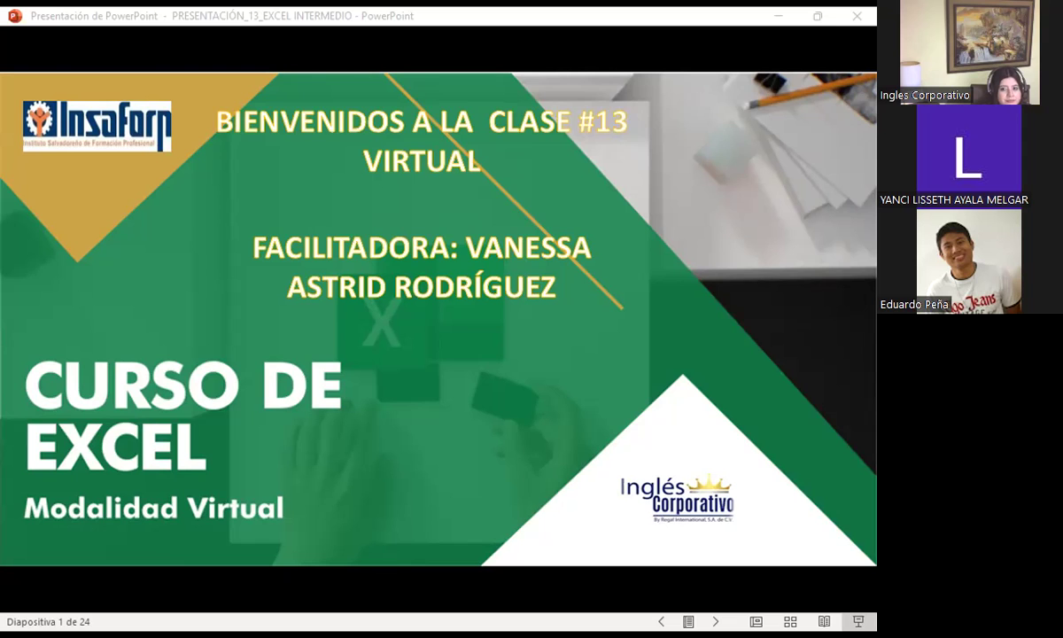
Advance the slideshow past the session 13 slide to slide 3, the AGENDA.
left_click(434, 358)
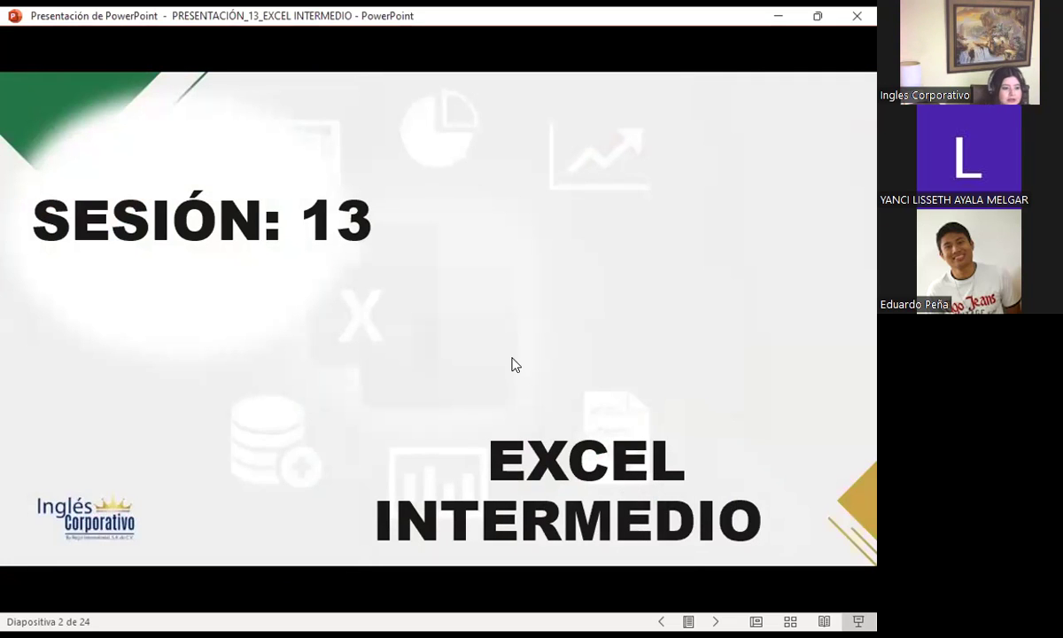
left_click(515, 363)
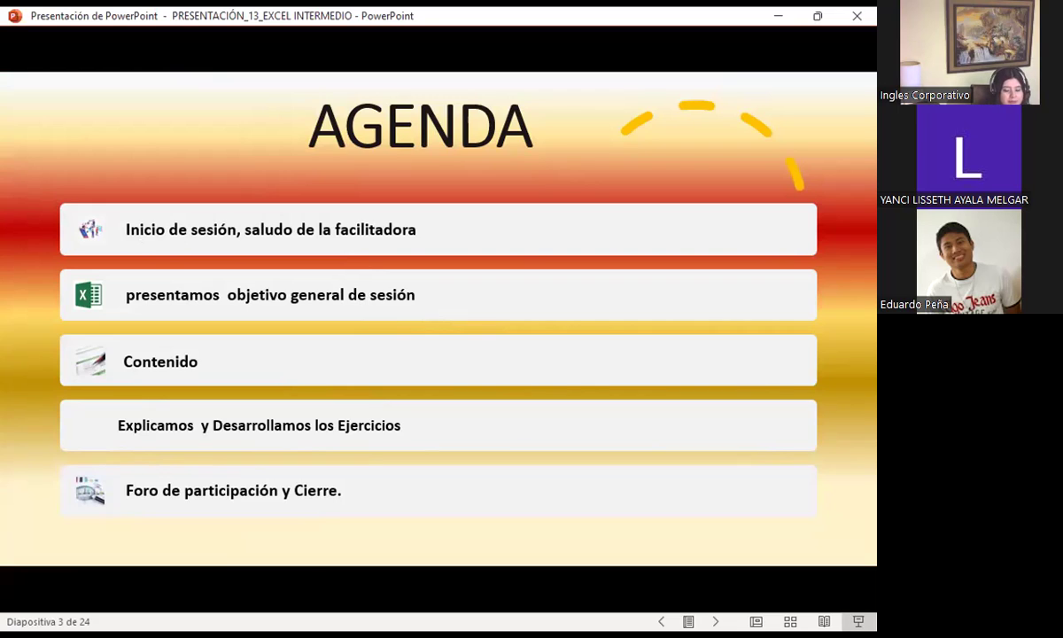
Advance from the Agenda to slide 4, OBJETIVO GENERAL DE LA SESIÓN.
key("Right")
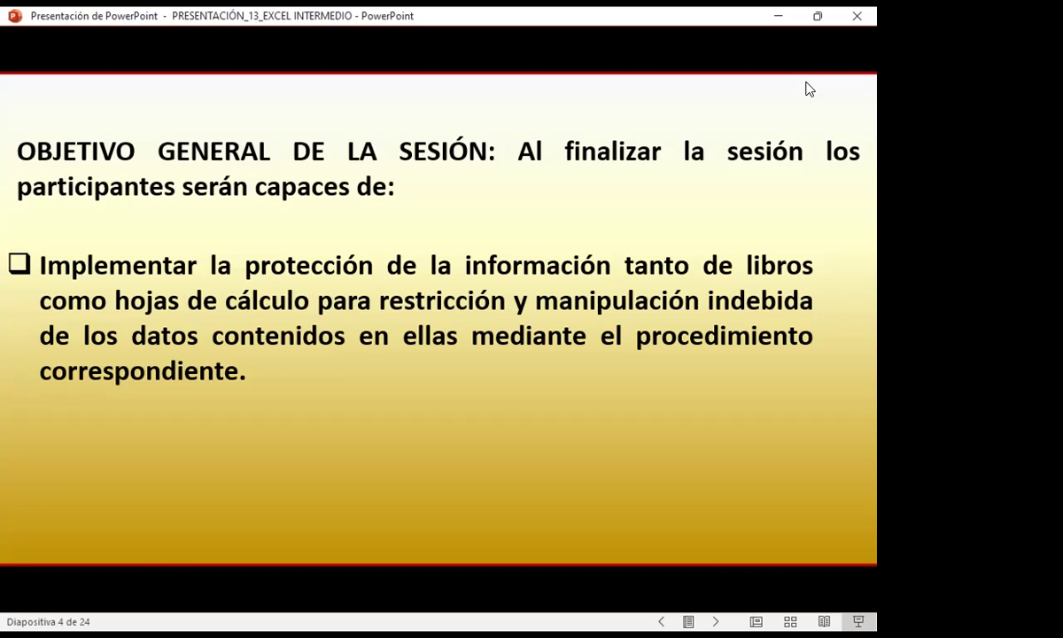
Advance through the PROTEGER LIBROS slides to slide 7, CASO PRÁCTICO PARA PROTEGER LIBROS.
key("Right")
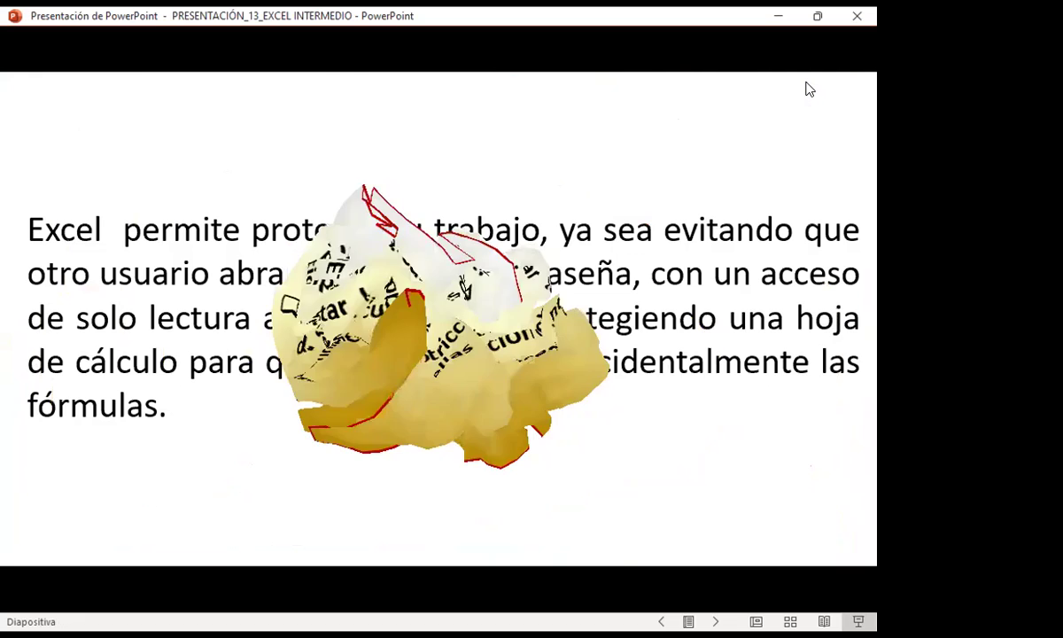
key("Right")
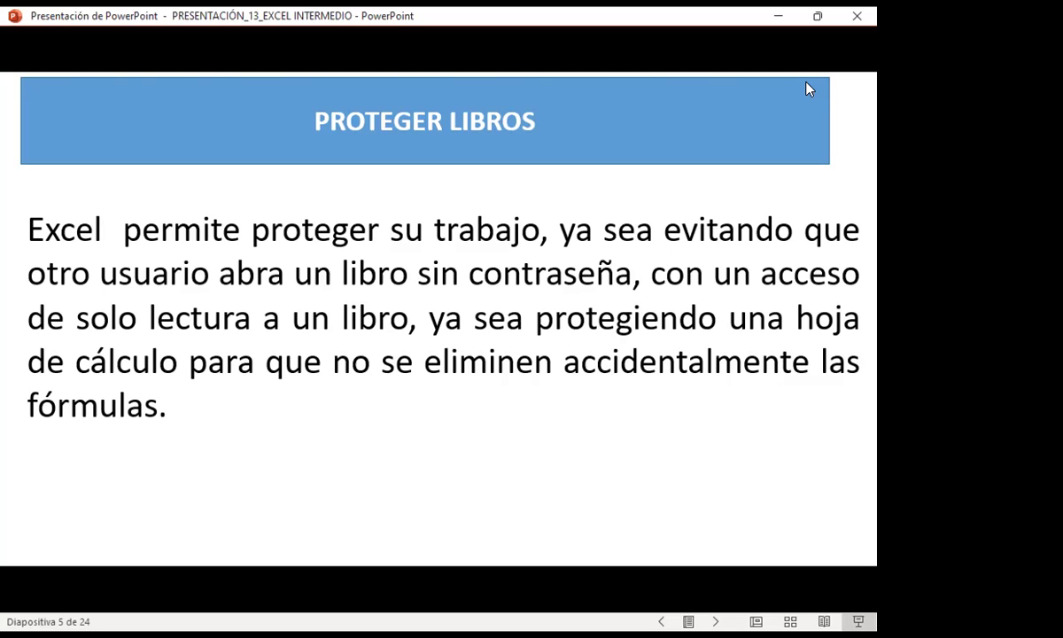
key("Right")
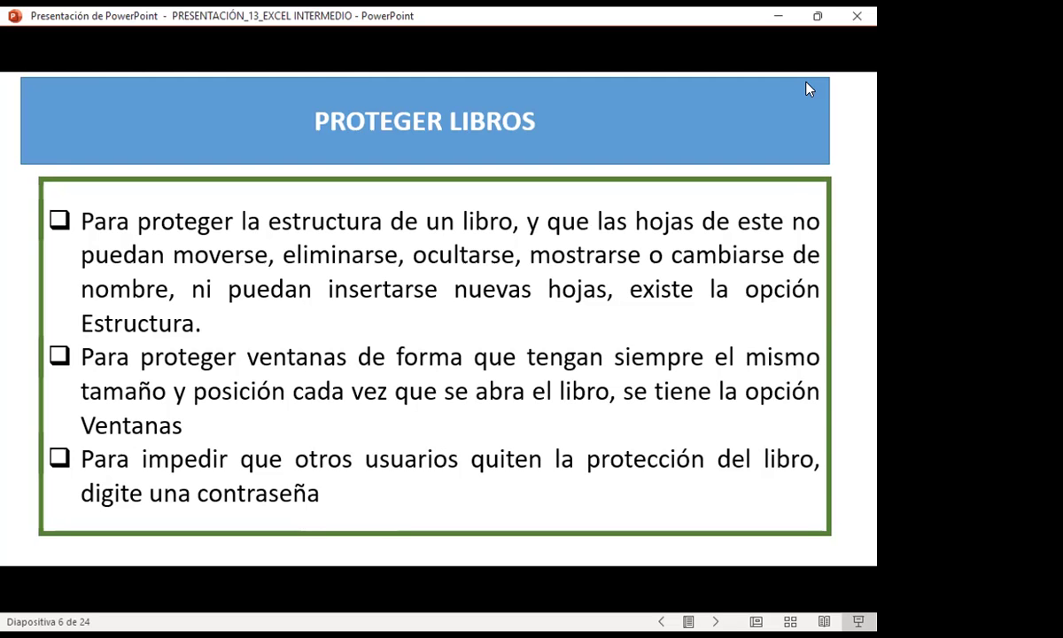
left_click(808, 89)
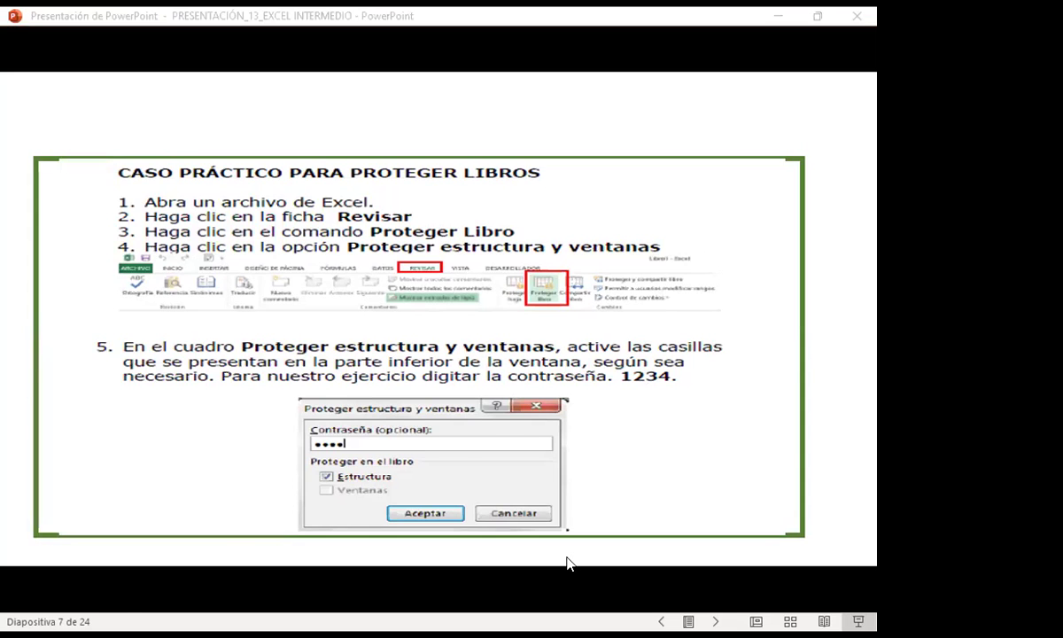
Leave the slideshow and switch to the Excel workbook with the employee salary table.
key("alt+Tab")
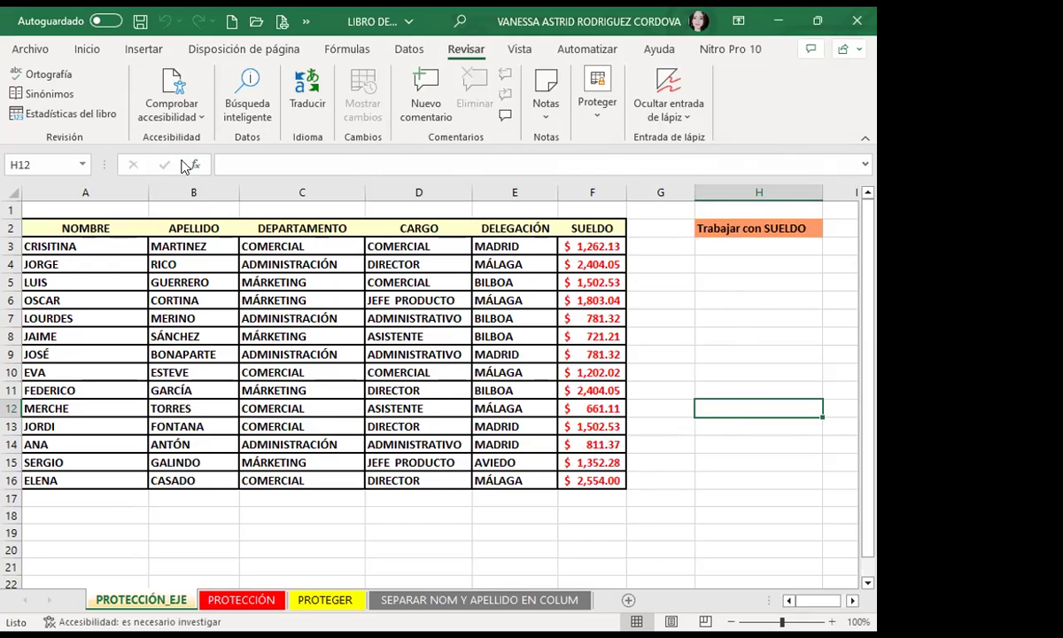
Select TORRES in B12 and look over the Insertar, Diseño de página, Fórmulas and Datos tabs.
left_click(85, 50)
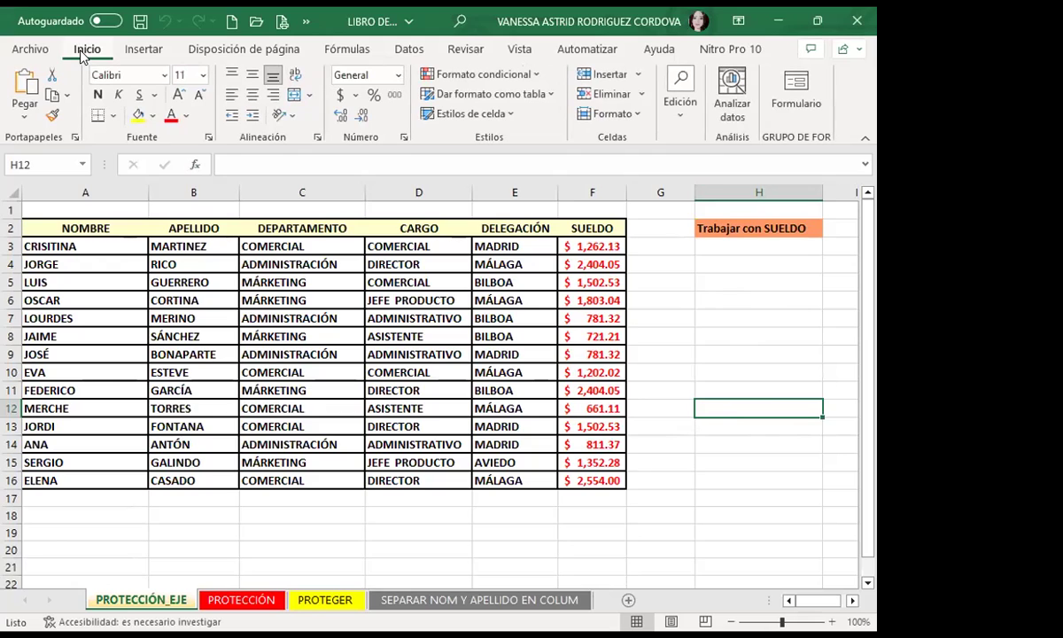
left_click(164, 409)
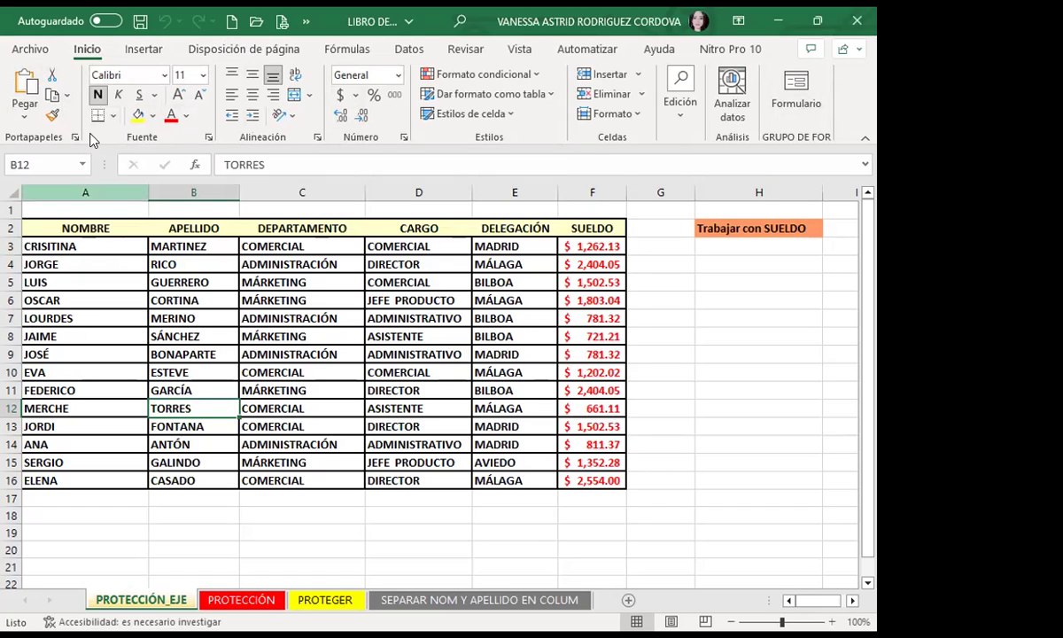
left_click(143, 52)
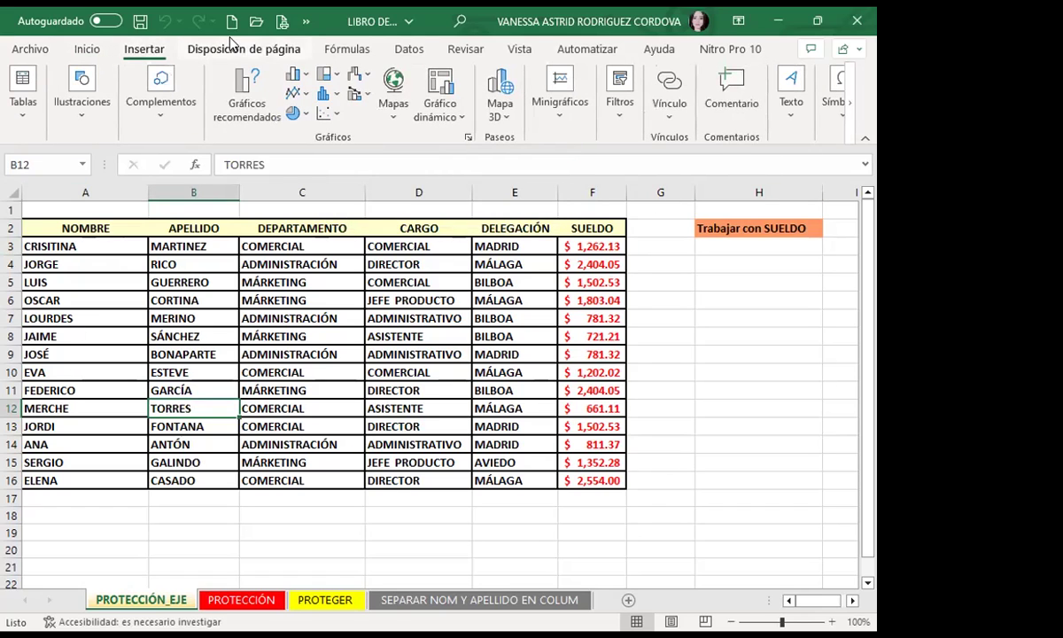
left_click(267, 50)
left_click(345, 51)
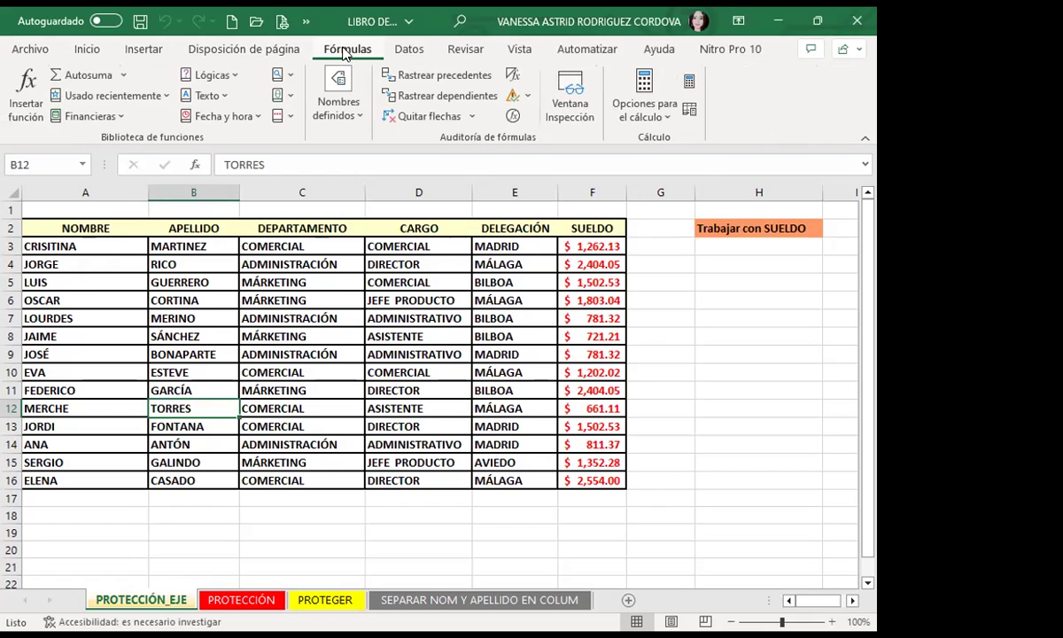
left_click(408, 51)
On the Revisar tab, open the Proteger dropdown.
left_click(459, 53)
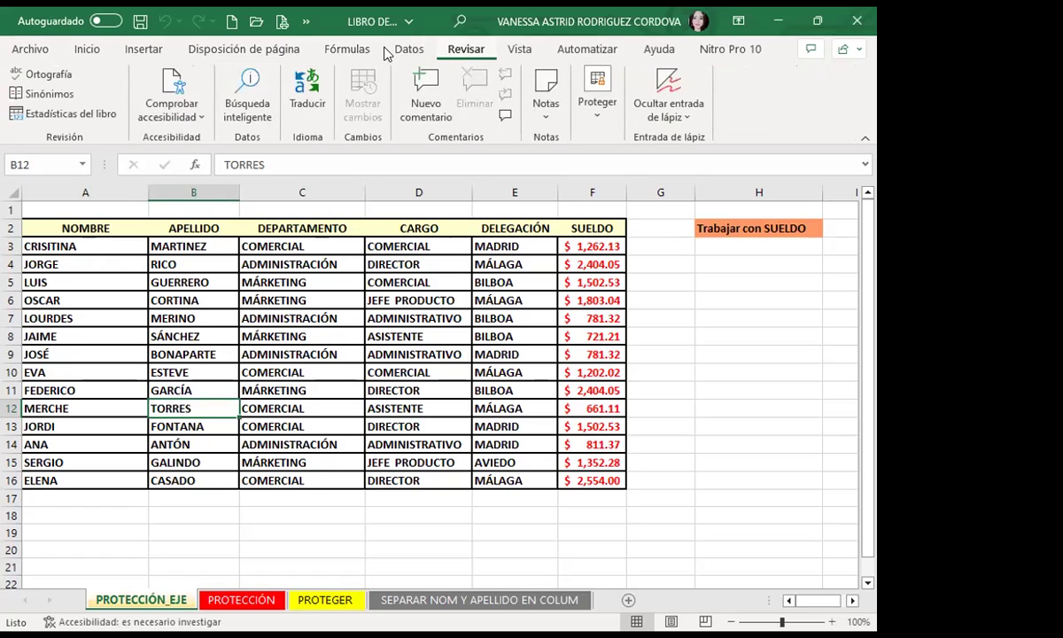
left_click(86, 49)
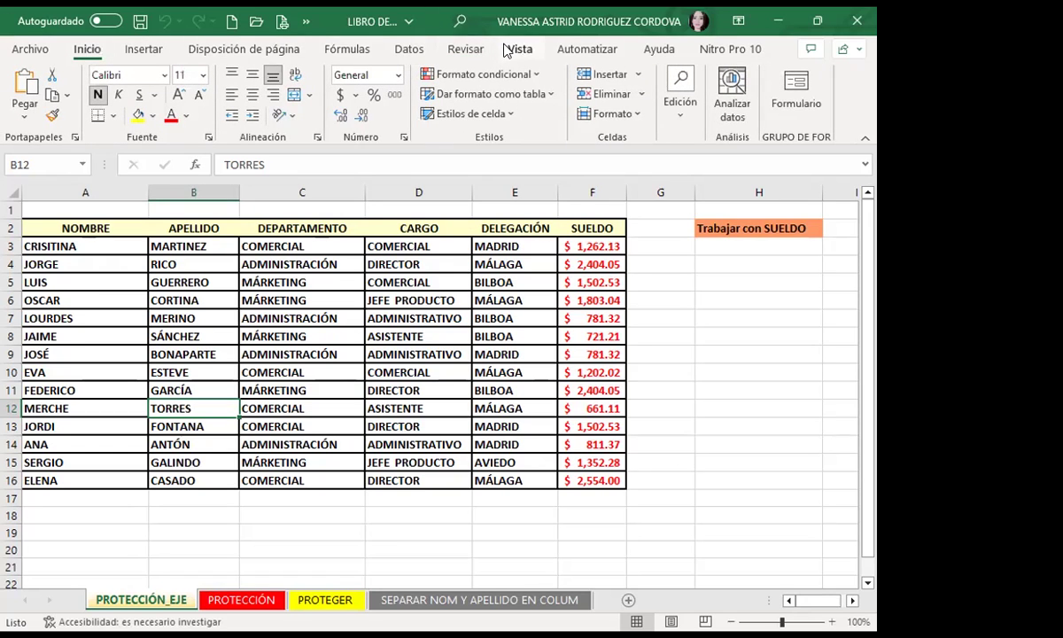
left_click(459, 51)
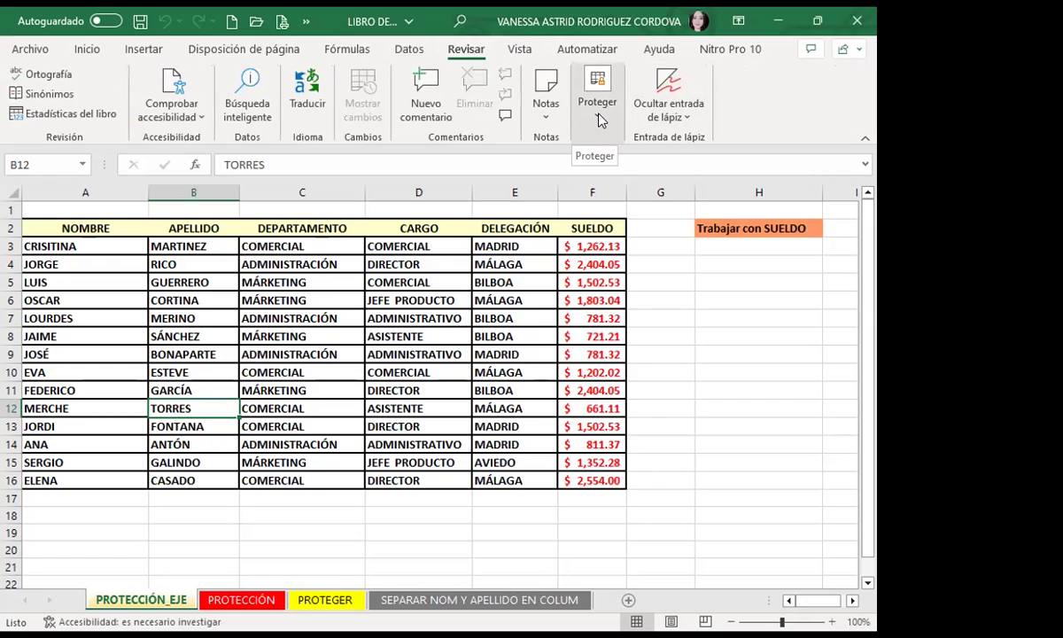
left_click(599, 119)
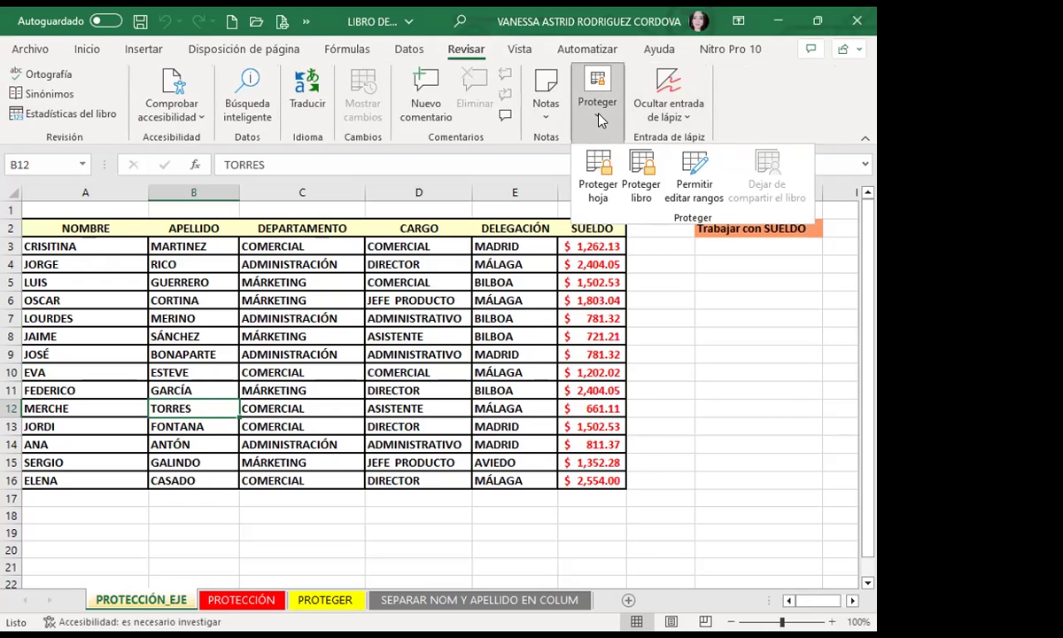
Choose Proteger hoja to open the sheet-protection settings for PROTECCIÓN_EJE.
left_click(598, 175)
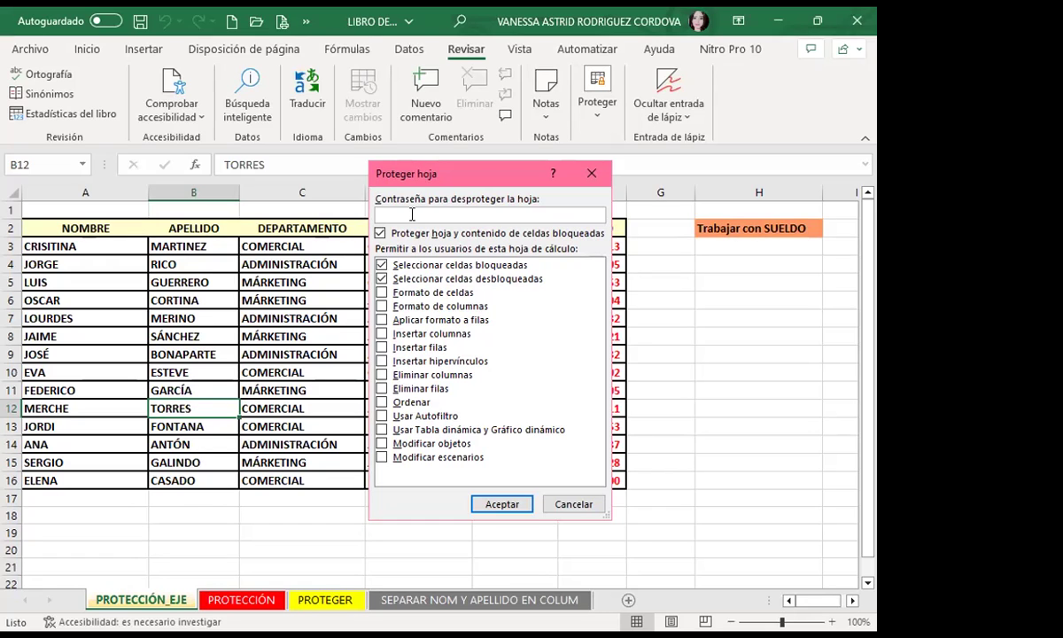
Set a sheet-protection password on PROTECCIÓN_EJE and re-enter it to confirm.
left_click(499, 503)
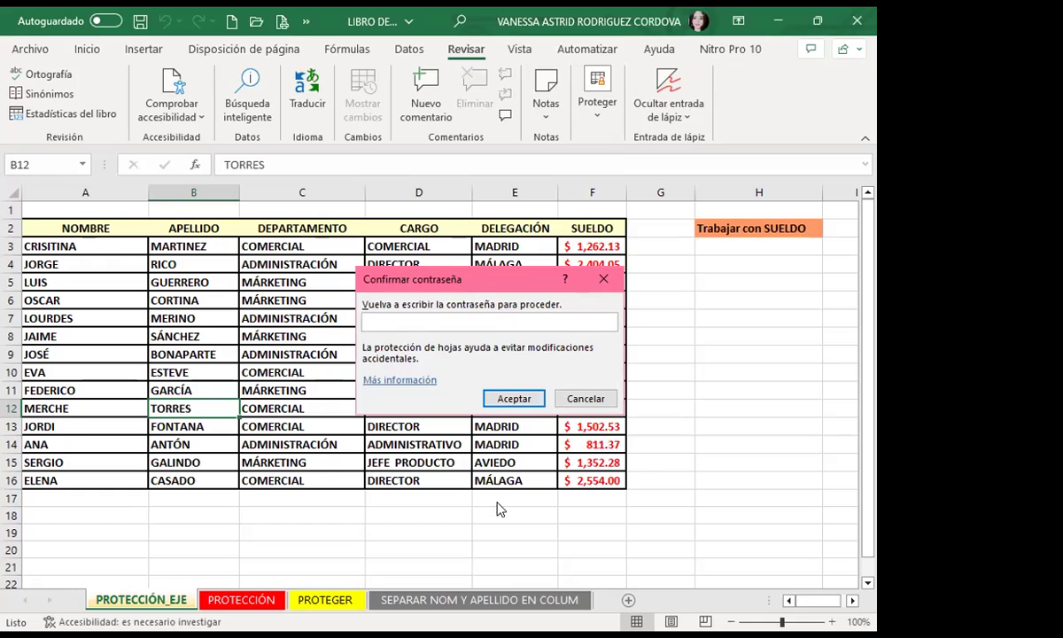
Confirm the repeated password to protect the sheet, then show the Inicio tools.
left_click(530, 400)
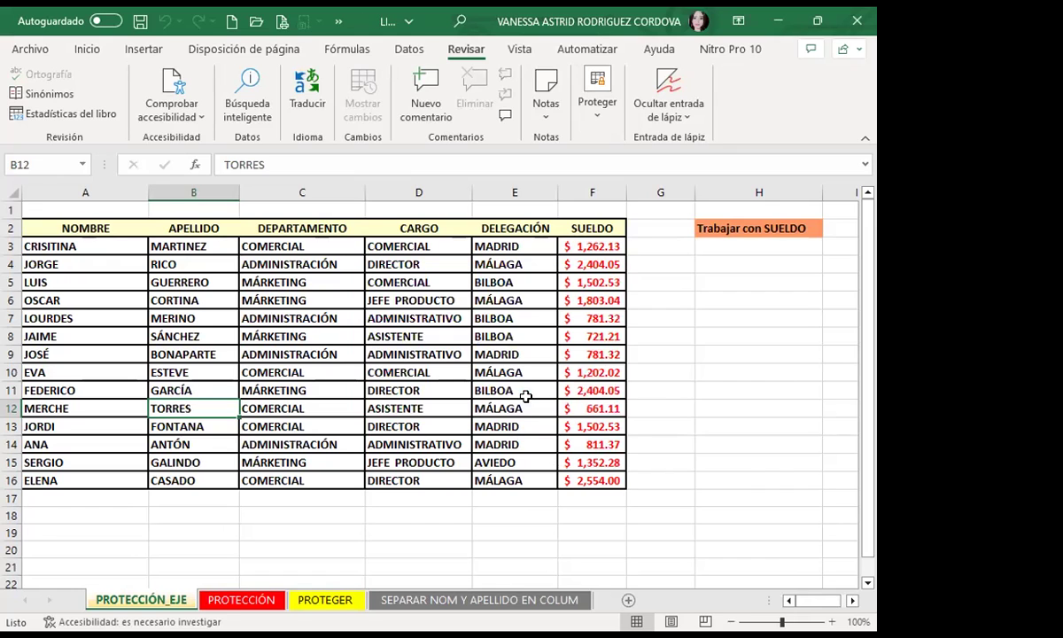
left_click(288, 390)
left_click(87, 49)
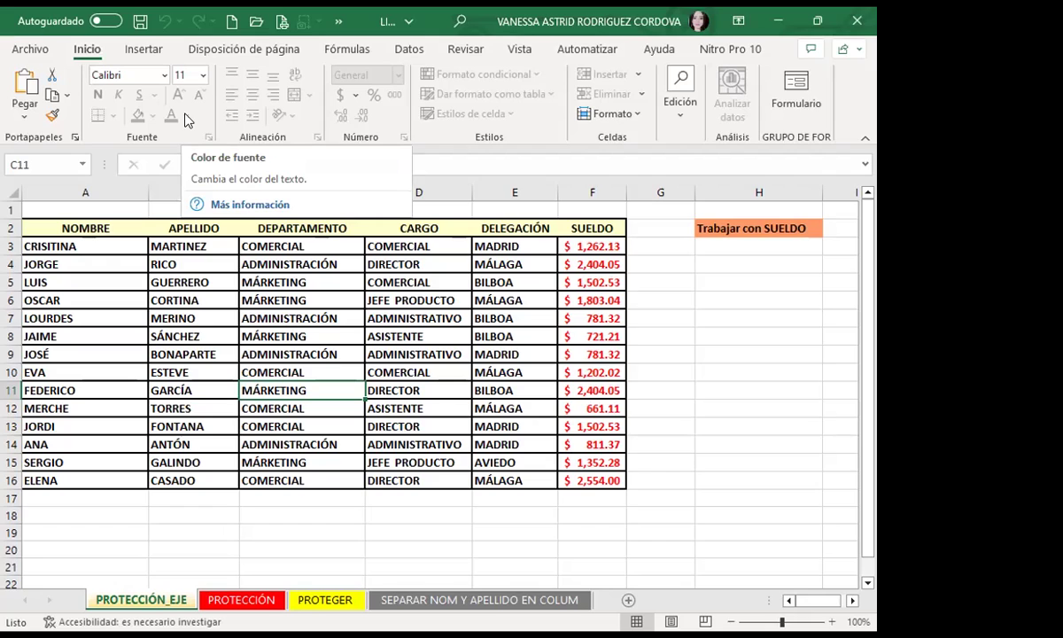
Select cells A2, A1, A5 and F5 on the protected sheet, ending back on A5.
left_click(48, 234)
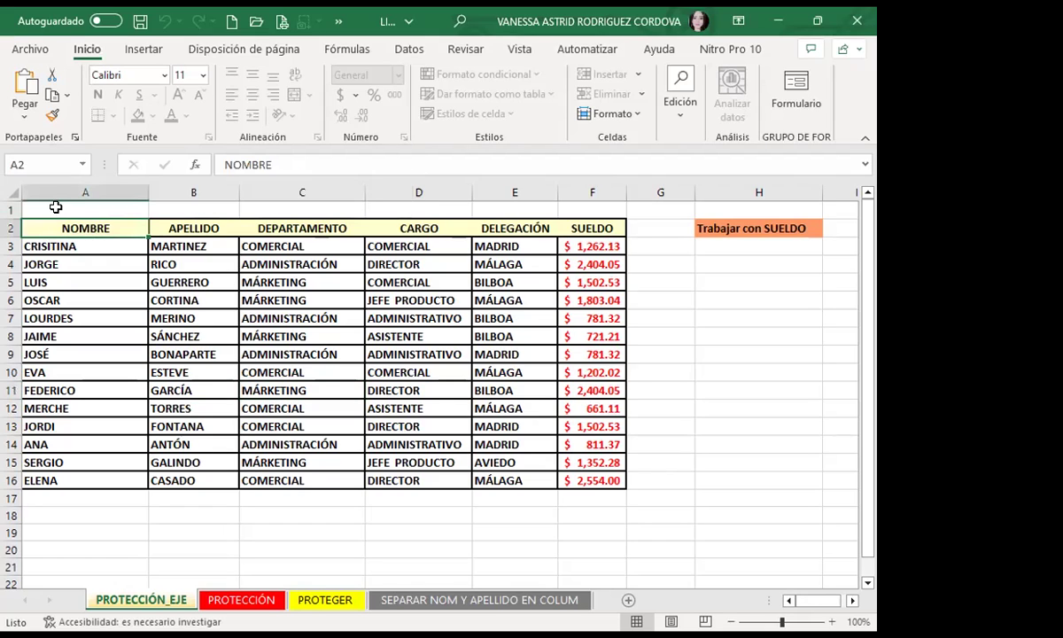
left_click(56, 206)
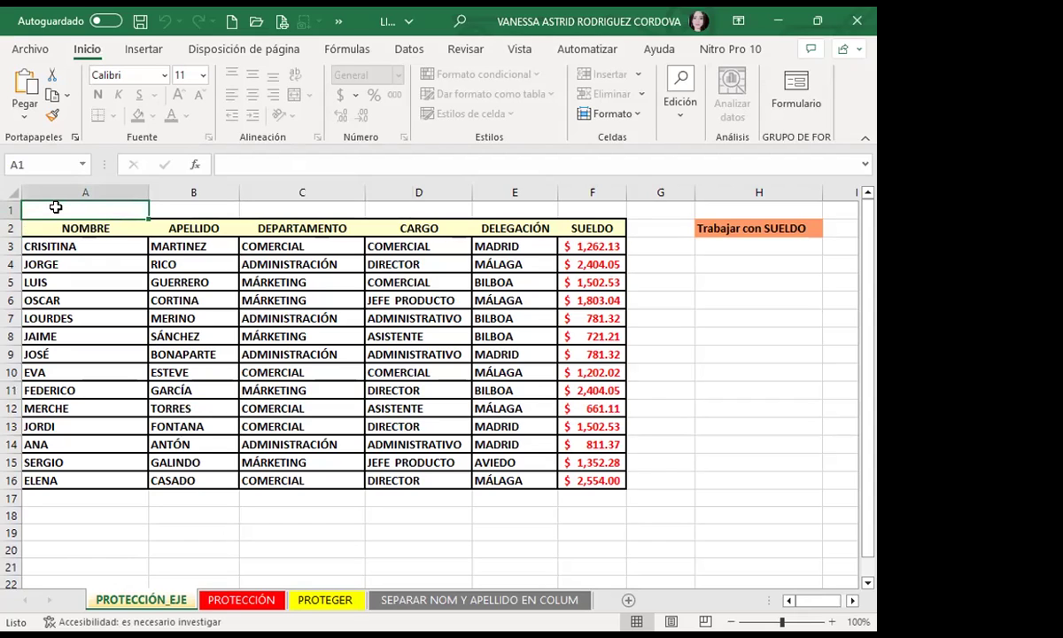
key("Down")
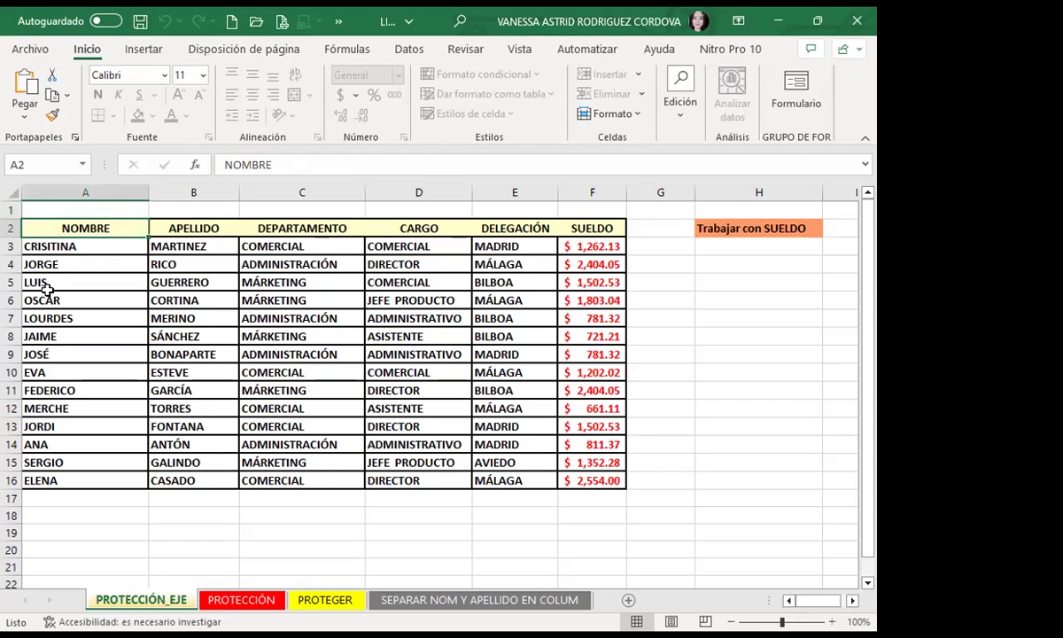
left_click(47, 283)
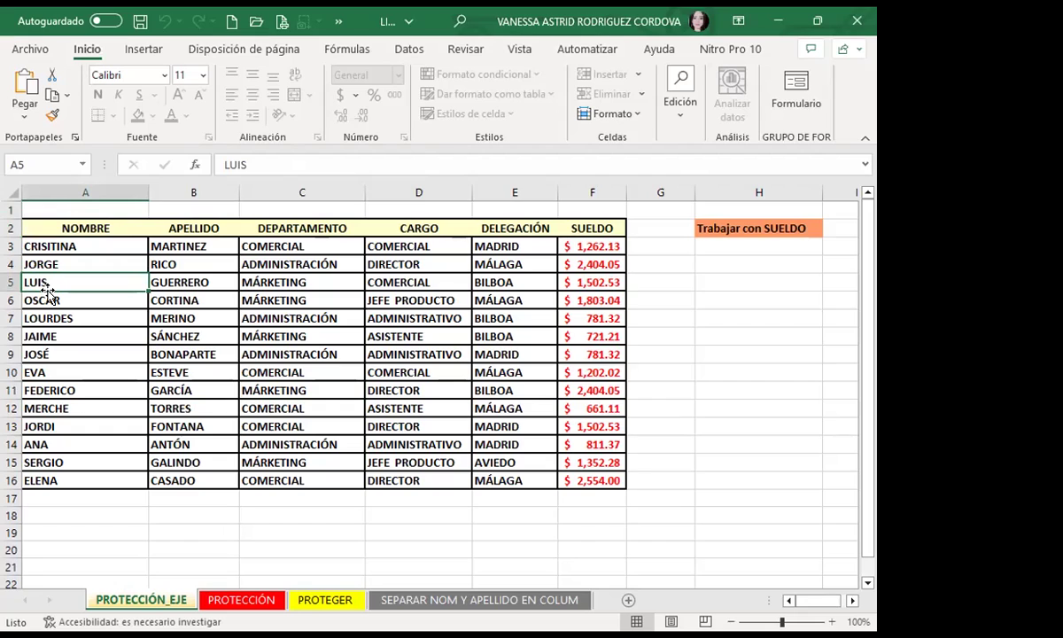
key("ctrl+Right")
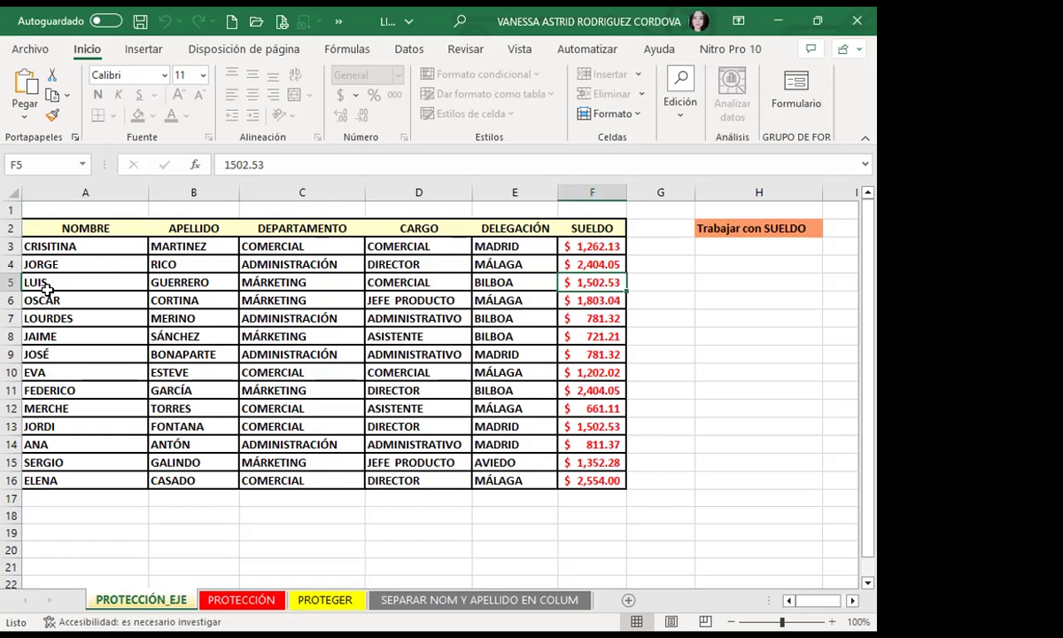
left_click(109, 283)
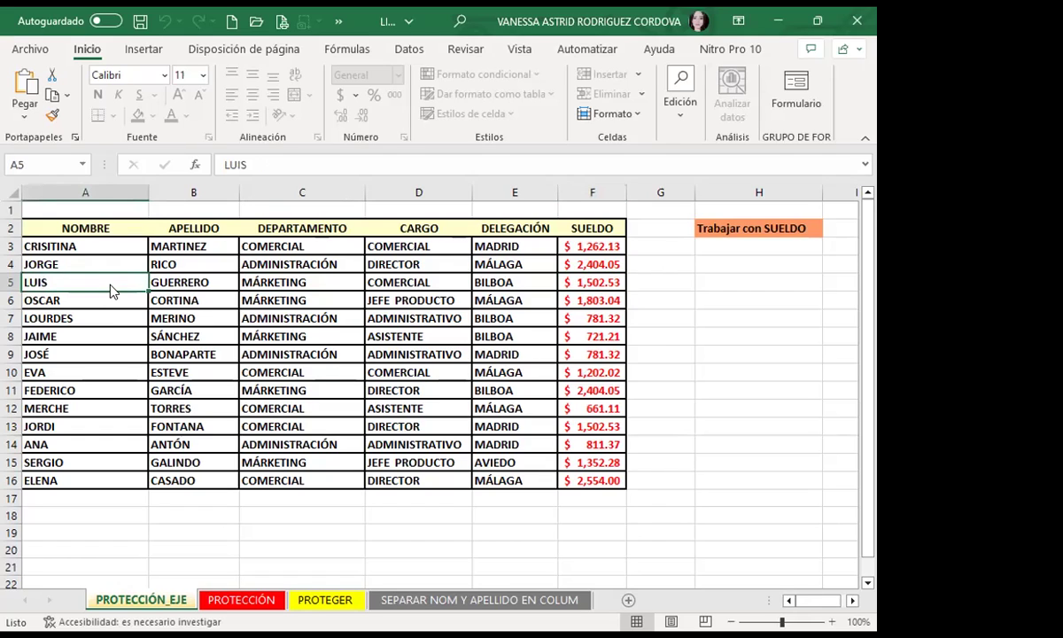
Try editing A5, dismiss the protected-sheet warning, and select D9 and F7.
double_click(112, 292)
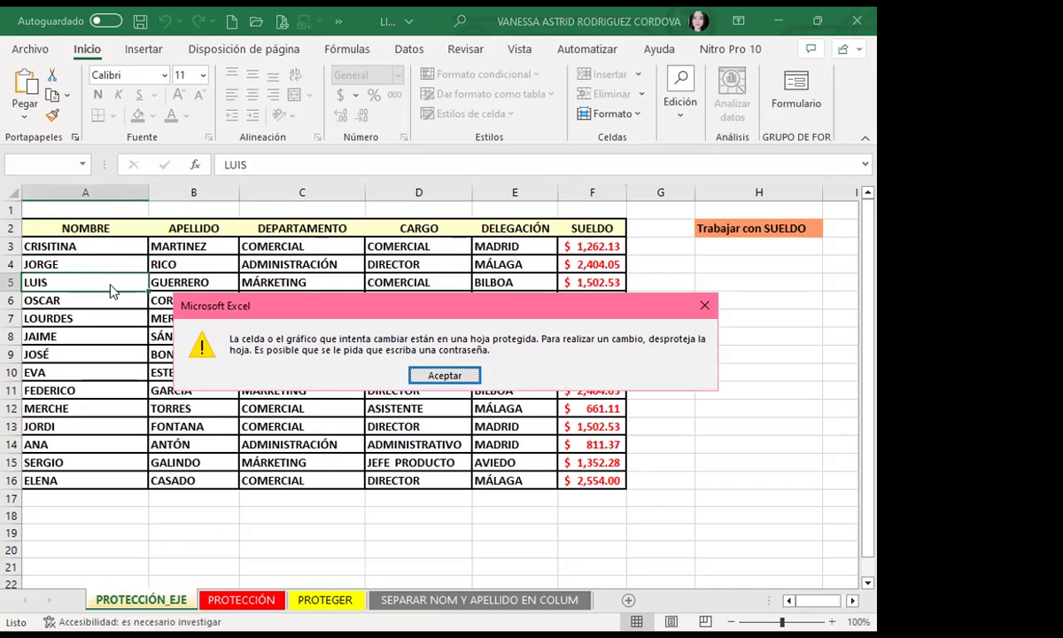
left_click(444, 375)
left_click(440, 356)
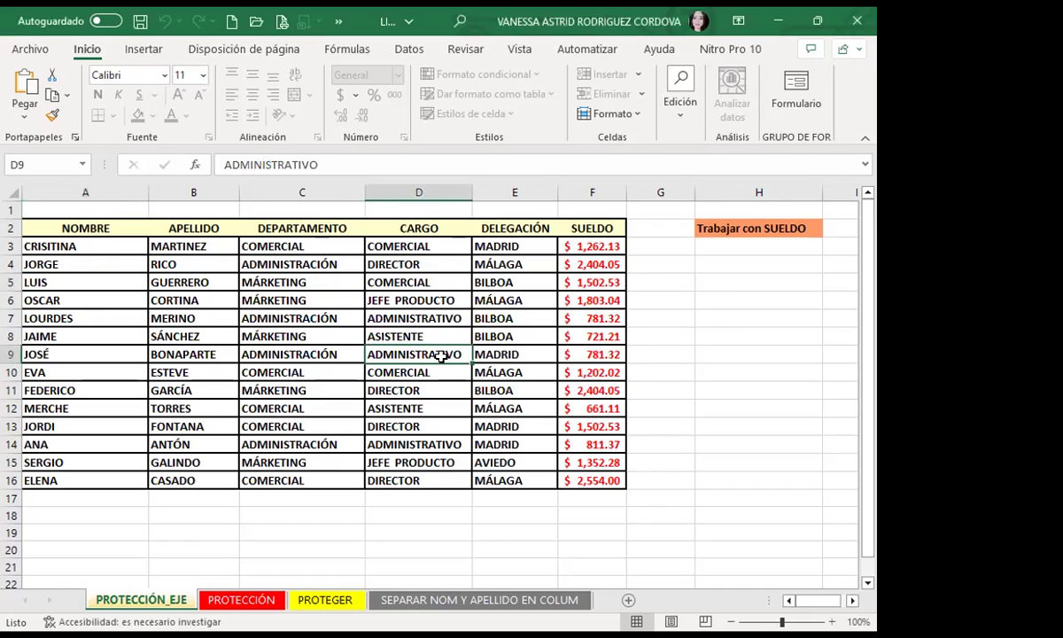
left_click(576, 317)
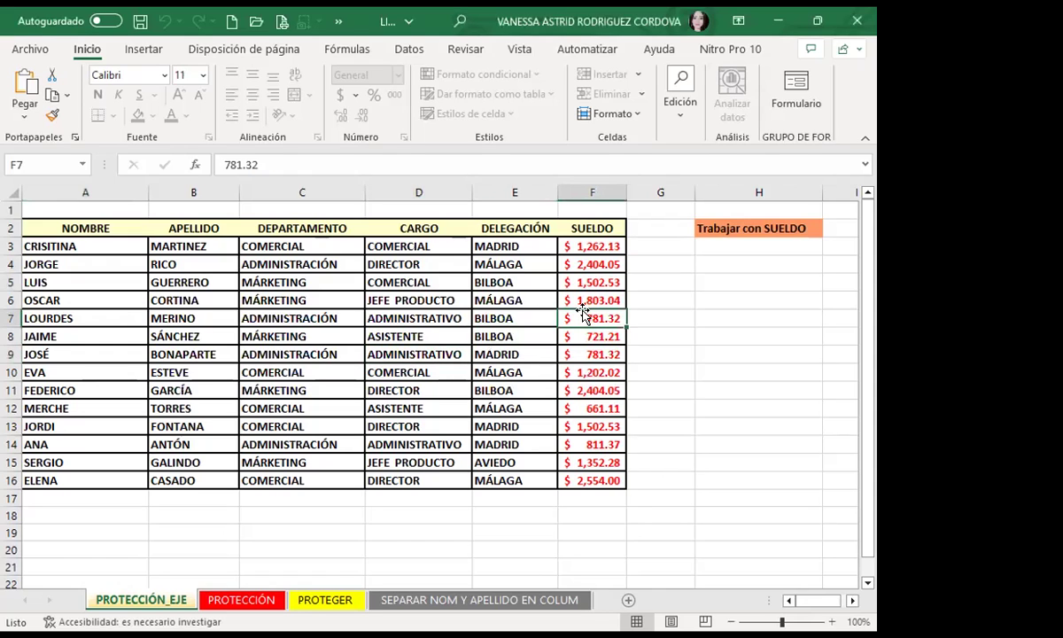
Select MÁLAGA cell E10 and view the Insertar and Disposición de página tools.
left_click(520, 370)
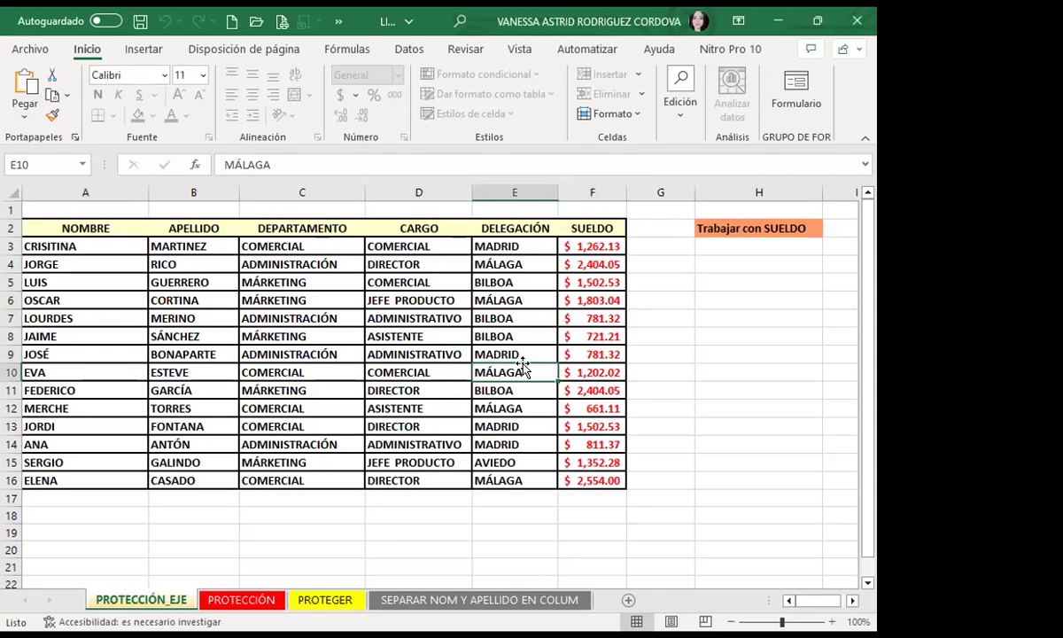
left_click(142, 51)
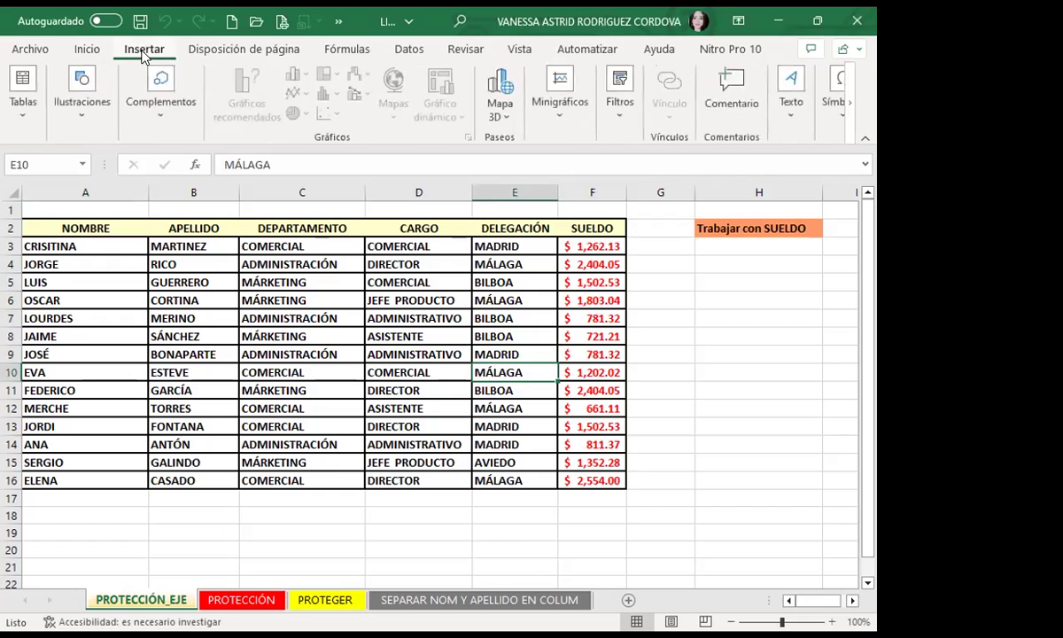
left_click(225, 51)
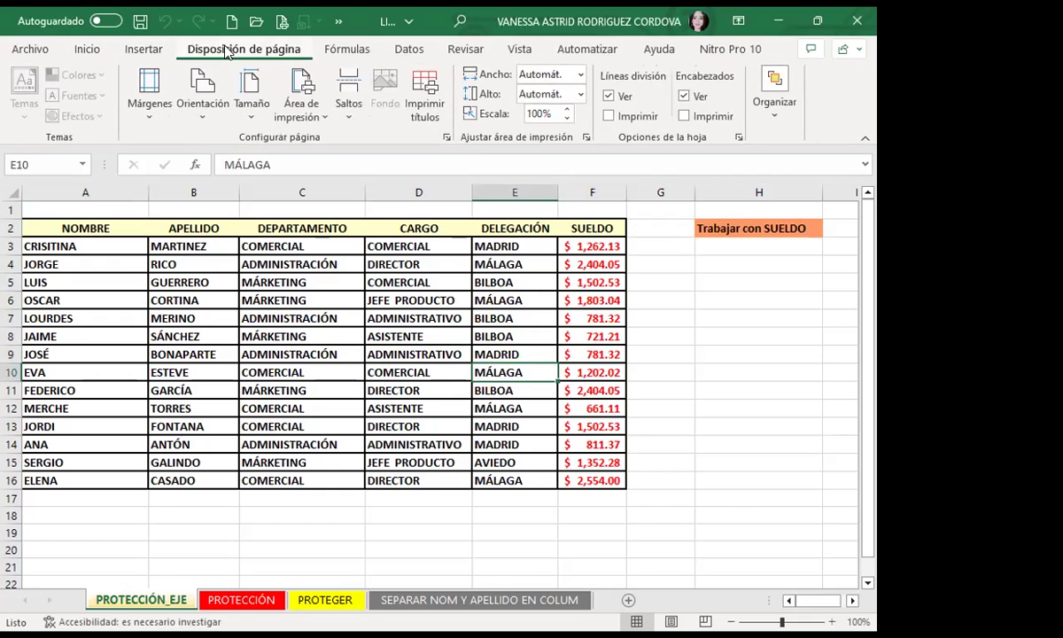
Browse the Fórmulas, Datos and Inicio tabs, then select the table range A2:F15.
left_click(345, 50)
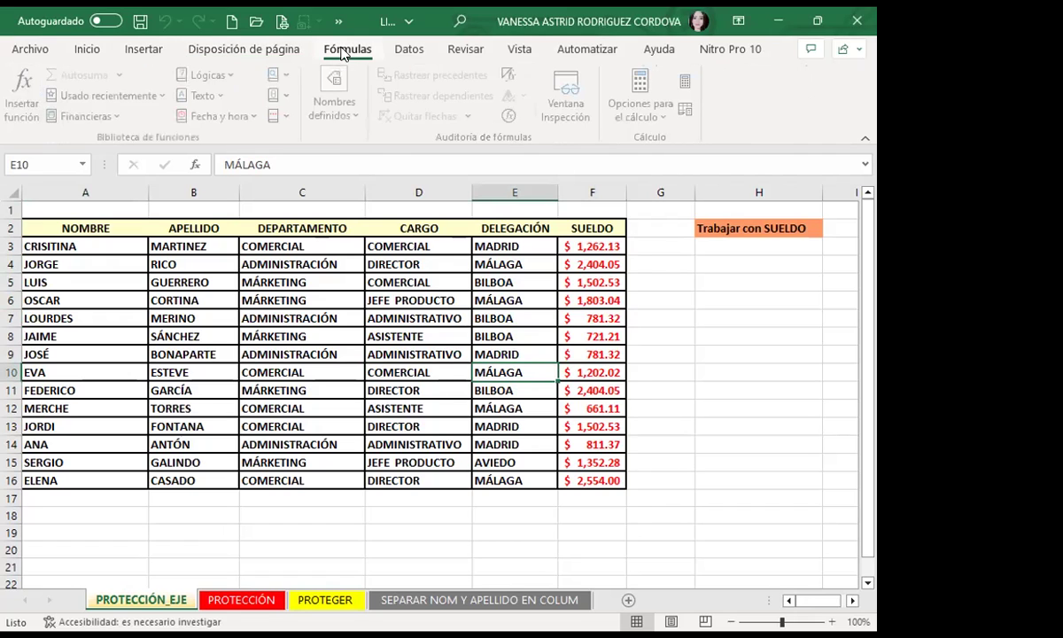
left_click(411, 51)
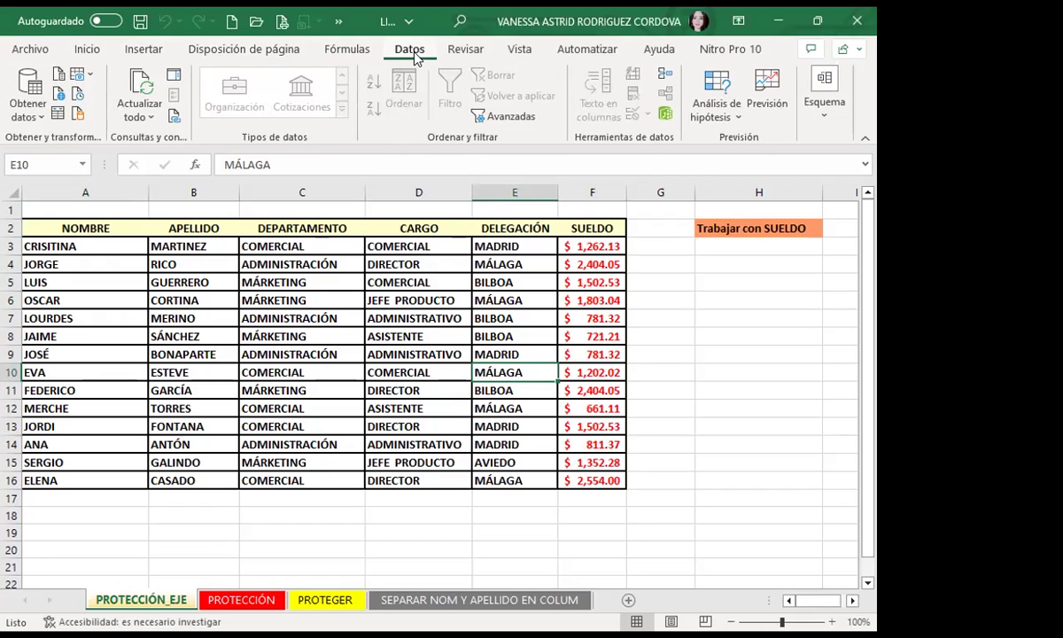
left_click(86, 50)
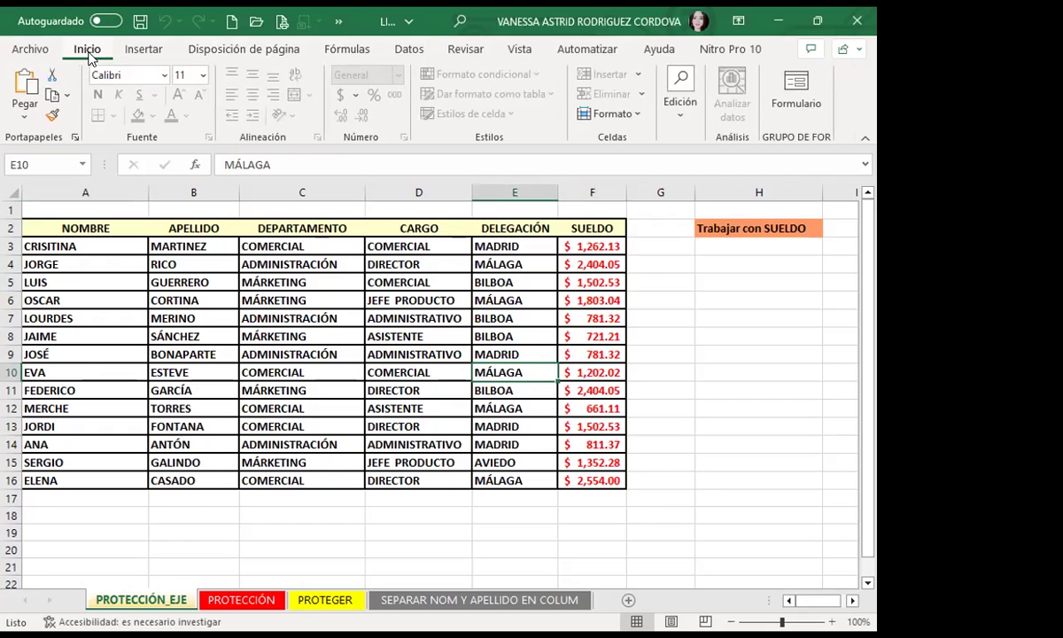
left_click(193, 192)
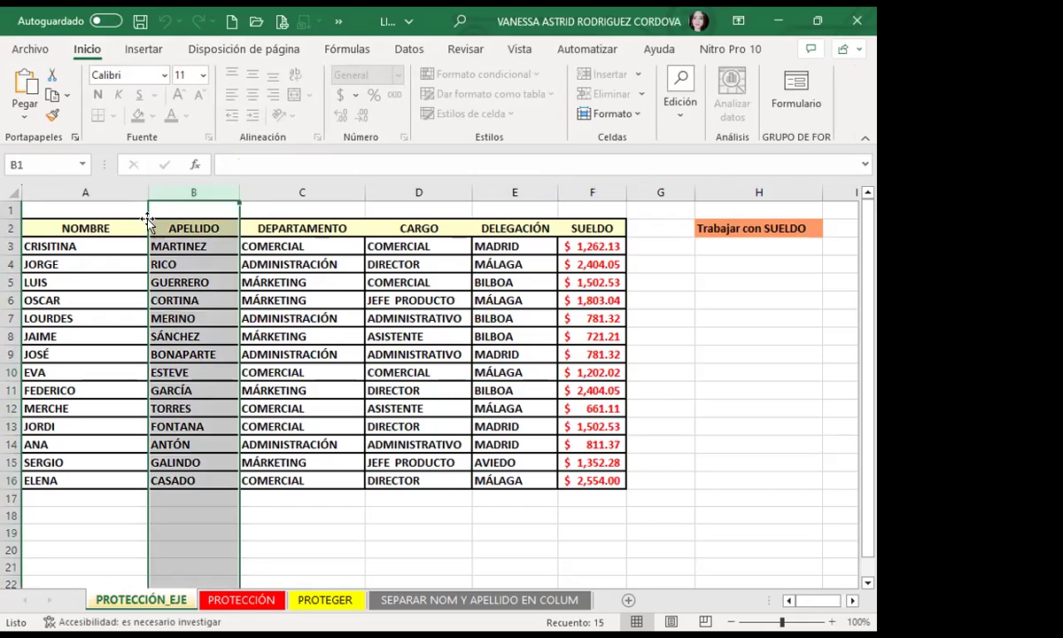
left_click(64, 230)
left_click_drag(65, 234, 617, 463)
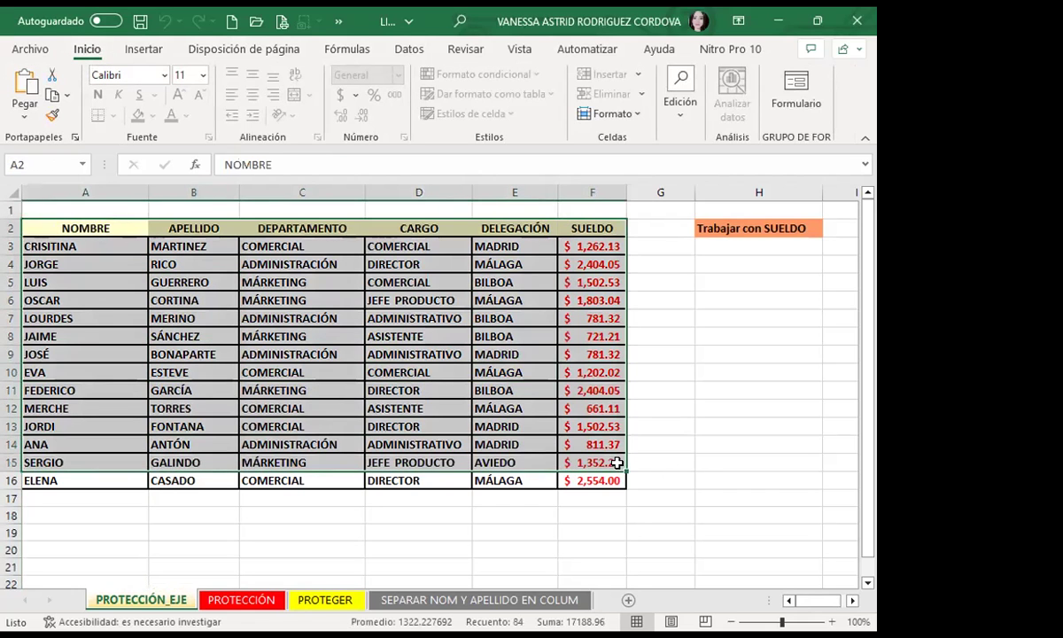
left_click(617, 462)
Select salary, department and empty cells around the table, such as F13, E6, C4 and D11.
left_click(580, 429)
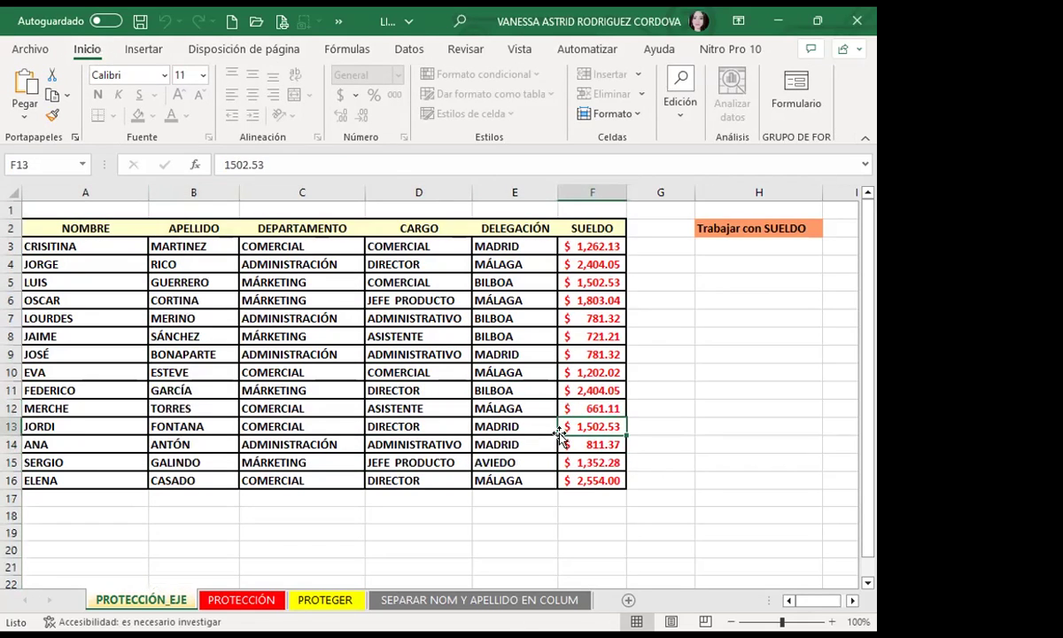
left_click(592, 408)
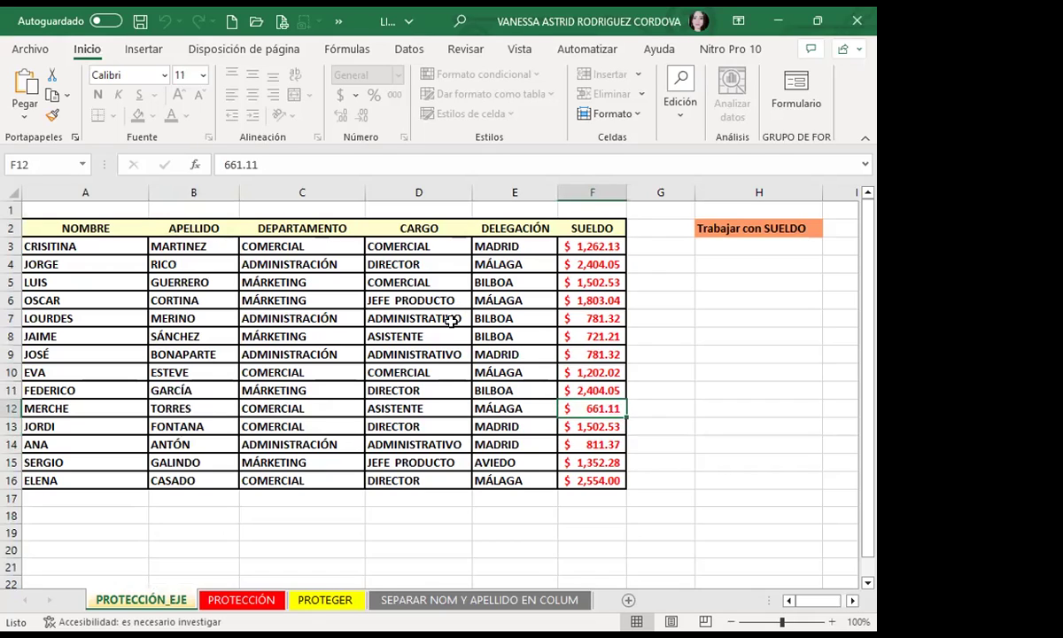
left_click(677, 370)
left_click(493, 302)
left_click(672, 318)
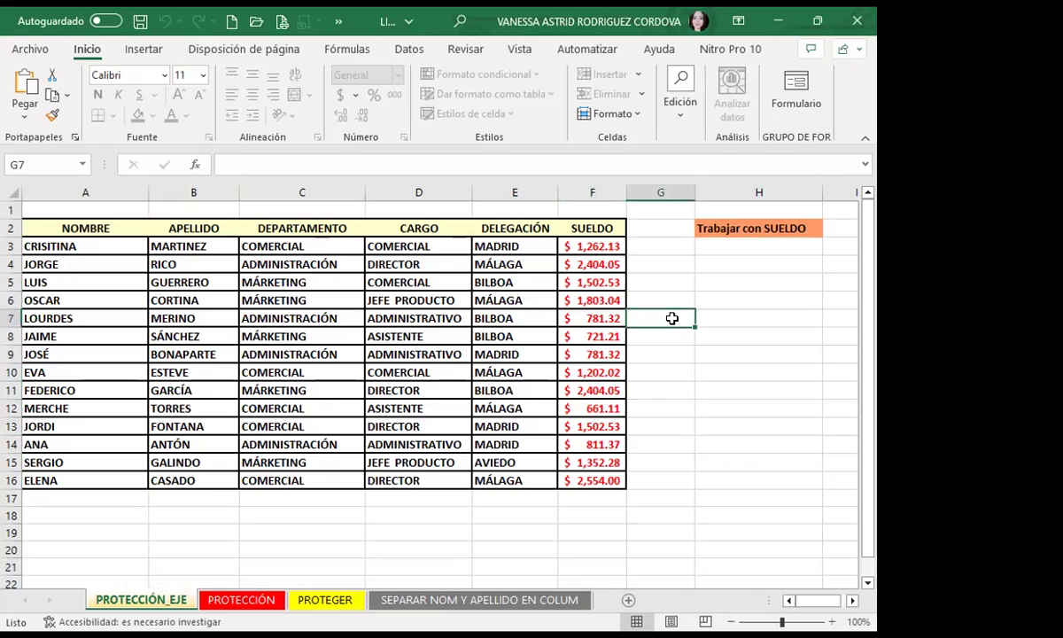
left_click(315, 298)
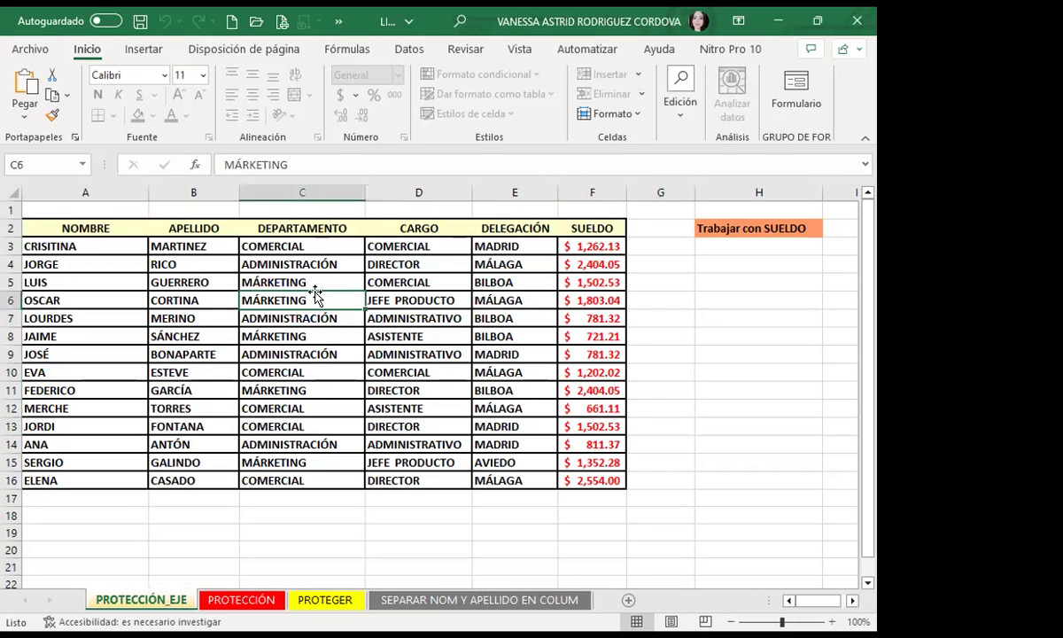
left_click(280, 264)
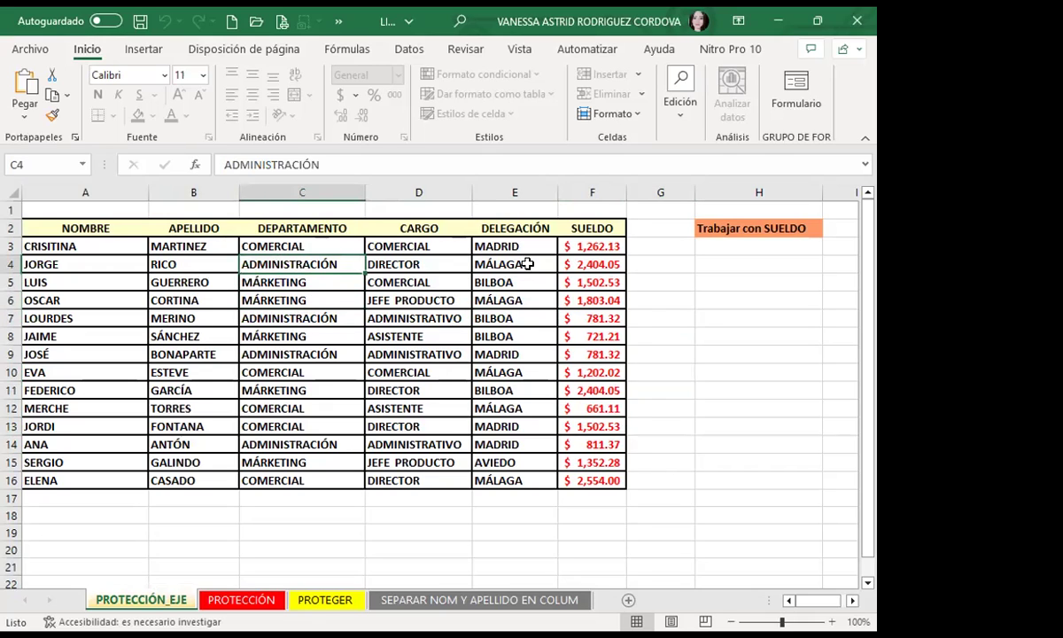
left_click(569, 282)
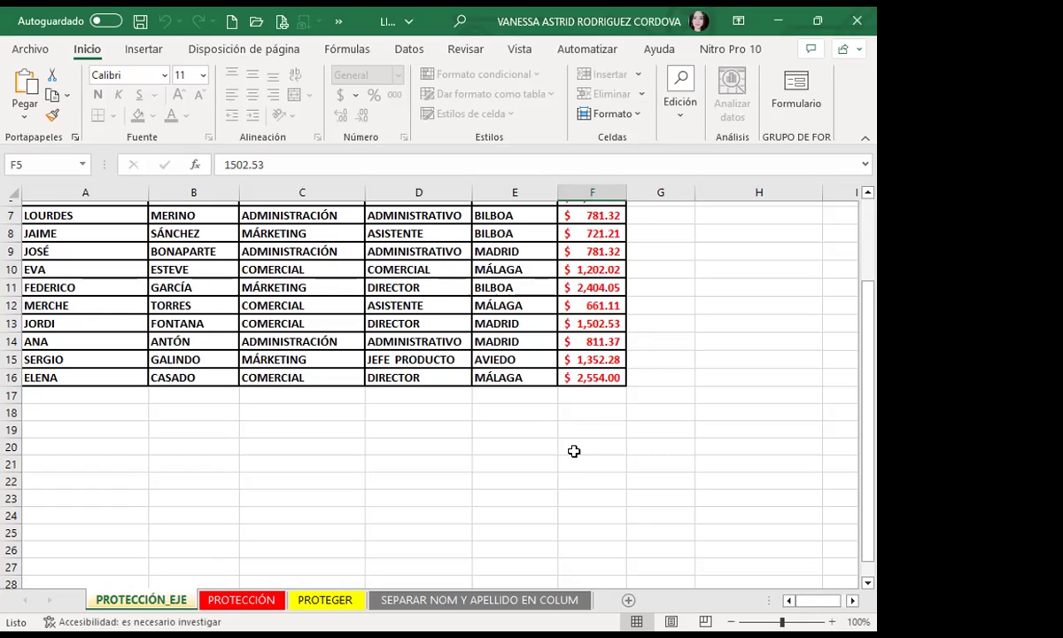
left_click(452, 482)
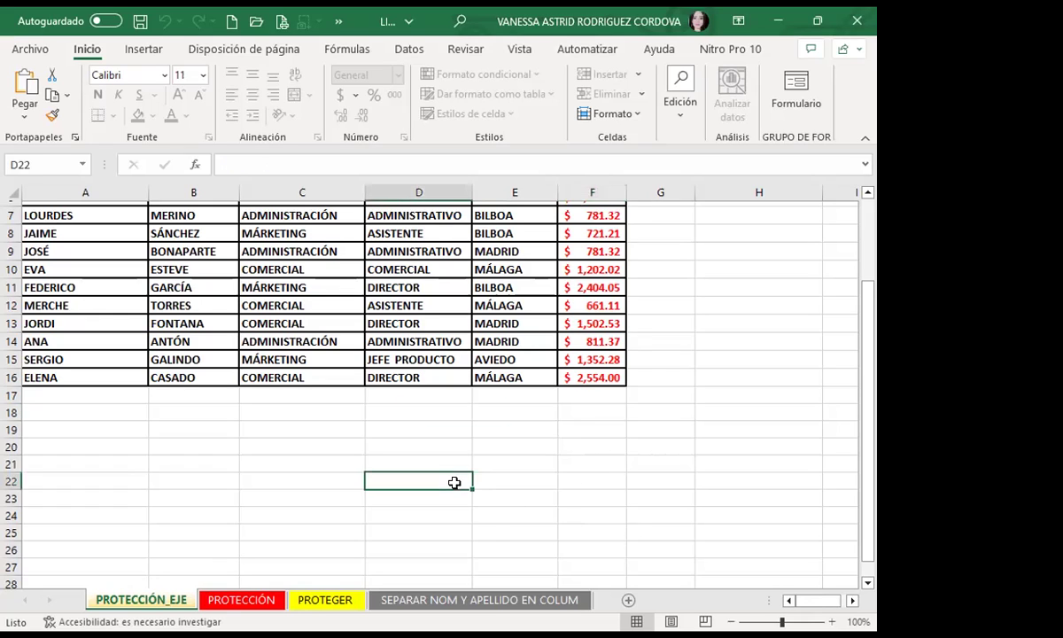
left_click(256, 317)
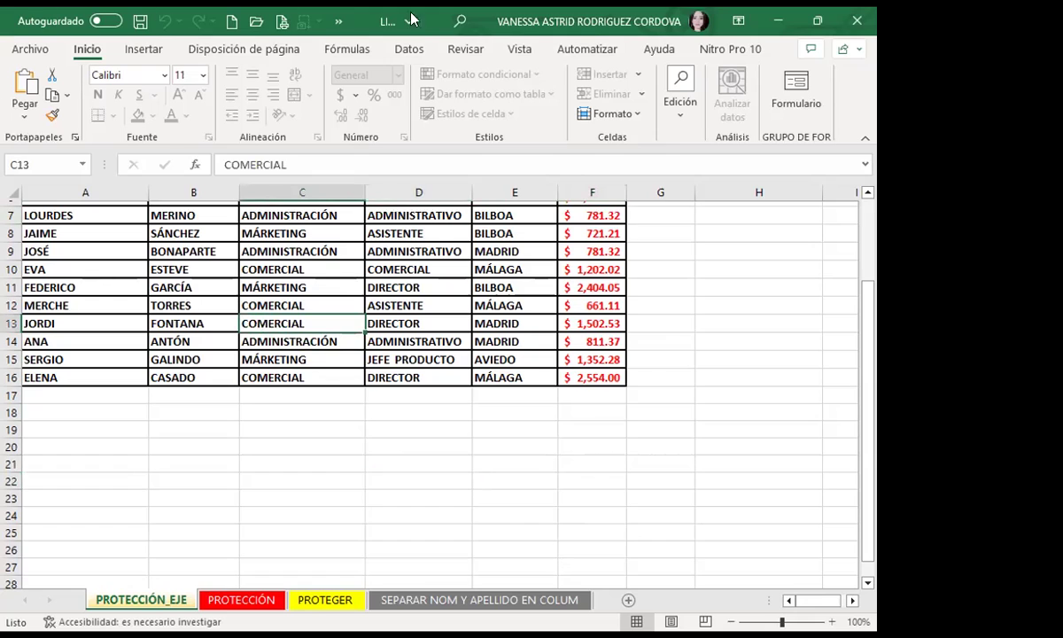
left_click(454, 282)
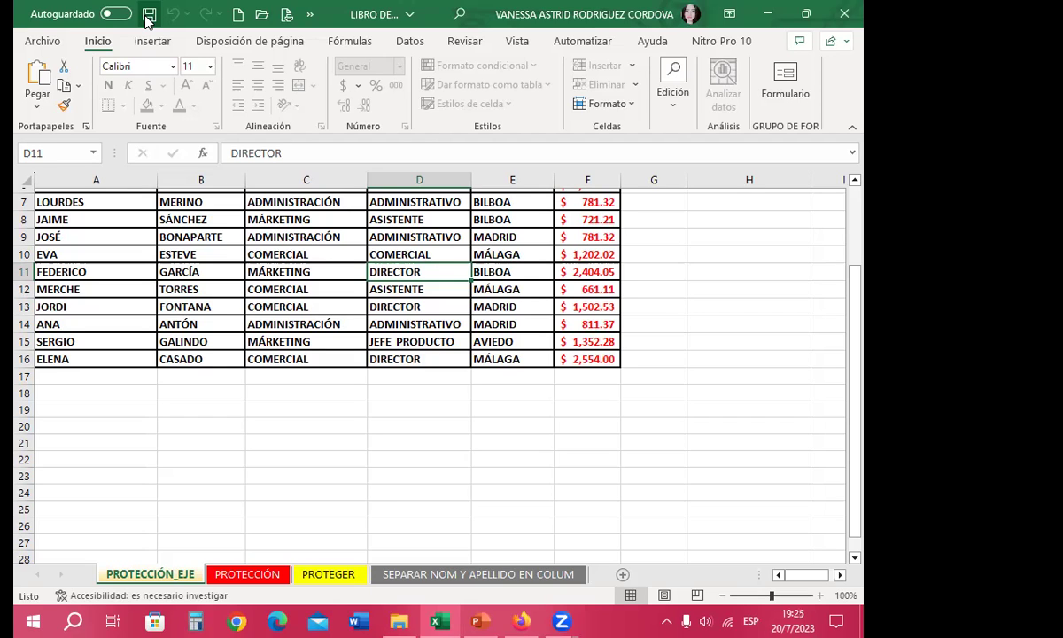
Save the workbook and switch to the folder with the course files.
left_click(146, 16)
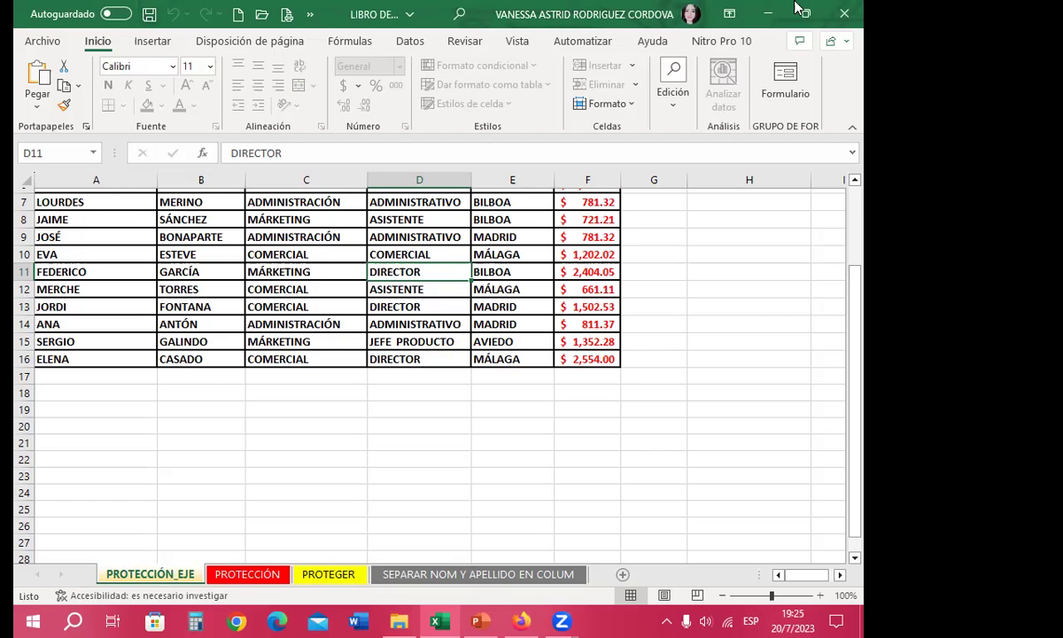
key("alt+Tab")
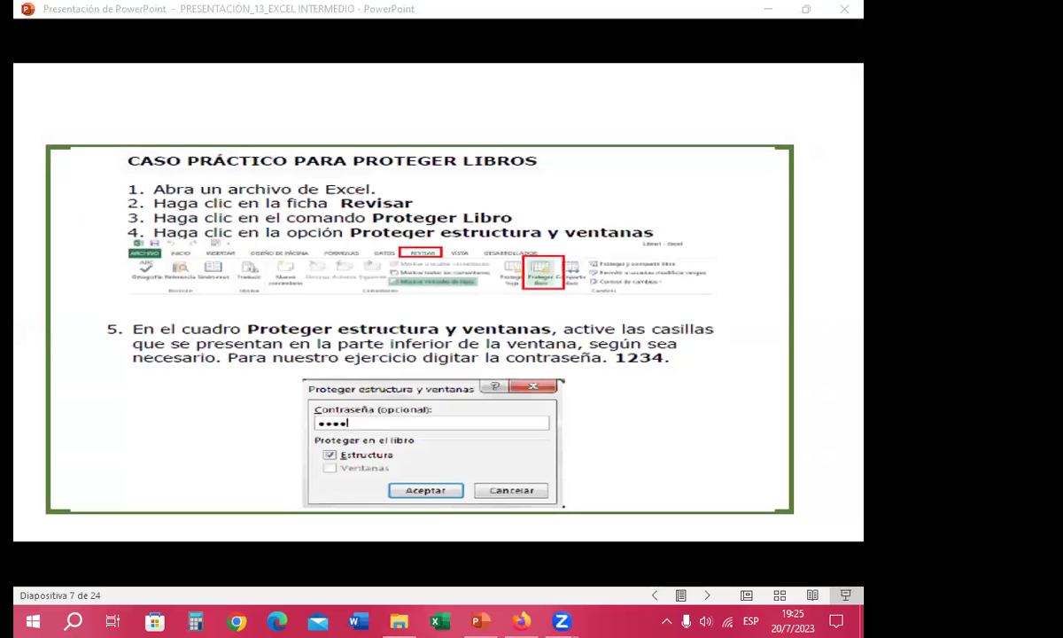
left_click(399, 620)
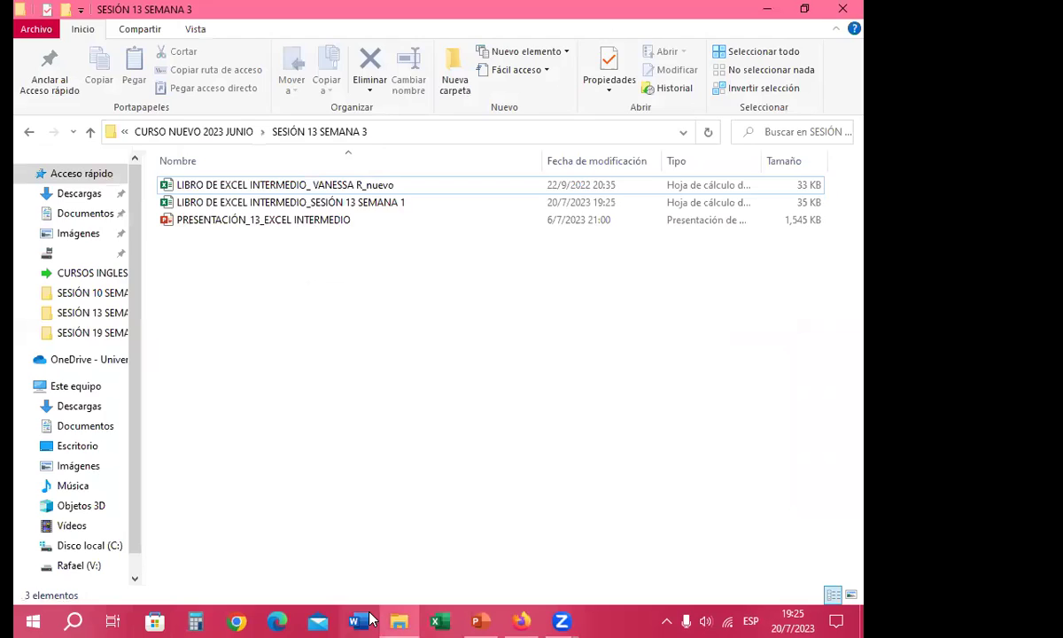
Open LIBRO DE EXCEL INTERMEDIO_SESIÓN 13 SEMANA 1 maximised and select cell D14.
double_click(239, 203)
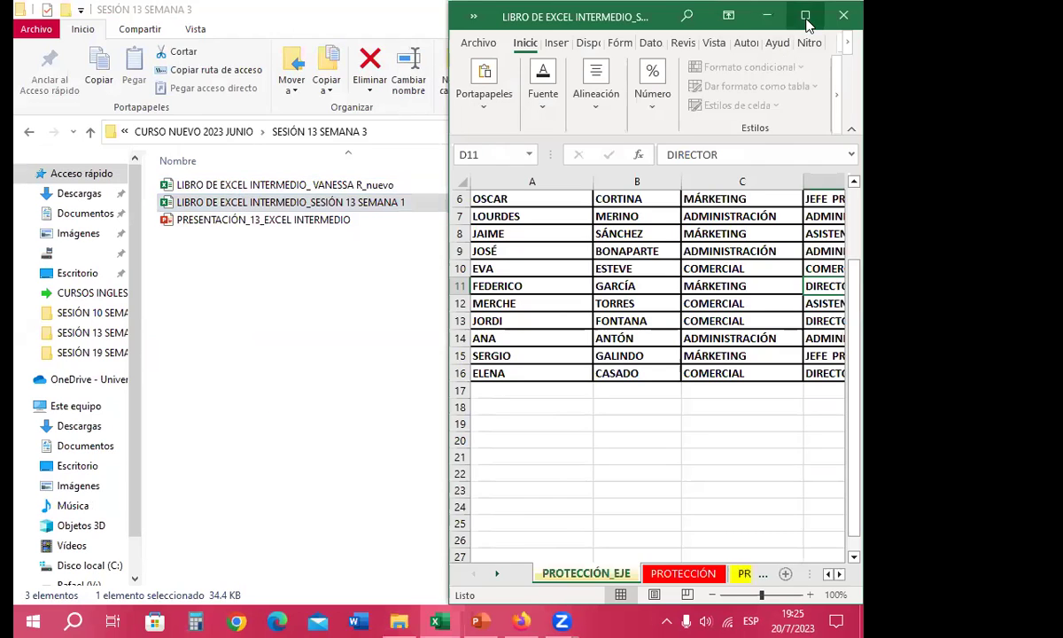
left_click(805, 15)
left_click(345, 386)
left_click(407, 333)
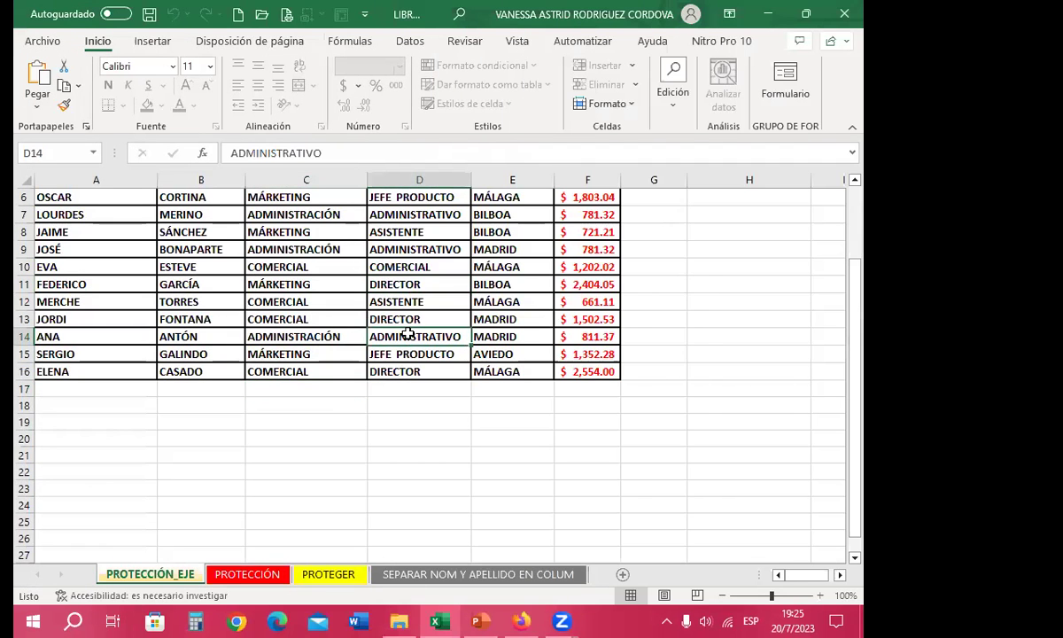
Dismiss the edit warning on D14, then unprotect PROTECCIÓN_EJE with its password.
double_click(407, 333)
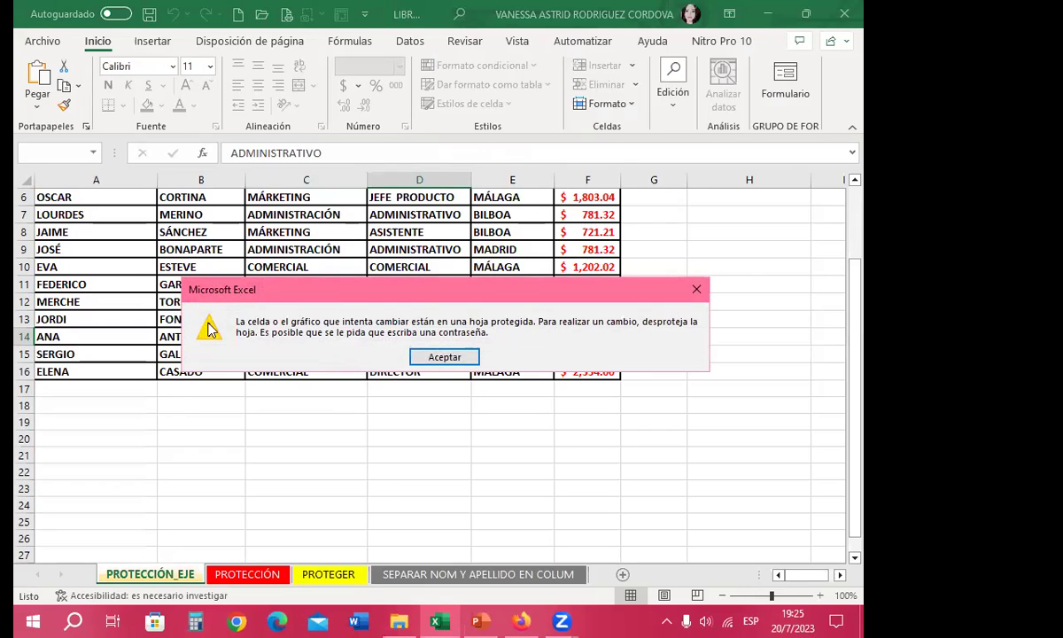
left_click(696, 289)
left_click(467, 49)
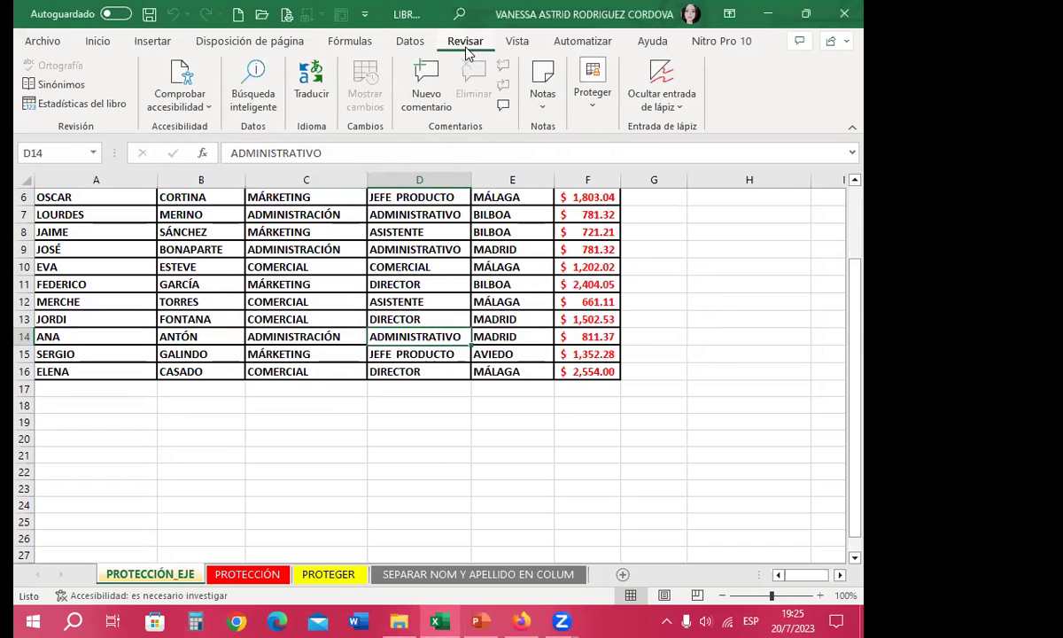
left_click(592, 88)
left_click(600, 150)
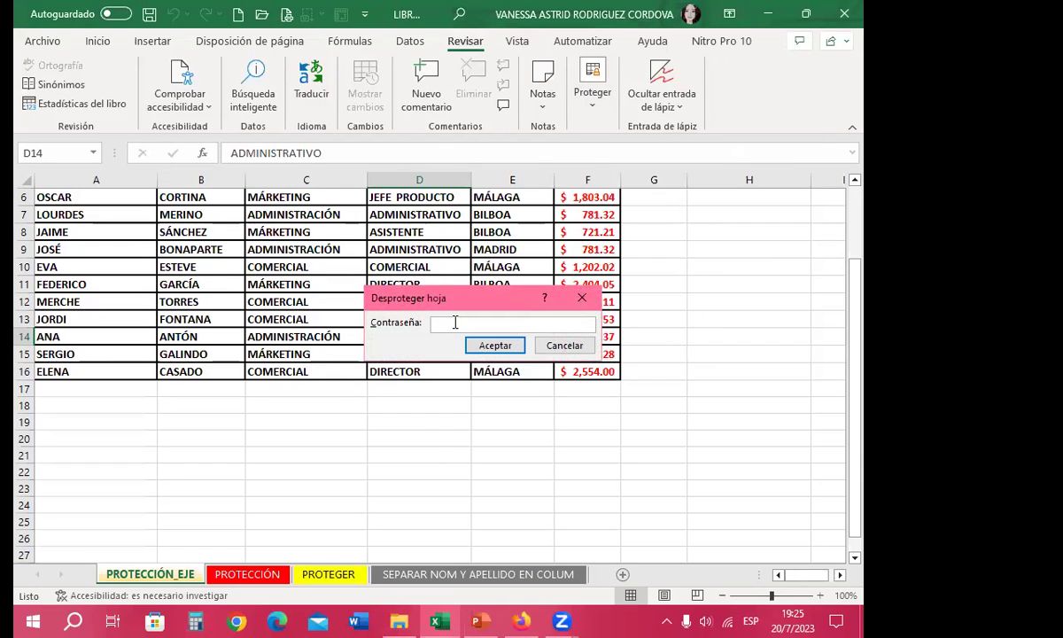
left_click(502, 346)
scroll(496, 399, "up", 2)
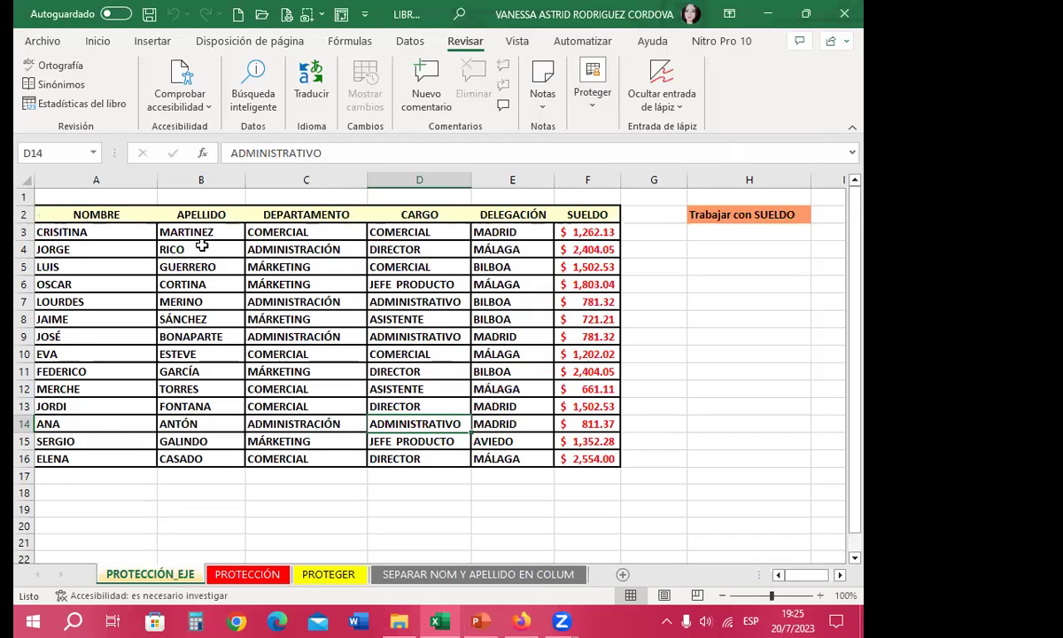
Colour the names and surnames in A3:B16 red, then black, finally blue.
left_click_drag(83, 231, 187, 458)
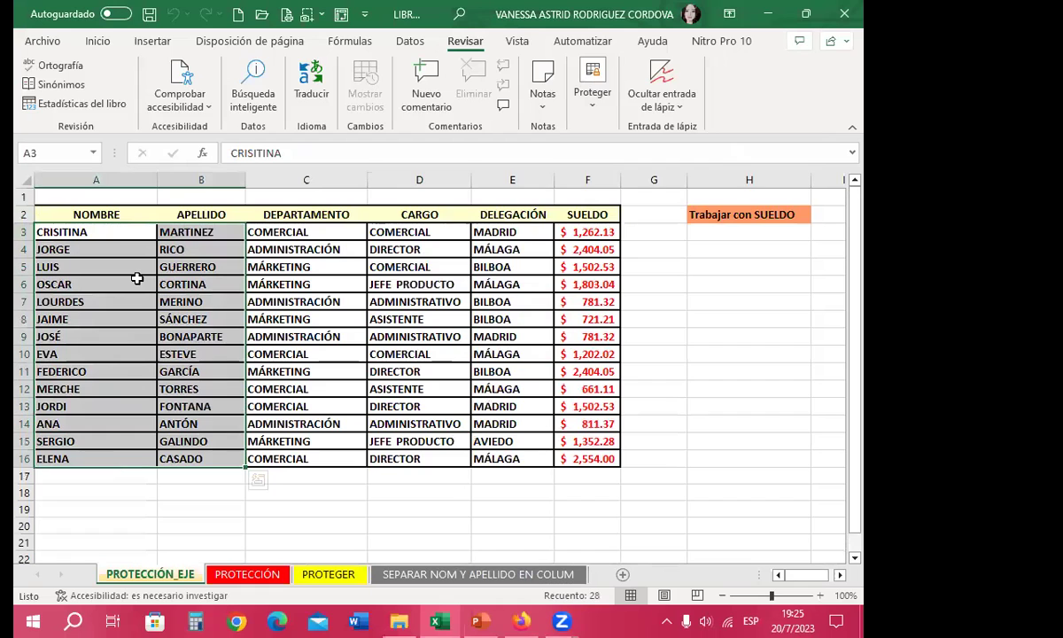
left_click(97, 41)
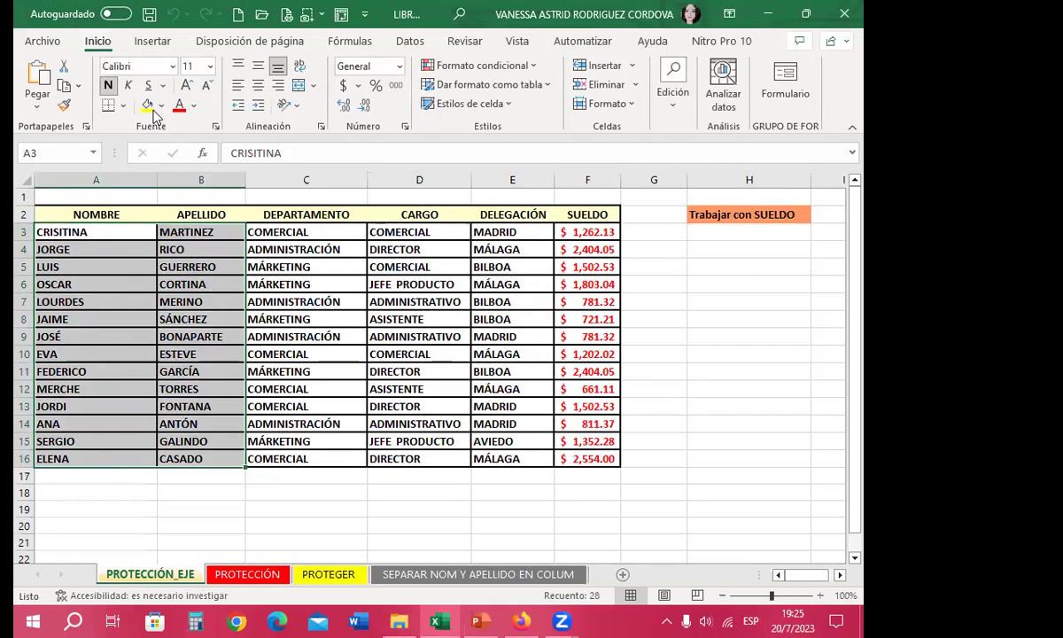
left_click(179, 105)
left_click(196, 106)
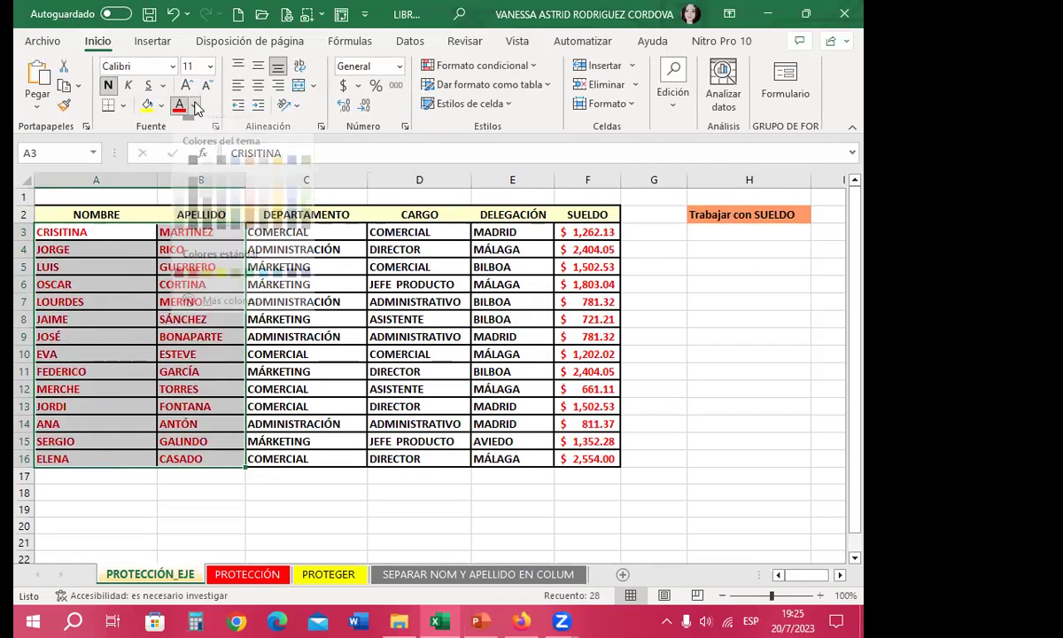
left_click(213, 222)
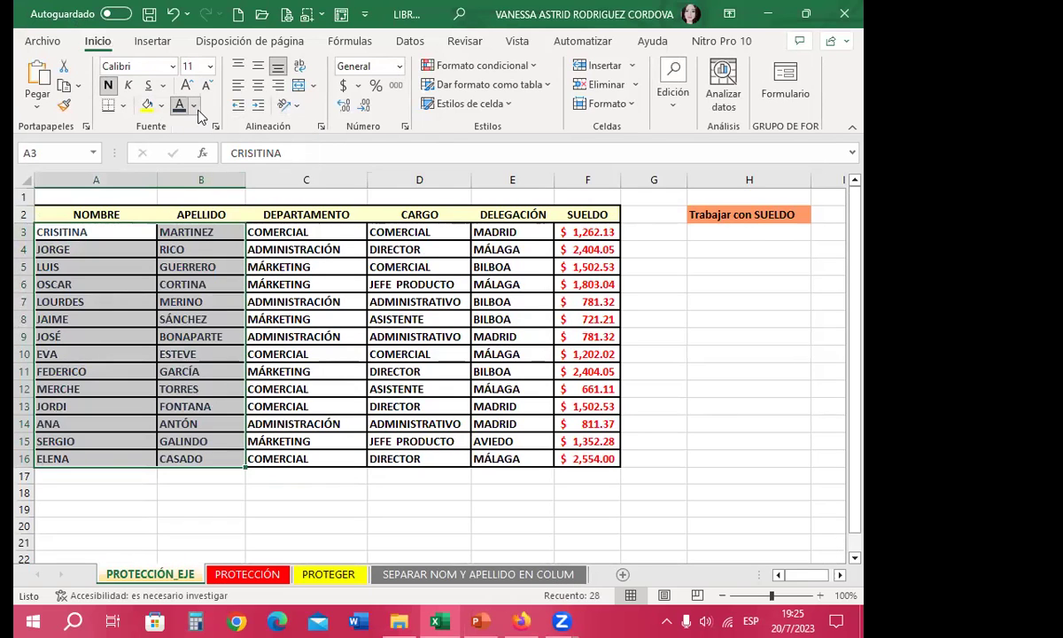
left_click(193, 105)
left_click(232, 217)
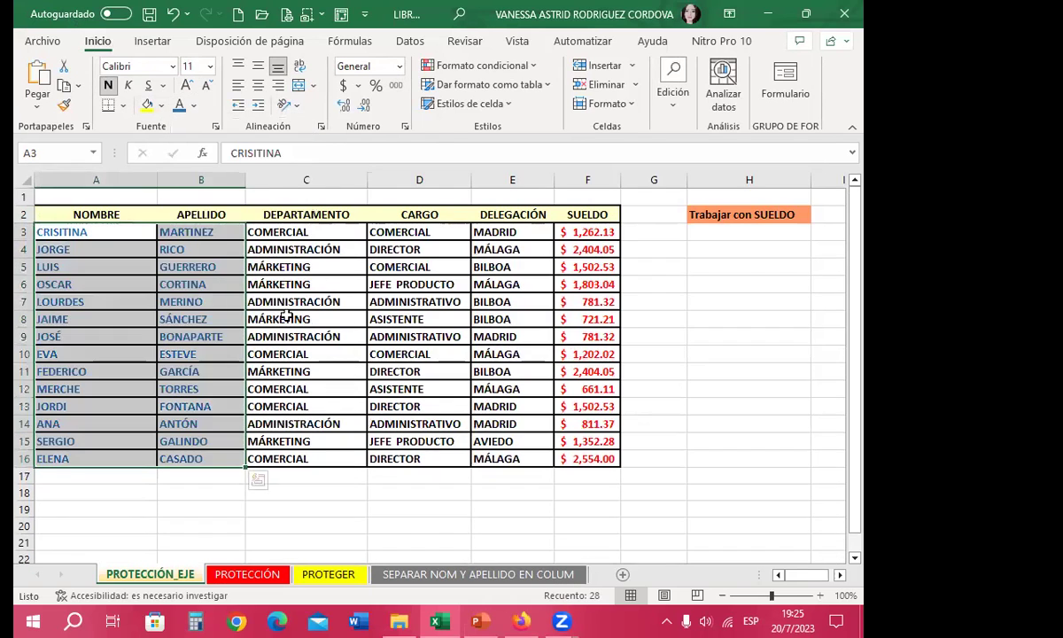
left_click(289, 316)
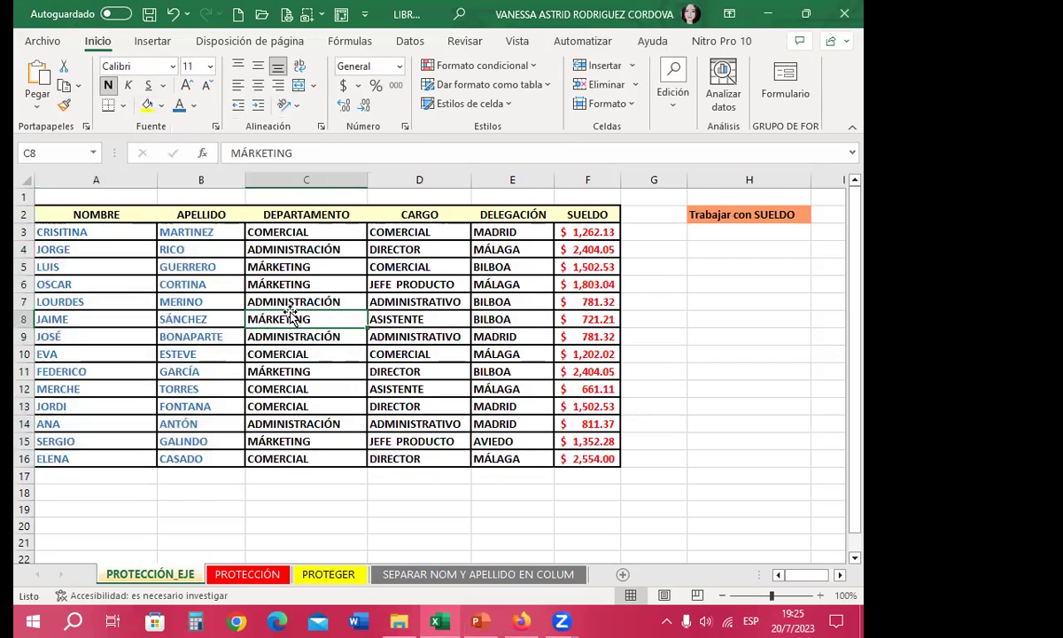
Save the workbook, close Excel and reopen LIBRO DE EXCEL INTERMEDIO_SESIÓN 13 SEMANA 1.
left_click(150, 15)
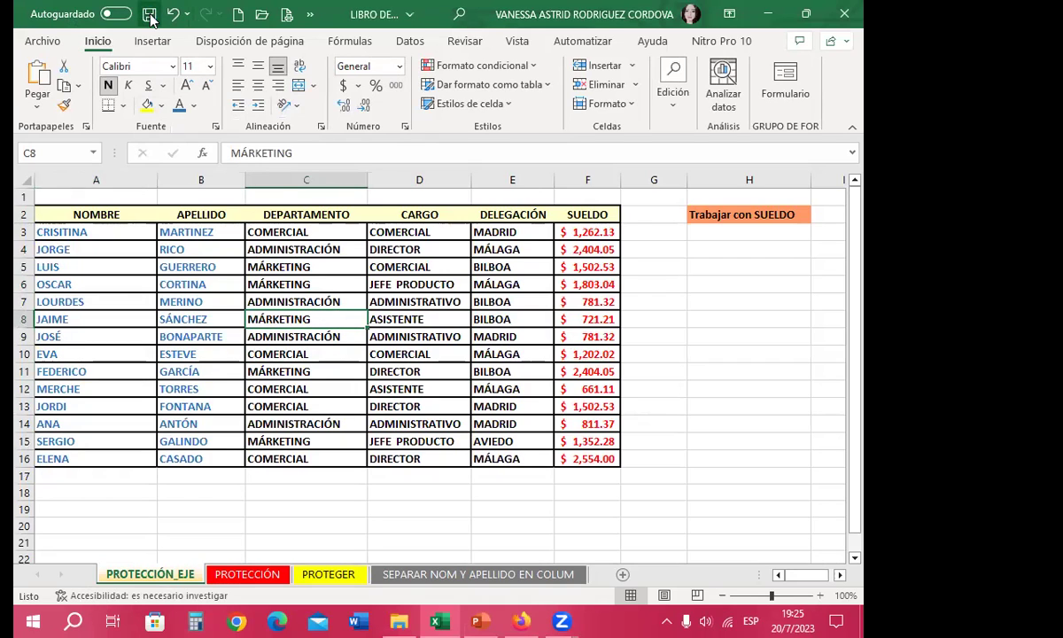
left_click(844, 14)
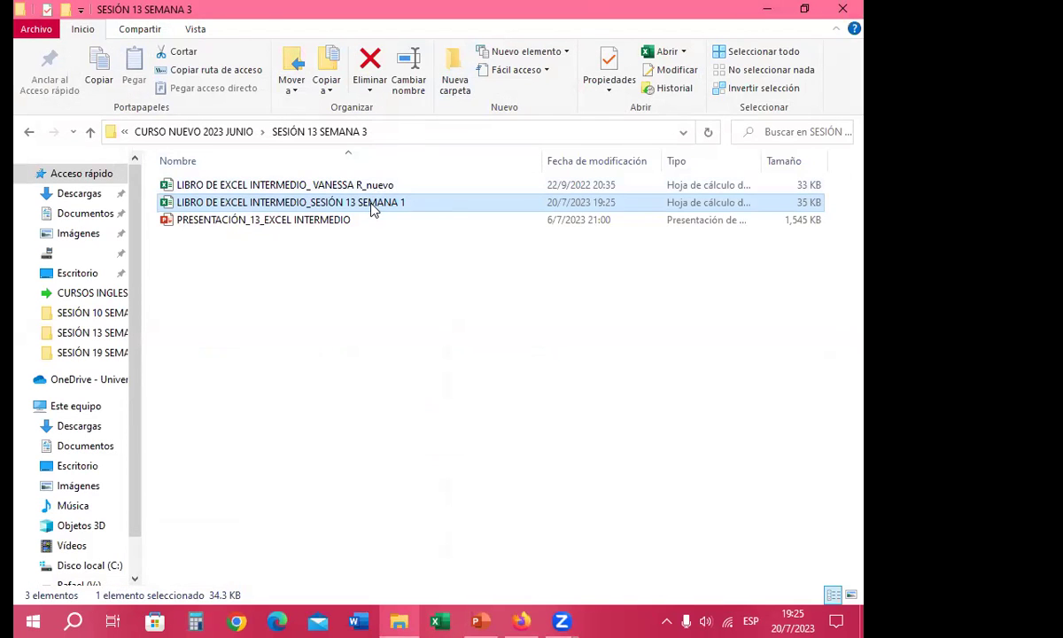
double_click(372, 206)
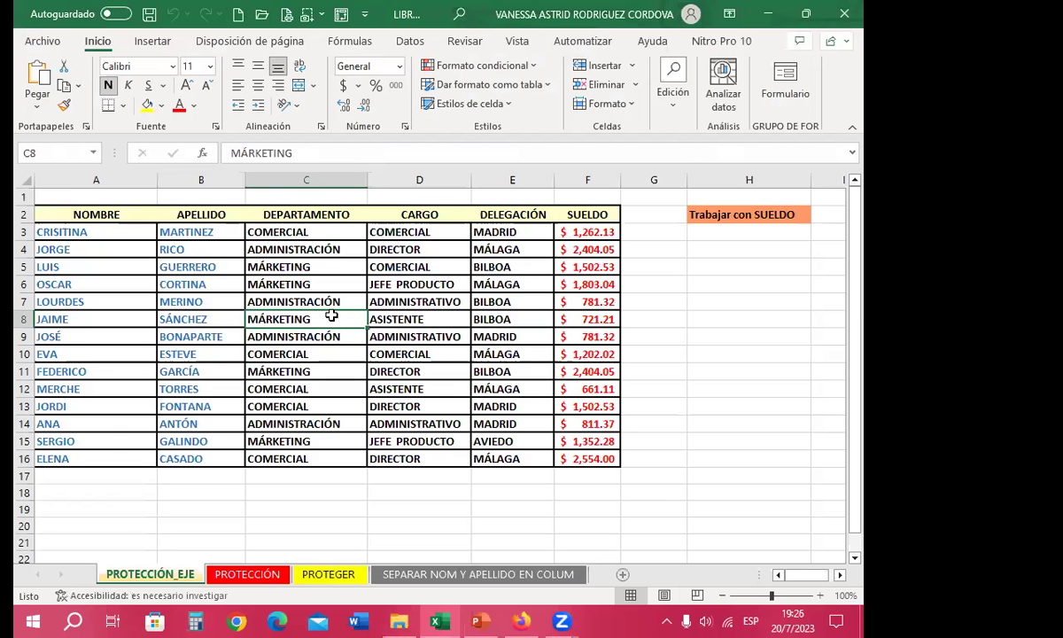
Change the font colour of names and surnames in A3:B16 to black (Automático).
mouse_move(71, 221)
left_mouse_down()
mouse_move(233, 391)
mouse_move(235, 456)
left_mouse_up()
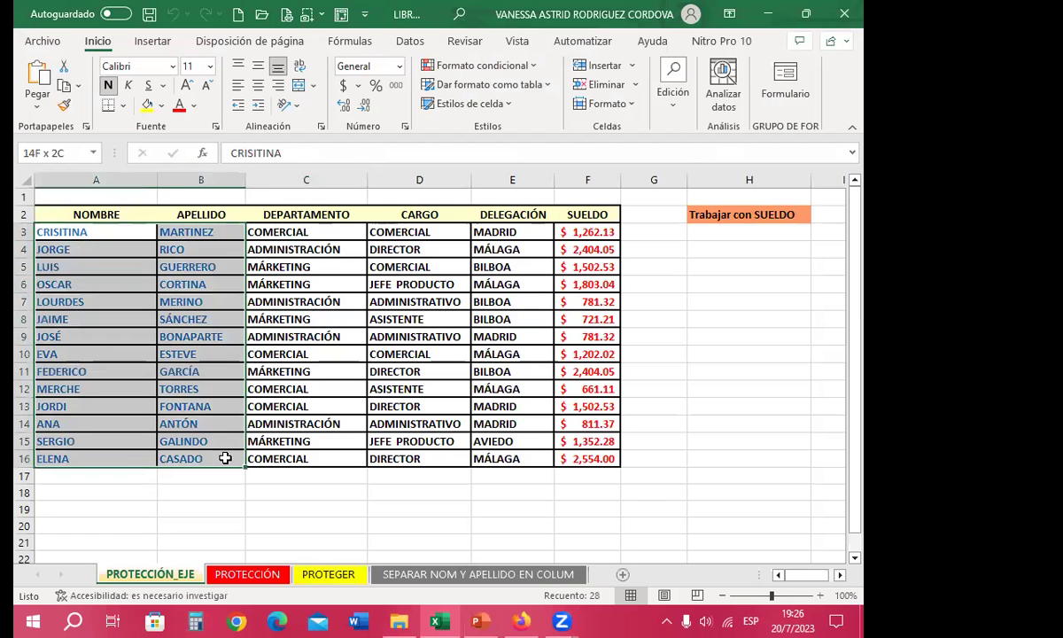
left_click(193, 106)
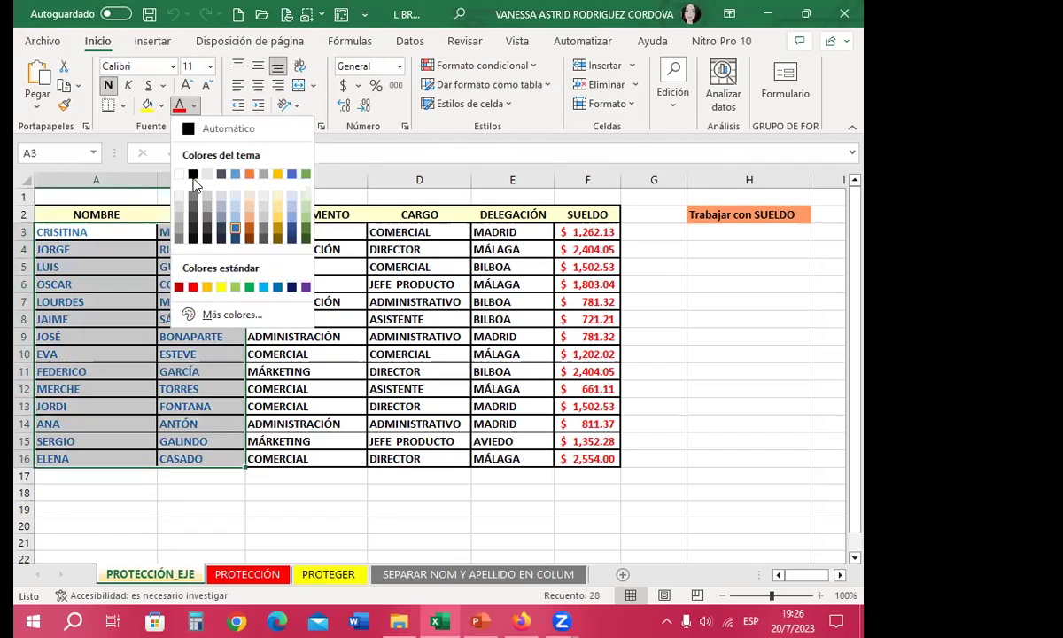
left_click(191, 172)
left_click(212, 300)
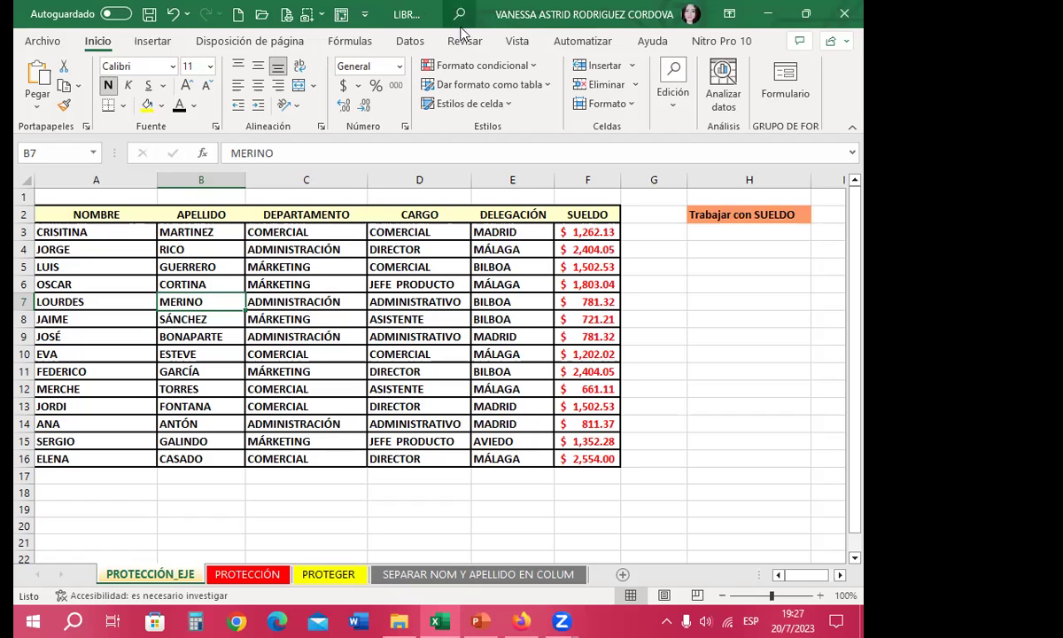
Protect the PROTECCIÓN_EJE sheet with a password, entered and confirmed twice.
left_click(513, 42)
left_click(464, 41)
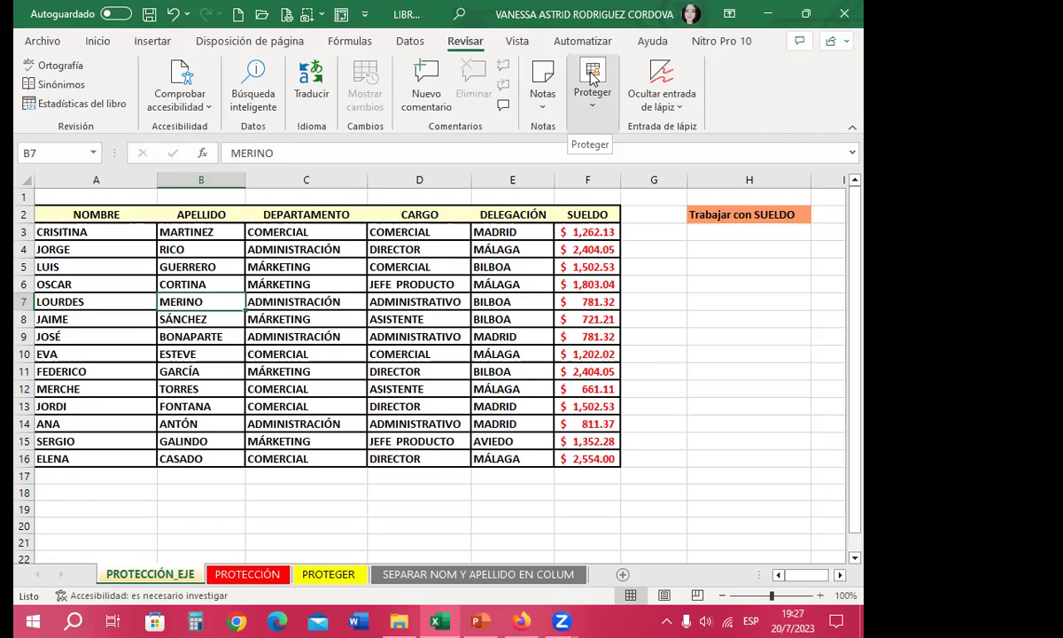
left_click(594, 78)
left_click(580, 164)
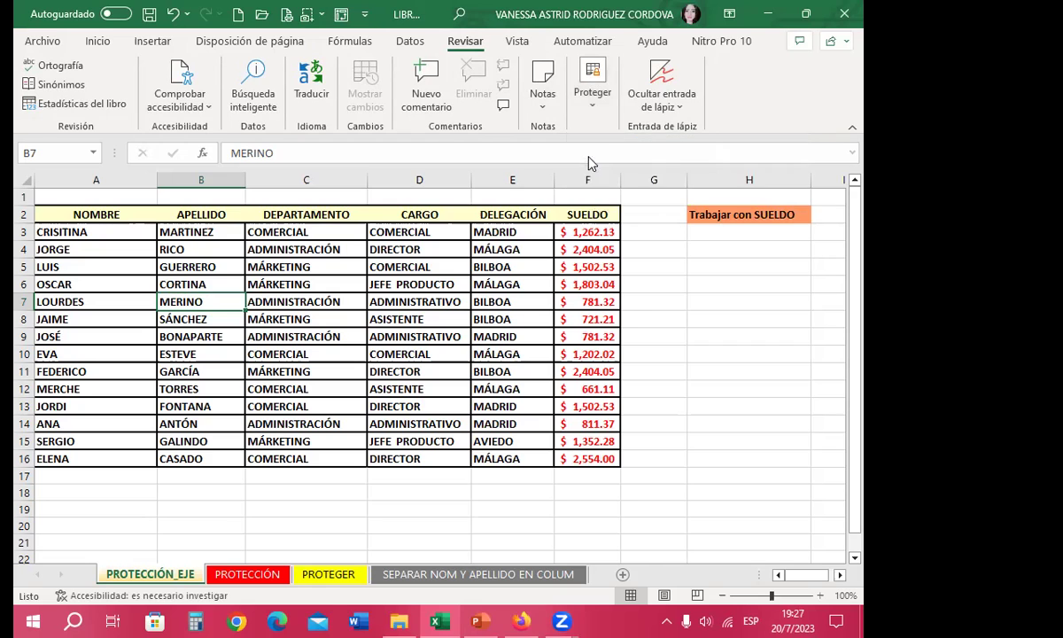
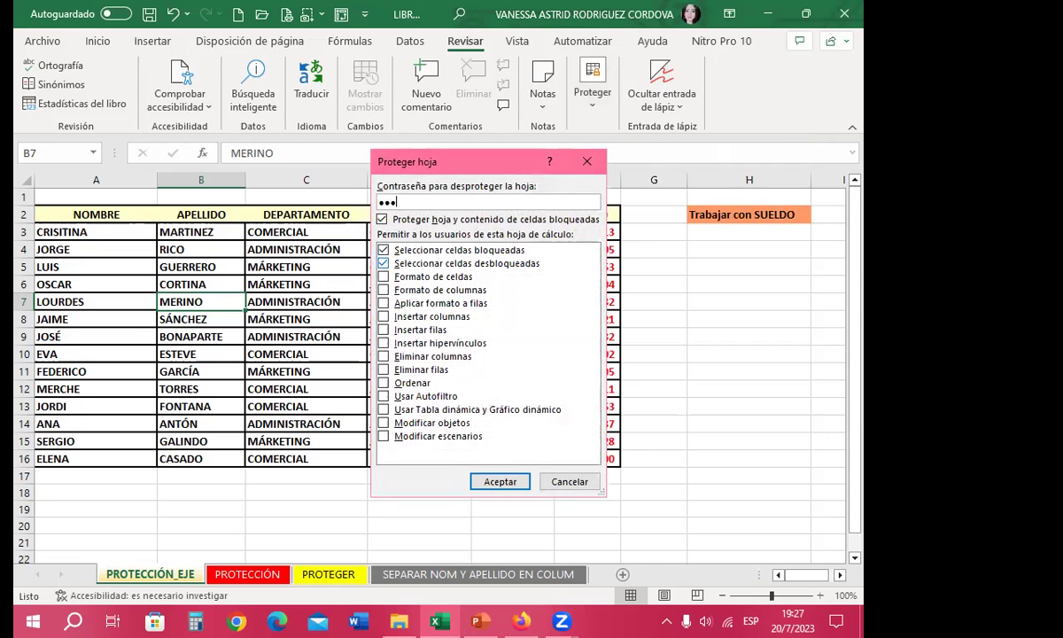
left_click(499, 481)
left_click(501, 378)
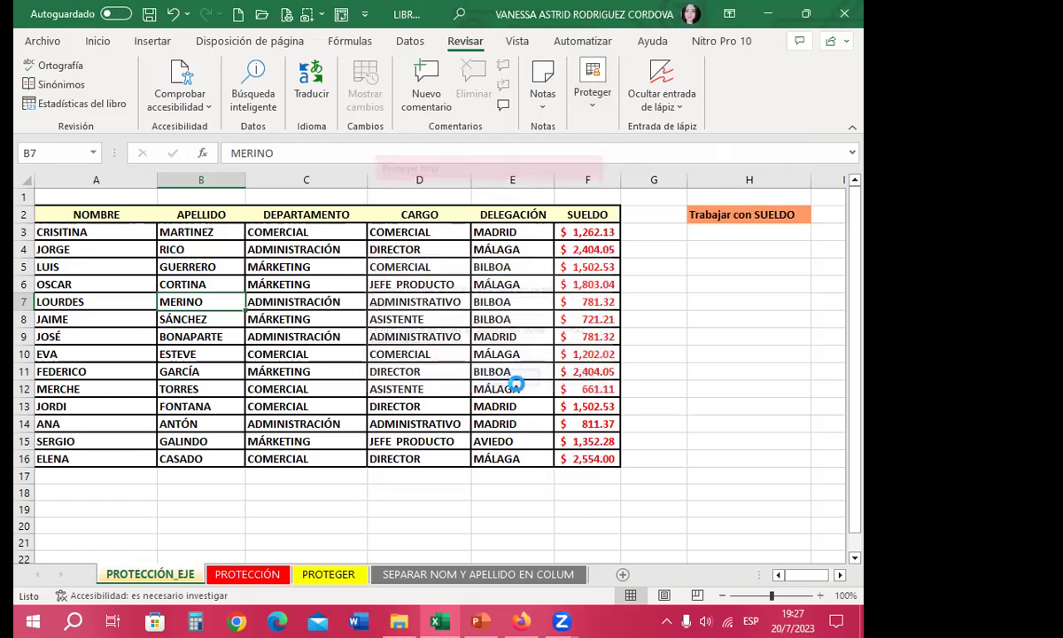
Try editing a table cell and dismiss the protected-sheet warning.
left_click(402, 357)
double_click(398, 359)
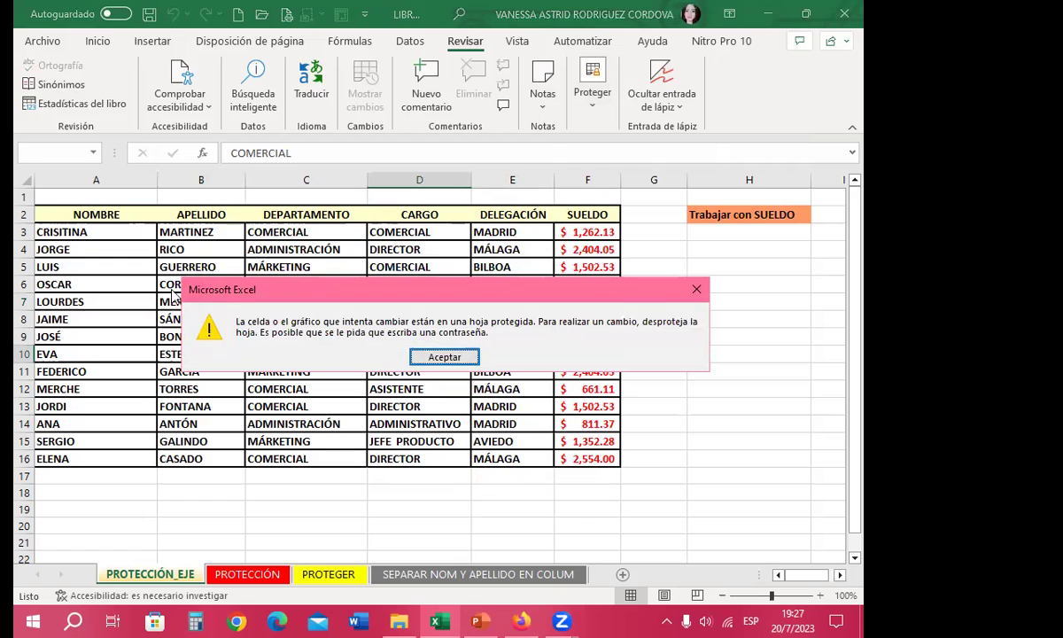
left_click(696, 289)
left_click(379, 321)
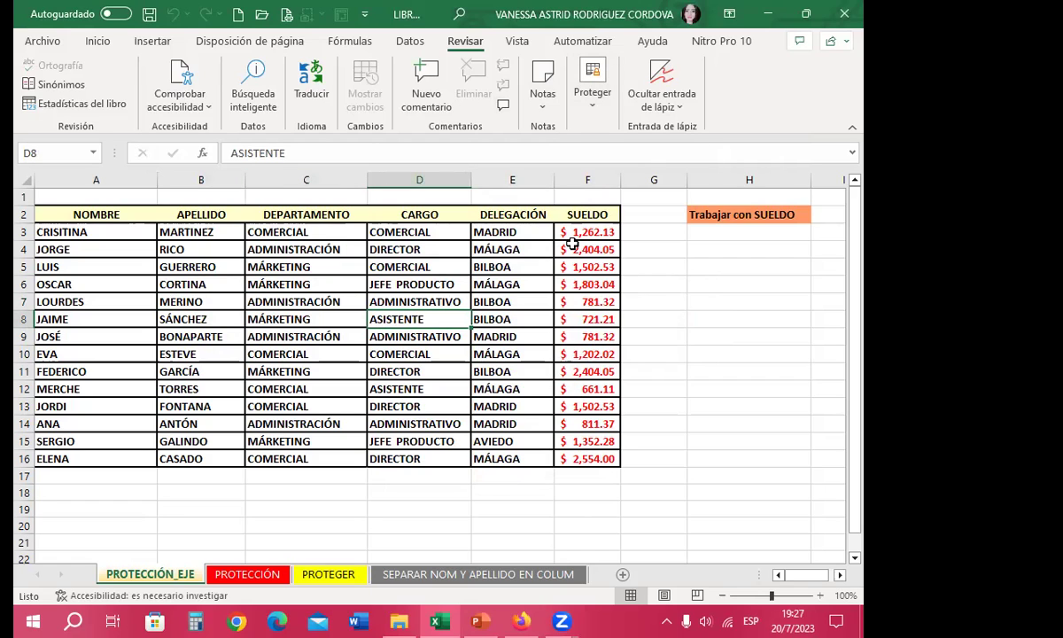
Close Excel, answer the save prompt, and reopen the SESIÓN 13 SEMANA 1 workbook from File Explorer.
left_click(844, 13)
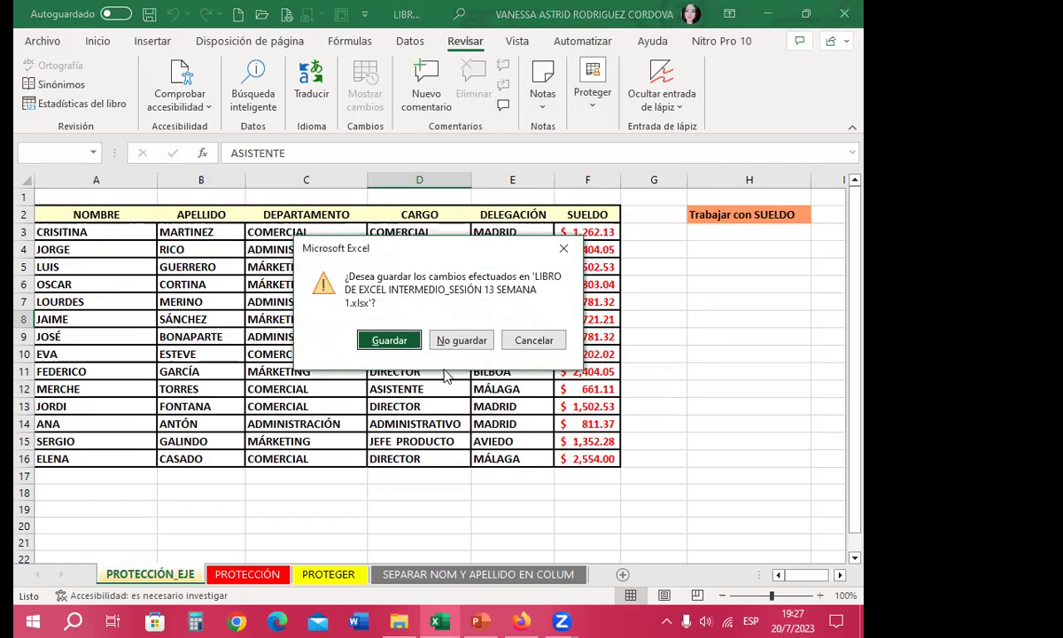
left_click(450, 344)
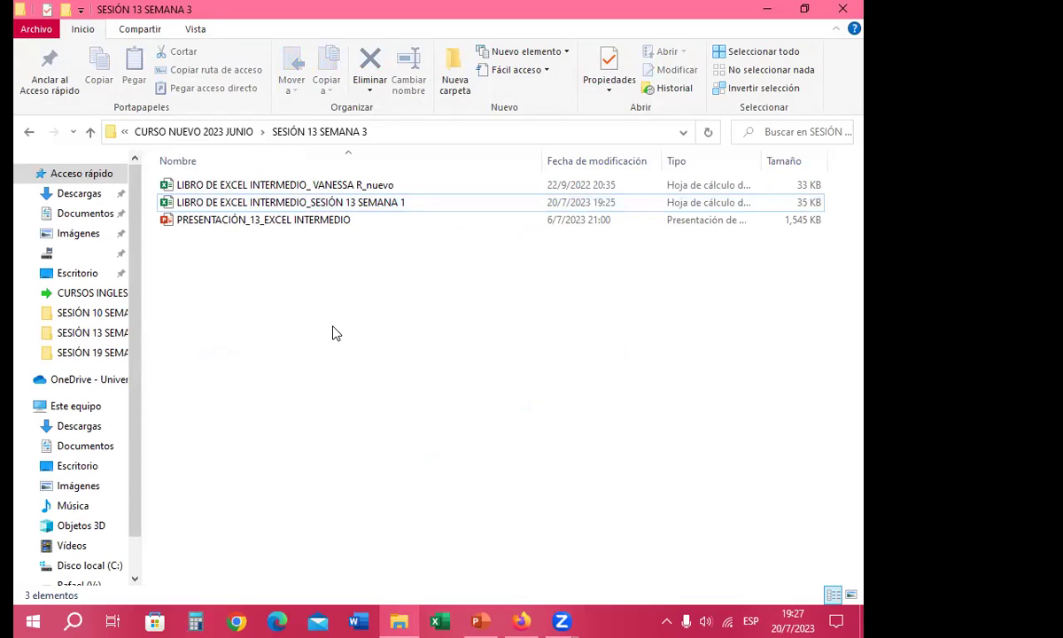
left_click(389, 202)
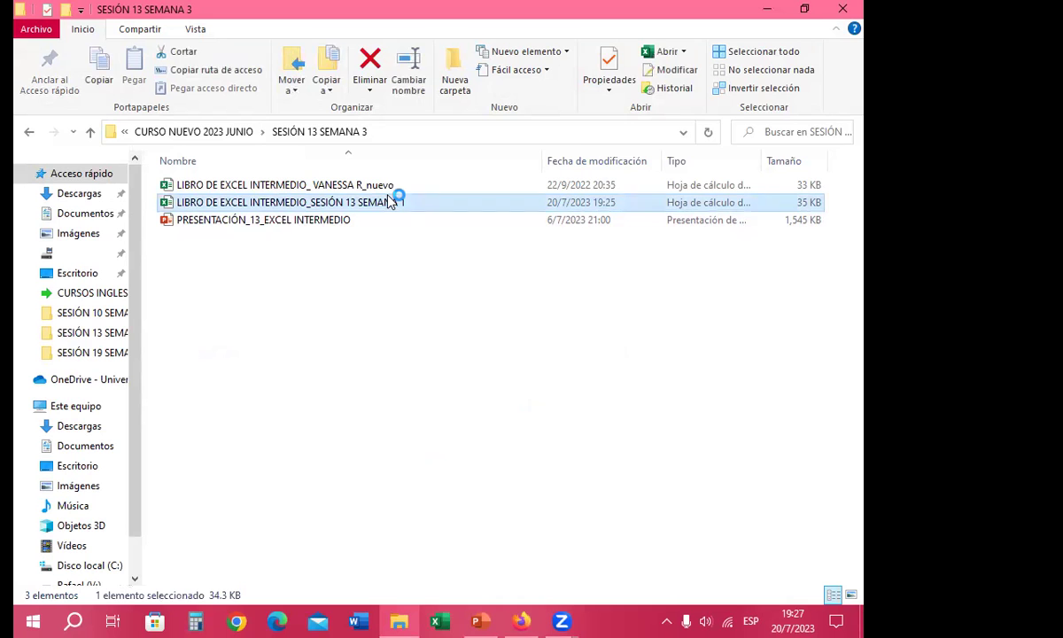
double_click(390, 202)
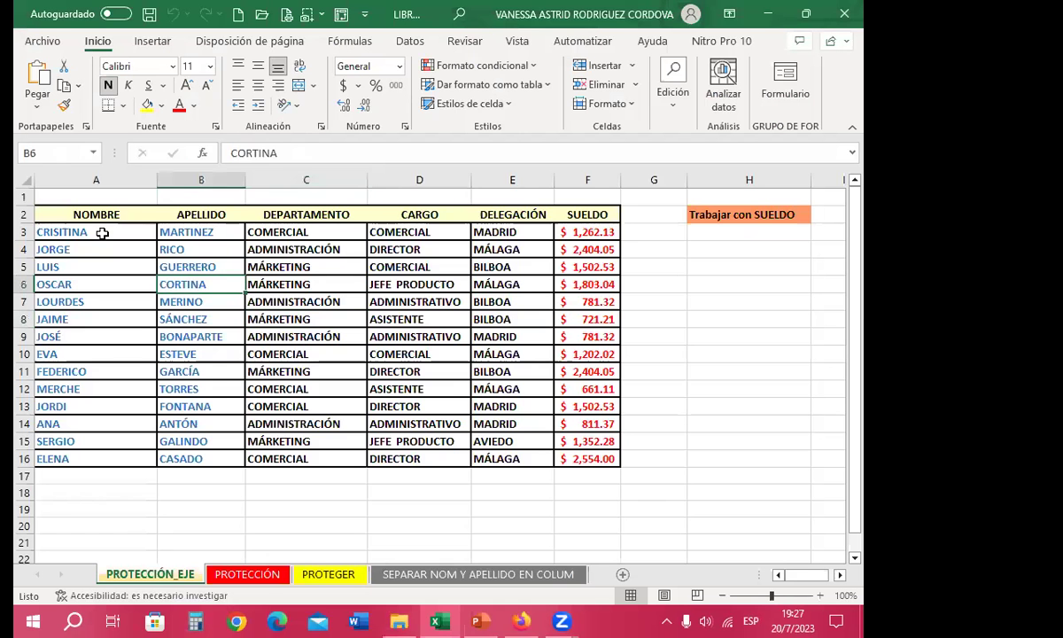
Apply red font colour to the employee first names and surnames in A3:B16.
left_click_drag(62, 232, 208, 452)
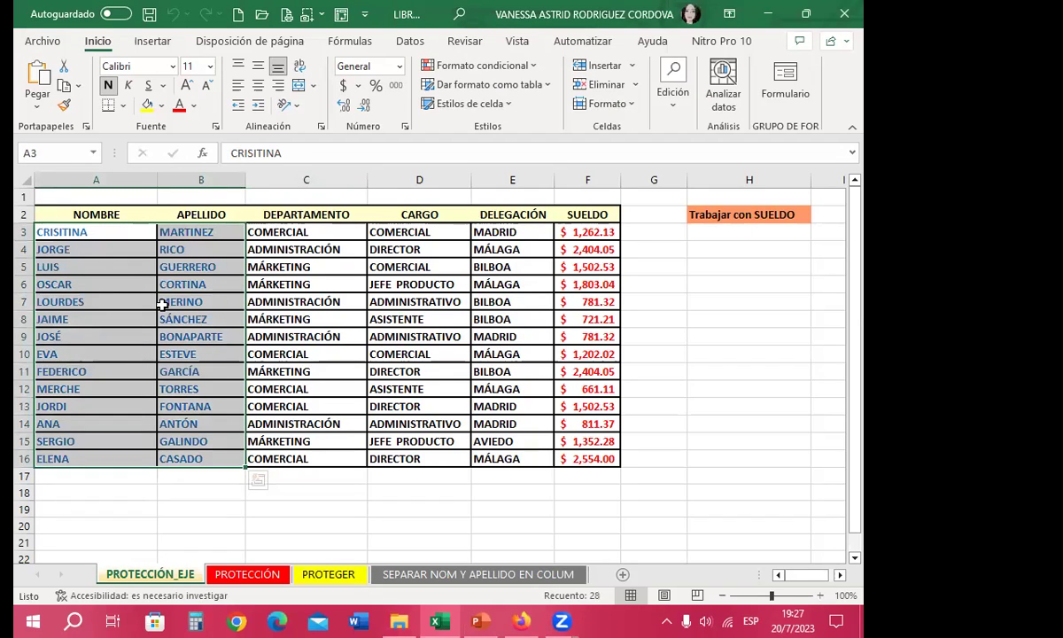
left_click(179, 107)
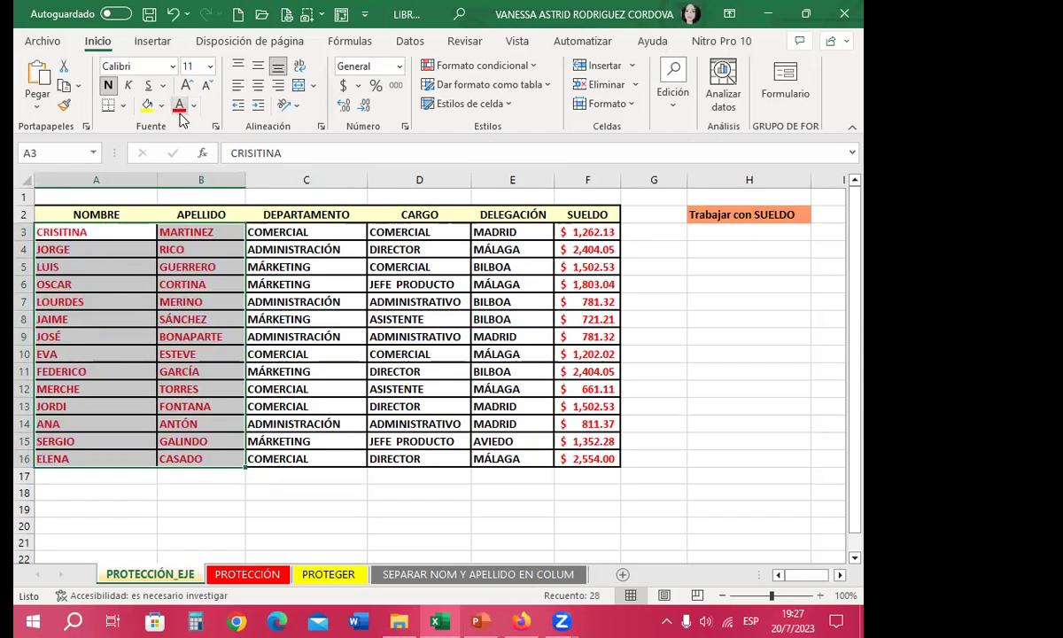
left_click(310, 323)
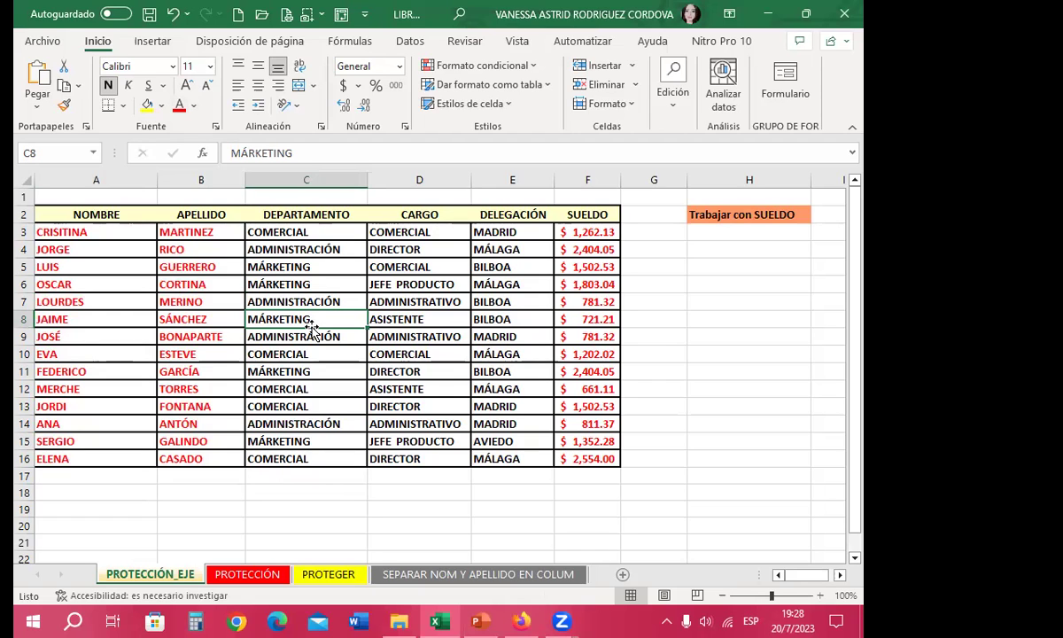
Reset the font colour of the names in A3:B16 to Automático (black).
left_click_drag(67, 232, 201, 462)
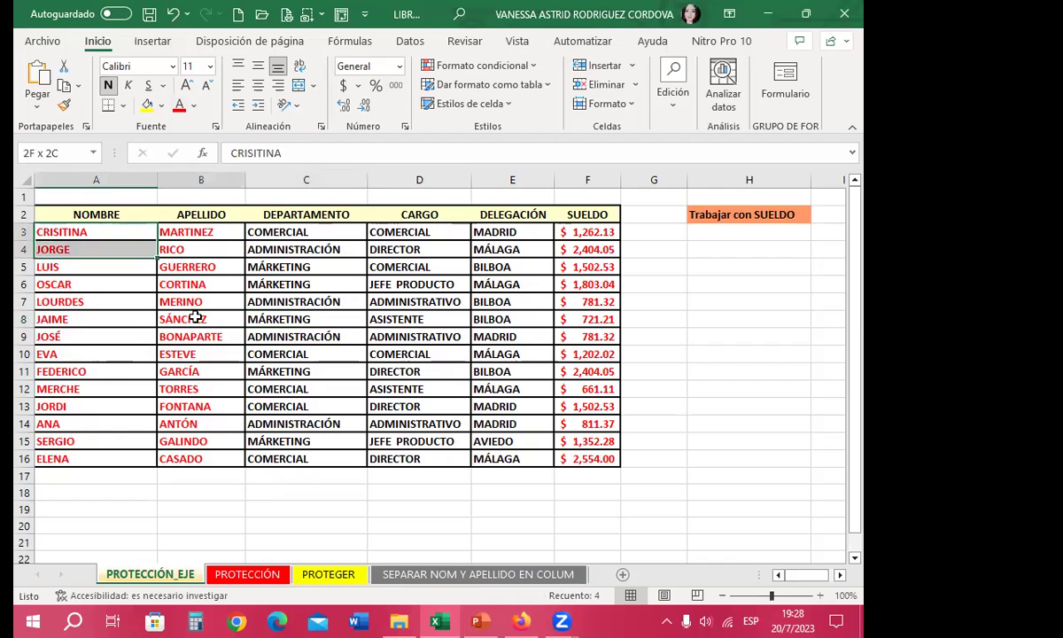
left_click(194, 106)
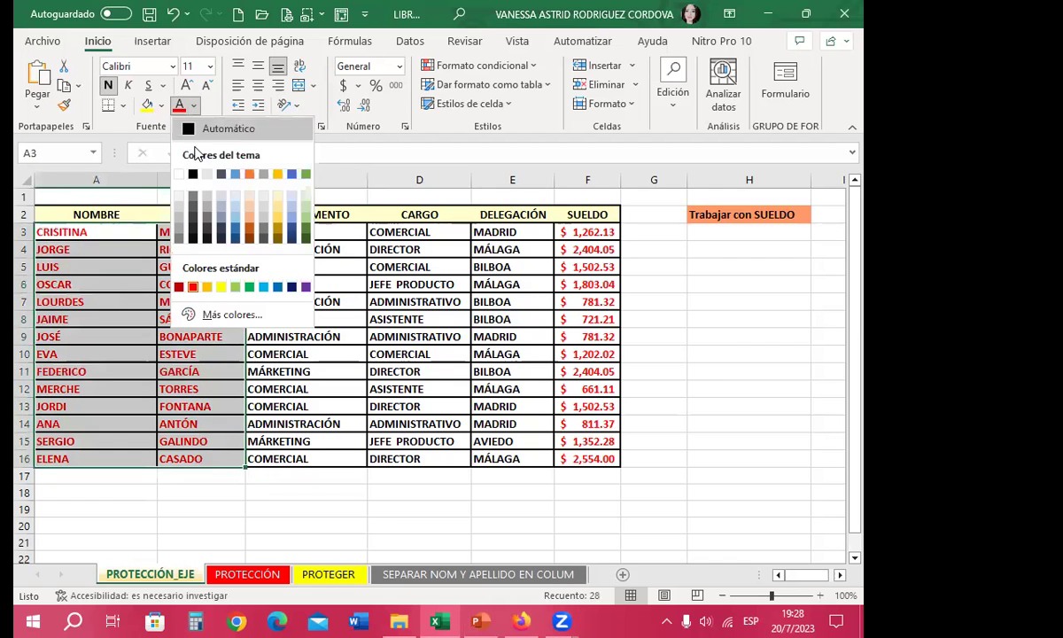
left_click(192, 177)
left_click(181, 303)
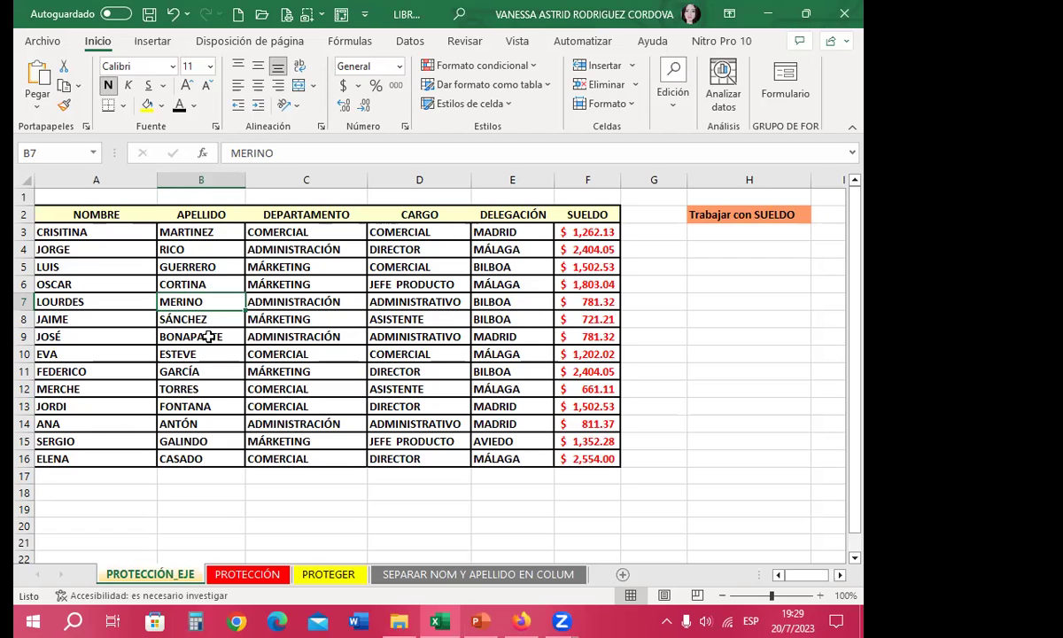
left_click(199, 335)
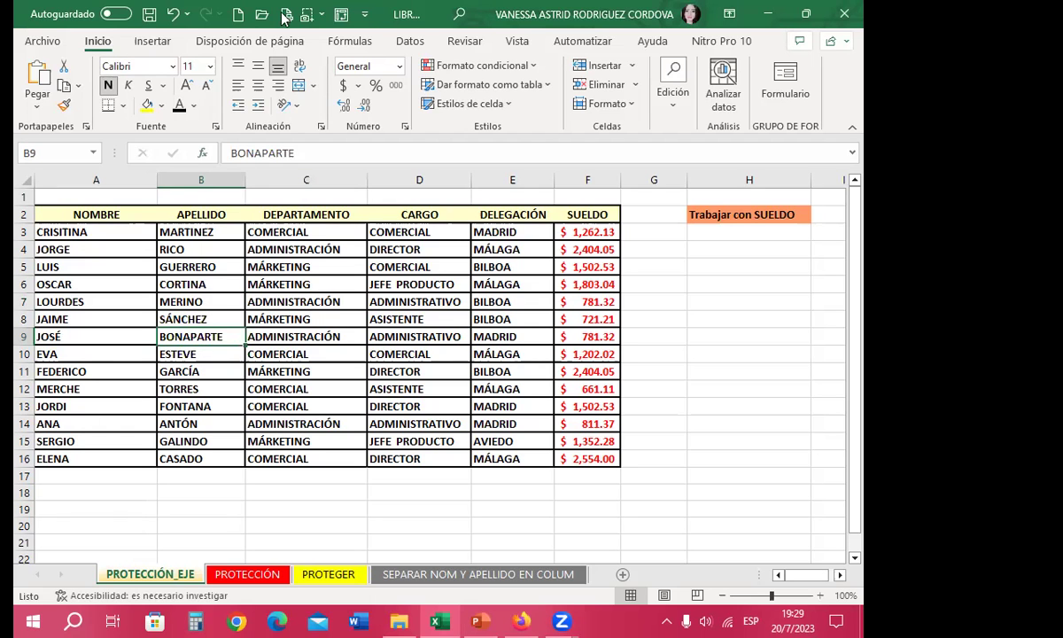
Protect the PROTECCIÓN_EJE sheet through Revisar > Proteger hoja, entering and confirming a password.
left_click(464, 40)
left_click(596, 74)
left_click(595, 165)
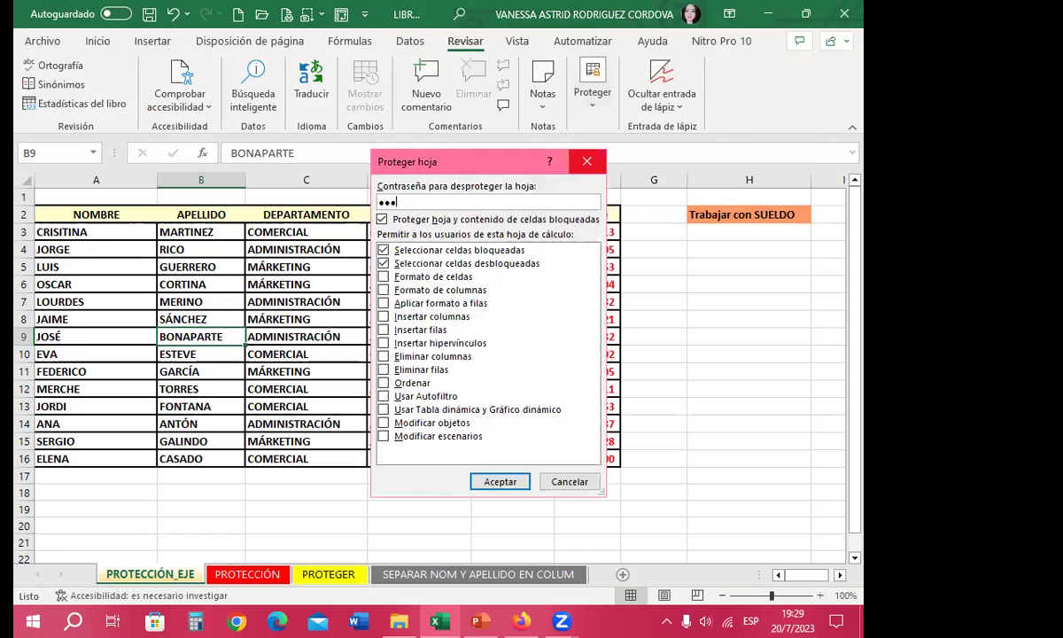
left_click(496, 481)
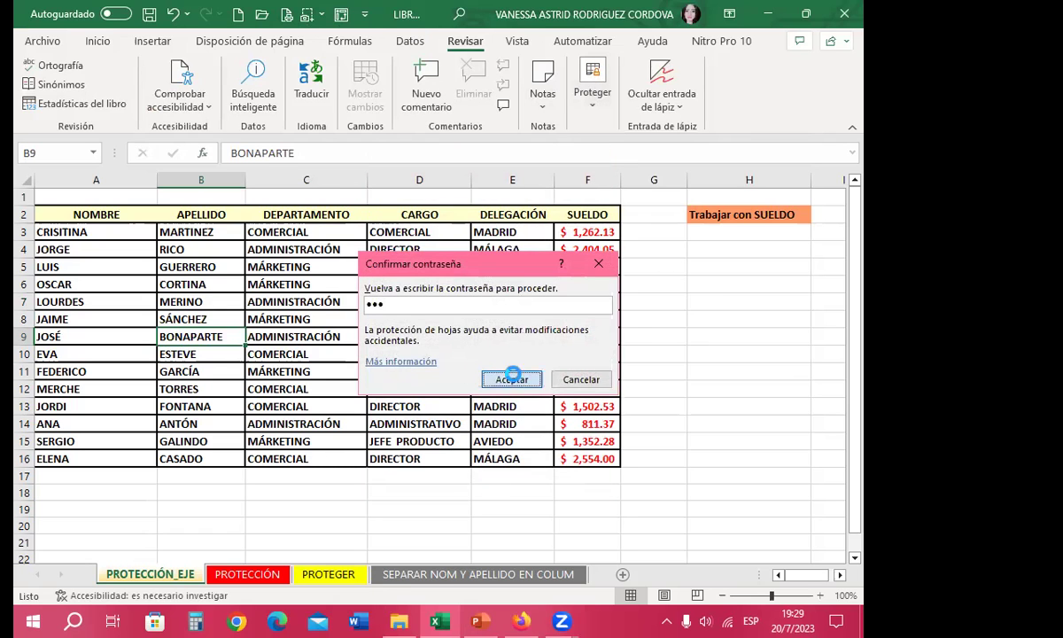
left_click(509, 372)
left_click(511, 374)
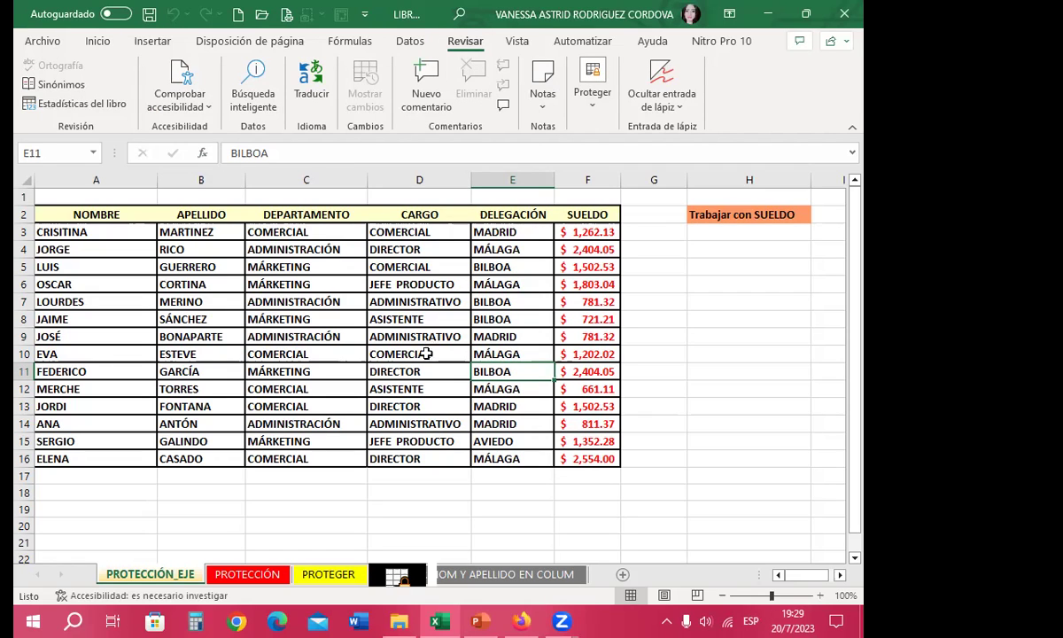
Confirm the Inicio formatting commands are unavailable on cells C9 and C10, then view the PROTECCIÓN sheet.
left_click(341, 336)
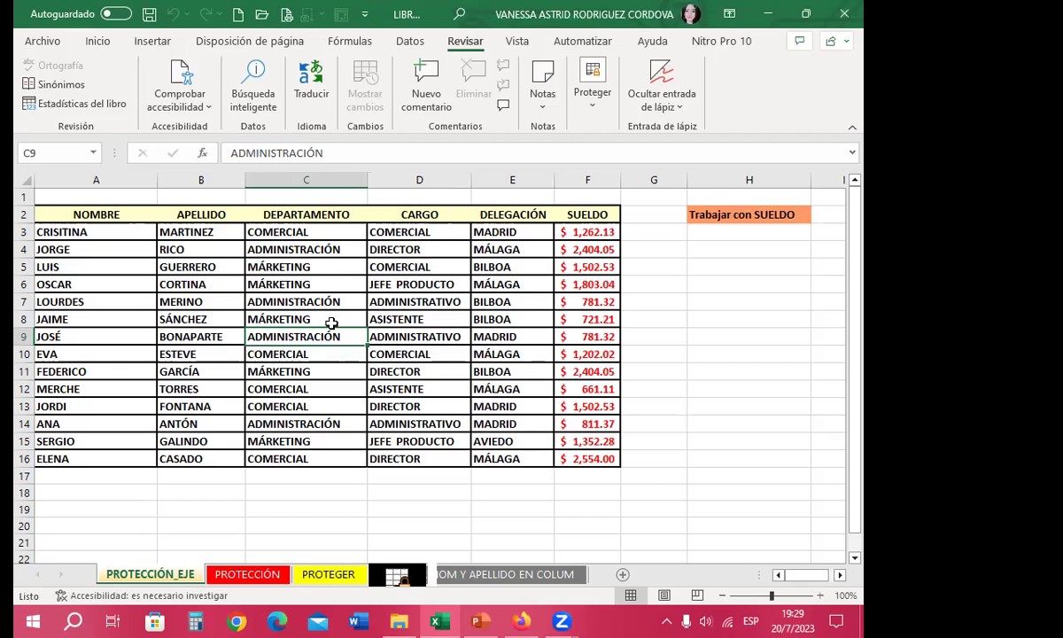
left_click(96, 41)
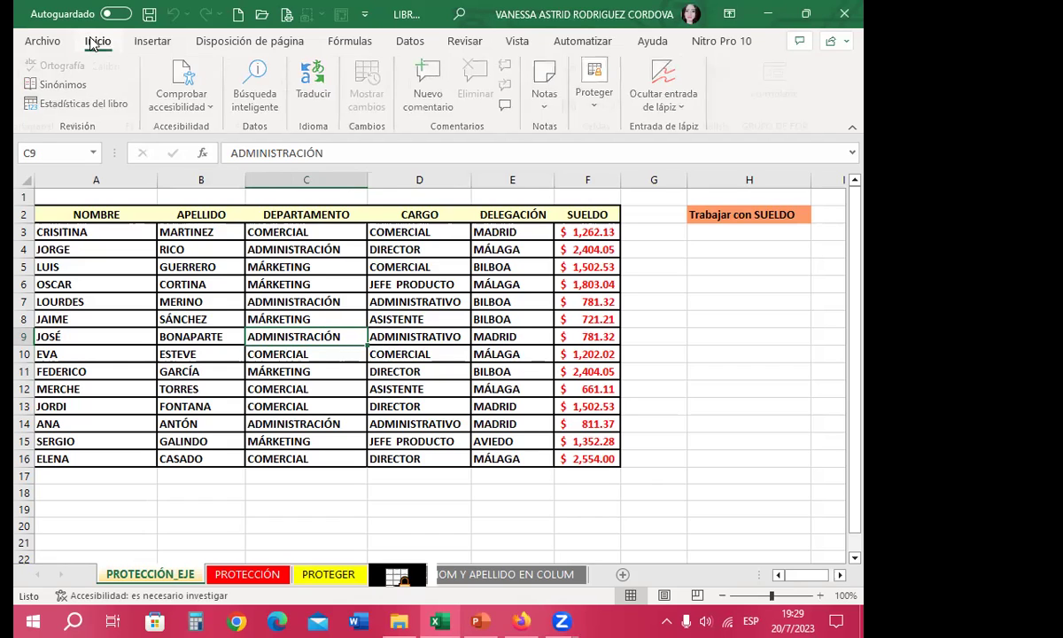
left_click(311, 350)
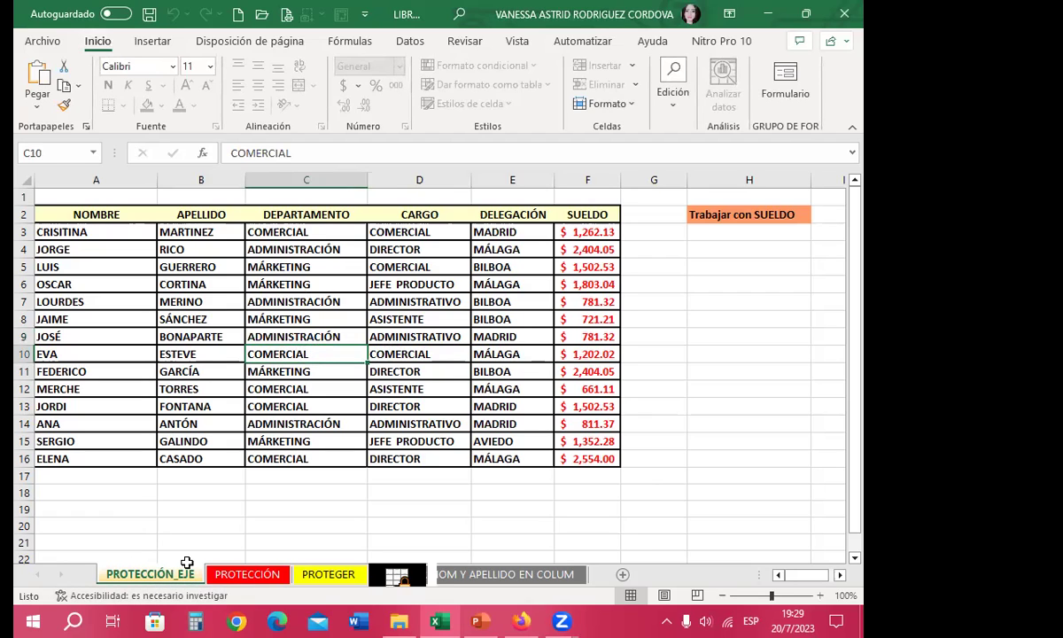
left_click(247, 575)
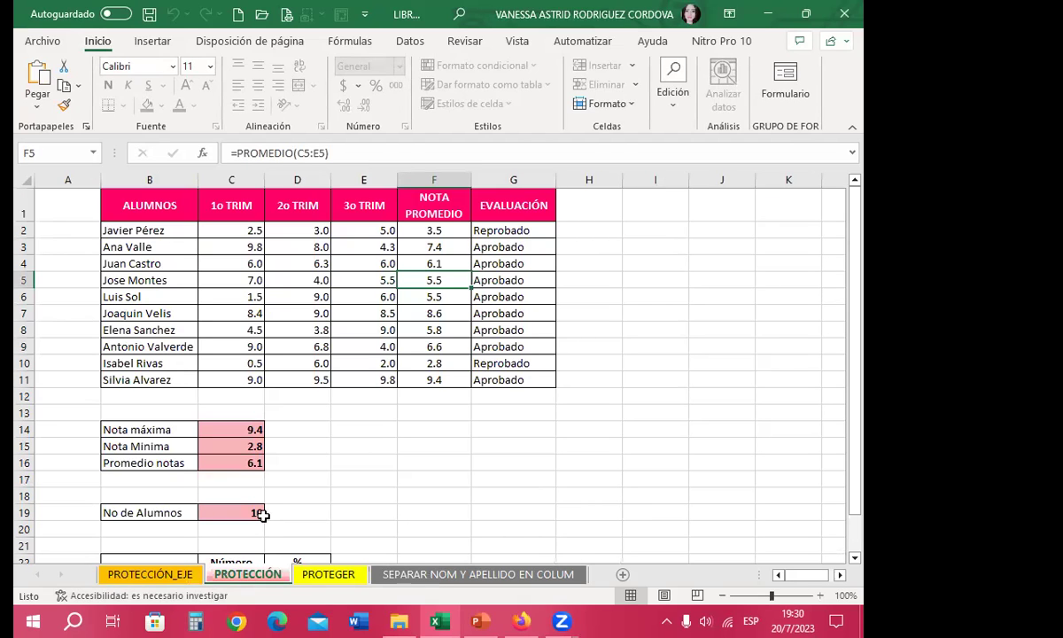
Inspect the PROTECCIÓN grades cells, including the G6 pass/fail formula, then view the PROTEGER numbers sheet.
key("ctrl+Home")
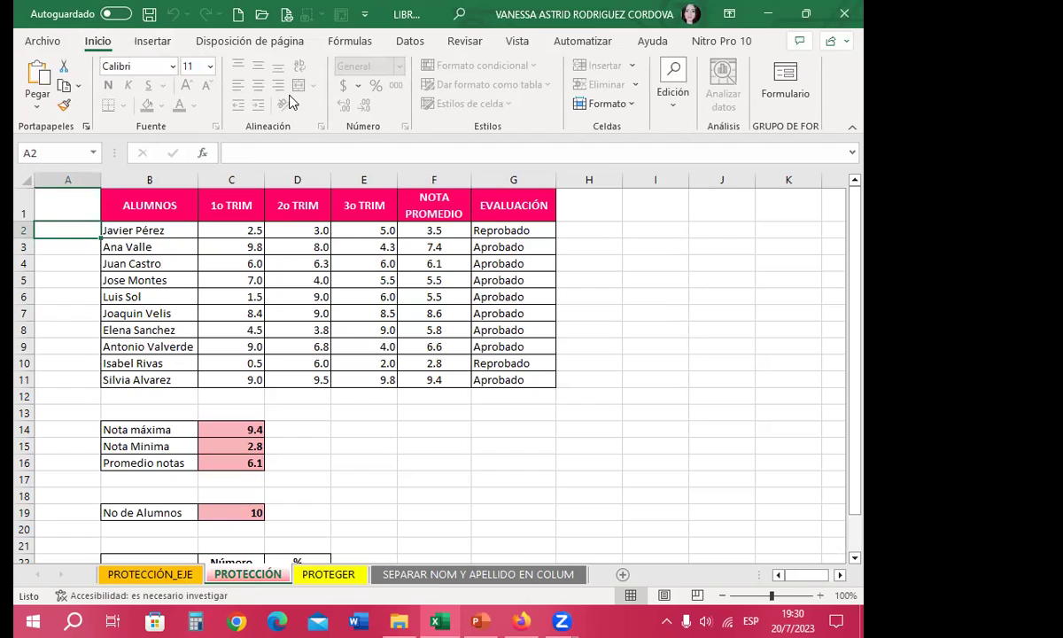
left_click(225, 300)
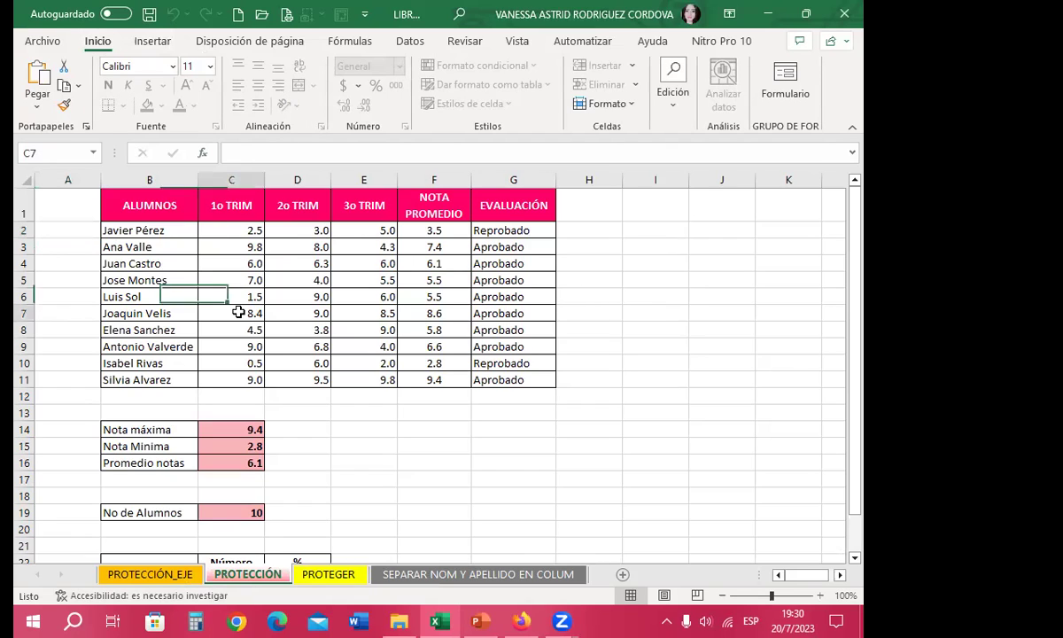
left_click(501, 297)
left_click(520, 279)
left_click(325, 292)
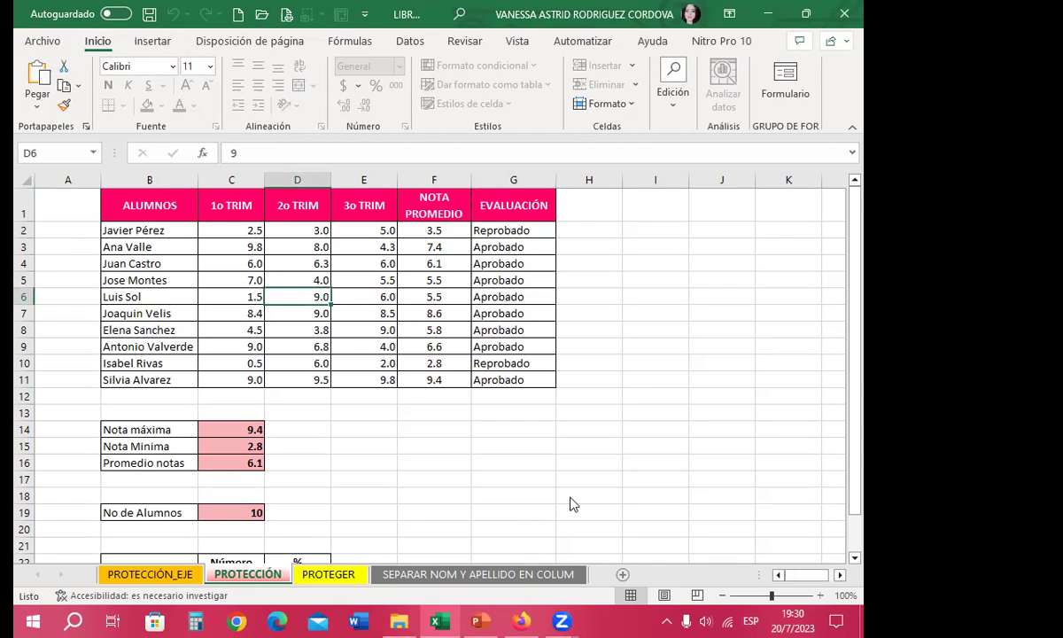
left_click(327, 574)
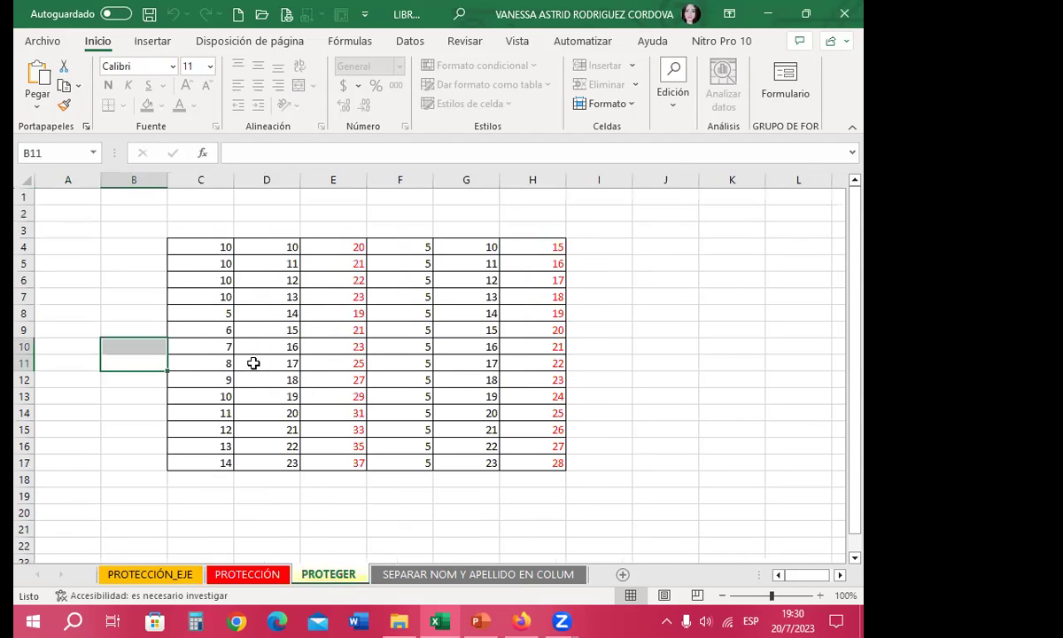
left_click(221, 330)
Open the participant name-splitting sheet and check name cell A7 and the empty NOMBRE cell C7.
left_click(377, 574)
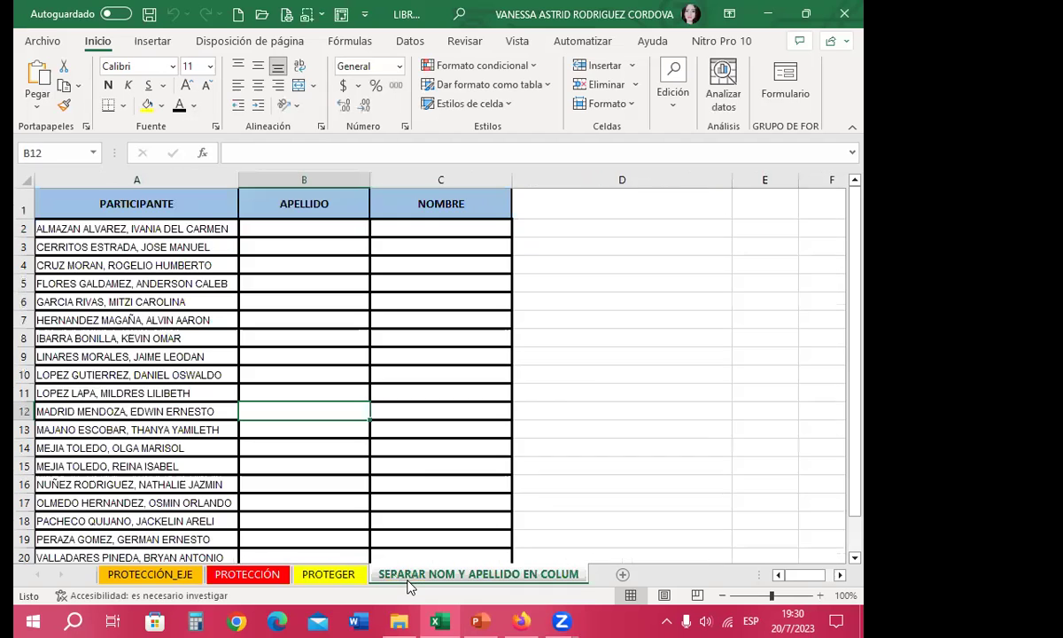
left_click(203, 319)
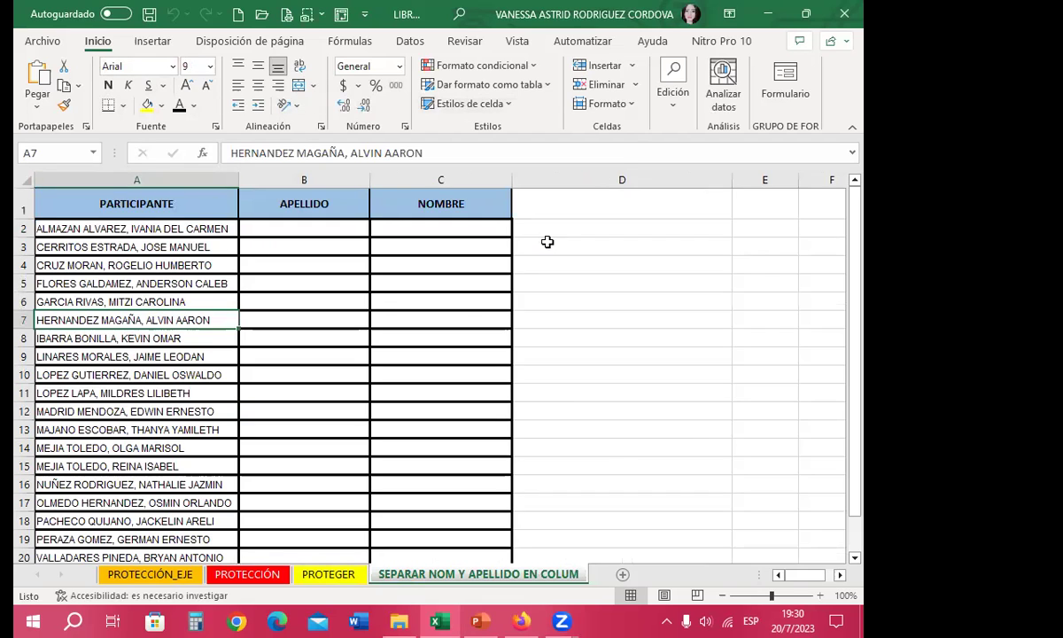
left_click(418, 318)
Enter test text in B2 and C4 on the unprotected sheet, then undo both entries.
left_click(299, 226)
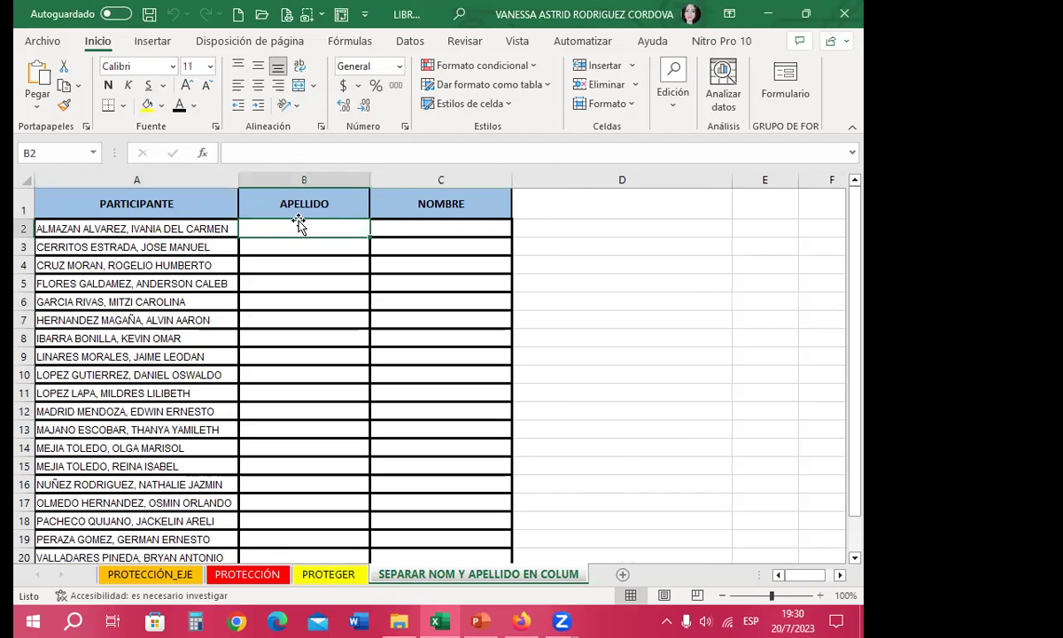
type("BNBVNBV")
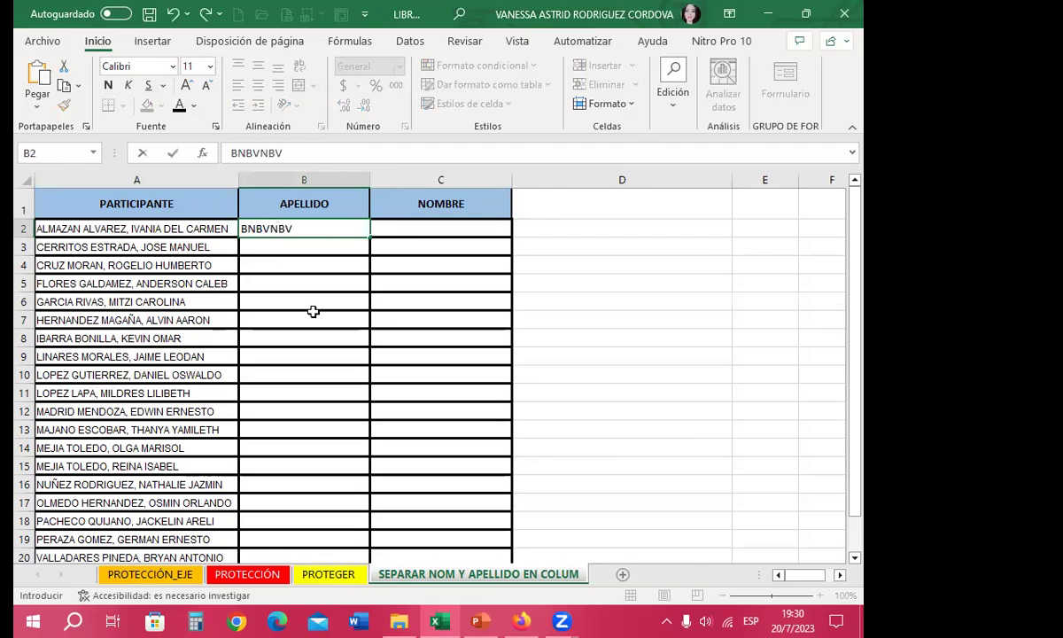
left_click(312, 310)
left_click(470, 306)
key("Up")
key("Up")
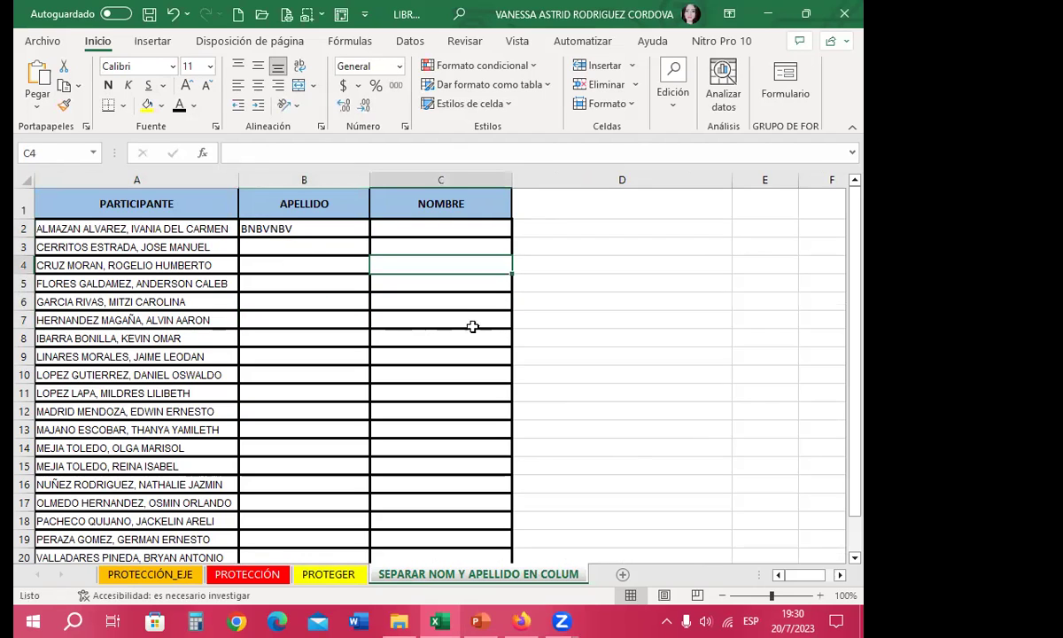
type("{}Ñ}{")
key("BackSpace")
key("BackSpace")
key("BackSpace")
type("Z")
left_click(318, 322)
key("ctrl+z")
key("ctrl+z")
left_click(306, 316)
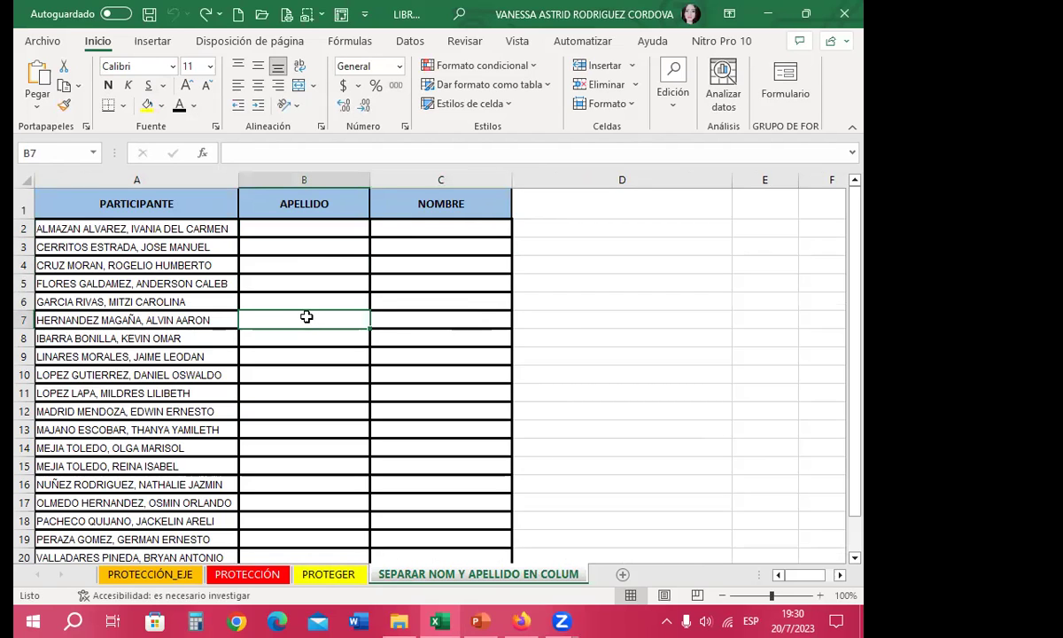
Check a few empty APELLIDO/NOMBRE cells and name A8, then return to the PROTECCIÓN_EJE sheet.
left_click(502, 358)
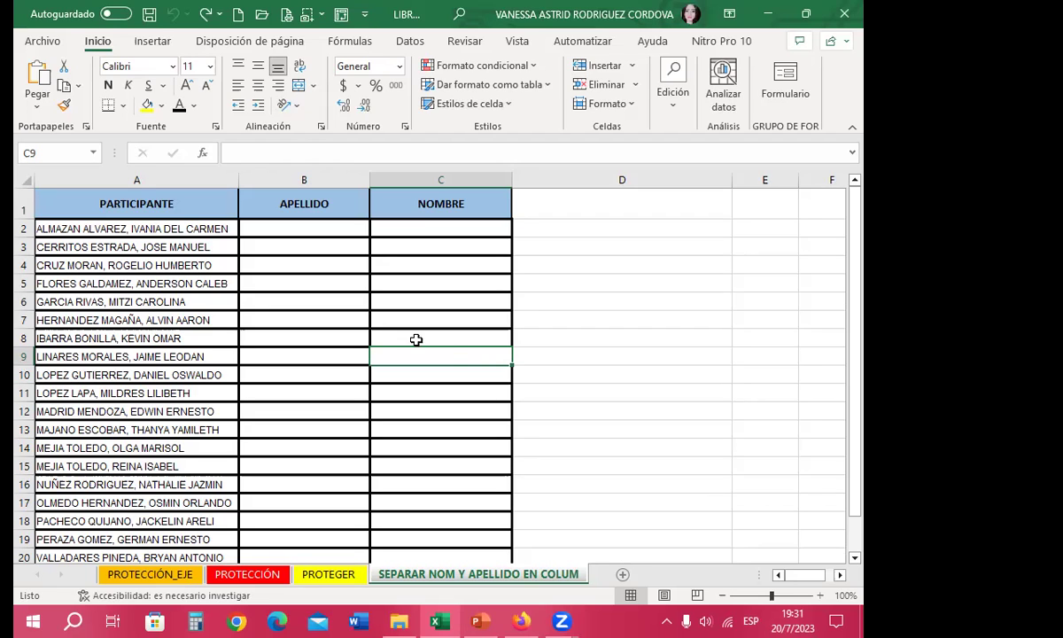
left_click(283, 319)
left_click(186, 338)
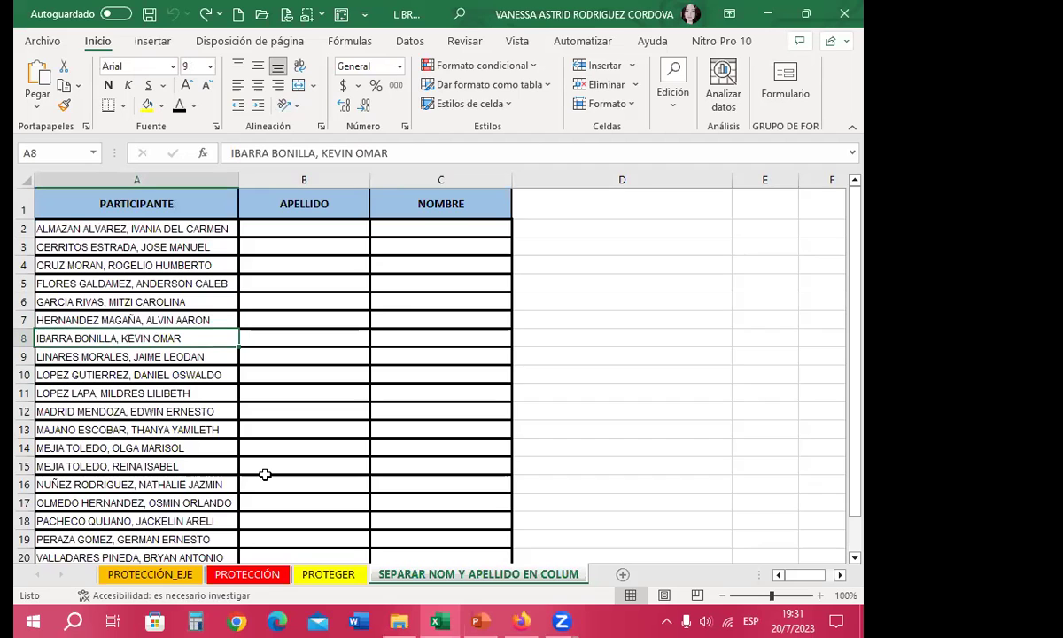
left_click(139, 576)
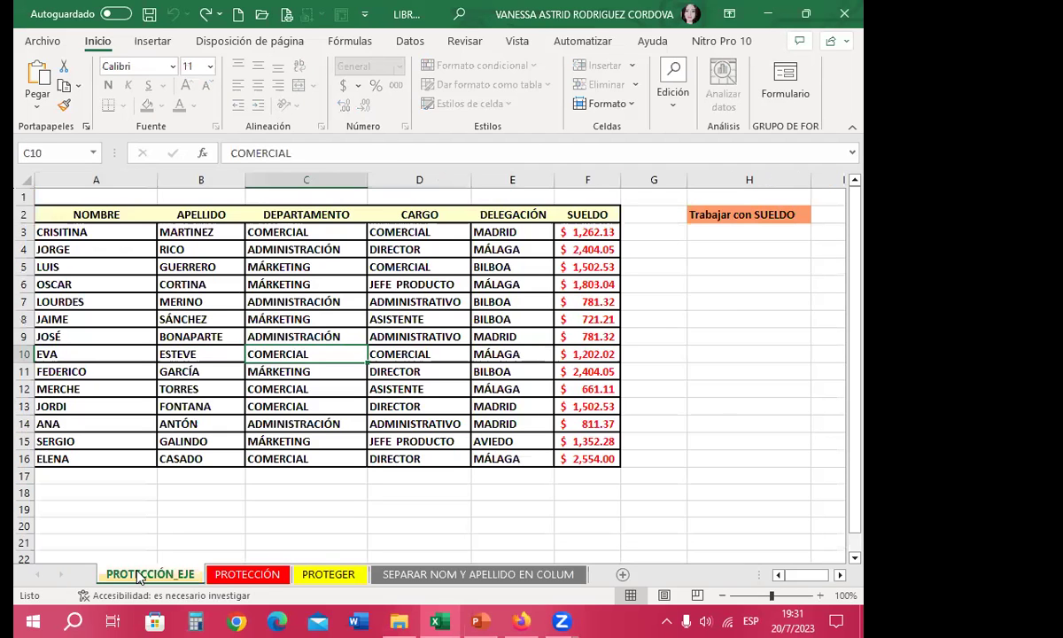
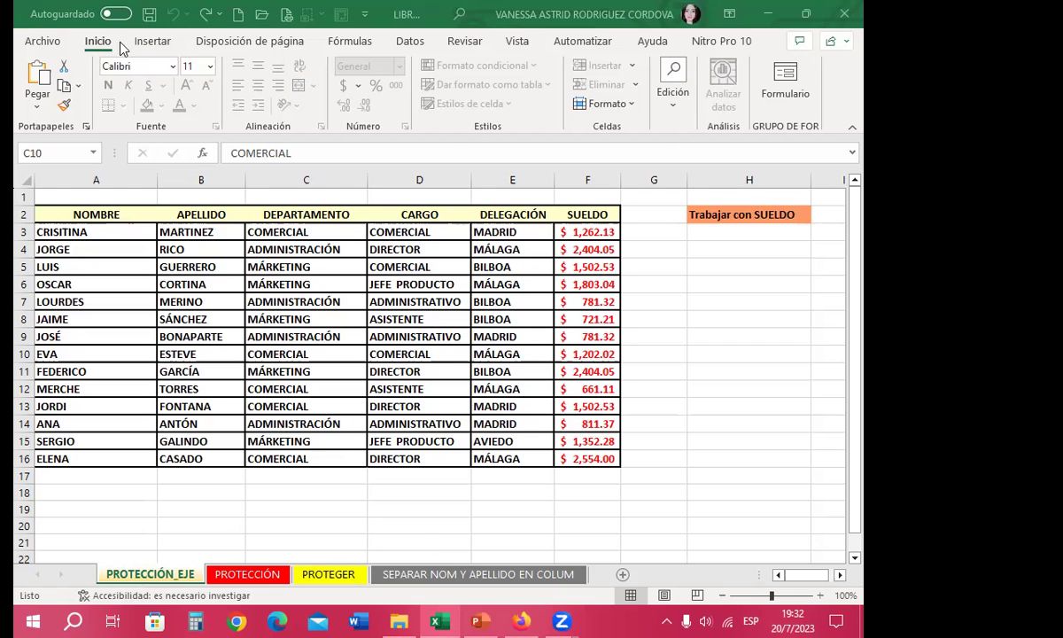
Unprotect the PROTECCIÓN_EJE sheet with its password, then select cells D10 and C16.
left_click(516, 42)
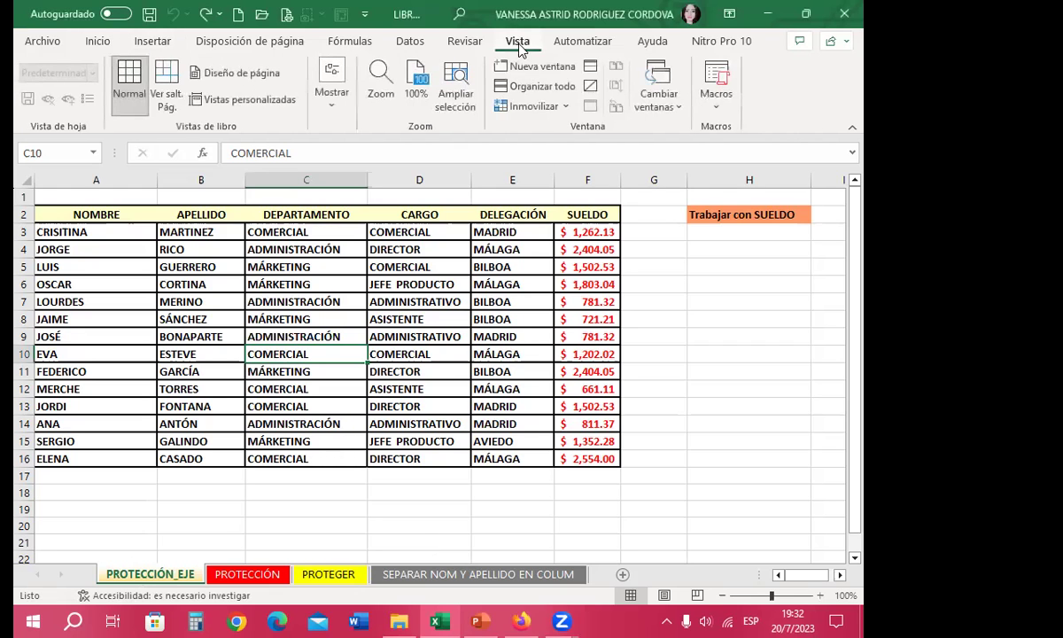
left_click(464, 41)
left_click(592, 93)
left_click(603, 158)
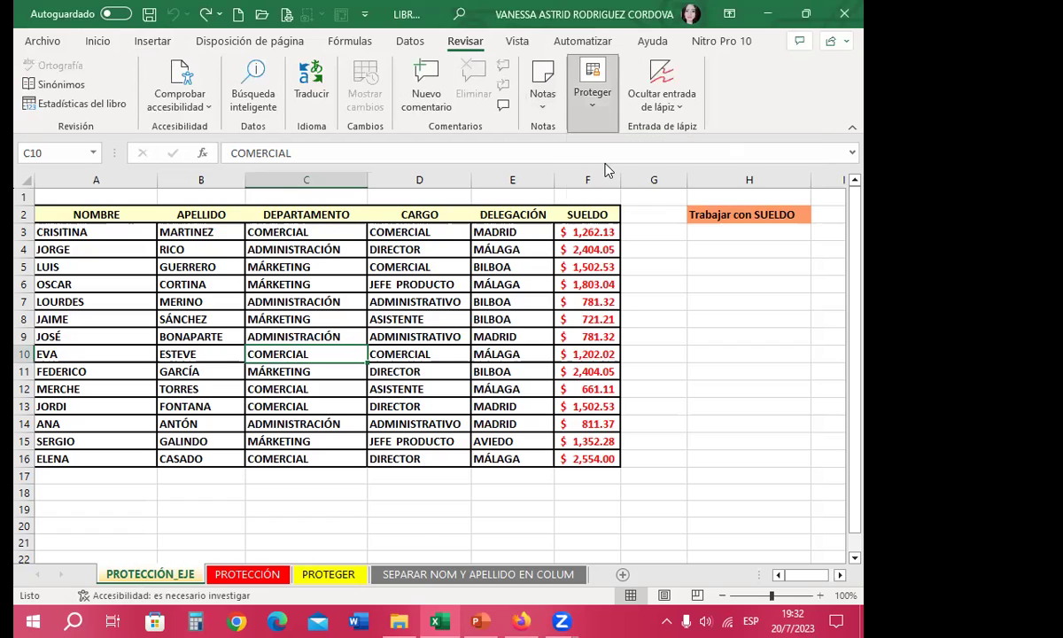
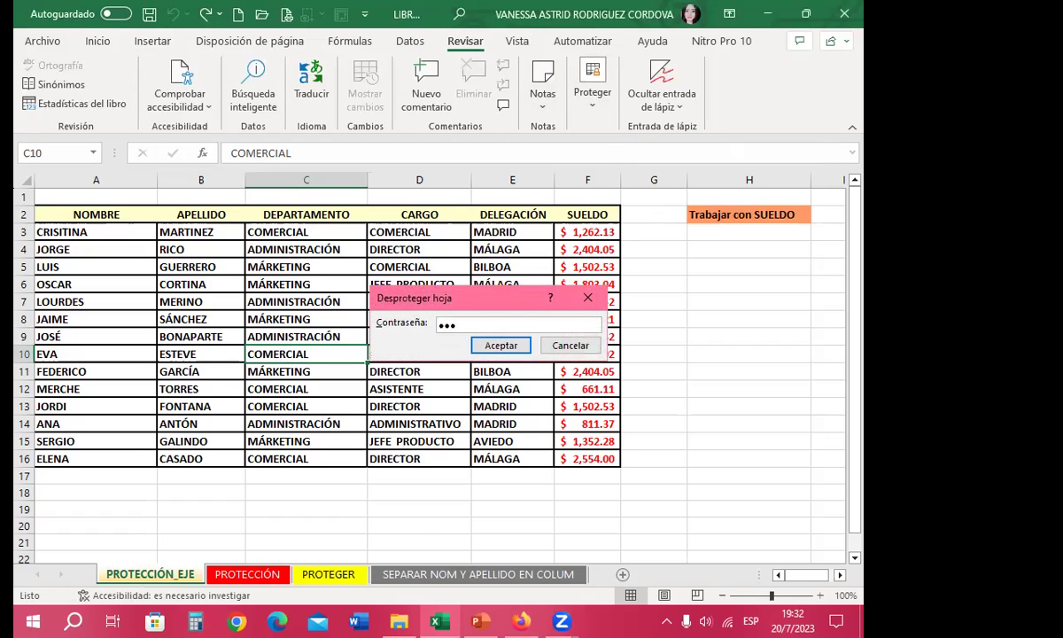
key("Return")
left_click(432, 352)
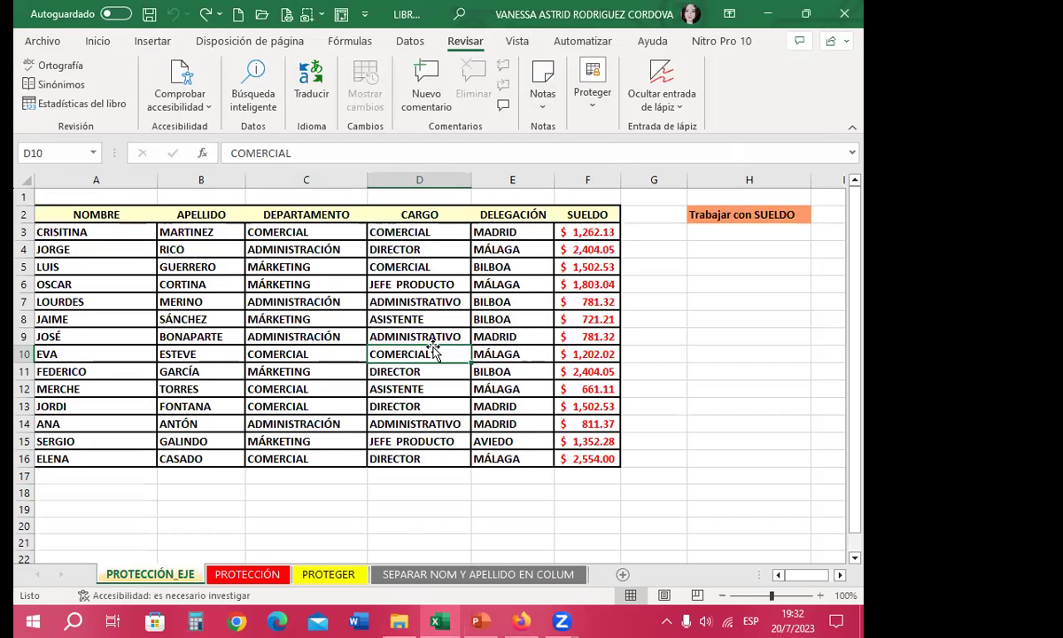
left_click(270, 458)
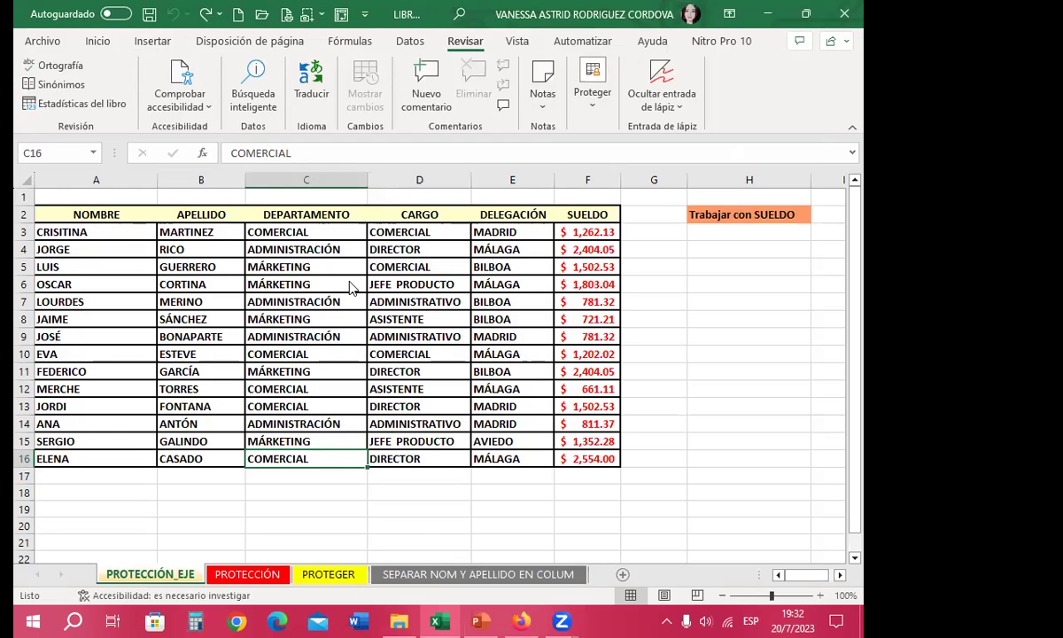
Select cells C10 and H15 on the Inicio tab and save the workbook.
left_click(92, 40)
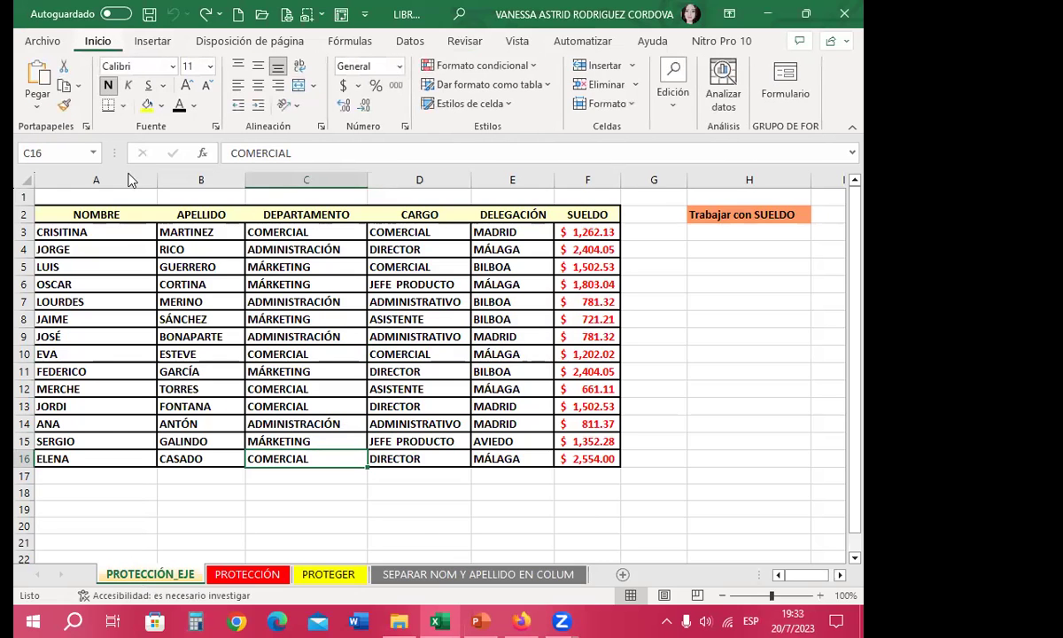
left_click(346, 348)
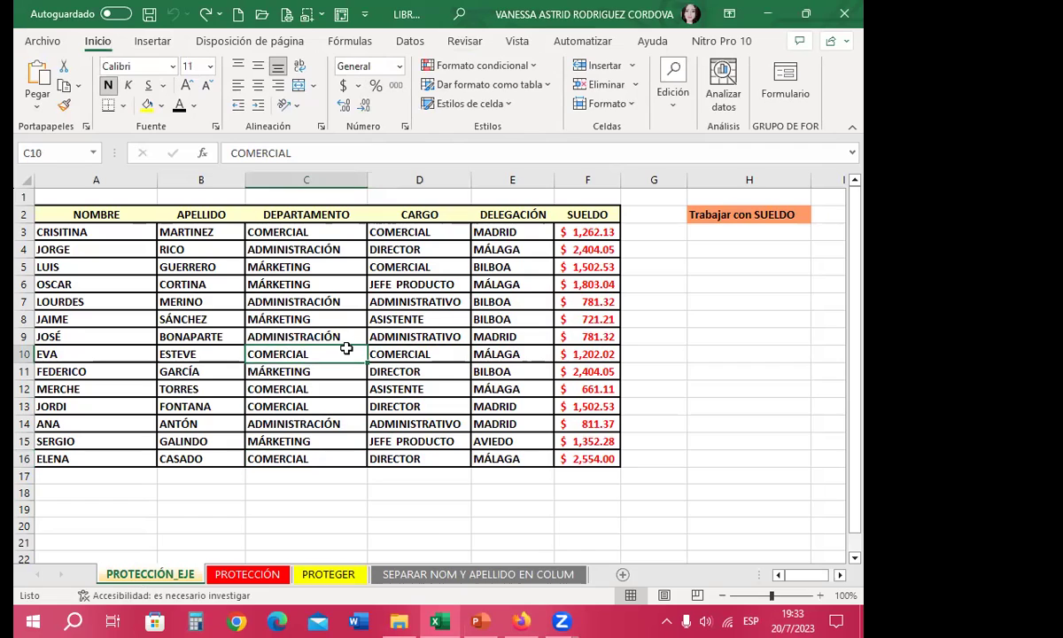
left_click(709, 437)
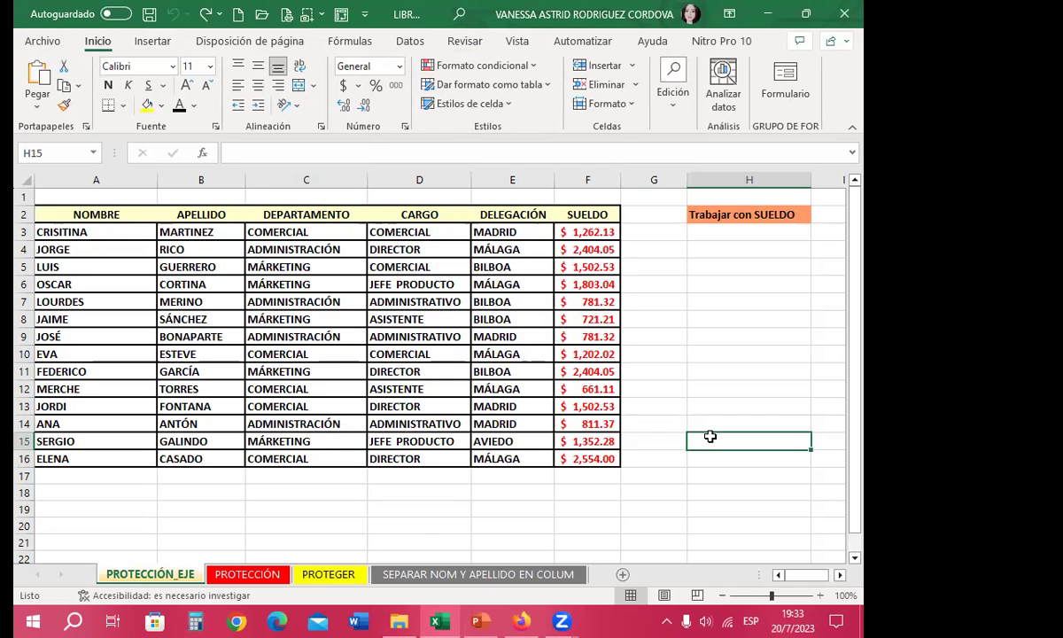
left_click(150, 16)
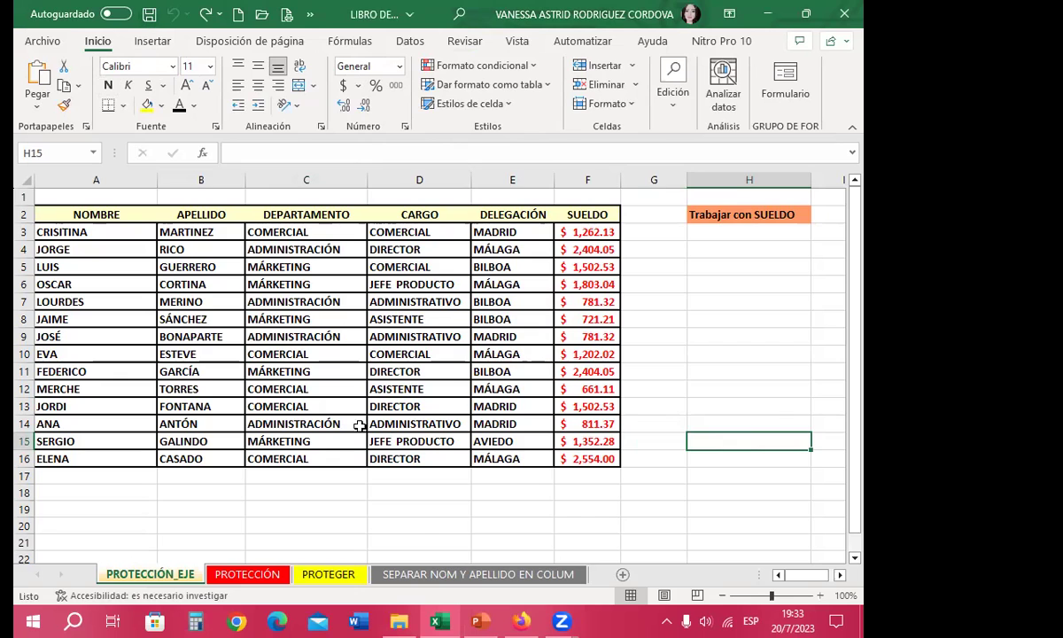
left_click(467, 39)
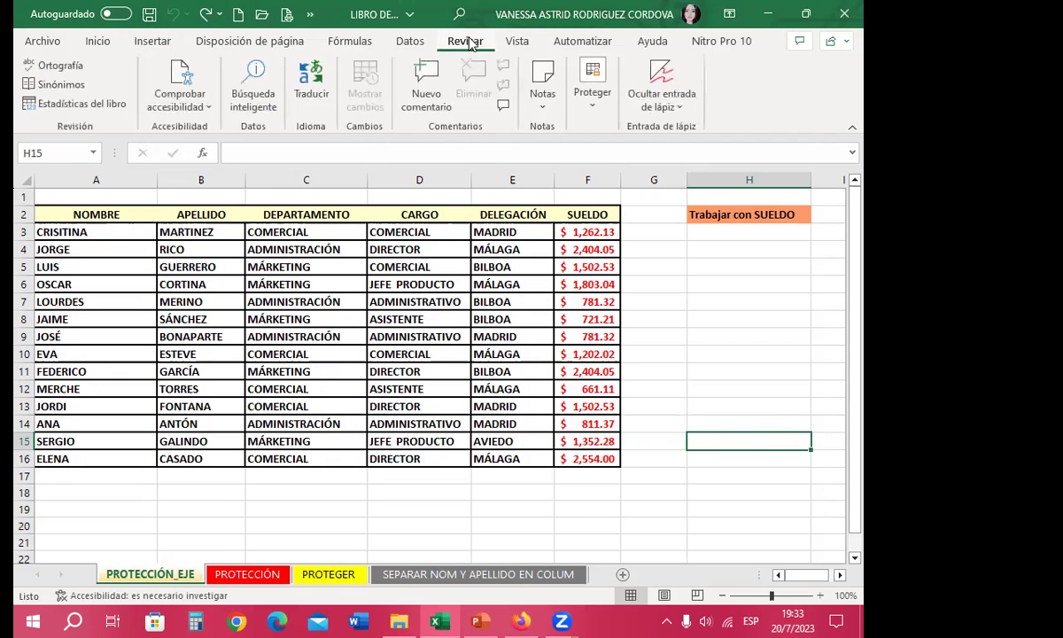
Open the Proteger libro settings for the workbook structure.
left_click(592, 84)
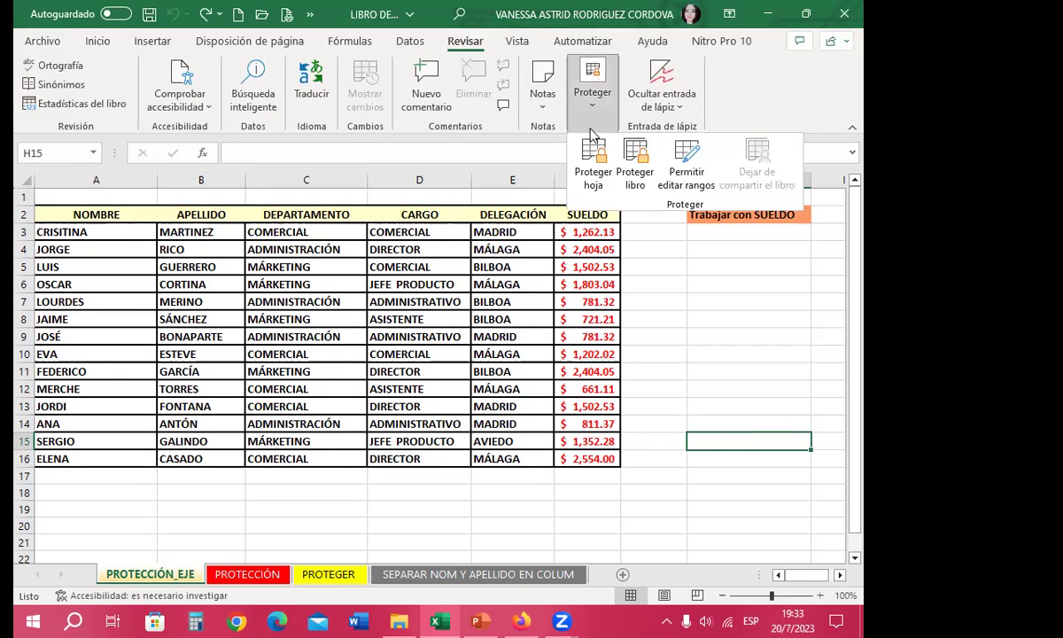
left_click(635, 161)
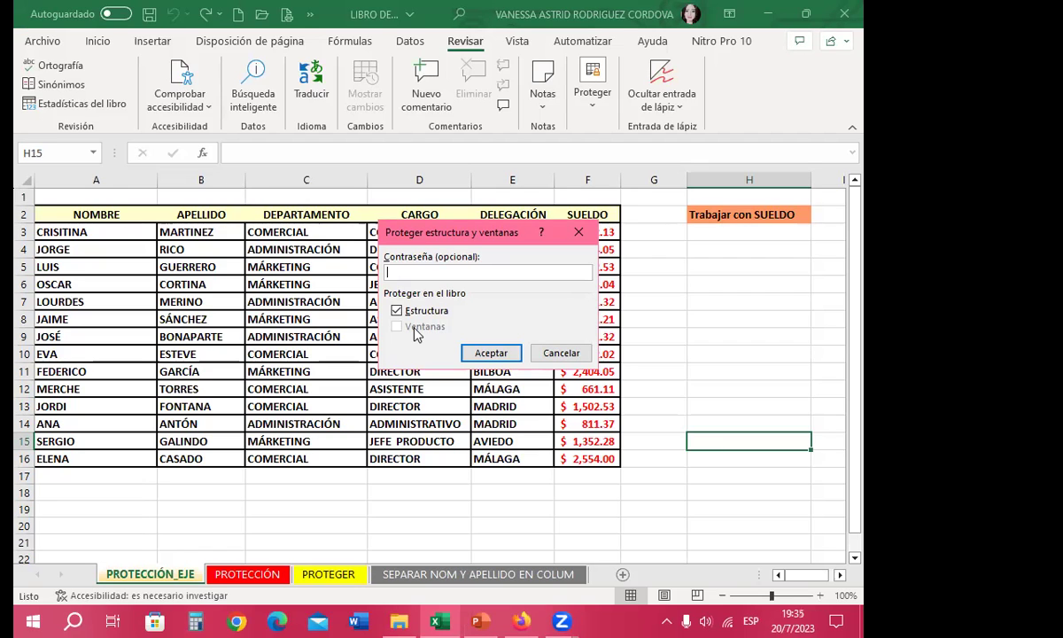
Protect the workbook structure with an entered and confirmed password, then save.
left_click(507, 356)
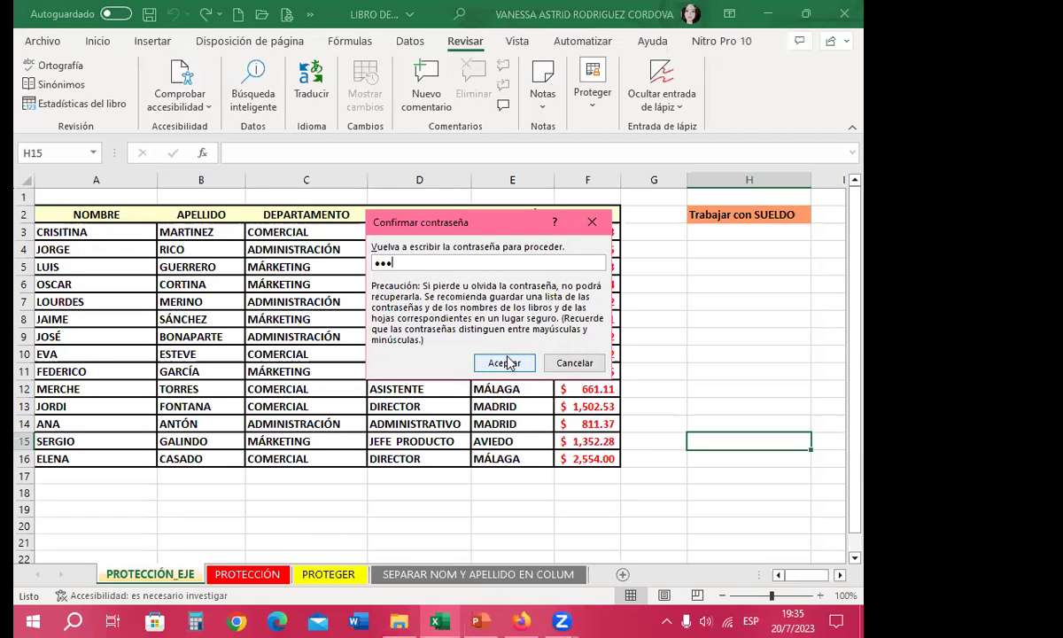
left_click(493, 363)
left_click(411, 350)
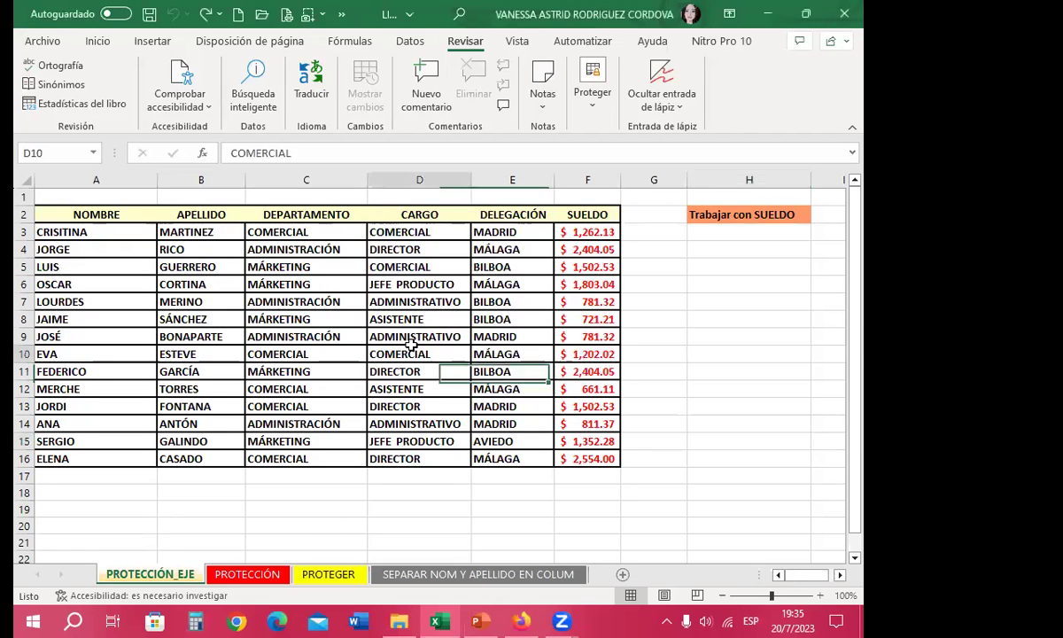
left_click(149, 14)
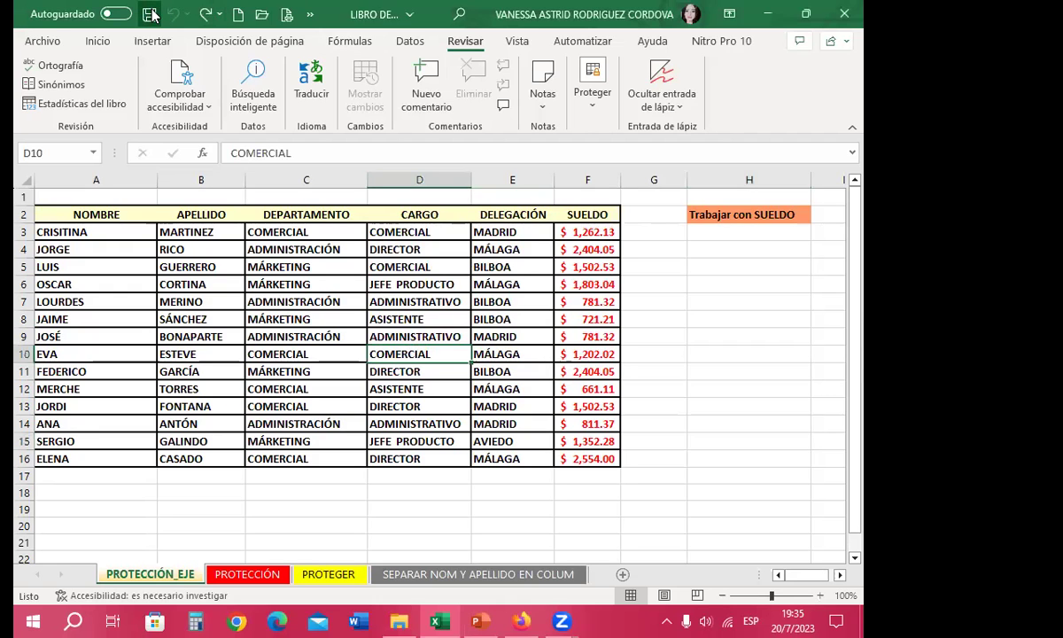
Close Excel and reopen LIBRO DE EXCEL INTERMEDIO_SESIÓN 13 SEMANA 1 from File Explorer.
left_click(846, 13)
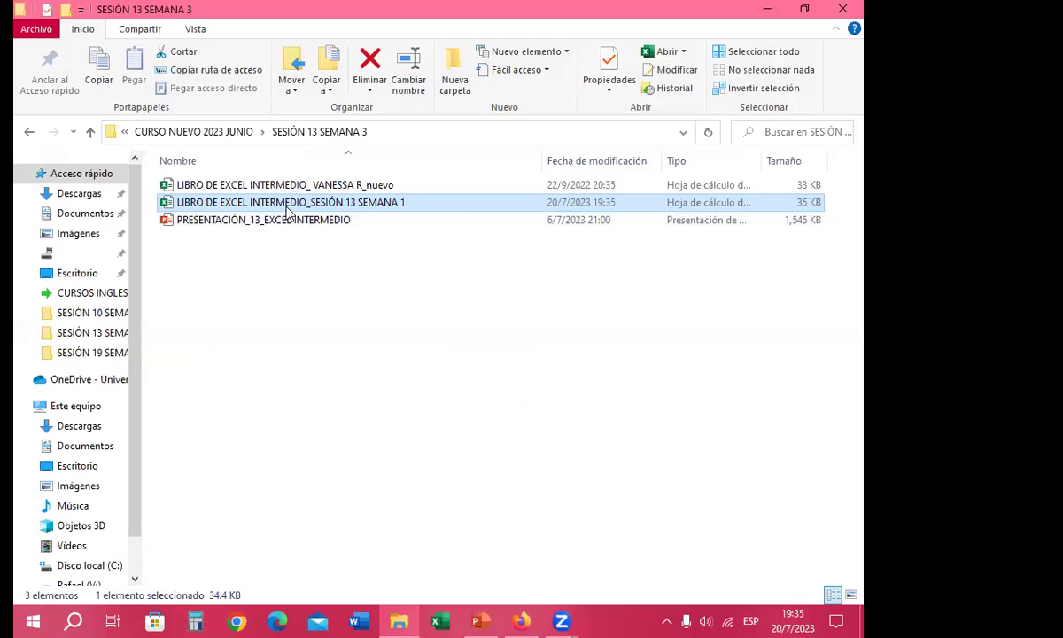
double_click(287, 205)
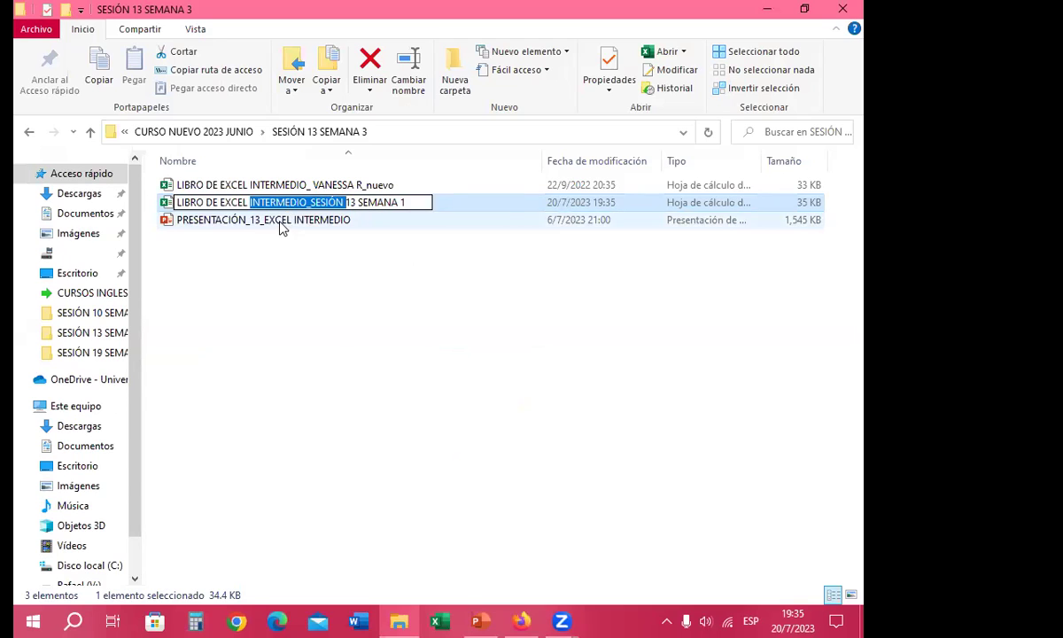
key("Return")
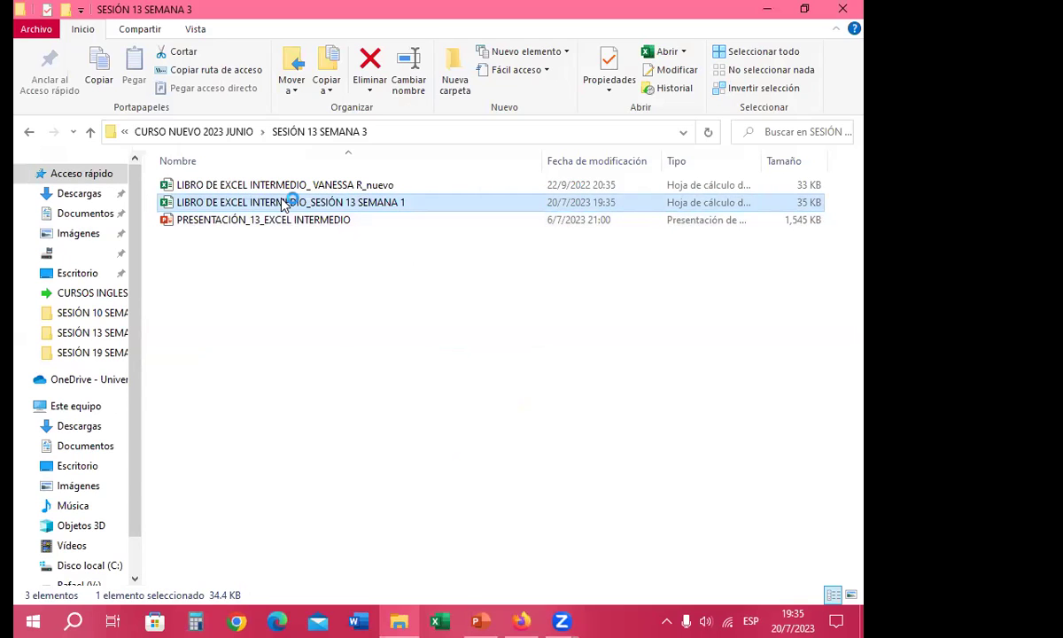
double_click(283, 204)
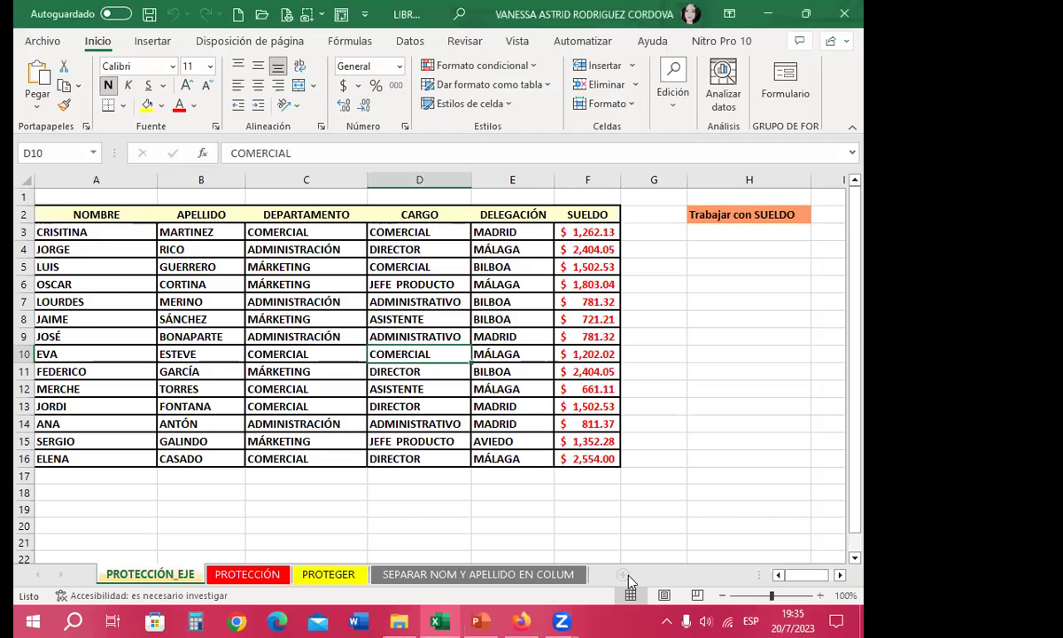
right_click(501, 577)
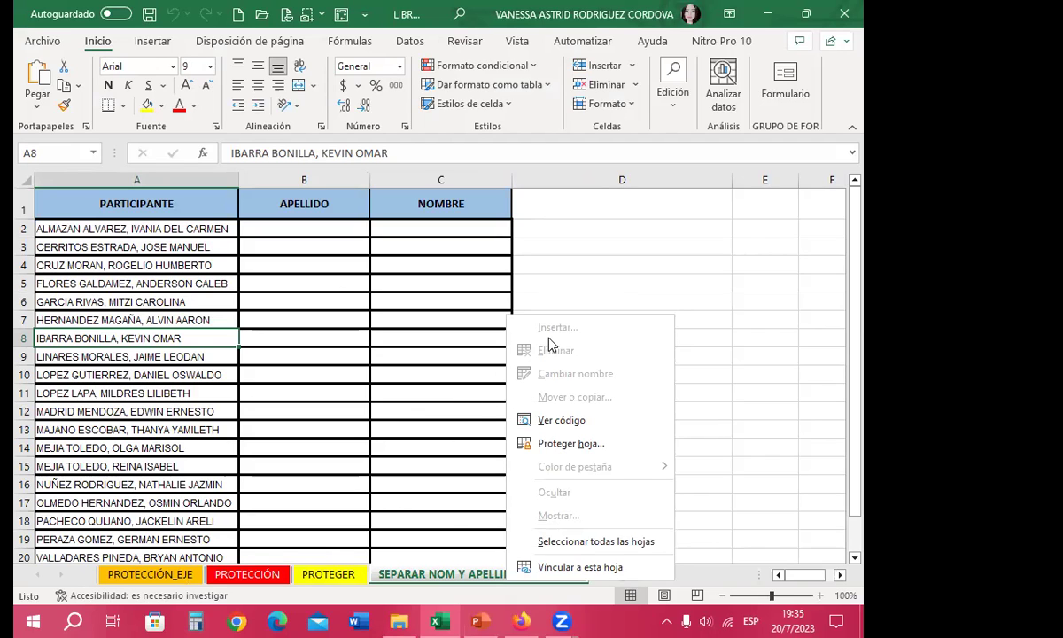
left_click(453, 568)
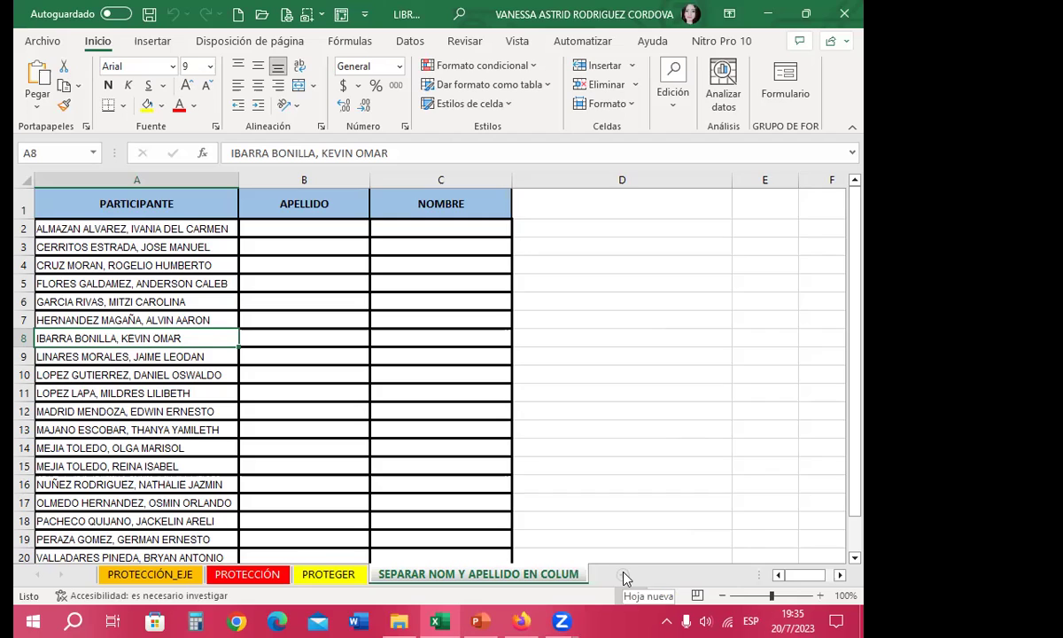
right_click(514, 575)
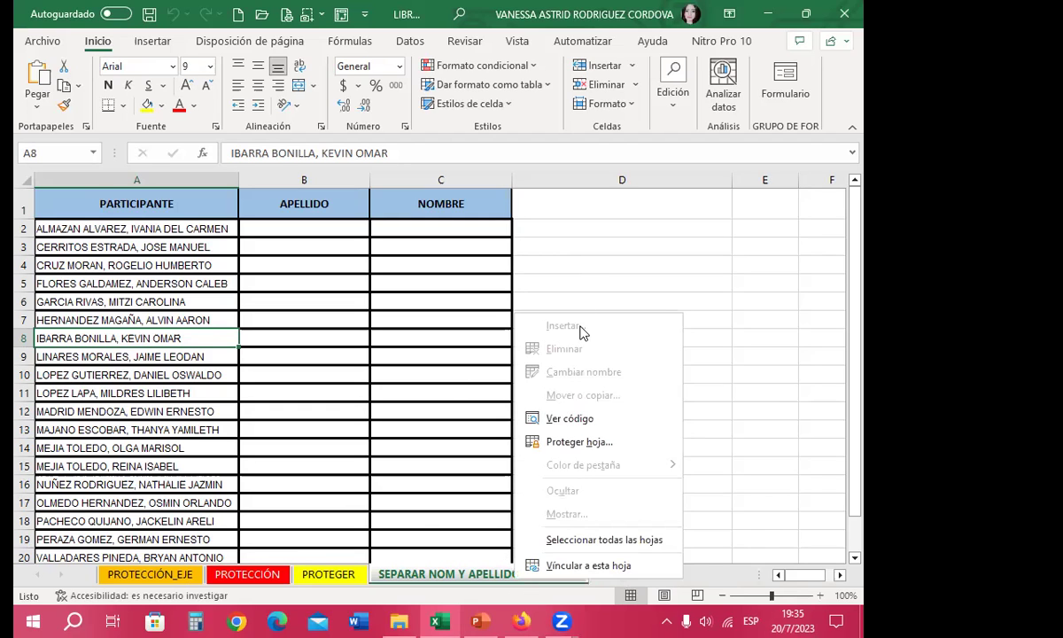
left_click(457, 414)
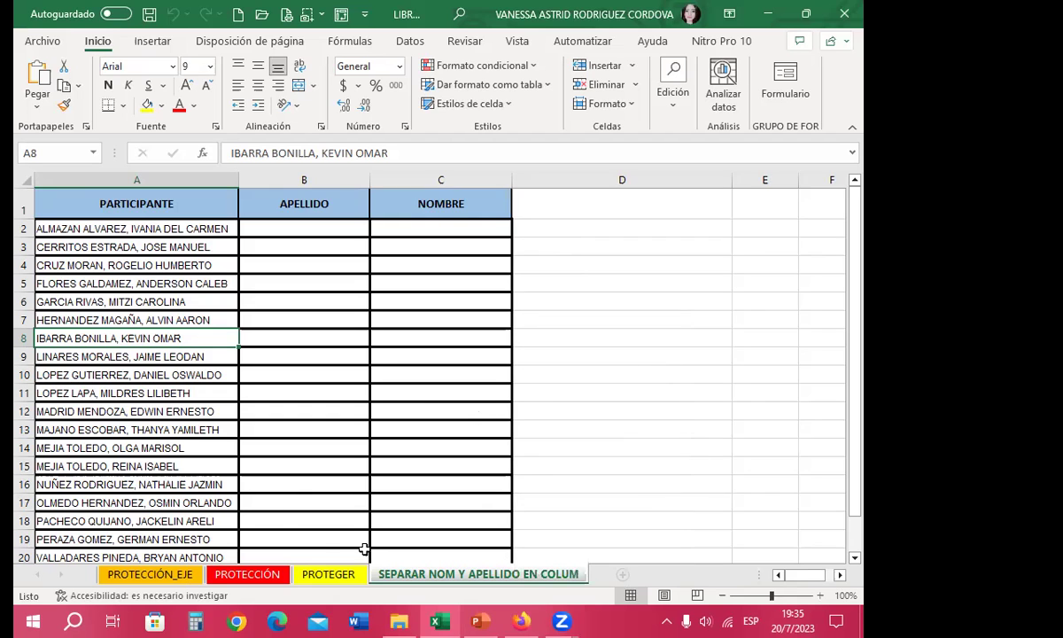
left_click(326, 576)
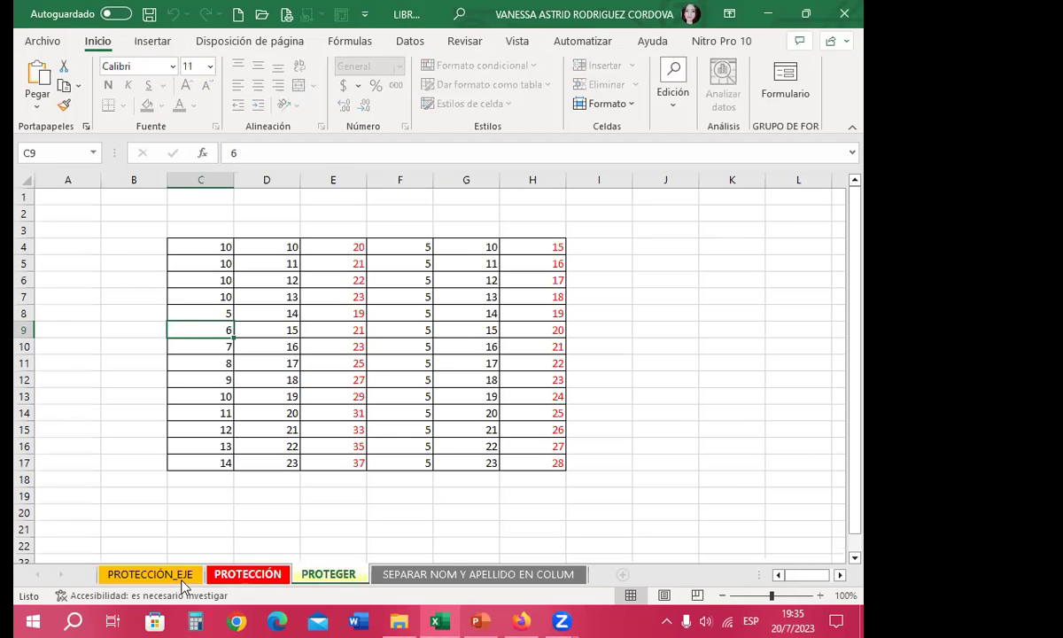
left_click(180, 576)
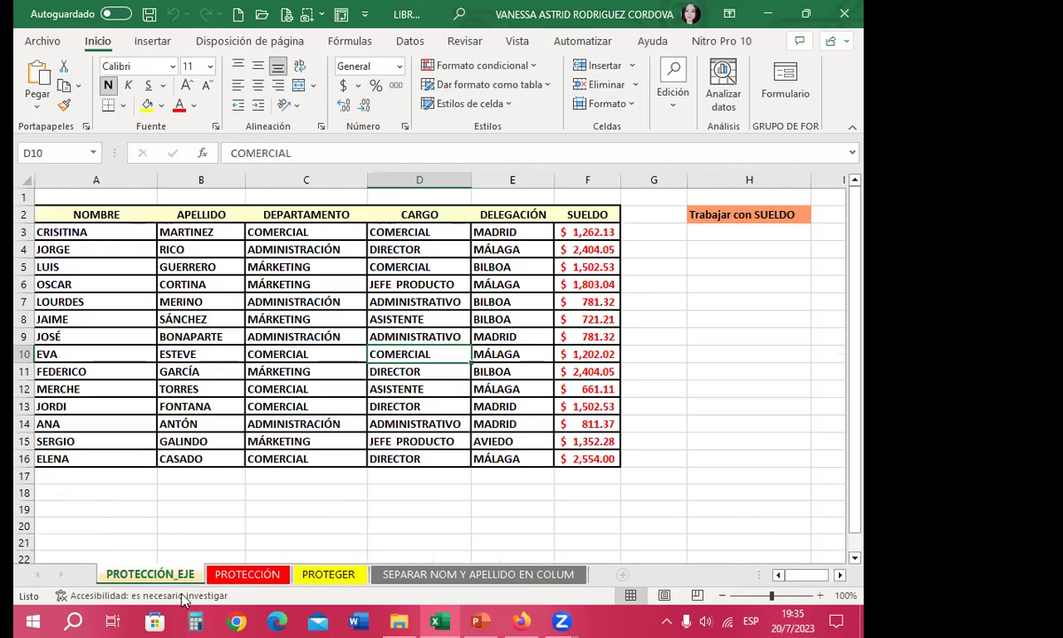
left_click(244, 574)
left_click(156, 576)
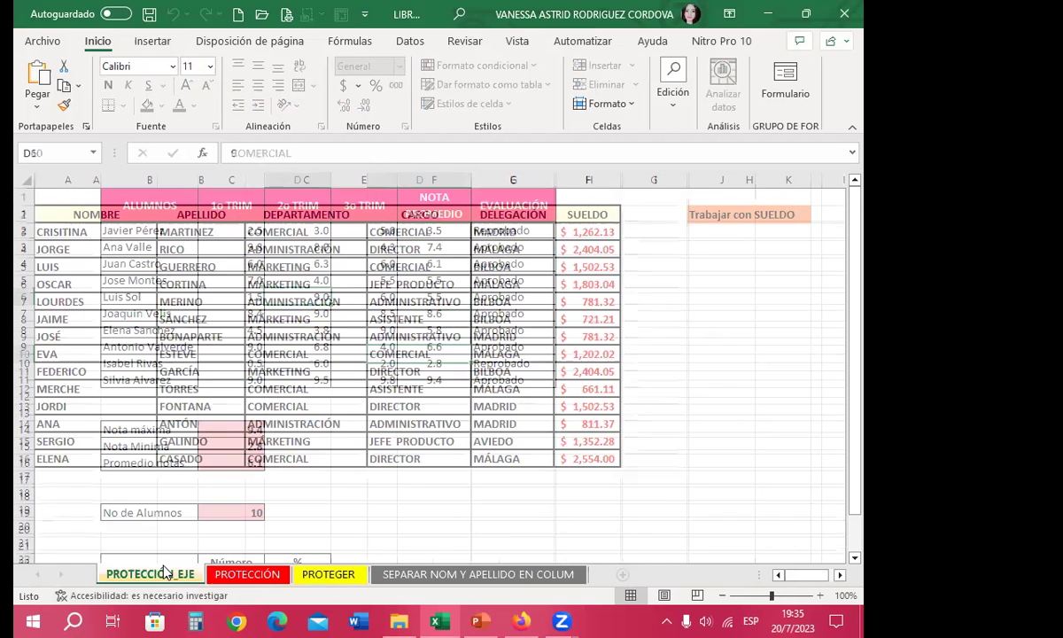
left_click(418, 464)
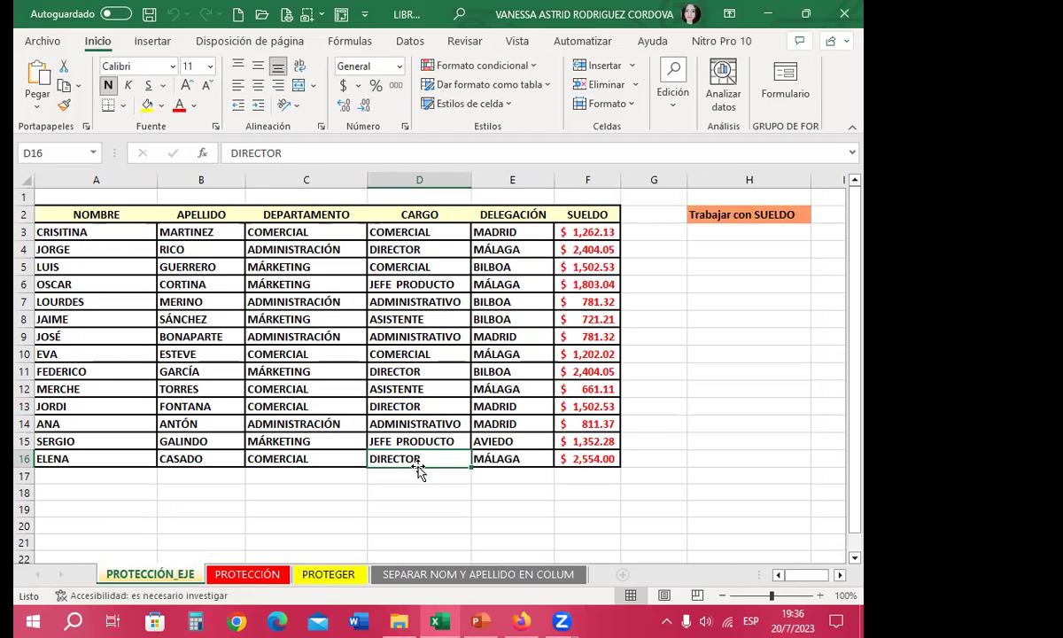
right_click(131, 575)
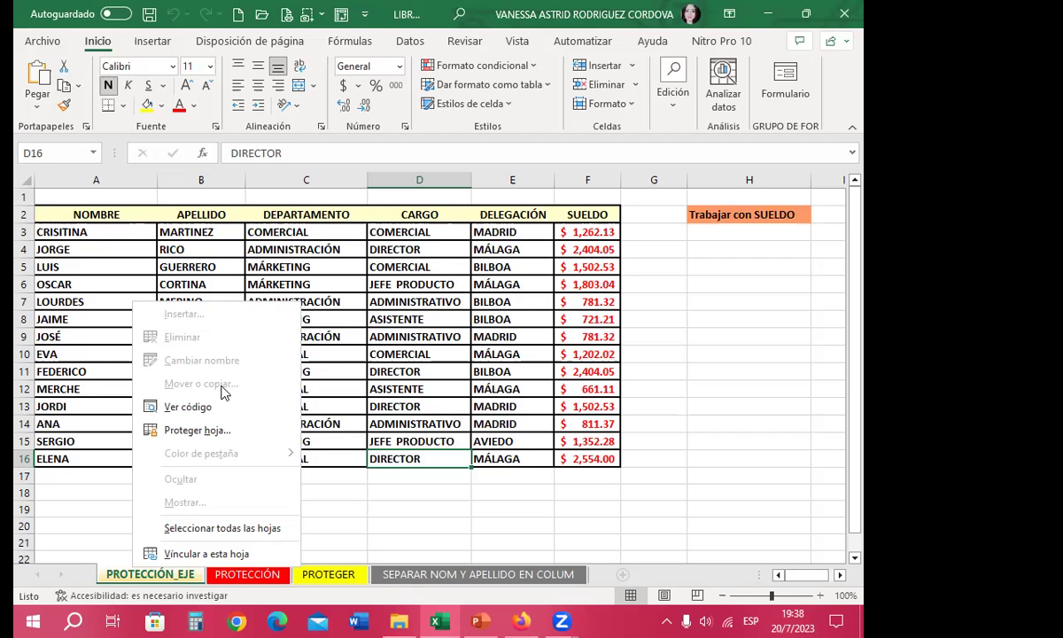
left_click(751, 426)
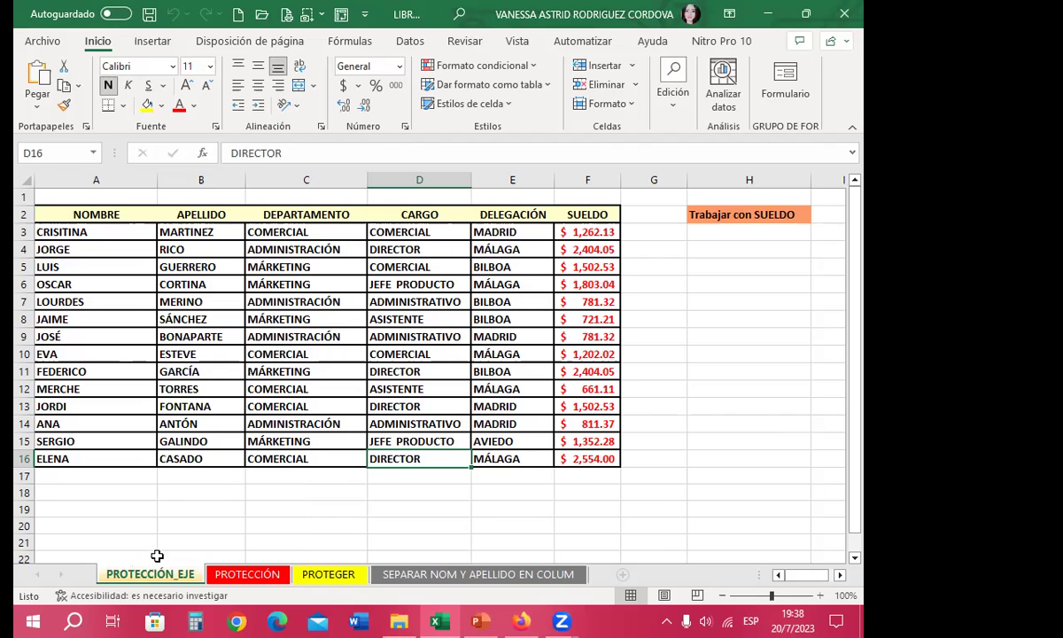
Enter a new employee's first name in cell A17, correcting a typo.
left_click(75, 474)
type("CARLÑO")
key("BackSpace")
key("BackSpace")
type("OS")
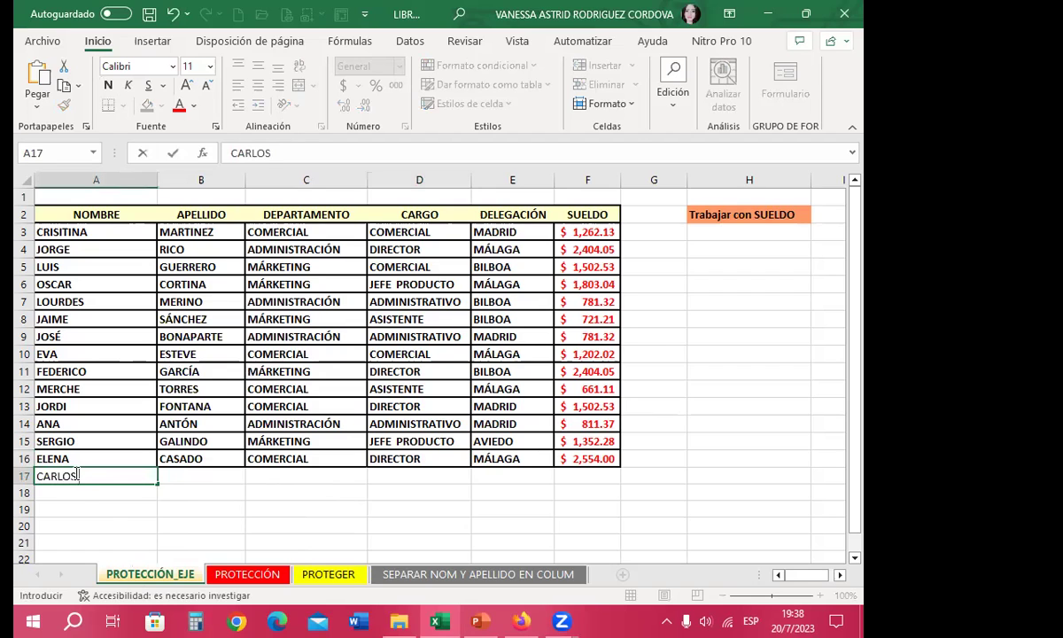
left_click(102, 523)
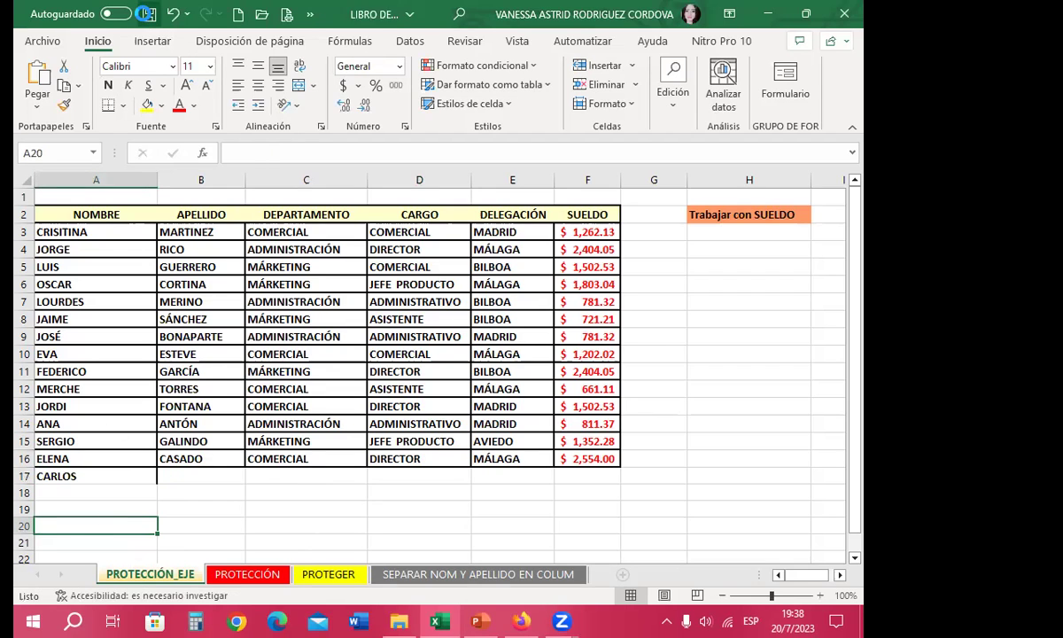
Select B18, browse the other sheets, and return to PROTECCIÓN_EJE.
left_click(192, 492)
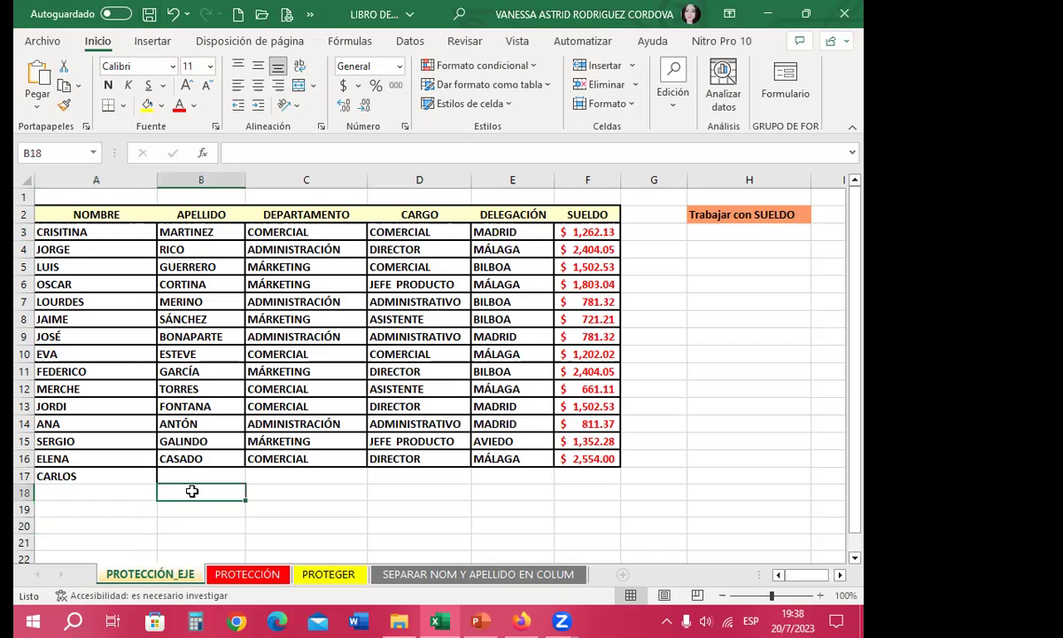
left_click(246, 575)
left_click(326, 576)
left_click(390, 576)
left_click(150, 573)
On the PROTECCIÓN sheet, try editing F9 and dismiss the protected-sheet warning.
left_click(247, 574)
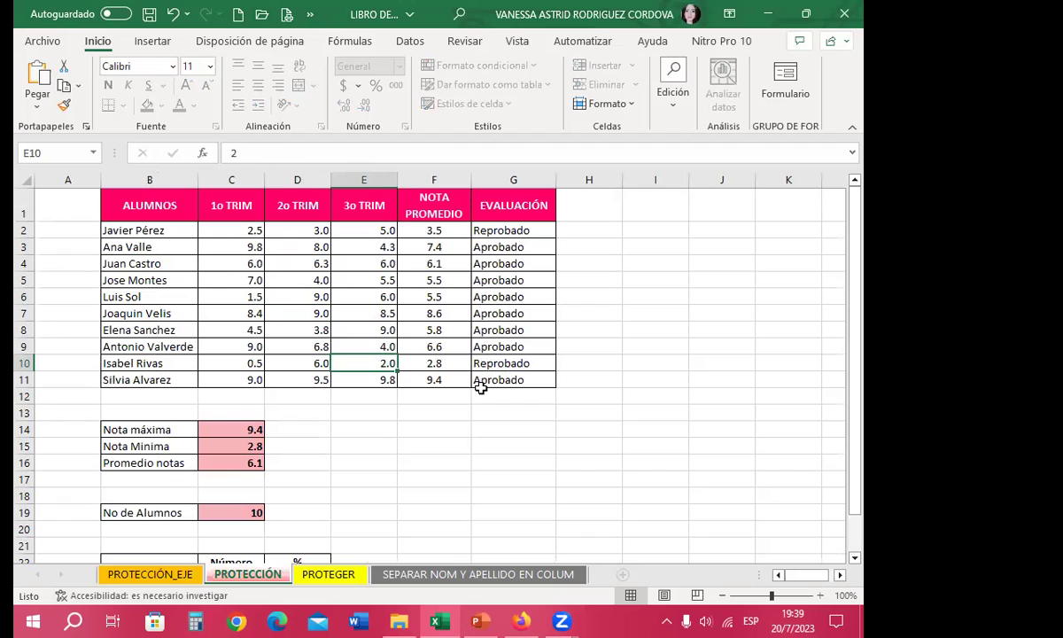
double_click(408, 347)
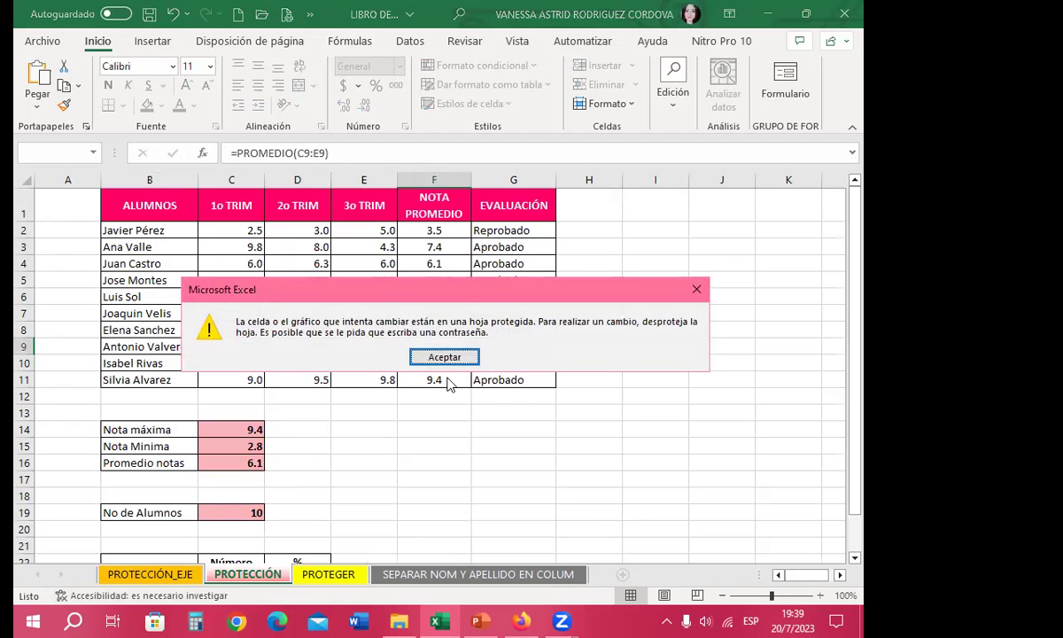
left_click(445, 357)
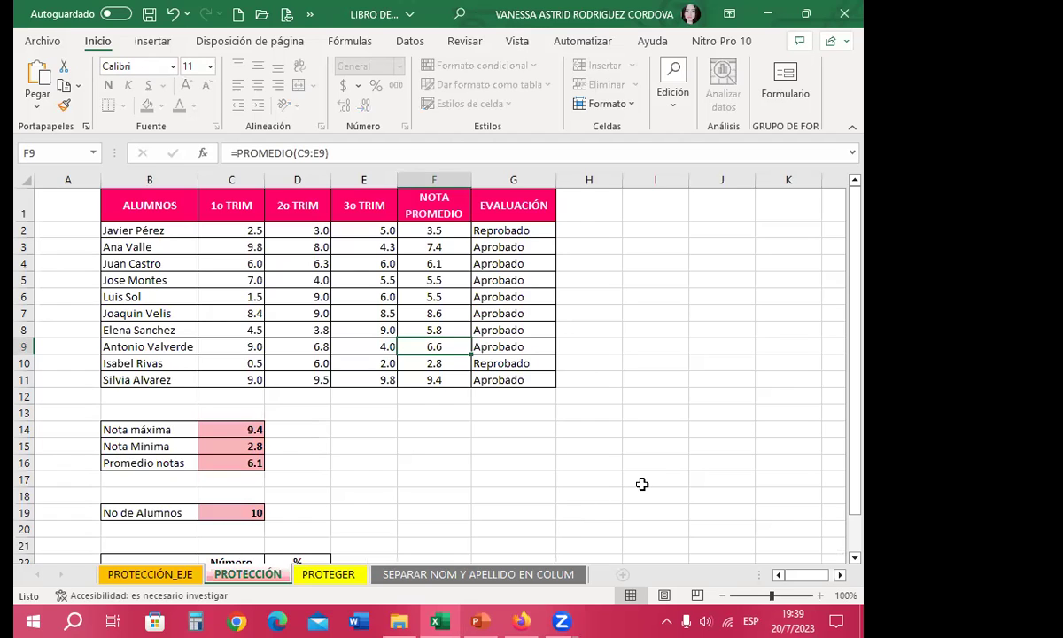
Return to PROTECCIÓN_EJE, move to C18, and open the Proteger hoja settings.
left_click(150, 573)
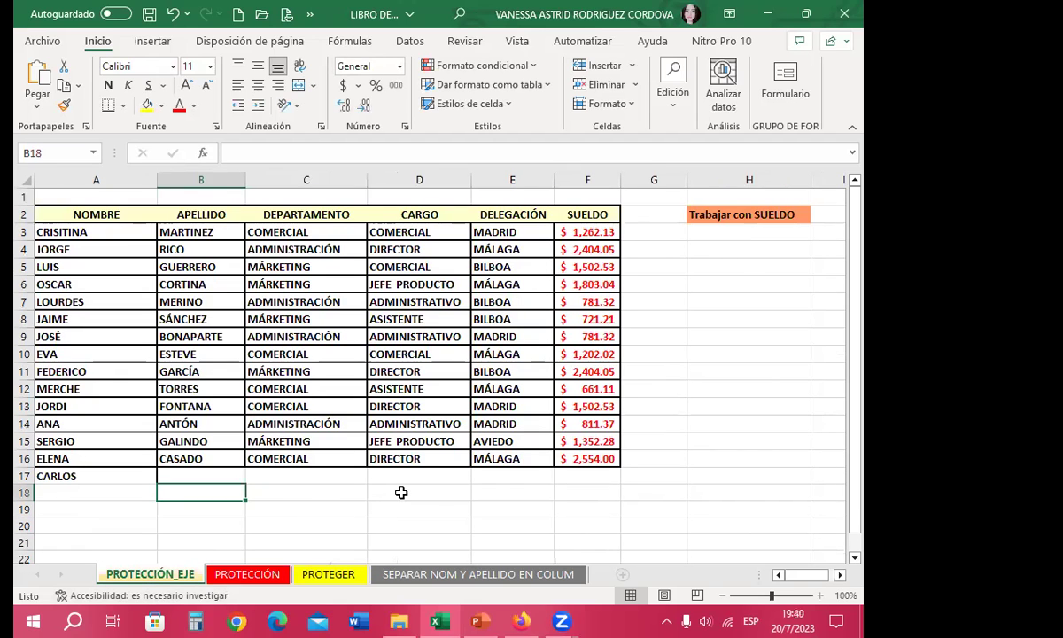
key("Right")
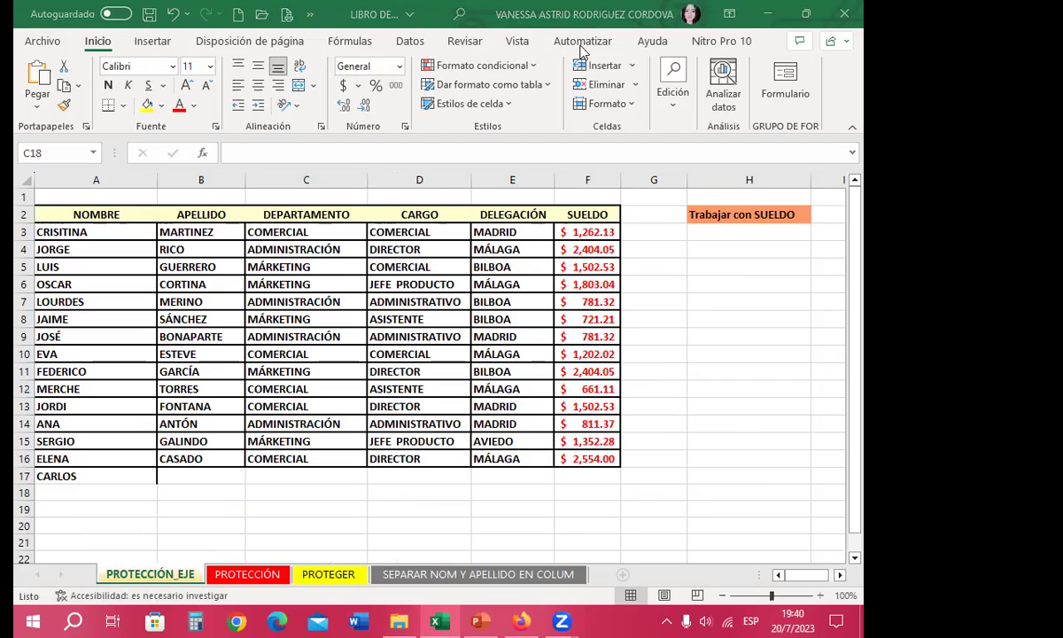
left_click(467, 44)
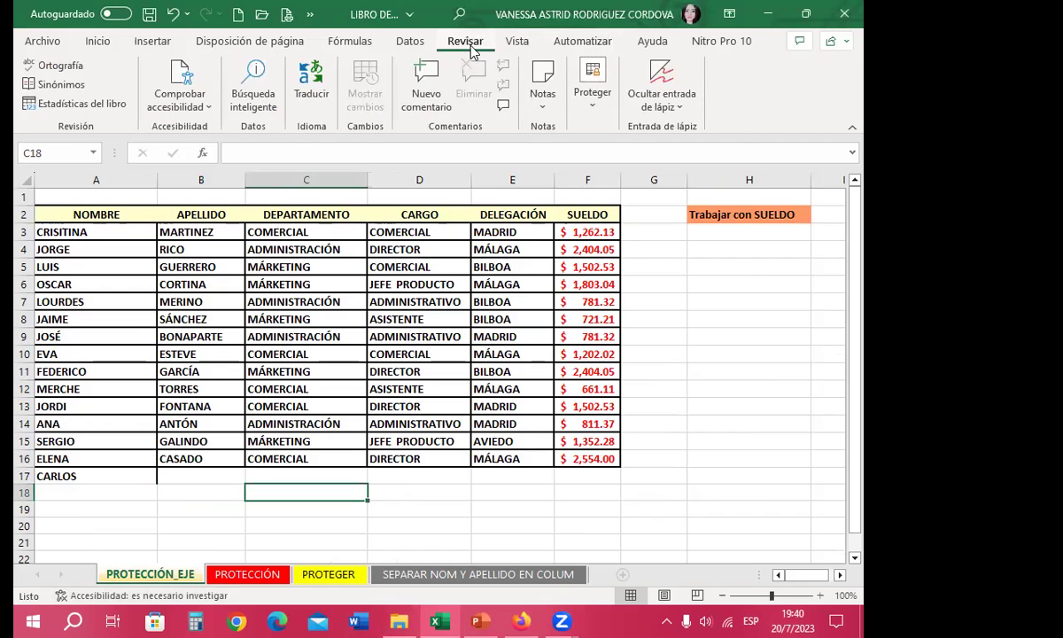
left_click(592, 89)
left_click(588, 177)
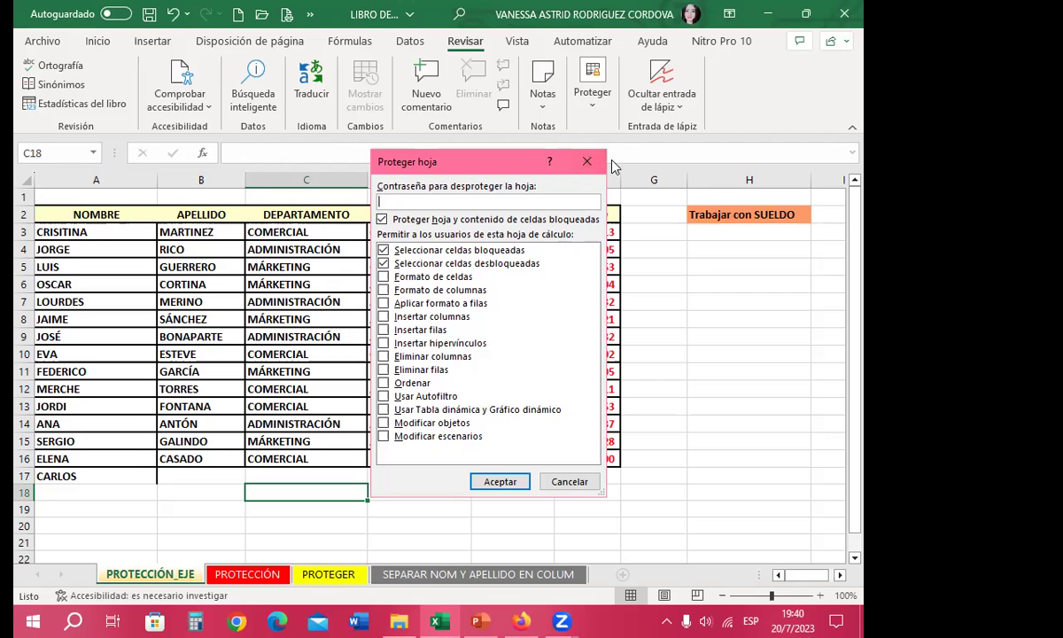
Cancel sheet protection and unprotect the workbook structure with its password.
left_click(587, 161)
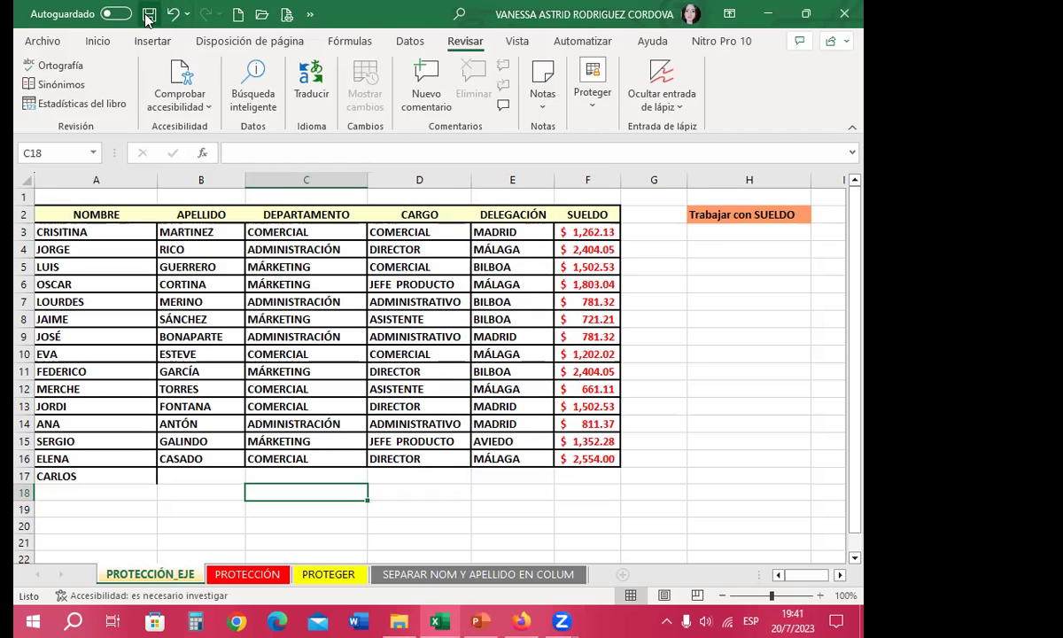
left_click(606, 111)
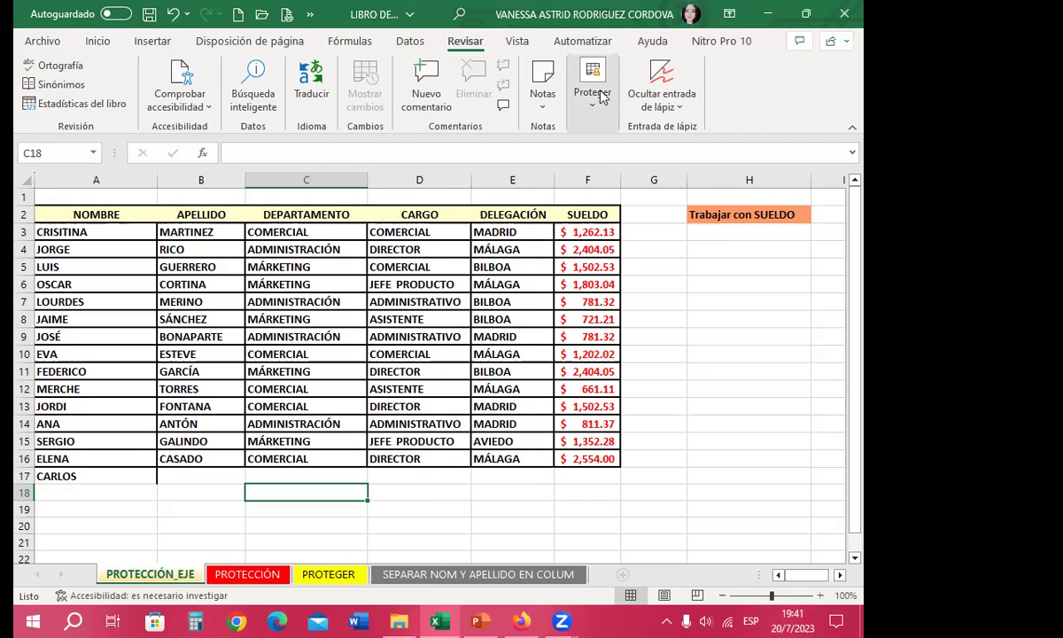
left_click(633, 164)
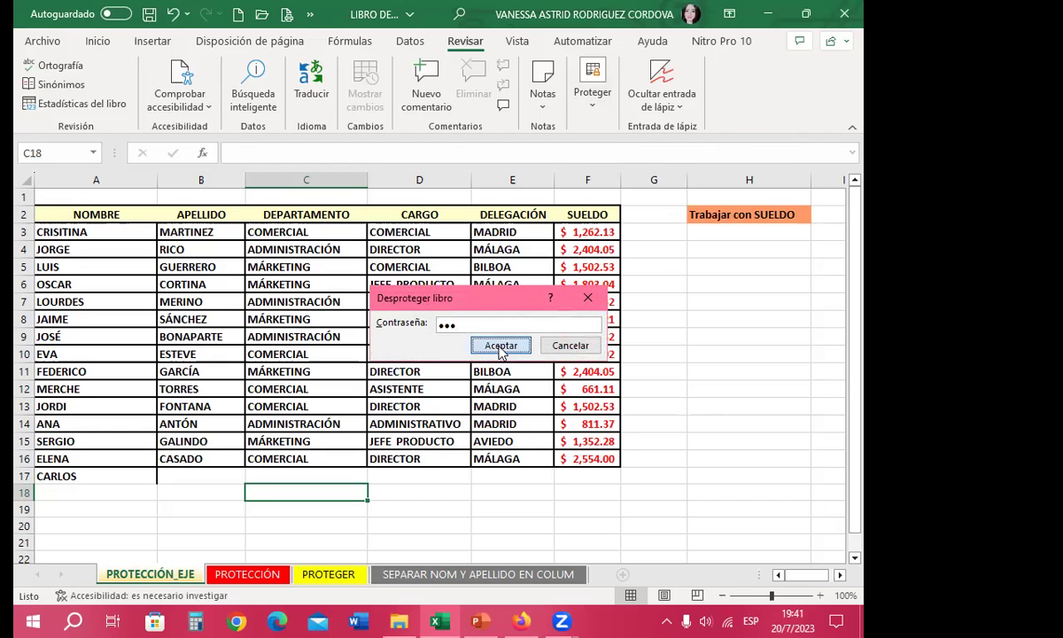
left_click(501, 344)
left_click(696, 412)
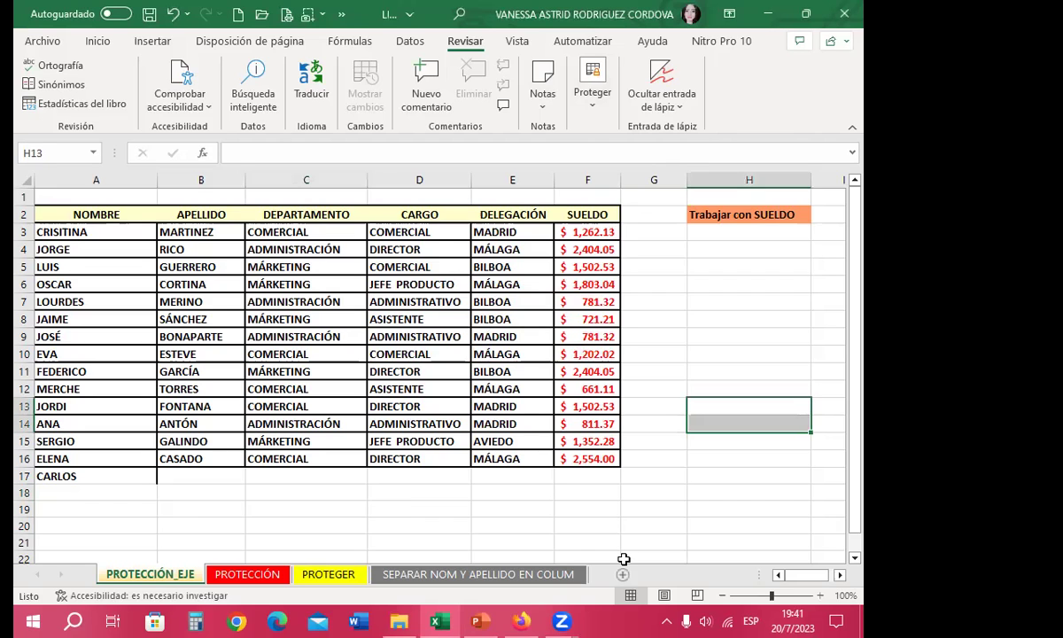
Add a test sheet Hoja1, then delete it, leaving the PROTECCIÓN sheet showing.
key("F5")
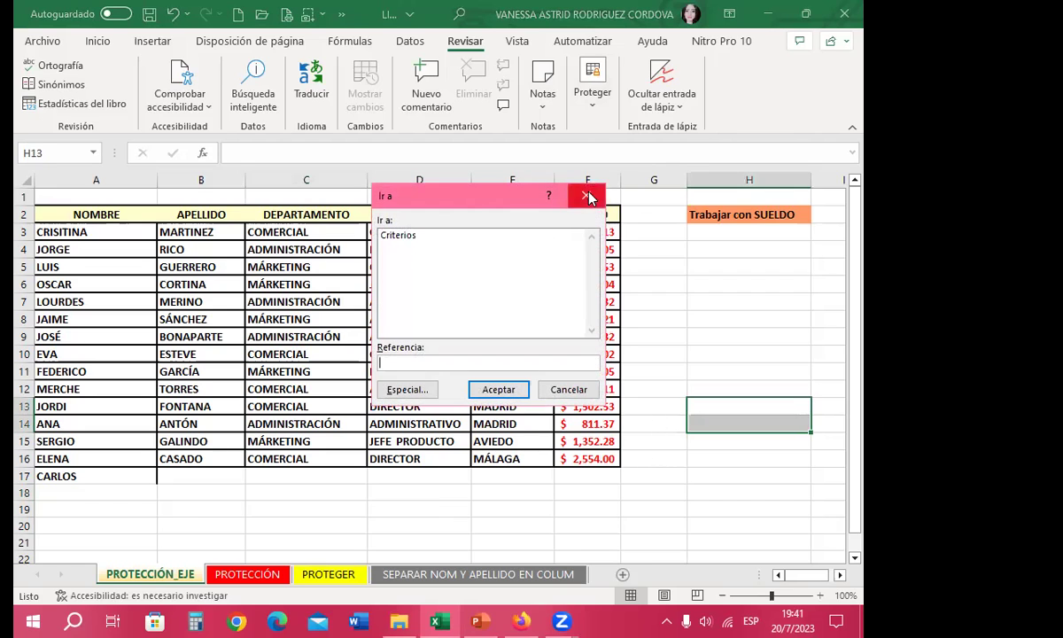
left_click(588, 196)
left_click(623, 575)
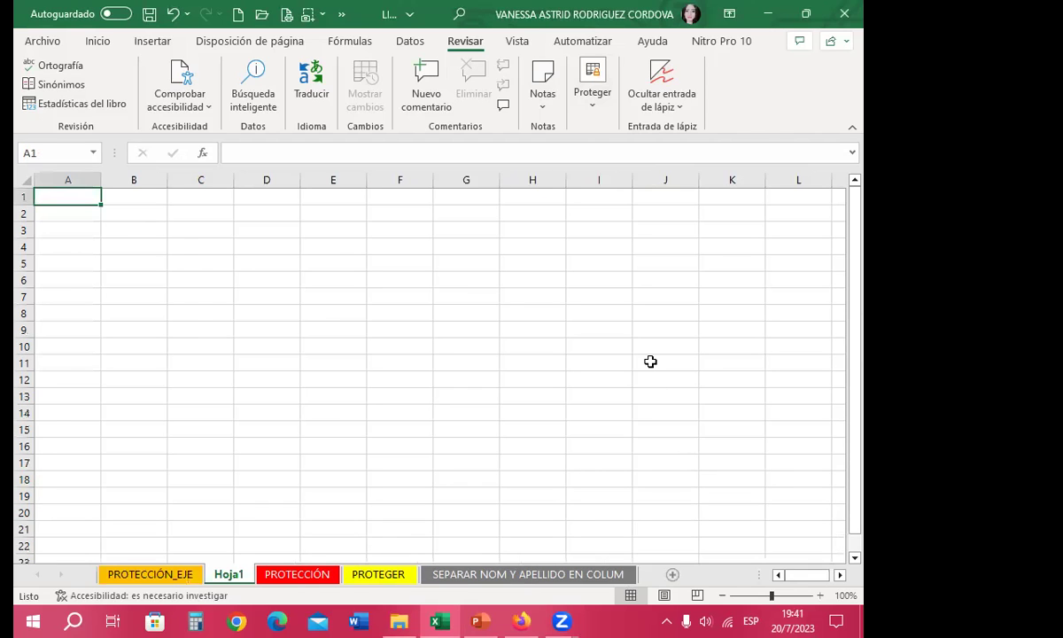
key("ctrl+z")
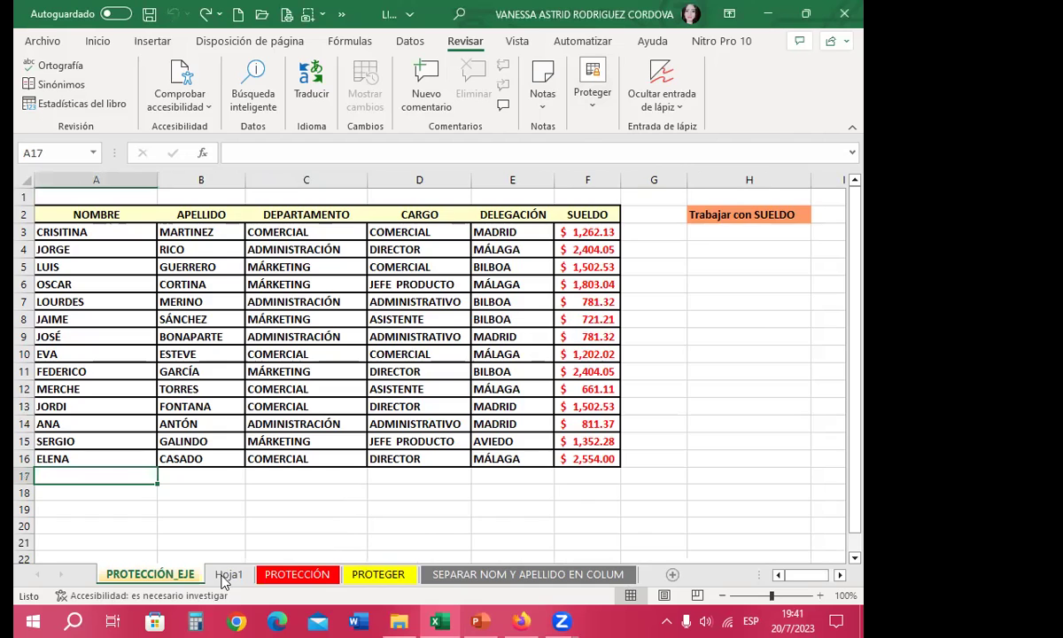
right_click(224, 578)
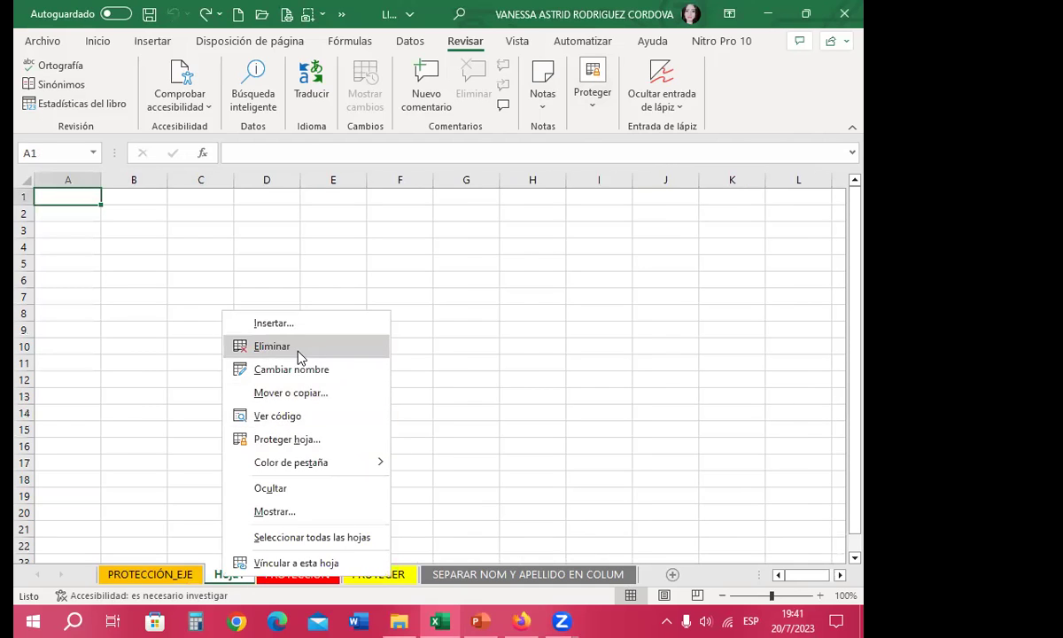
left_click(292, 346)
left_click(223, 563)
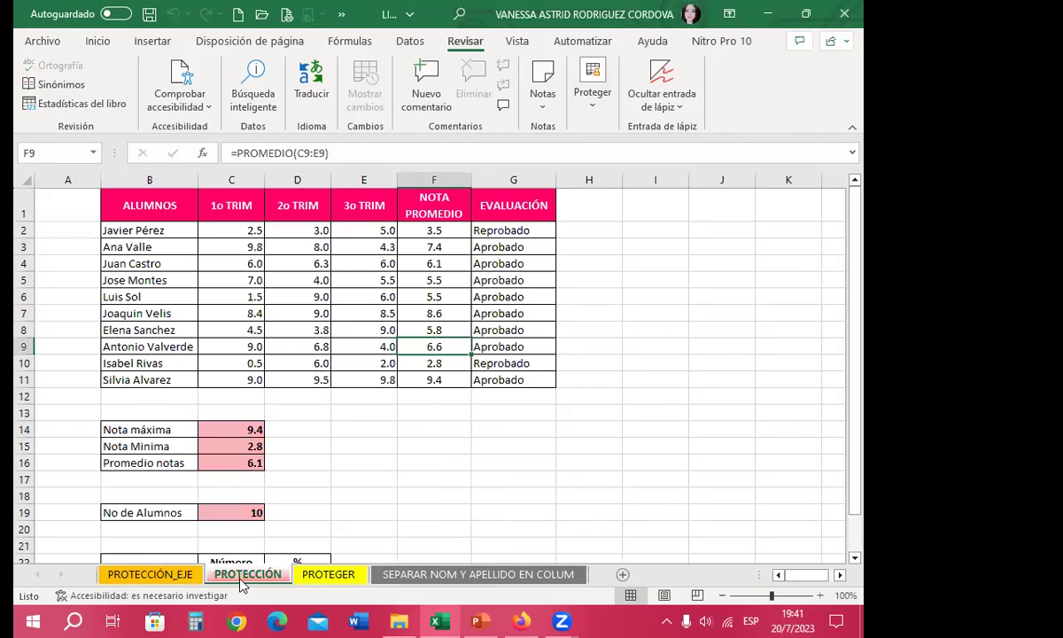
right_click(228, 575)
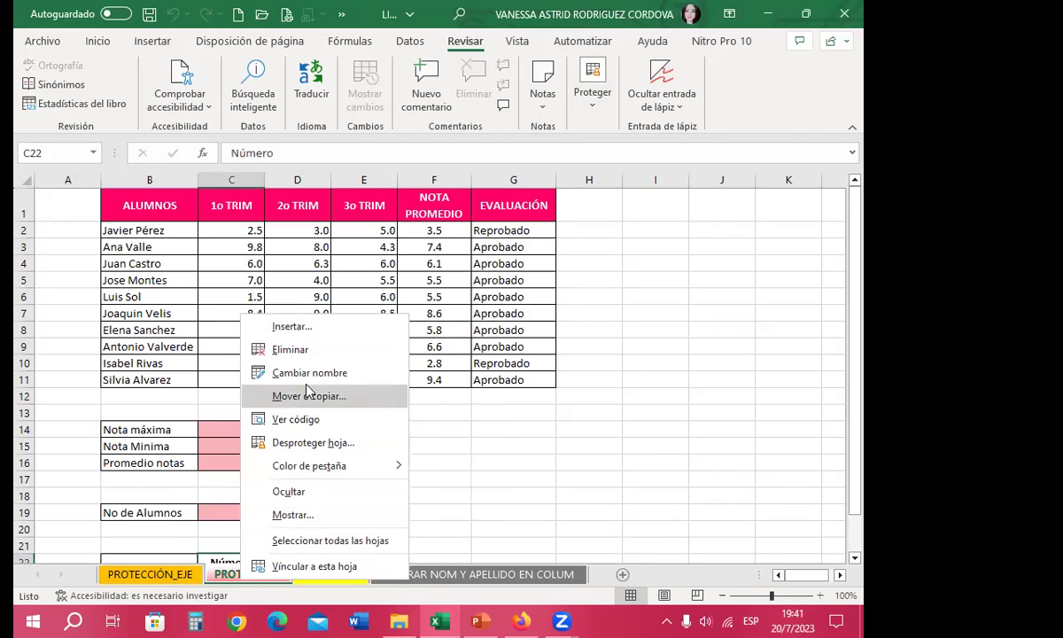
key("Escape")
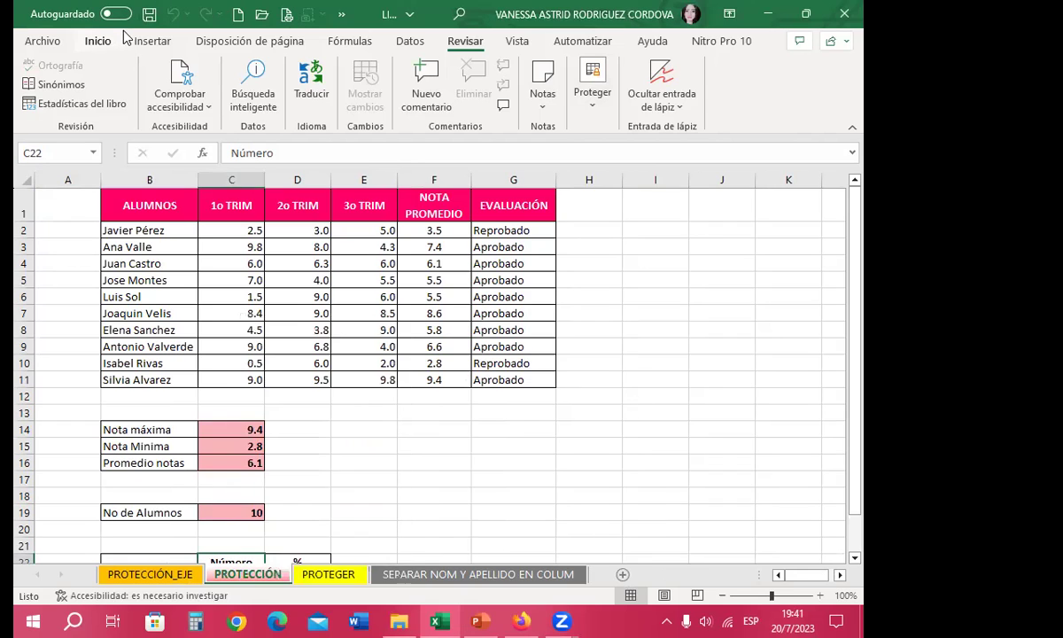
Close the Excel window and reopen the session 13 workbook on the PROTECCIÓN sheet.
left_click(846, 13)
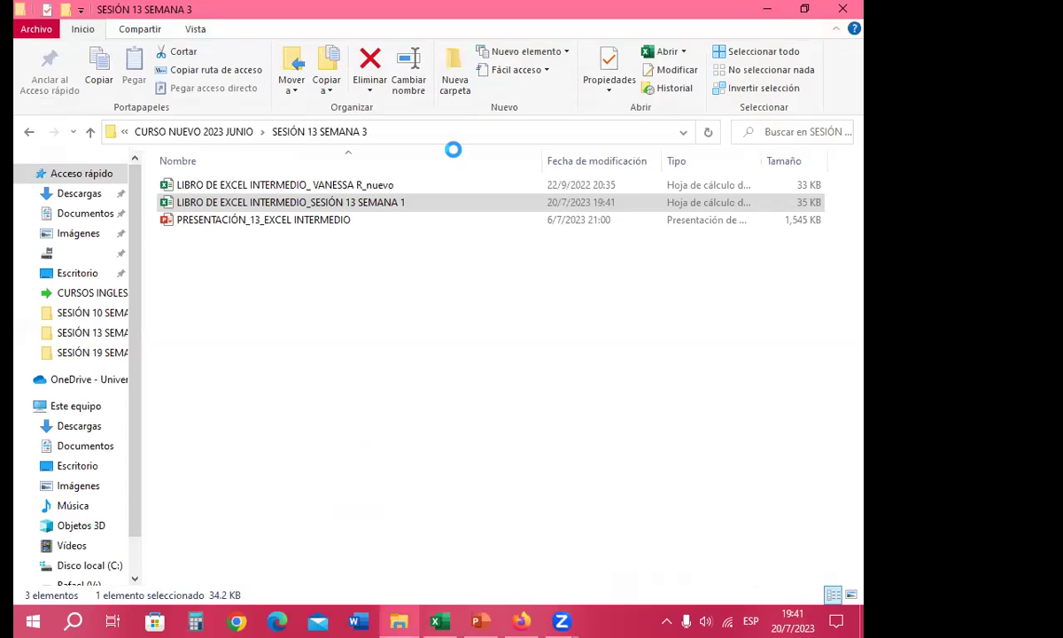
double_click(339, 208)
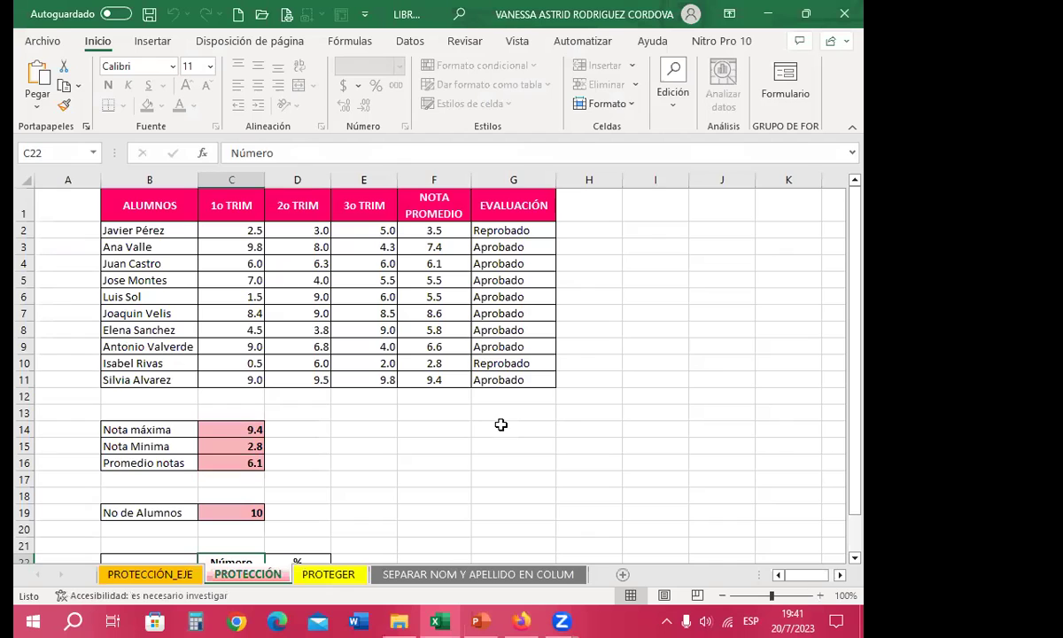
left_click(454, 408)
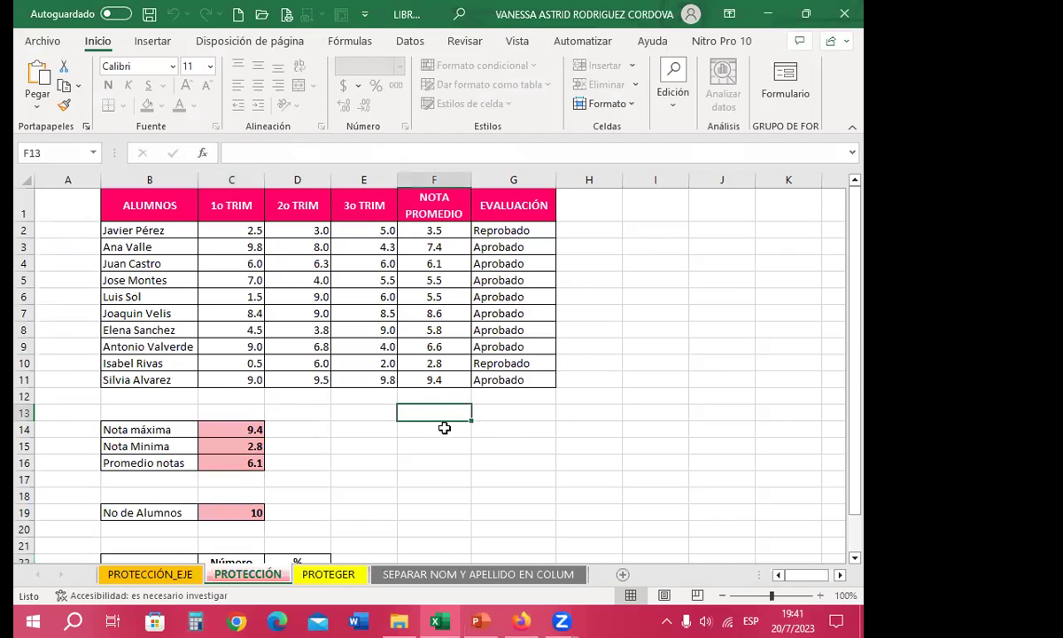
Switch to the PROTECCIÓN_EJE salary sheet, dismiss its tab menu, and show the Revisar commands.
left_click(232, 330)
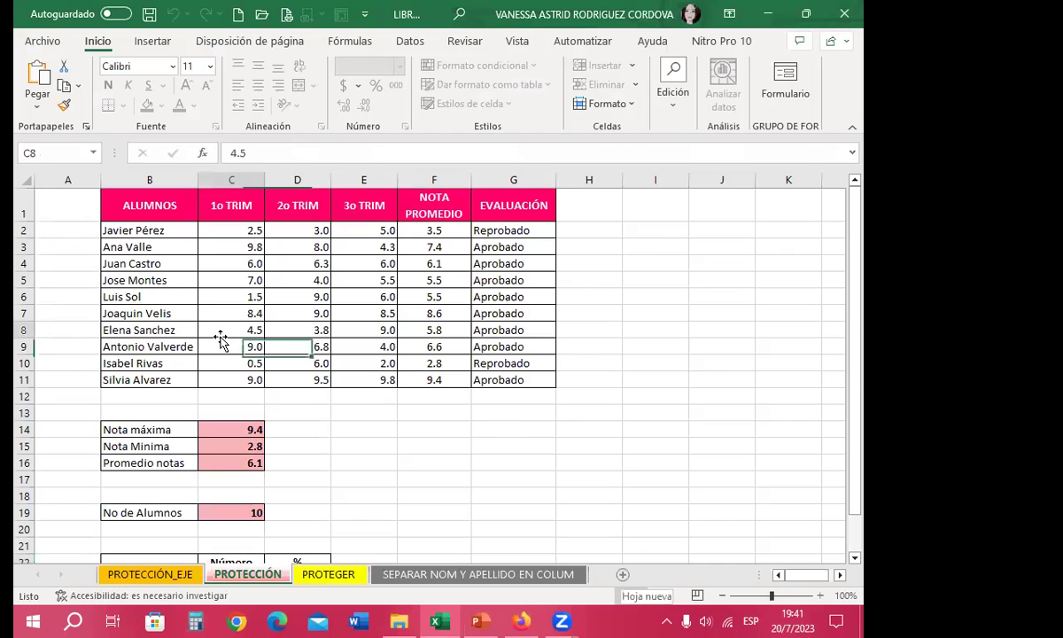
right_click(189, 576)
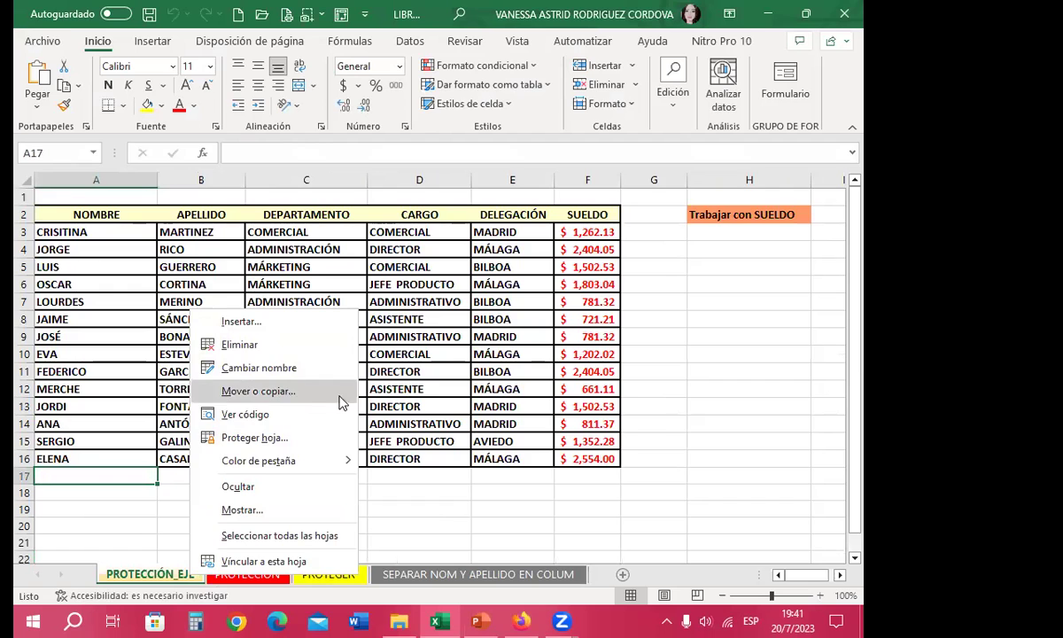
key("Escape")
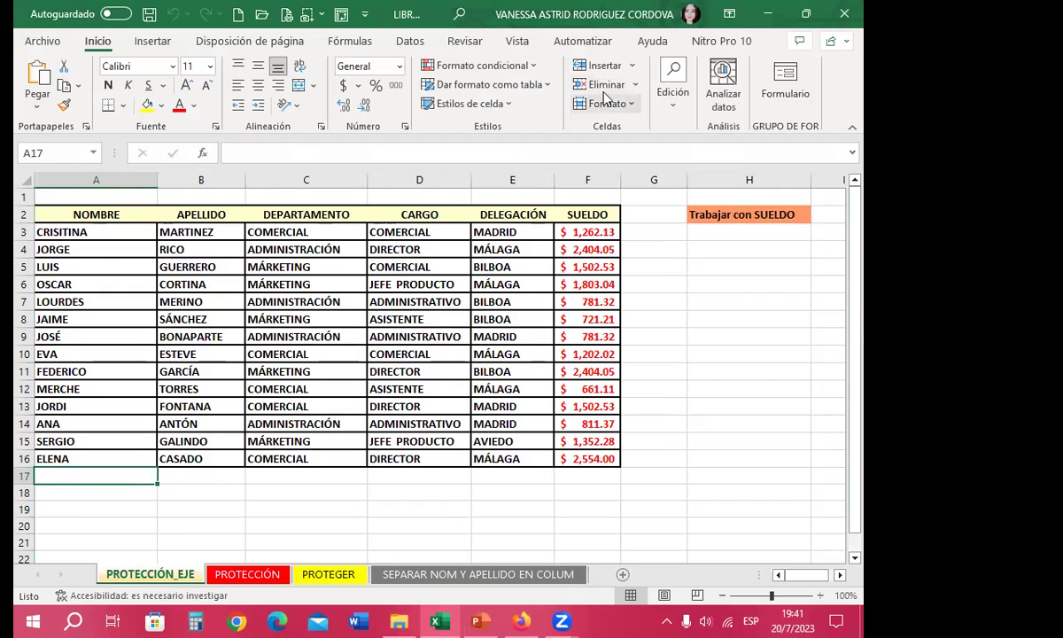
left_click(454, 42)
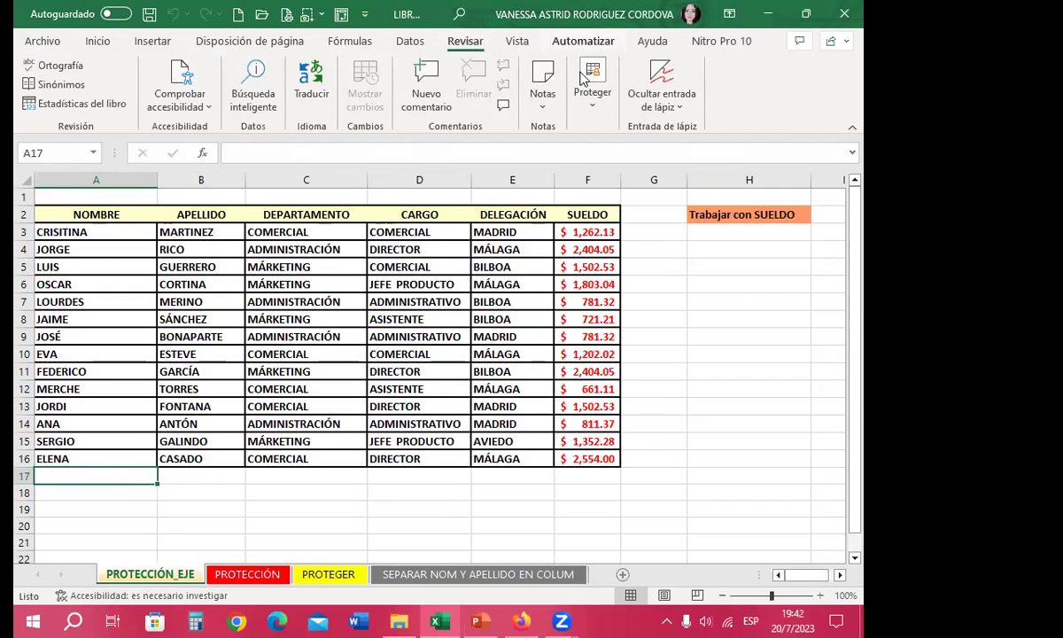
Protect the workbook structure with a password, re-entering it to confirm.
left_click(592, 93)
left_click(631, 158)
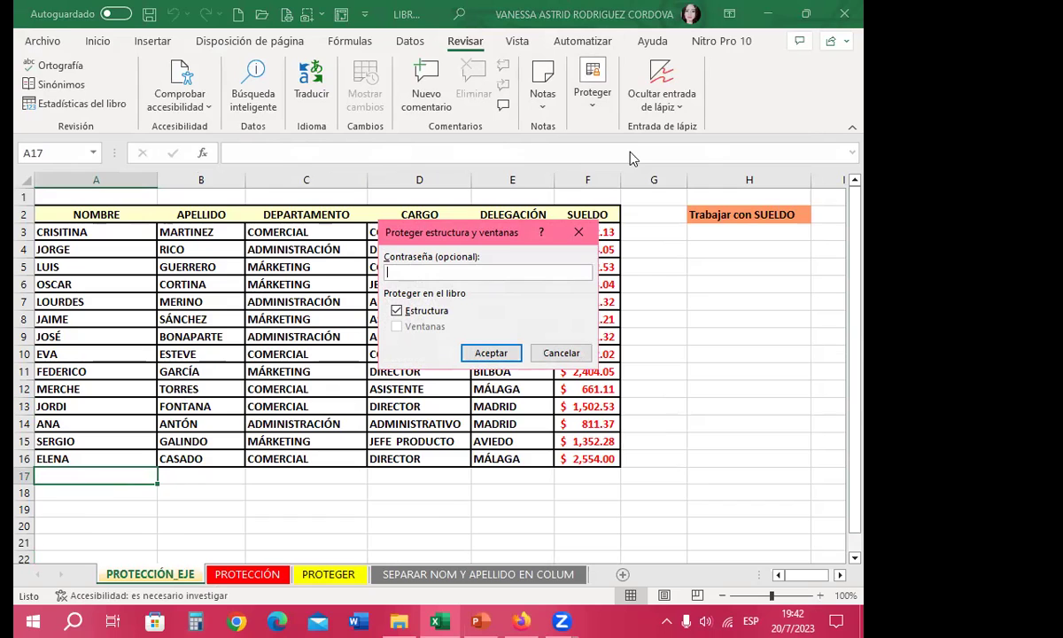
left_click(490, 355)
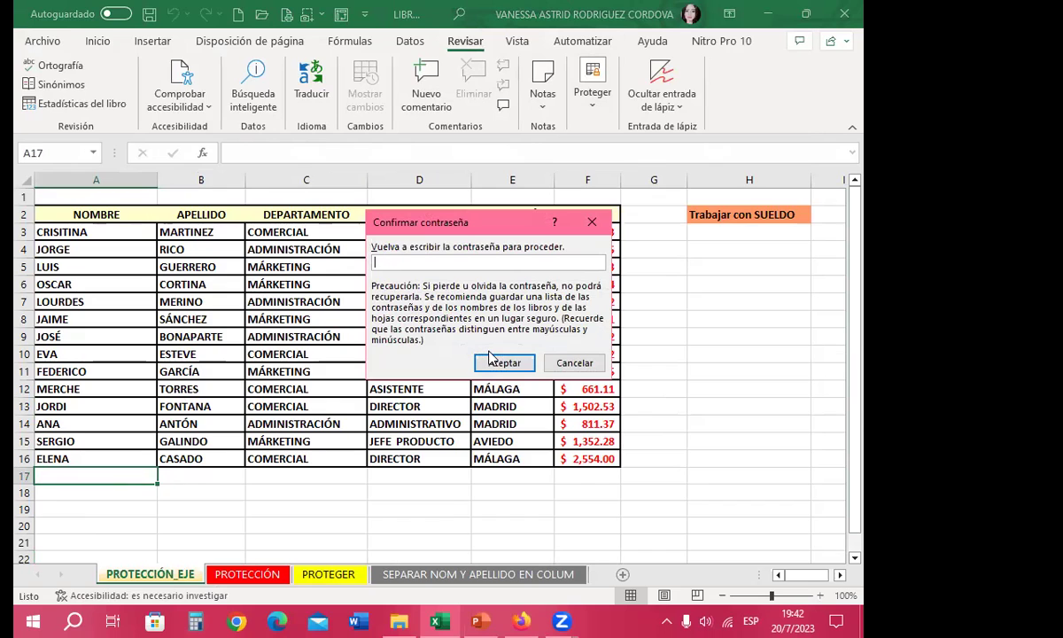
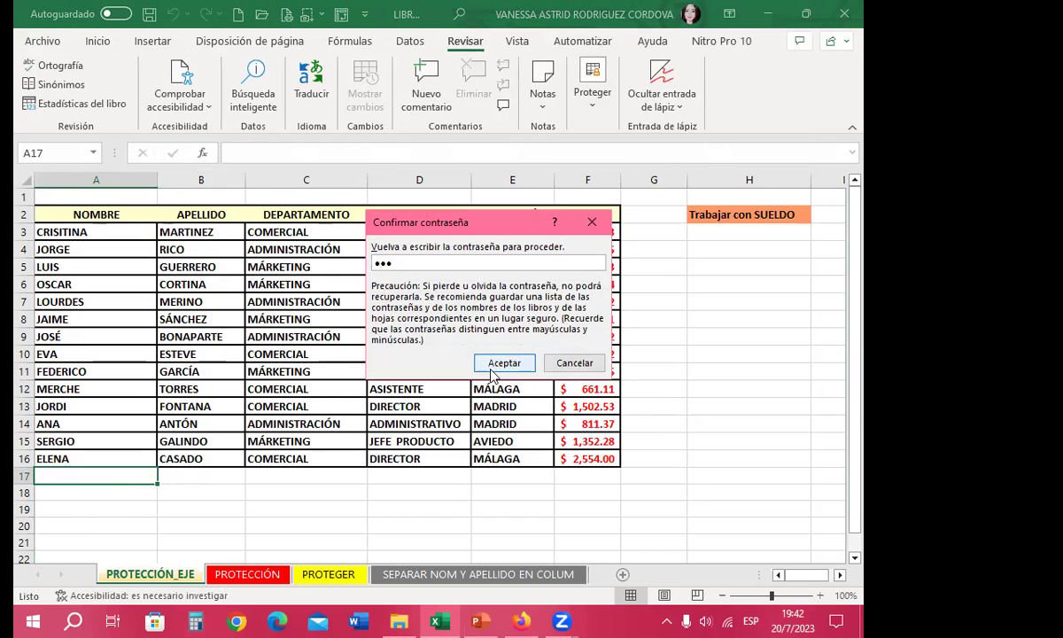
left_click(491, 359)
Save the workbook, dismissing the Autoguardado prompt along the way.
left_click(427, 353)
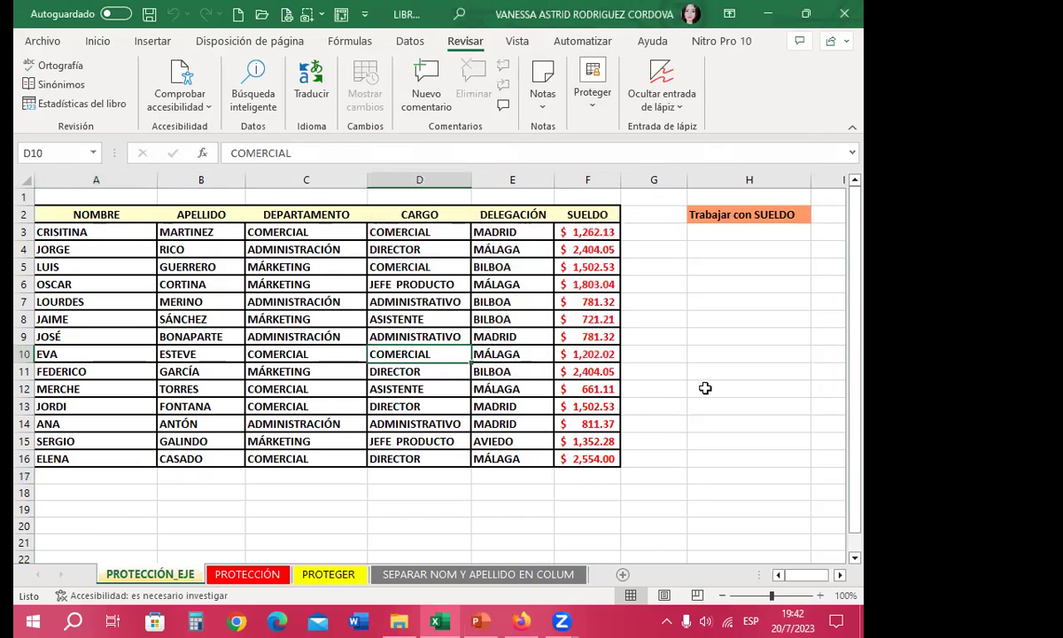
left_click(150, 15)
left_click(531, 105)
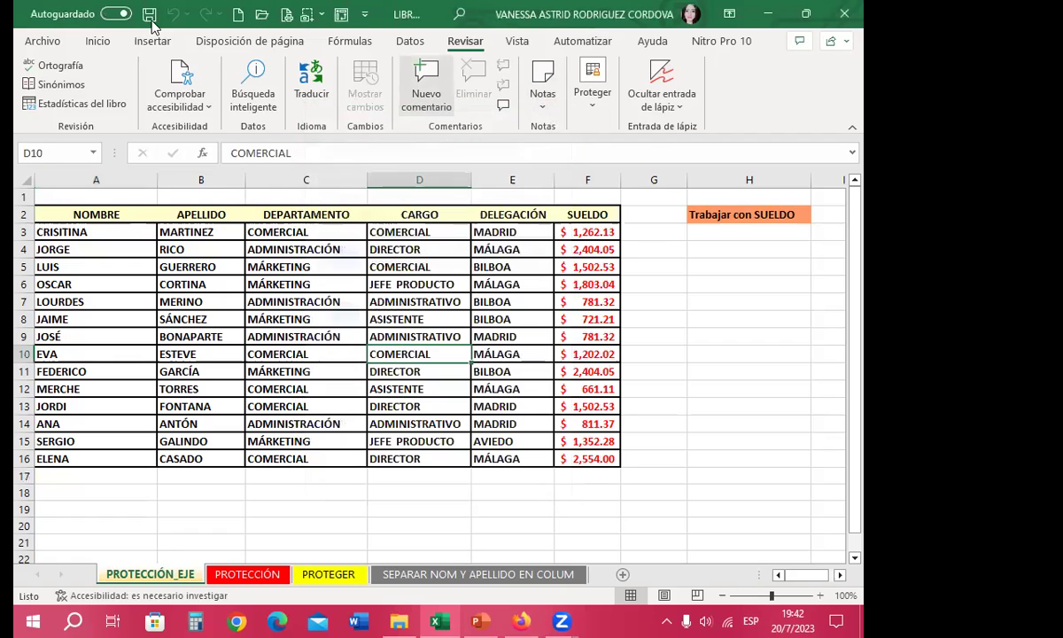
left_click(149, 12)
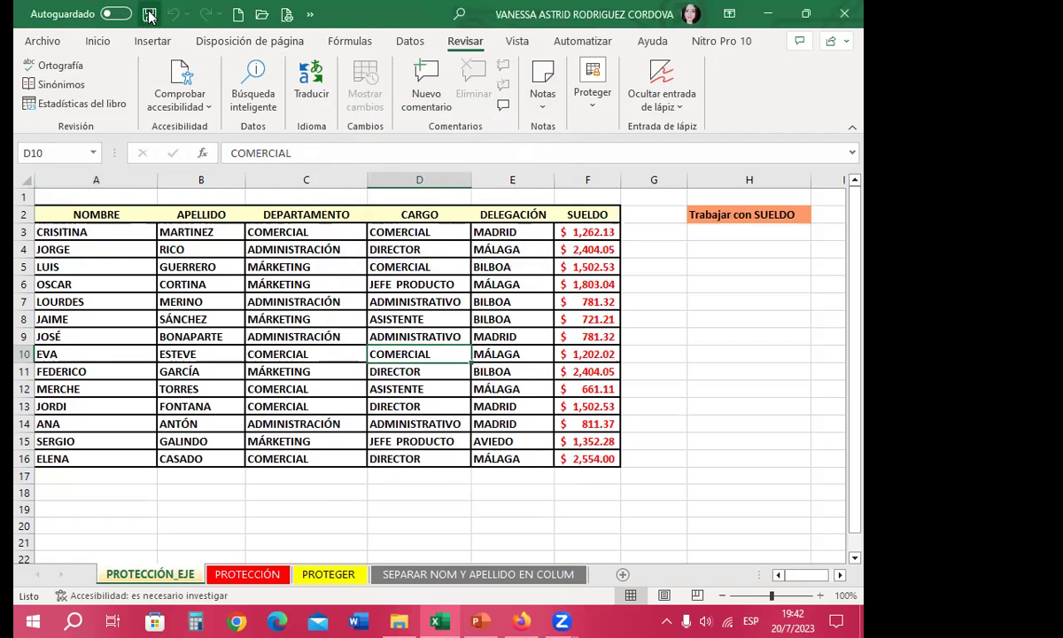
left_click(614, 387)
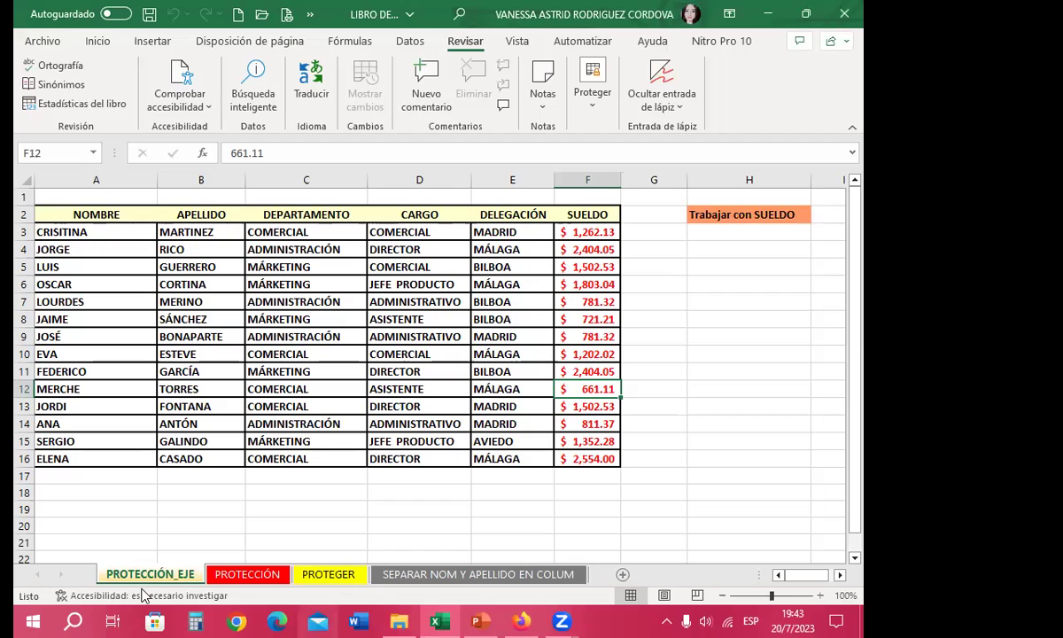
Group the PROTECCIÓN, PROTEGER and remaining sheet tabs, then return to PROTECCIÓN_EJE.
left_click(247, 574, "ctrl")
left_click(326, 574, "ctrl")
left_click(383, 576, "ctrl")
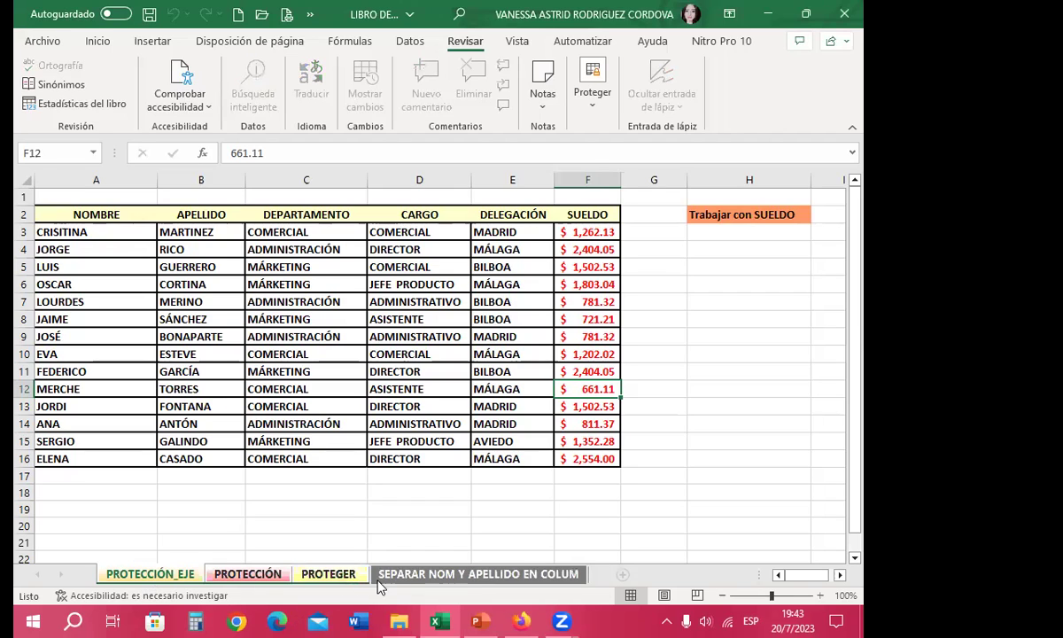
right_click(262, 574)
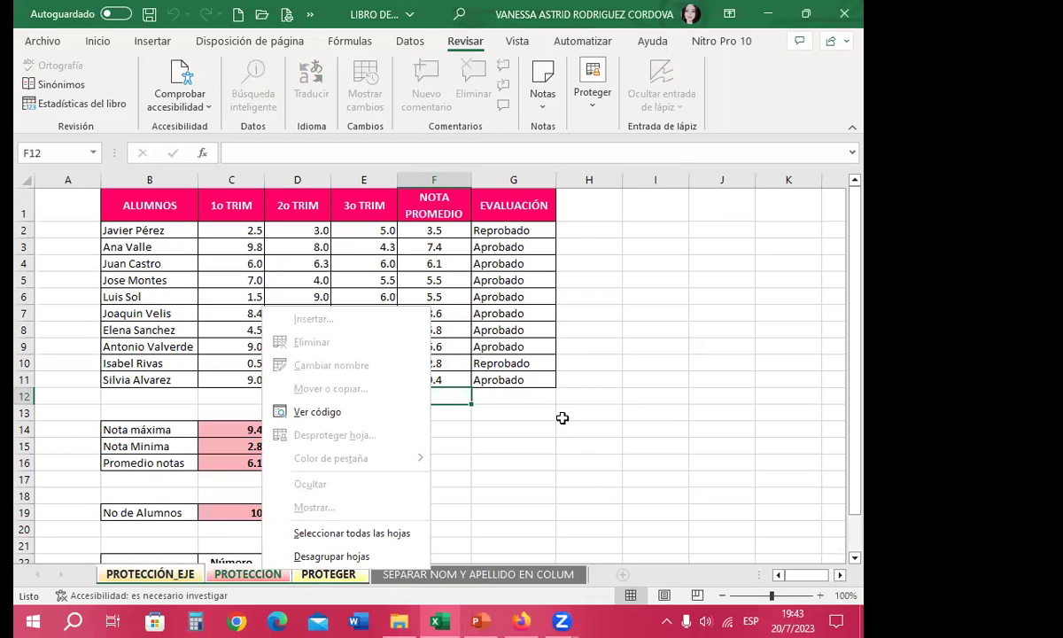
left_click(169, 574)
left_click(175, 576)
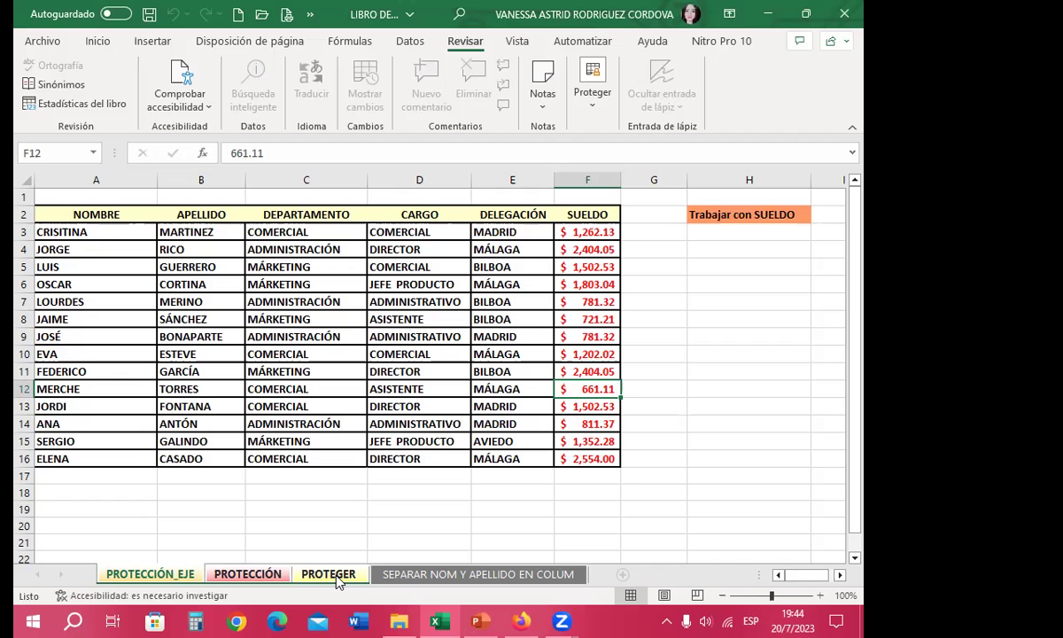
Select the NOMBRE header in A2 and bring up the Vista commands.
left_click(213, 544)
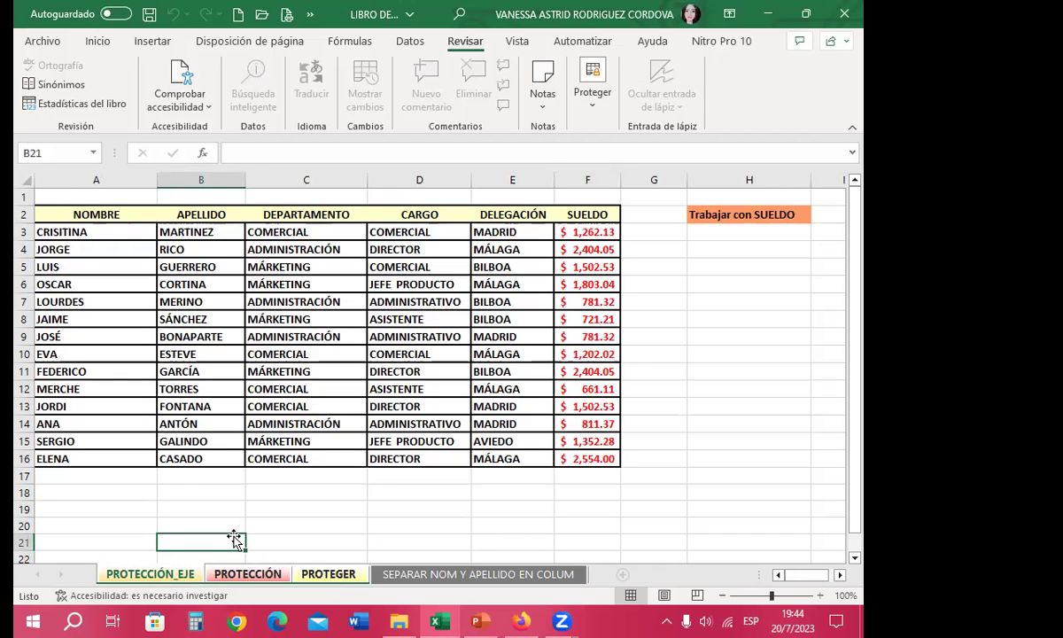
left_click(47, 211)
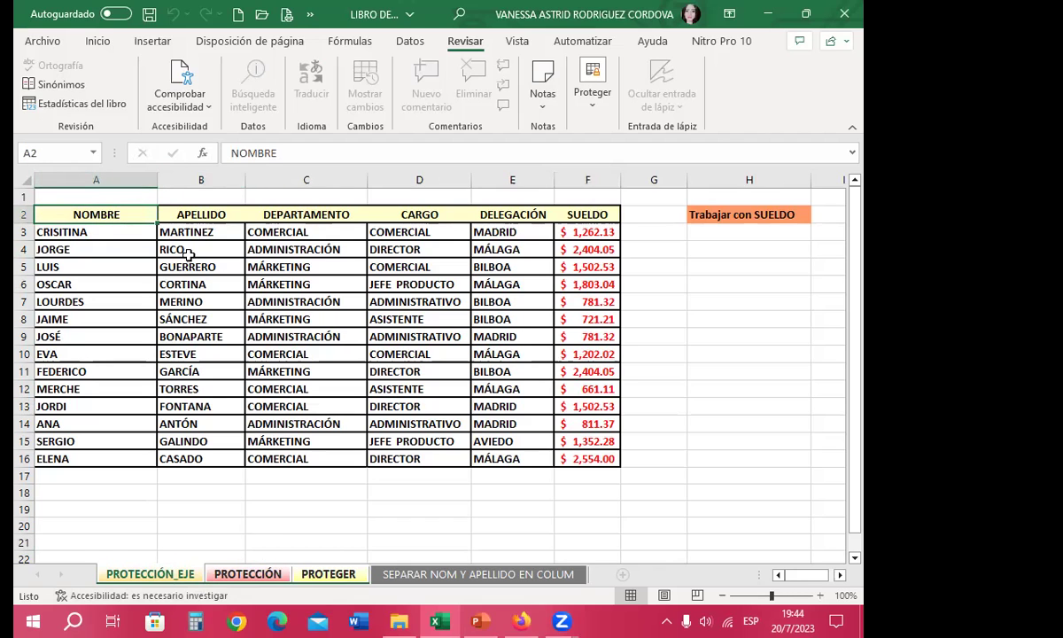
left_click(410, 41)
left_click(519, 42)
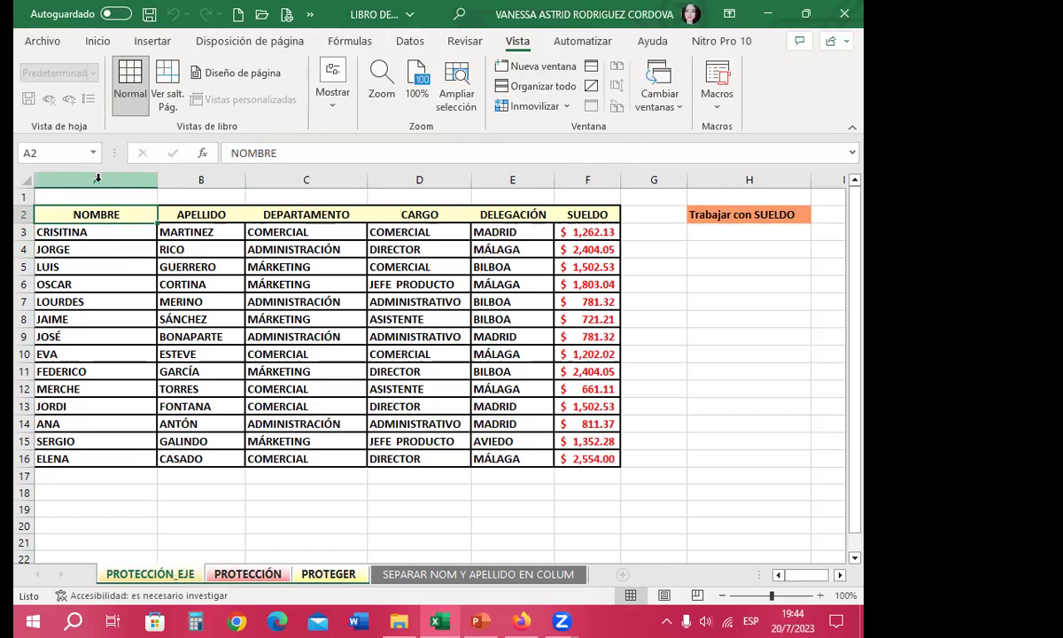
left_click(97, 179)
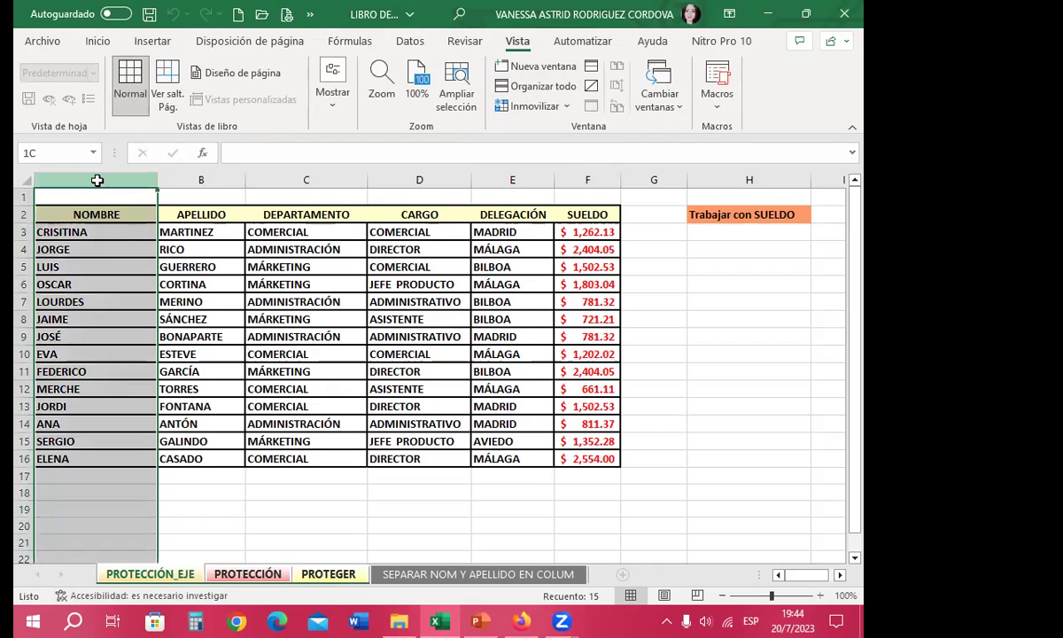
left_click(25, 233)
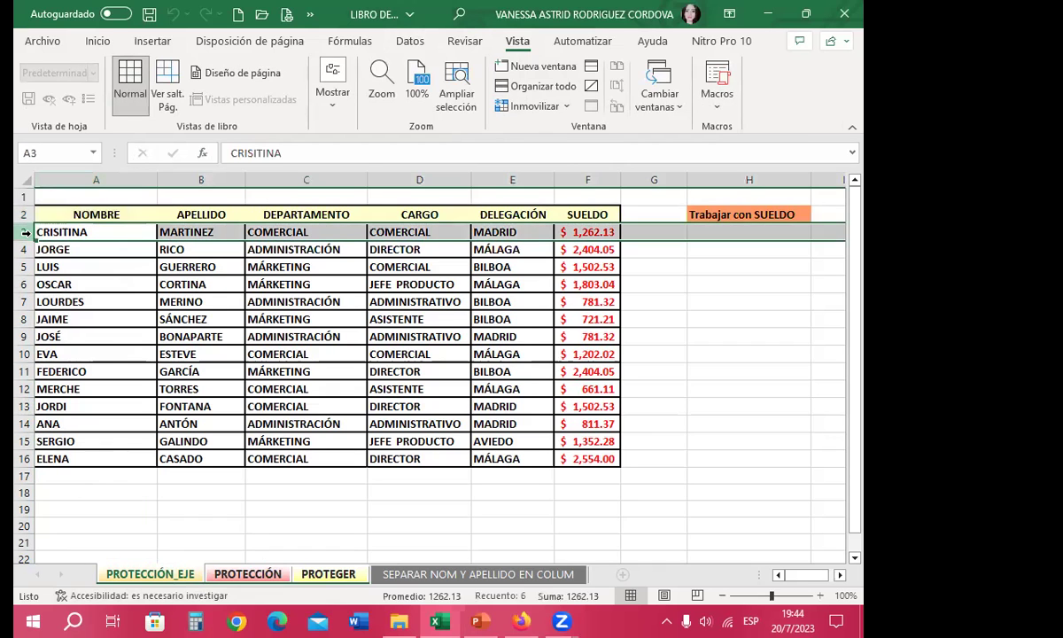
left_click_drag(26, 230, 26, 475)
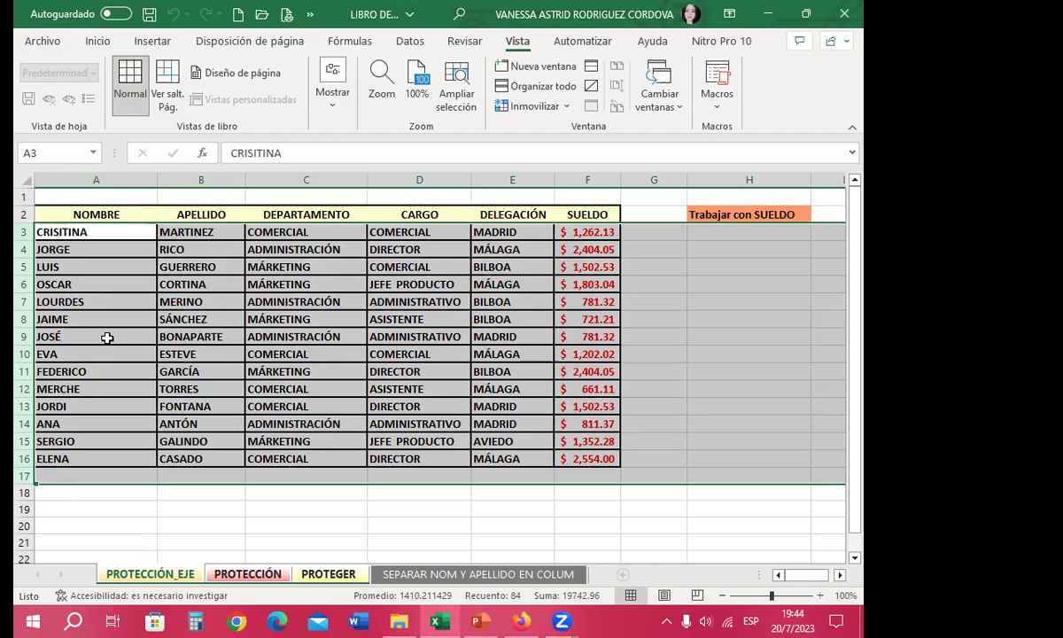
left_click(112, 439)
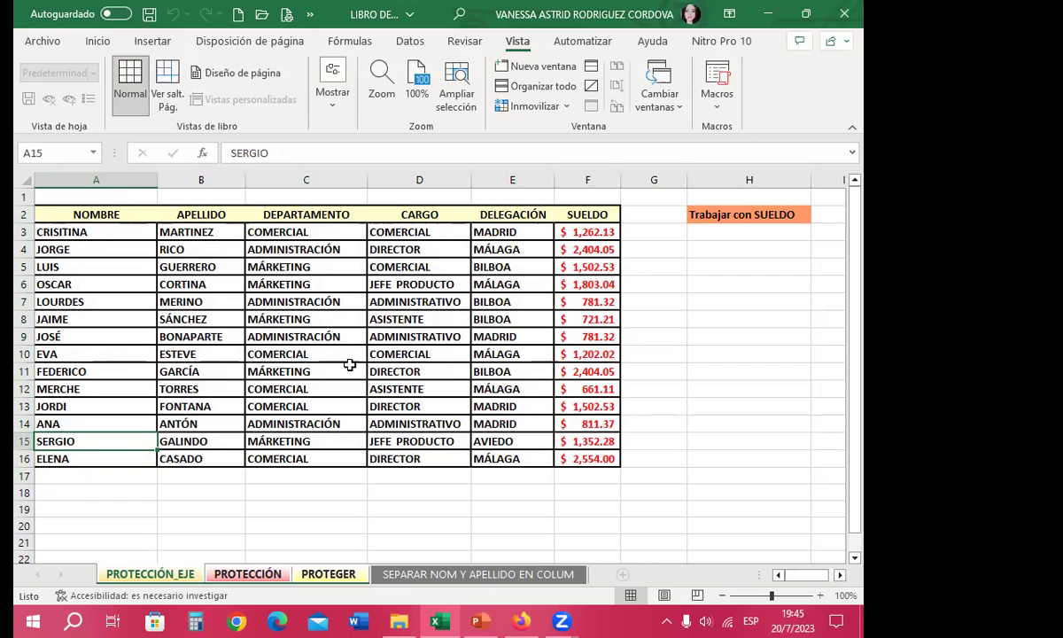
Scroll the sheet horizontally and down to position the salary table.
left_click(840, 575)
left_click(840, 575)
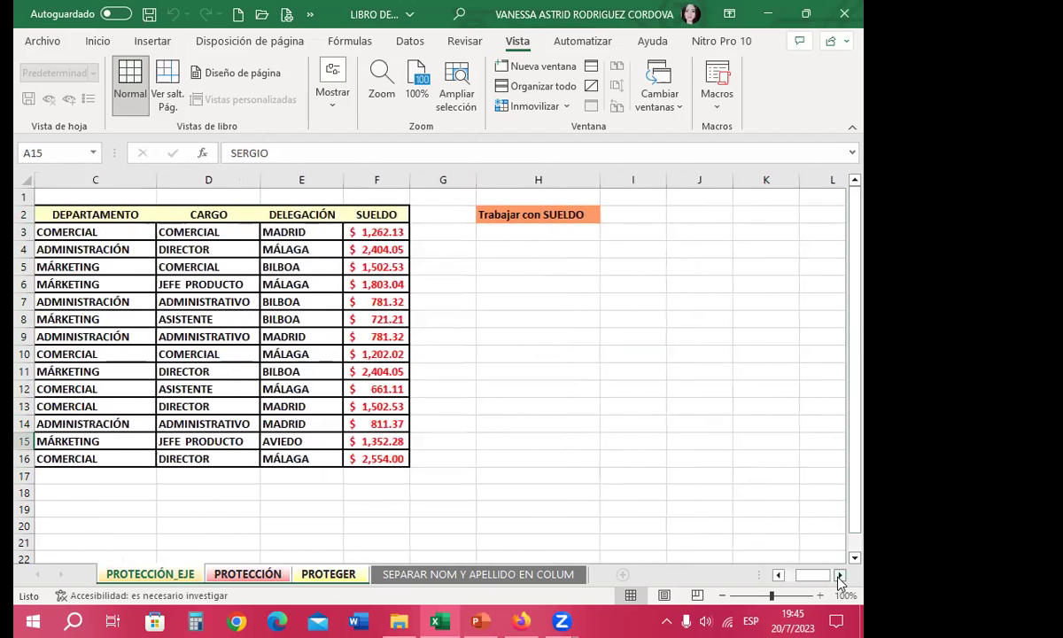
left_click(833, 575)
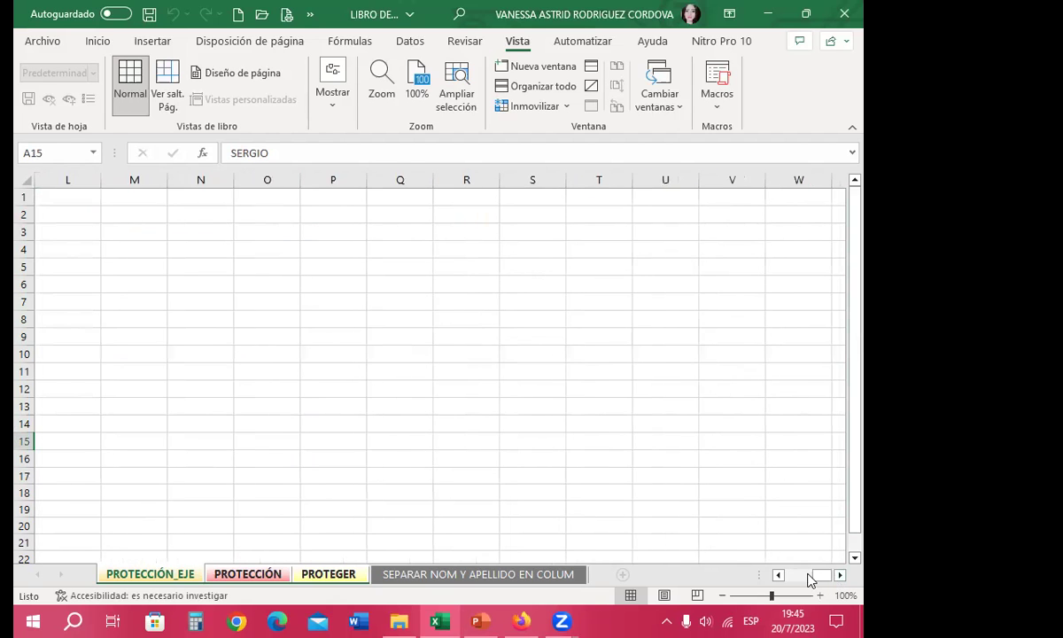
left_click_drag(808, 580, 810, 580)
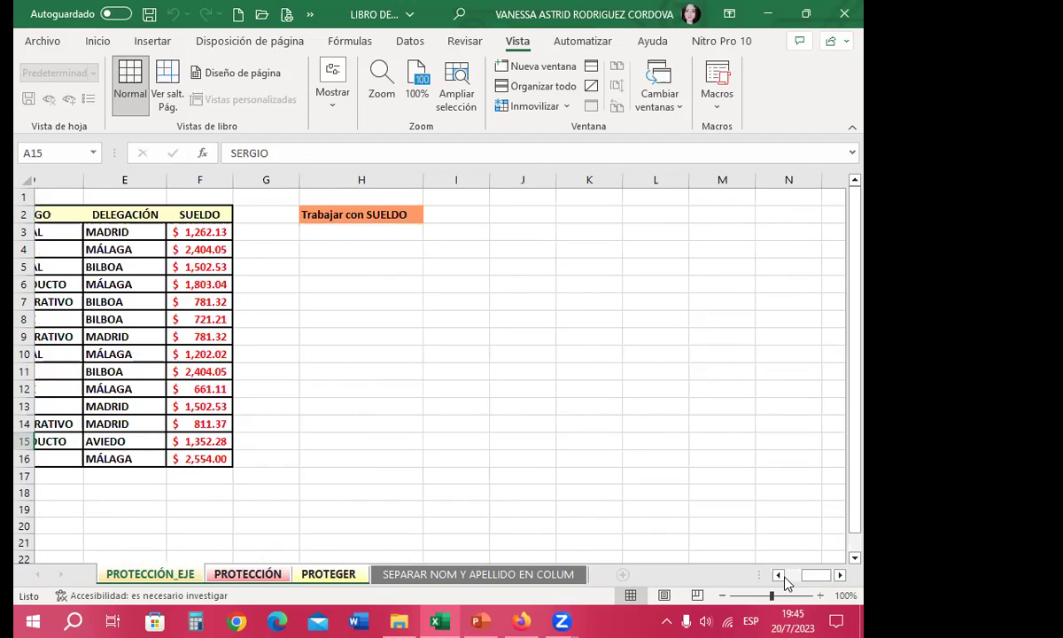
left_click(778, 574)
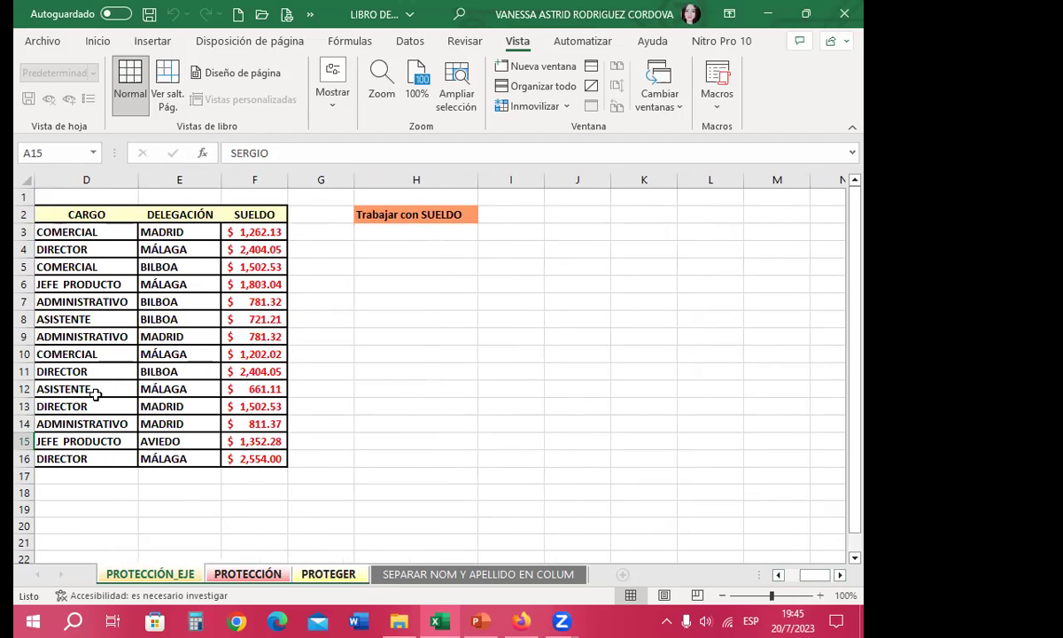
scroll(95, 394, "down", 1)
scroll(96, 394, "down", 1)
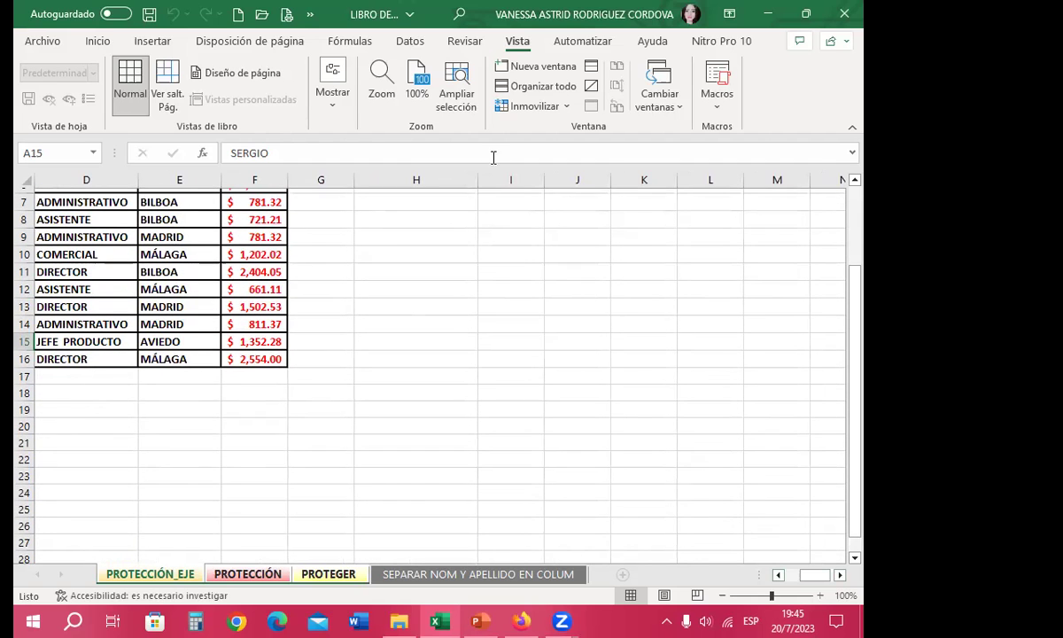
Freeze panes at the current cell and scroll to confirm the table rows stay fixed.
left_click(540, 108)
left_click(547, 140)
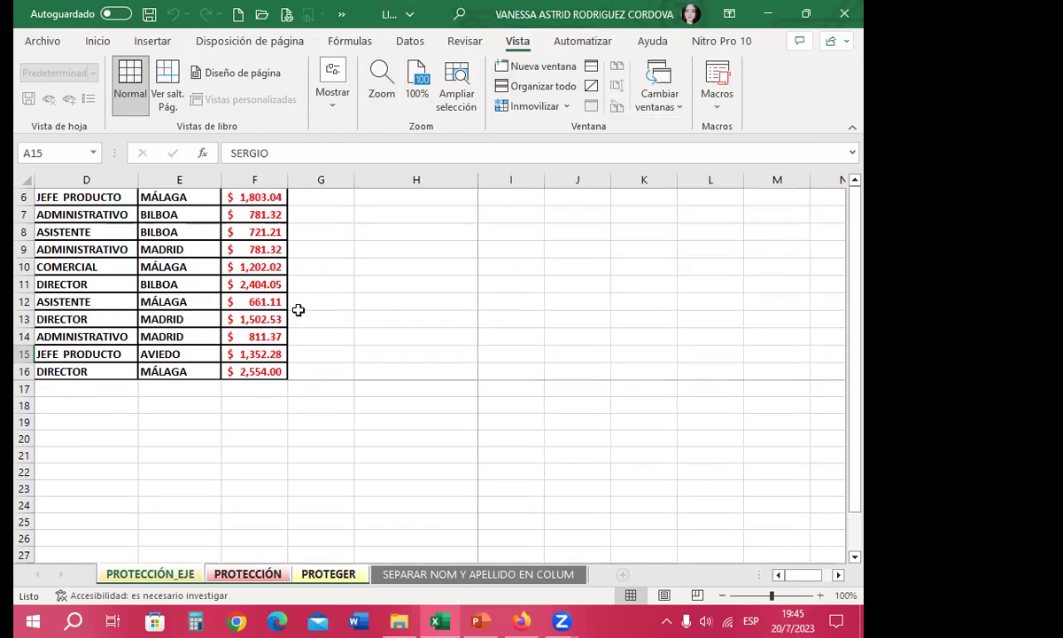
scroll(278, 407, "down", 2)
scroll(280, 405, "down", 3)
scroll(202, 424, "down", 4)
scroll(174, 424, "down", 5)
scroll(322, 292, "up", 14)
scroll(157, 396, "down", 8)
scroll(182, 391, "down", 20)
scroll(218, 406, "down", 13)
scroll(221, 399, "down", 6)
scroll(99, 372, "down", 5)
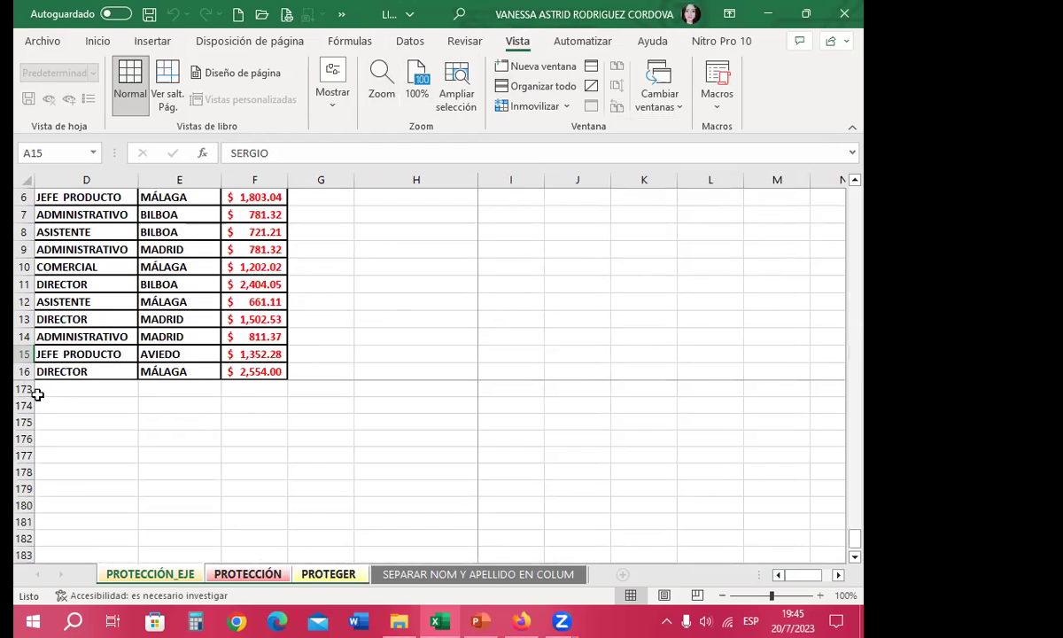
scroll(202, 301, "up", 8)
Select empty cell H151 and scroll the sheet horizontally.
left_click(380, 421)
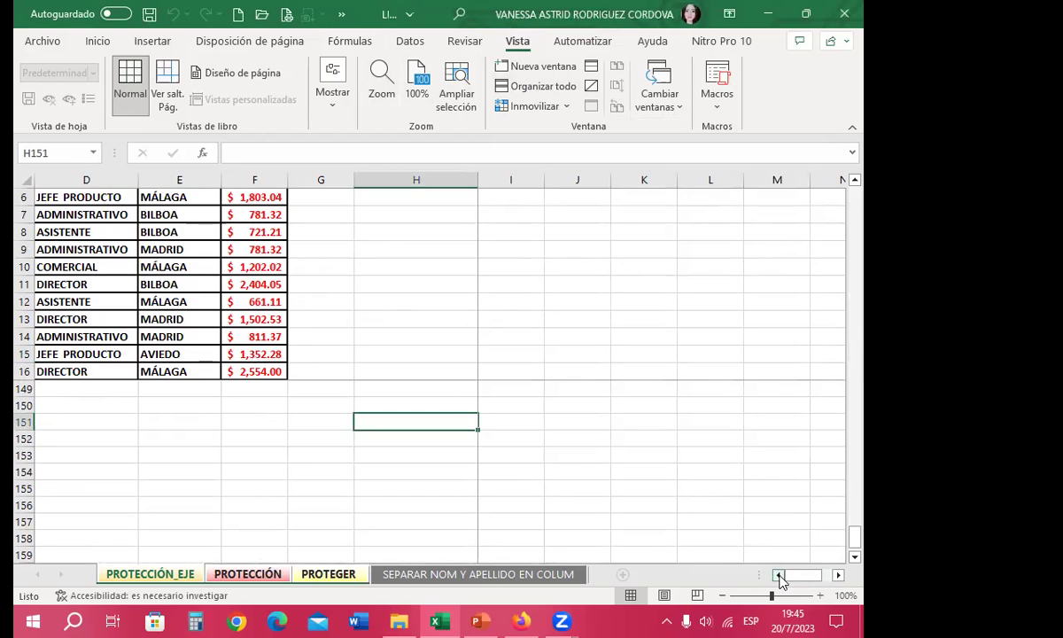
left_click(781, 577)
left_click_drag(783, 577, 787, 577)
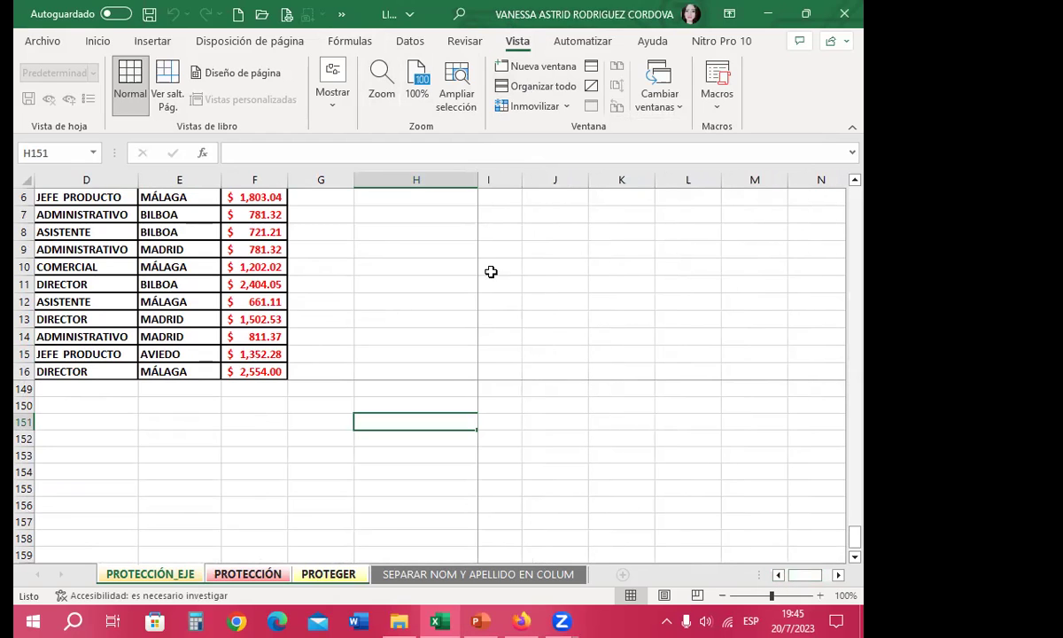
left_click(780, 575)
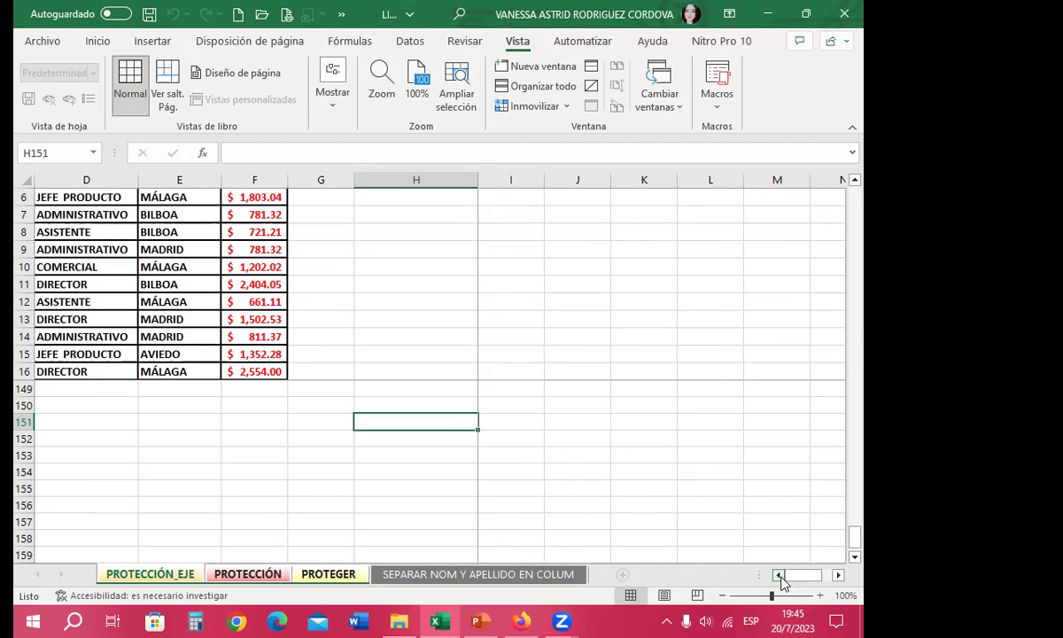
left_click(537, 108)
left_click(527, 140)
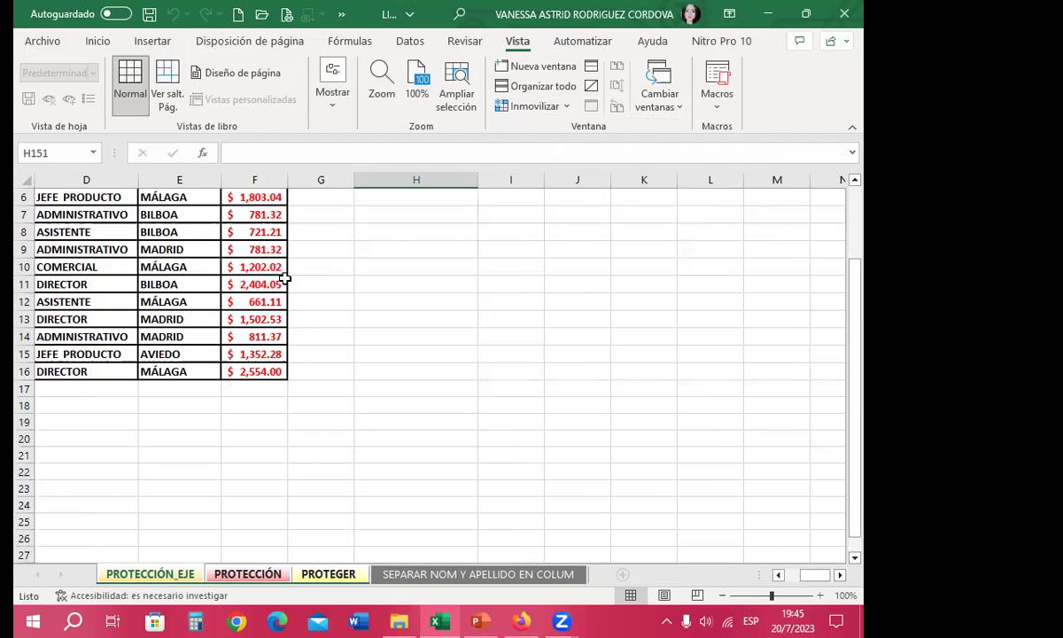
scroll(292, 341, "up", 2)
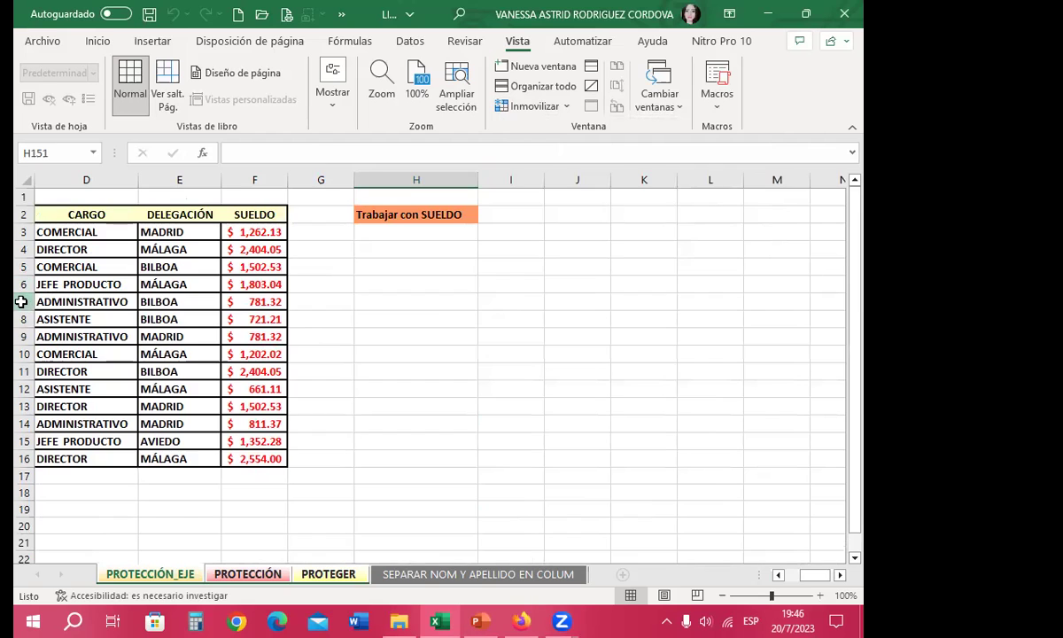
left_click_drag(21, 302, 25, 372)
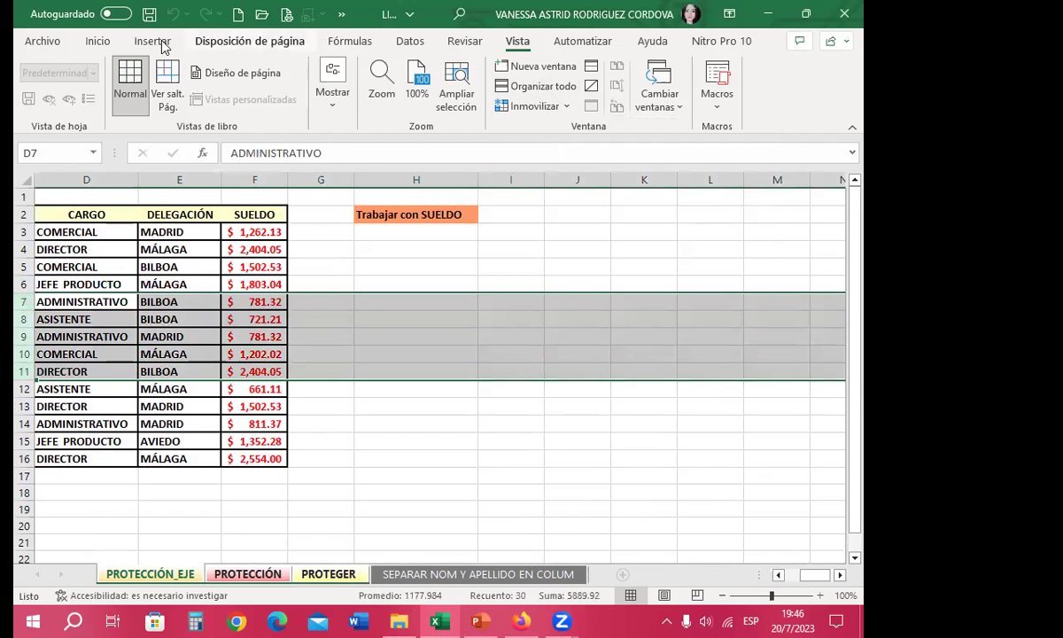
left_click(98, 41)
left_click(608, 104)
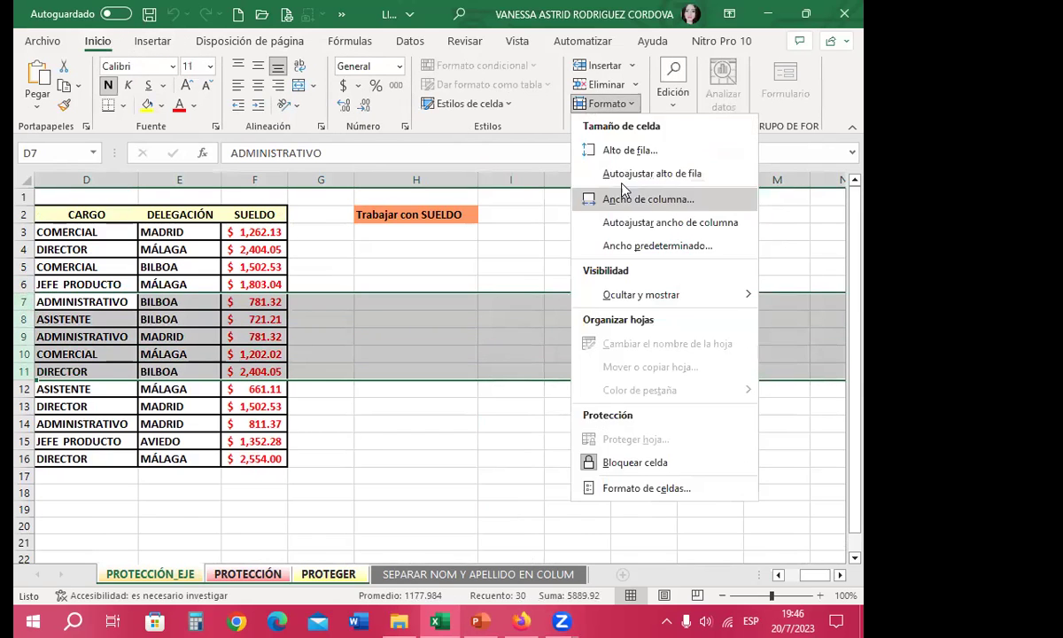
mouse_move(641, 294)
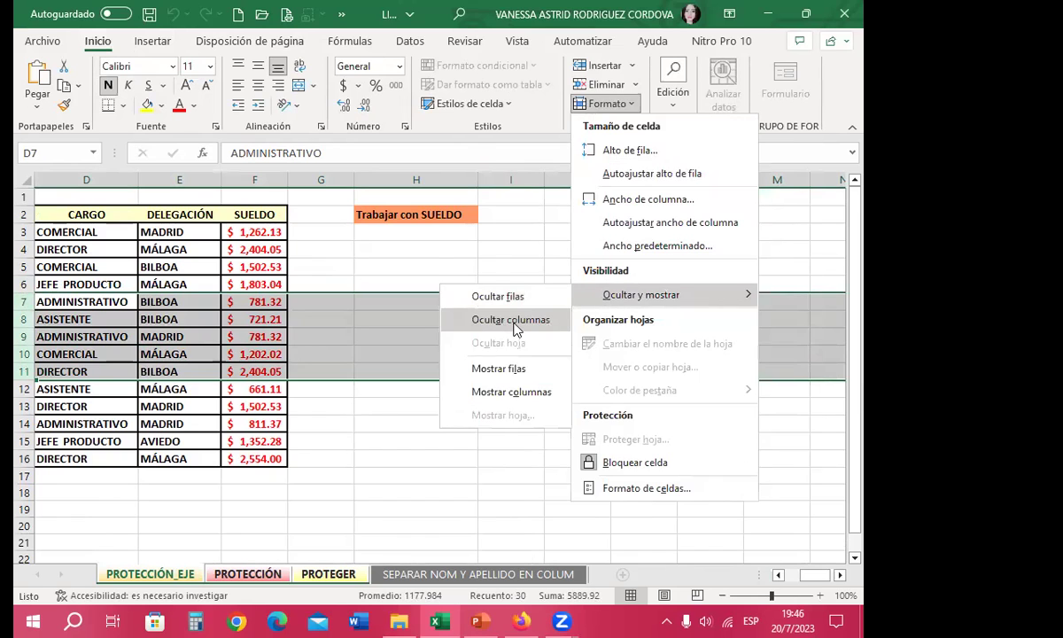
left_click(516, 328)
left_click(608, 103)
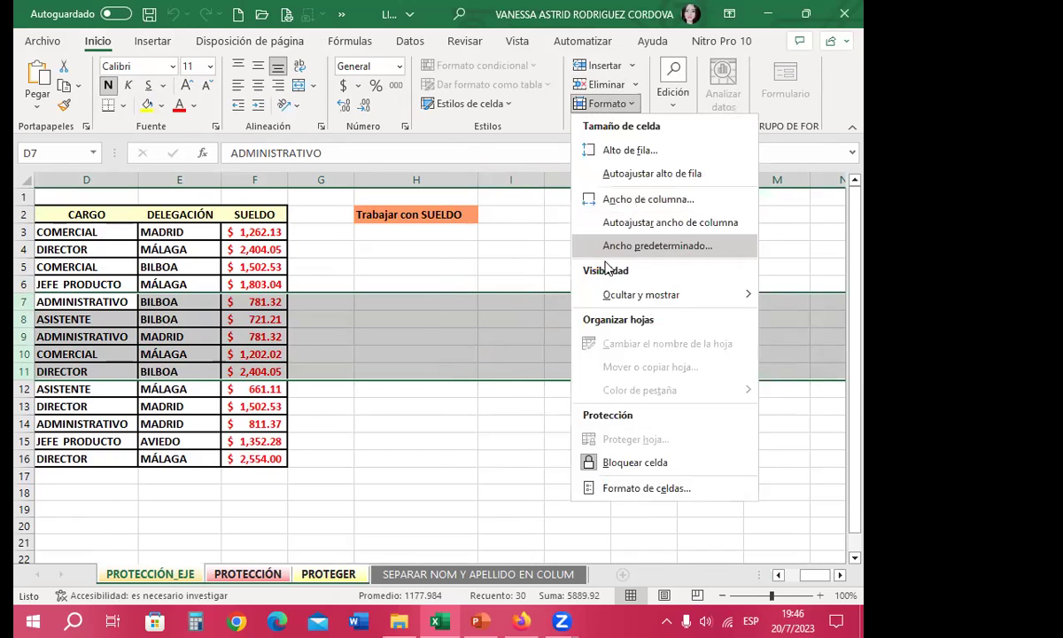
key("Escape")
key("Escape")
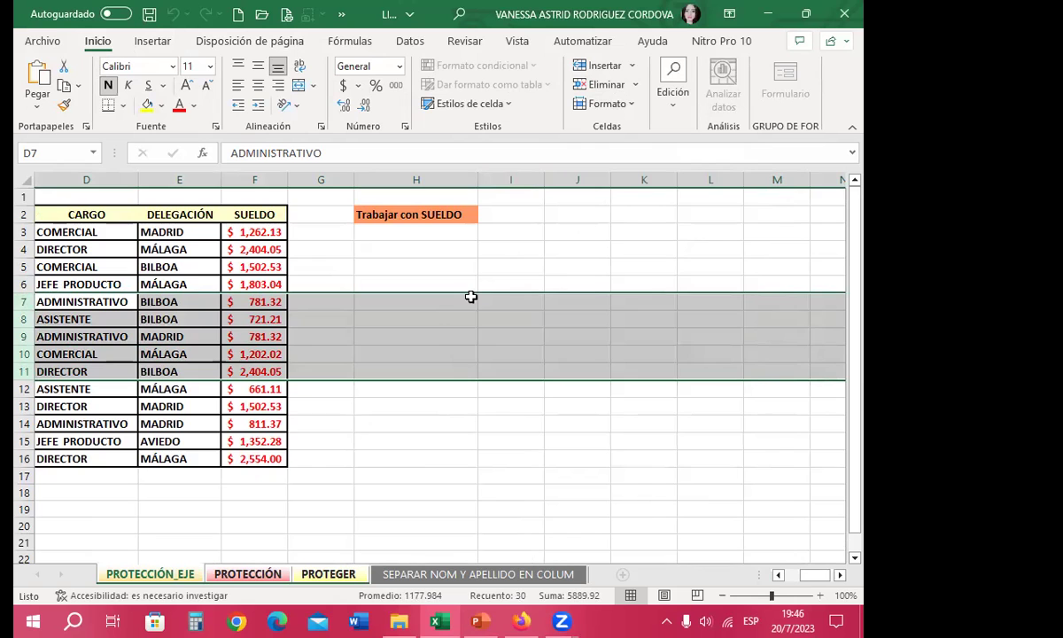
left_click(301, 404)
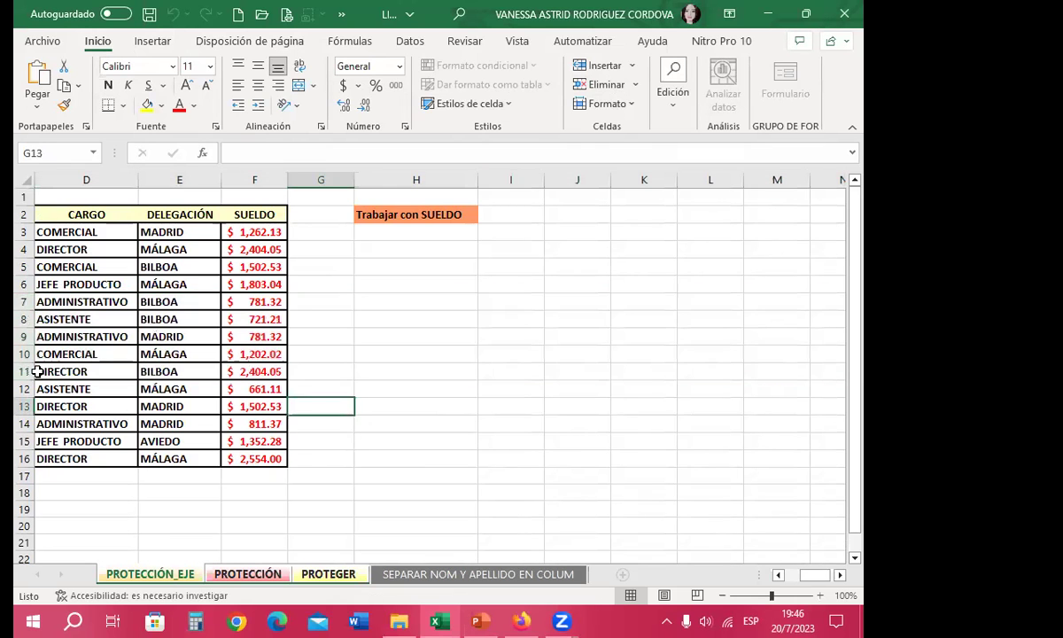
scroll(46, 370, "down", 1)
scroll(54, 363, "down", 1)
scroll(78, 358, "down", 1)
scroll(83, 352, "down", 2)
scroll(92, 347, "down", 1)
scroll(95, 341, "up", 2)
scroll(98, 325, "up", 1)
scroll(99, 316, "up", 1)
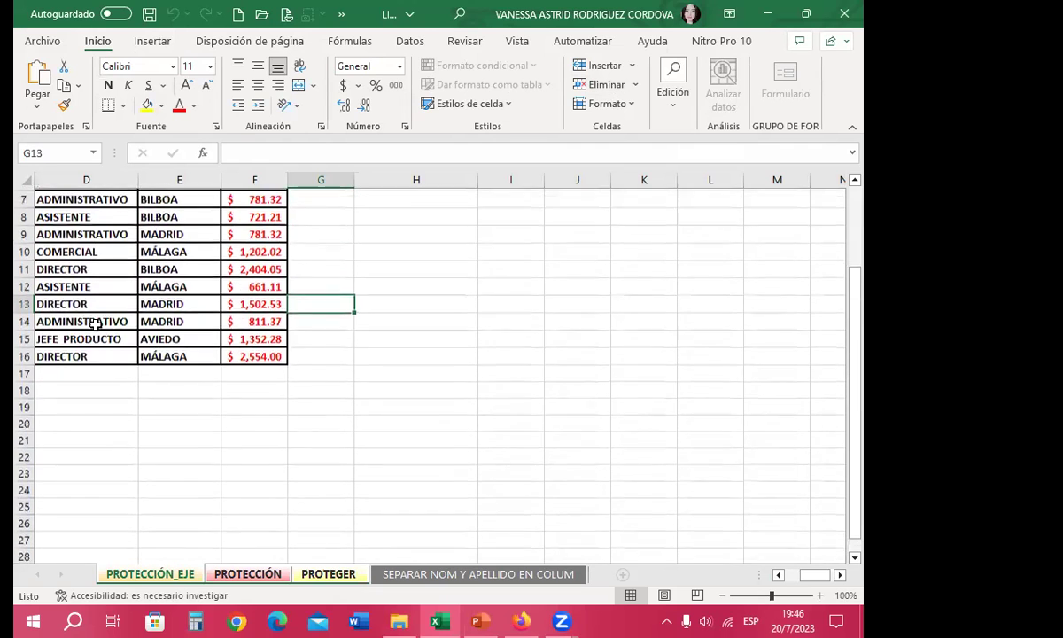
scroll(76, 300, "up", 1)
scroll(76, 300, "up", 1)
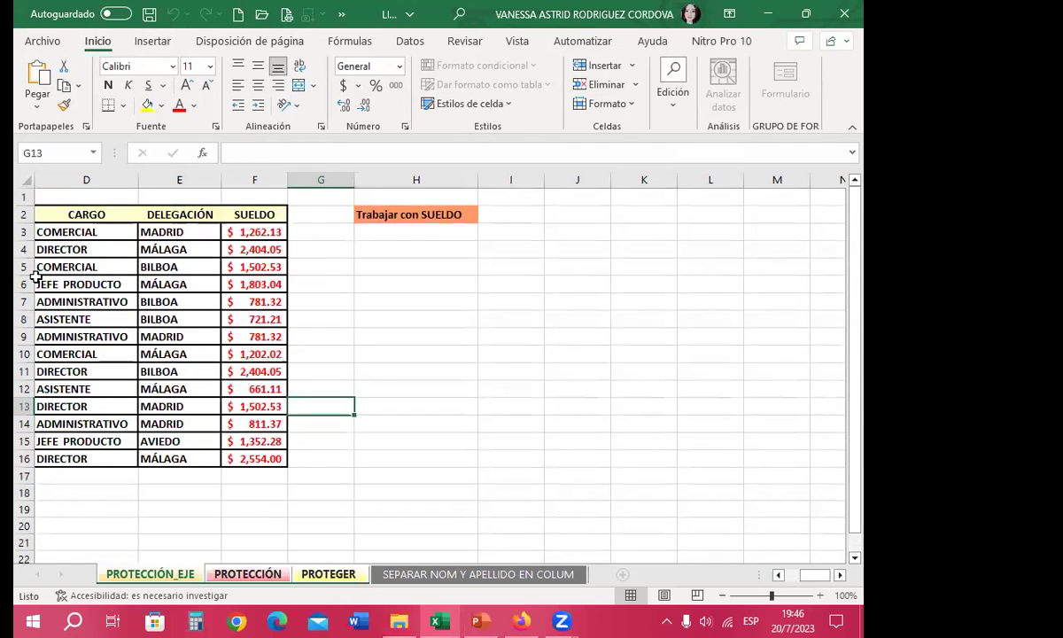
left_click_drag(21, 266, 21, 341)
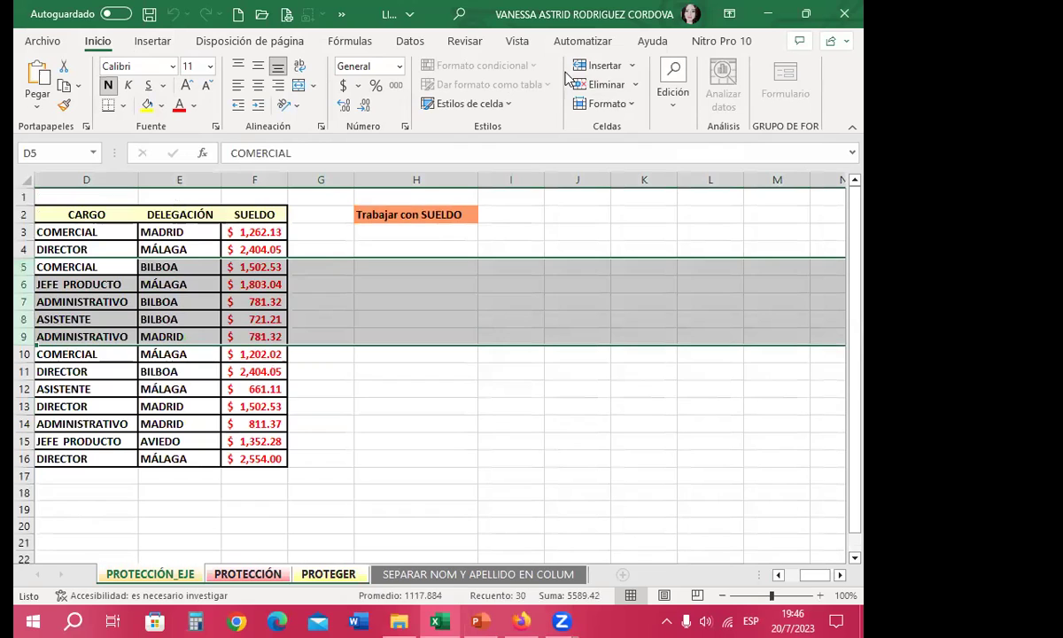
left_click(602, 104)
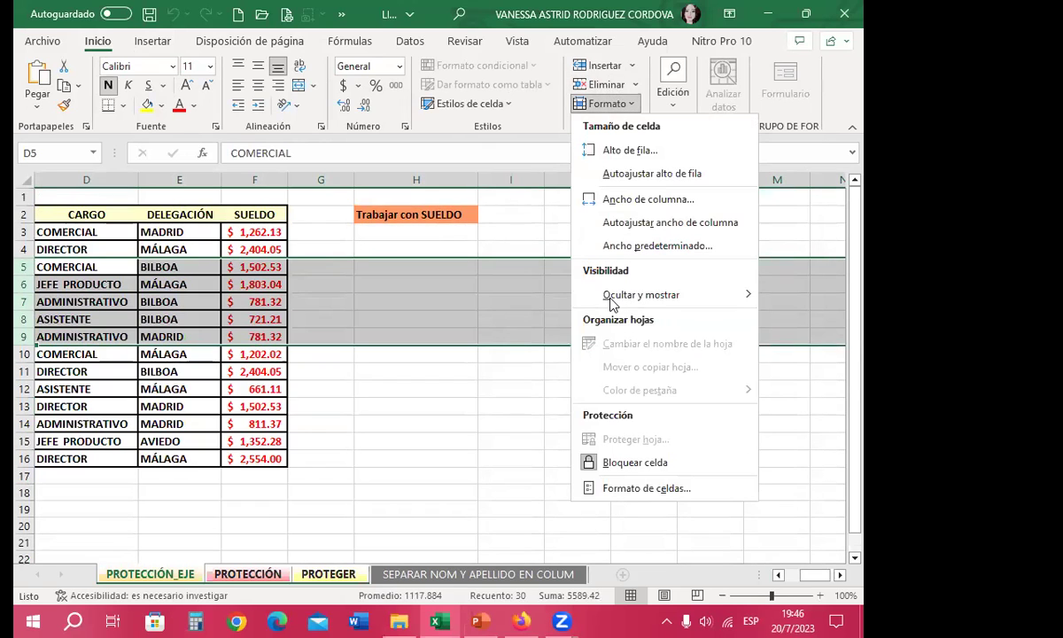
left_click(486, 294)
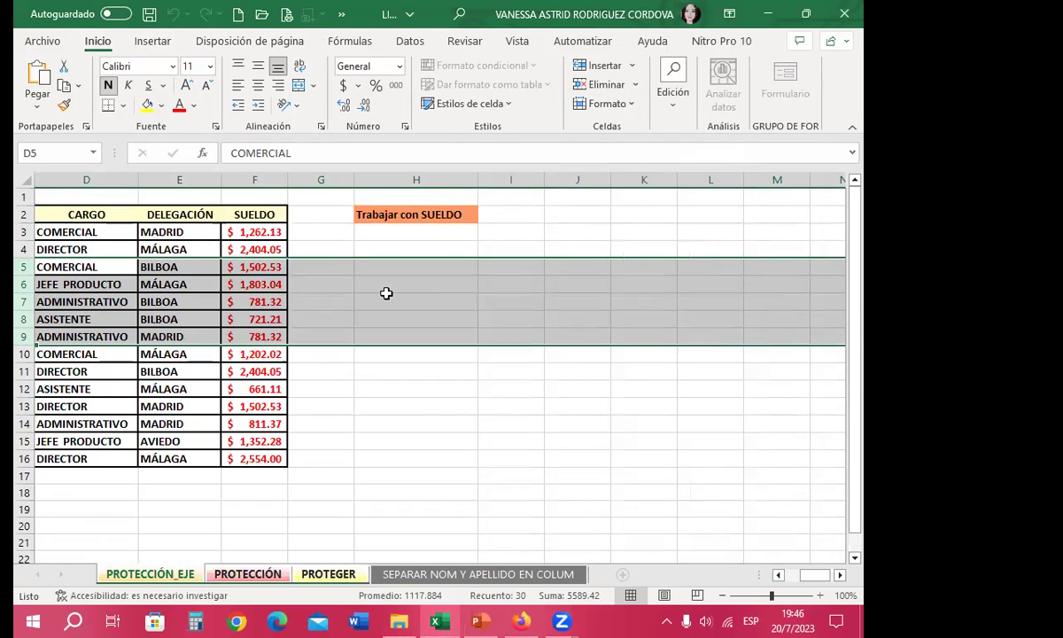
left_click(120, 337)
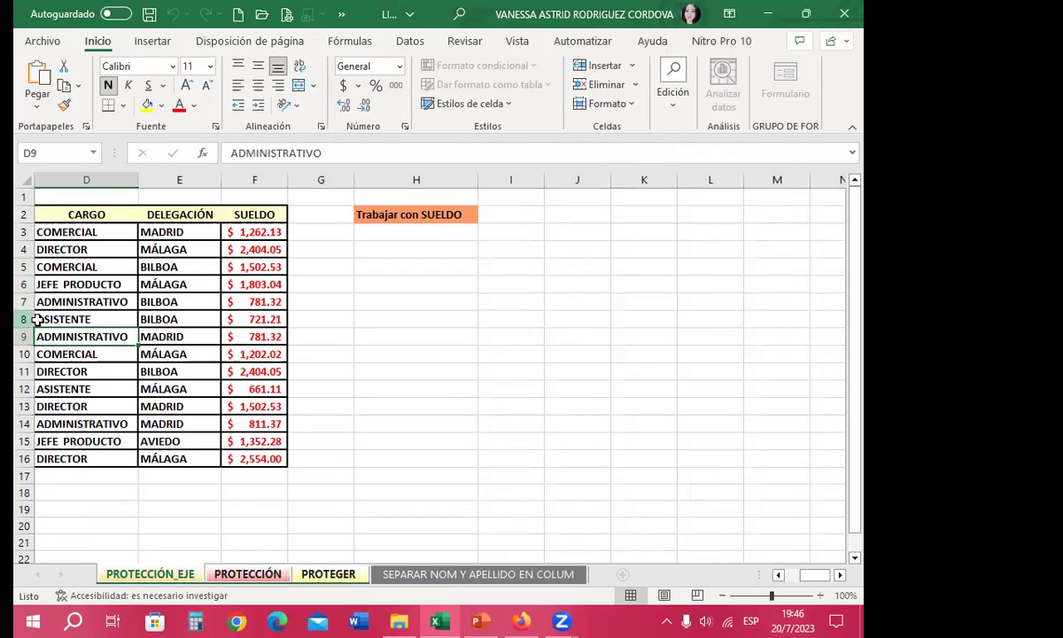
scroll(71, 330, "down", 2)
scroll(83, 318, "down", 2)
scroll(99, 304, "down", 1)
scroll(99, 304, "up", 1)
scroll(98, 304, "up", 1)
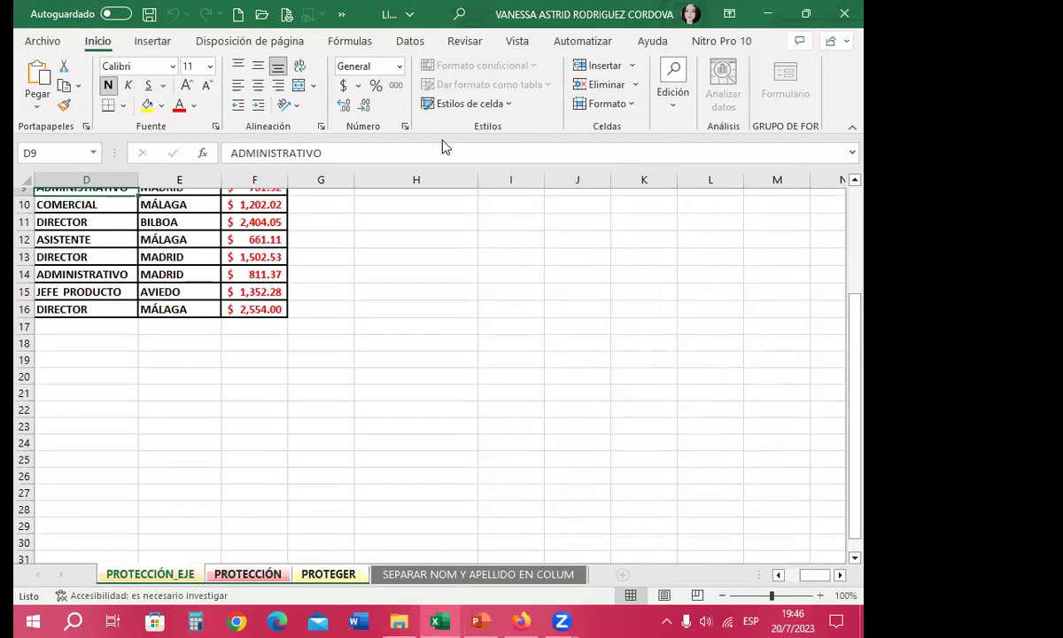
Freeze the top row so row 9 (ADMINISTRATIVO, MADRID, $ 781.32) stays fixed.
left_click(459, 44)
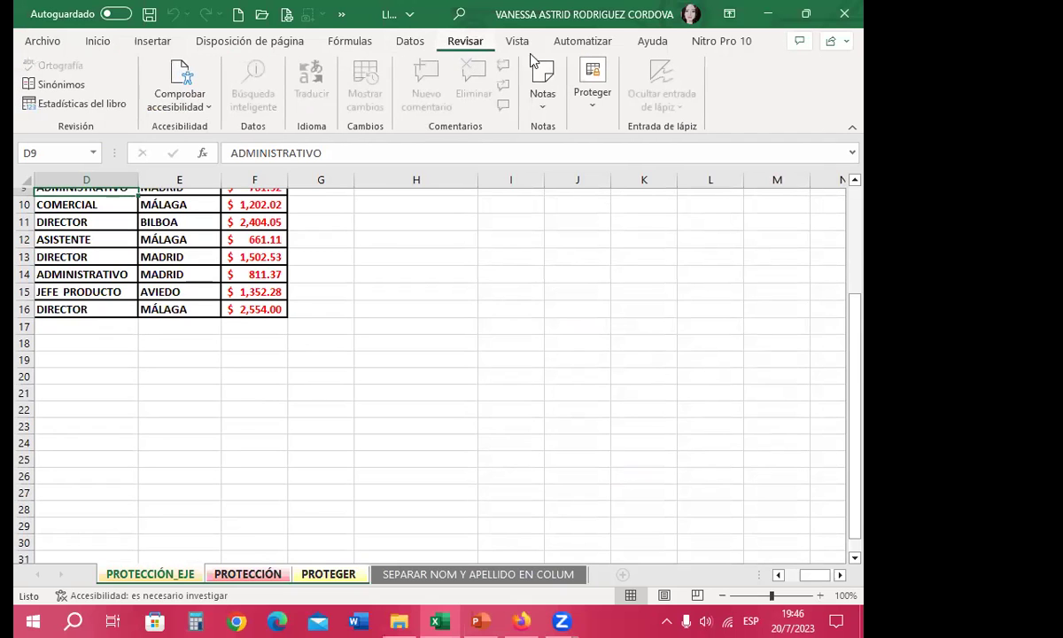
left_click(515, 40)
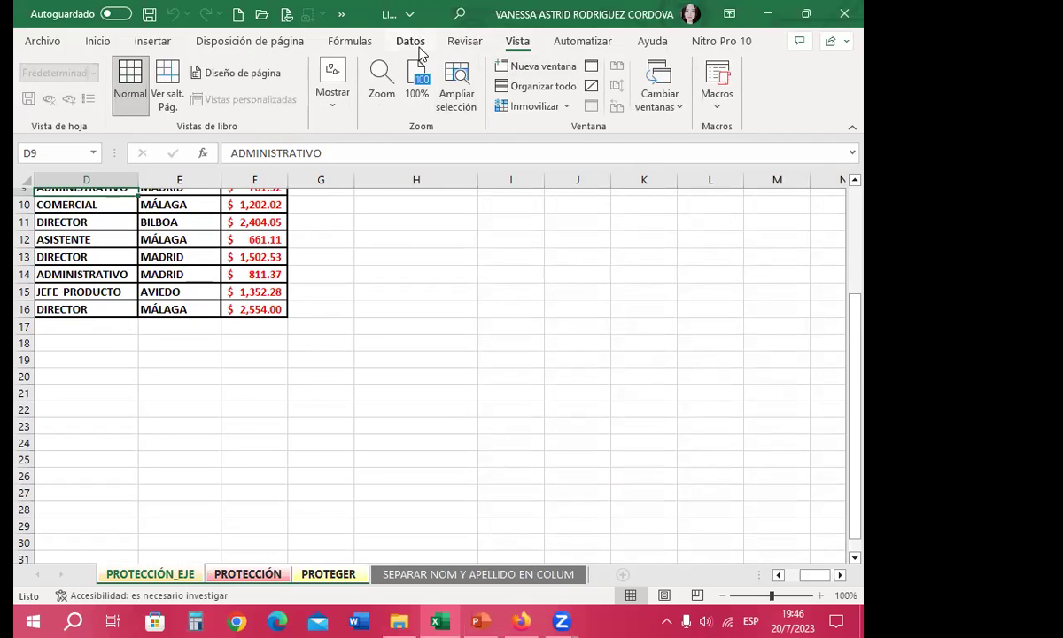
left_click(410, 42)
left_click(518, 44)
left_click(533, 105)
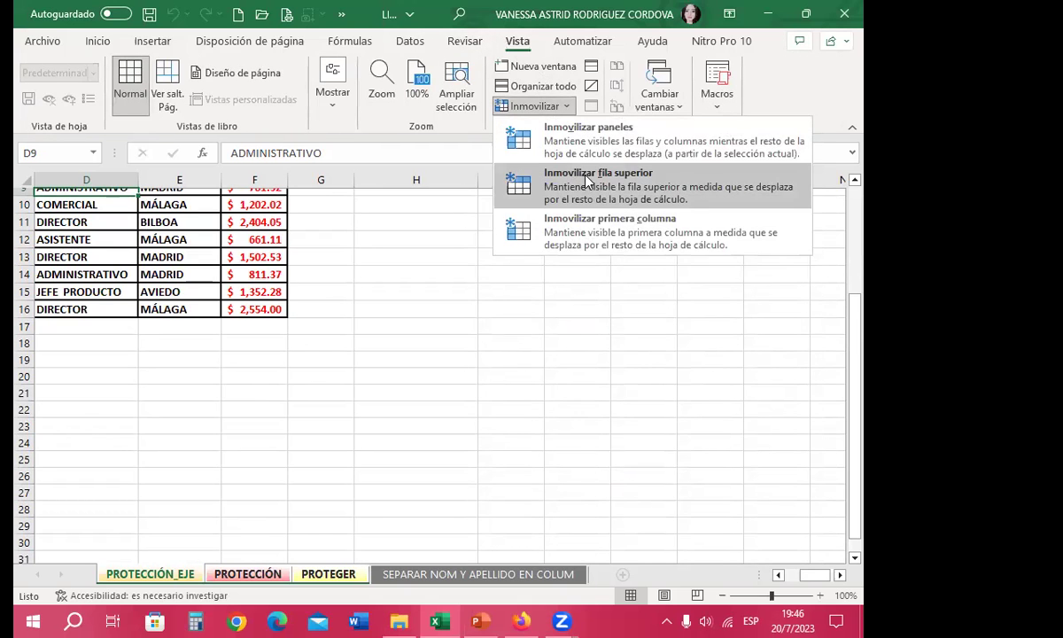
left_click(551, 177)
Scroll up and down to test the frozen row, then scroll left to columns A and B.
scroll(358, 320, "down", 4)
scroll(360, 322, "down", 3)
scroll(359, 322, "down", 4)
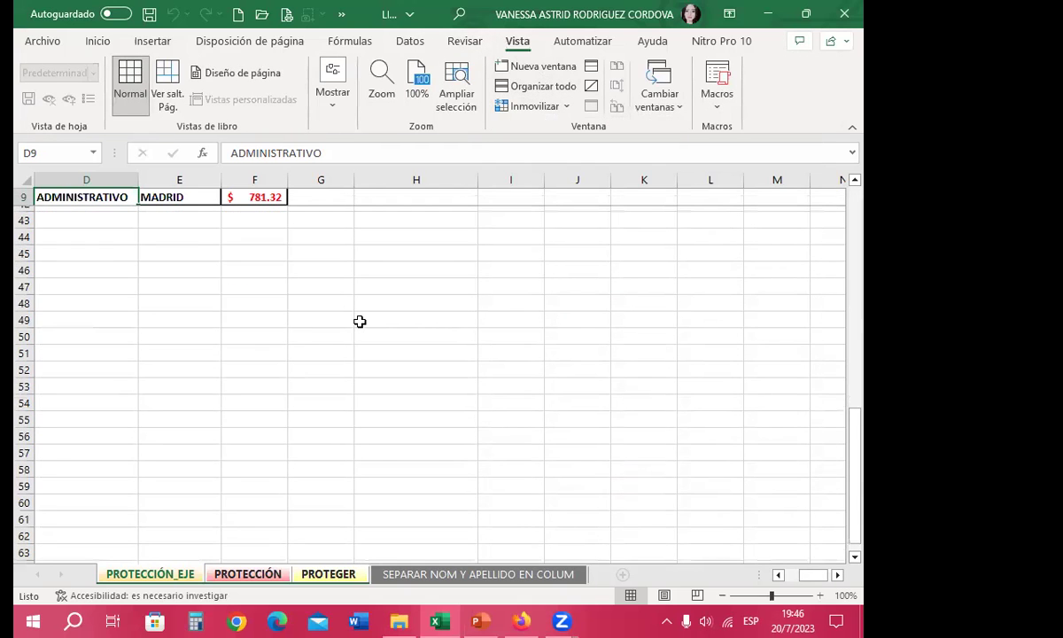
scroll(266, 223, "up", 5)
scroll(221, 213, "up", 5)
scroll(146, 206, "up", 1)
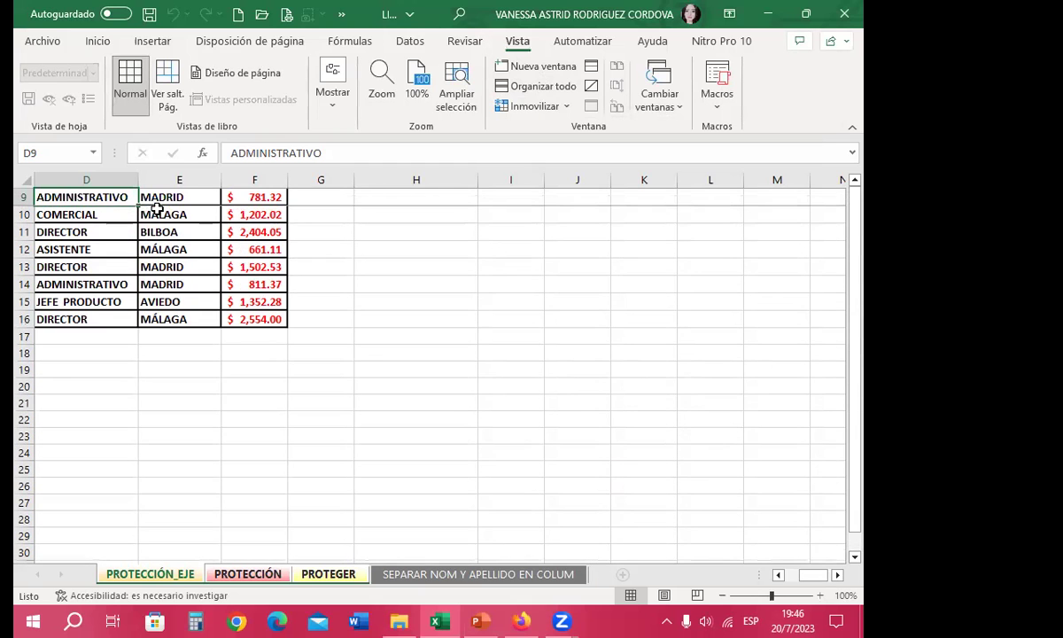
scroll(147, 213, "down", 3)
scroll(147, 226, "down", 2)
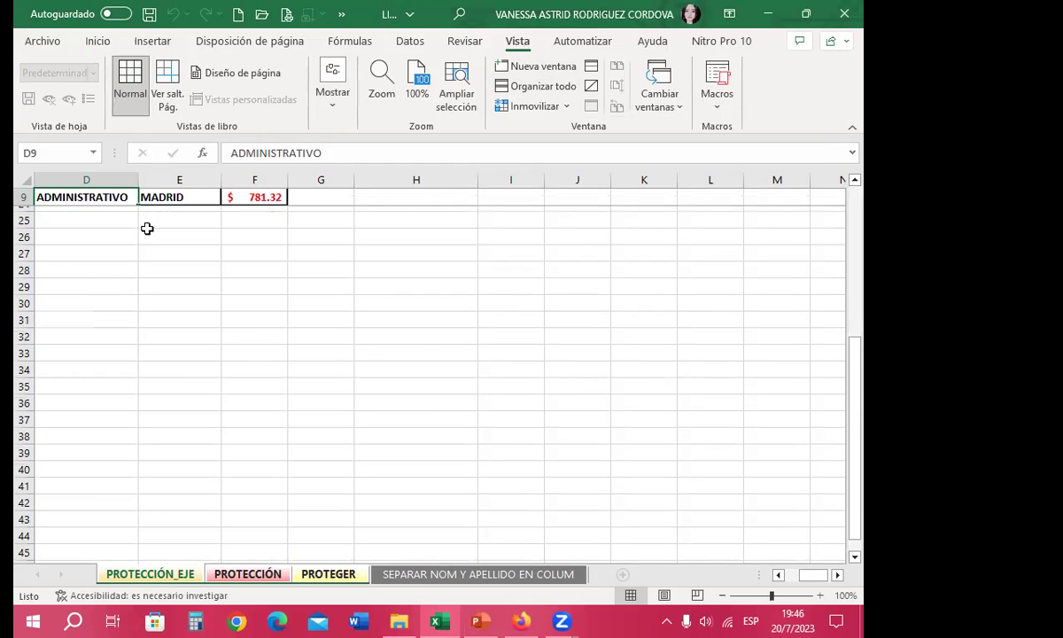
left_click(779, 575)
left_click(778, 576)
Scroll through the sheet to check row 9 stays frozen, with column A fully visible.
left_click(779, 576)
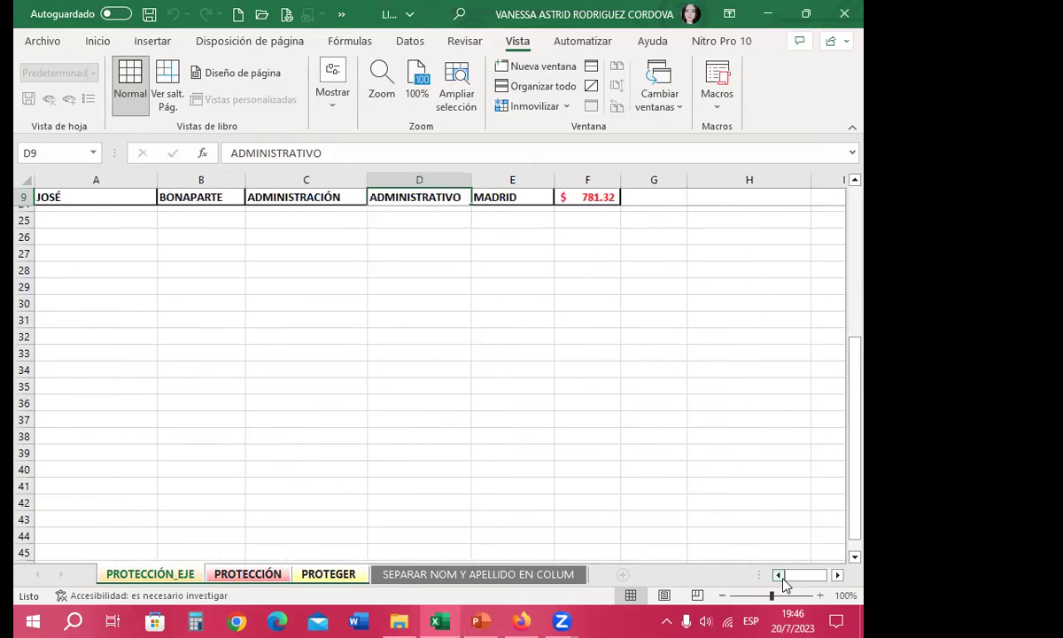
scroll(219, 276, "up", 2)
scroll(199, 298, "up", 3)
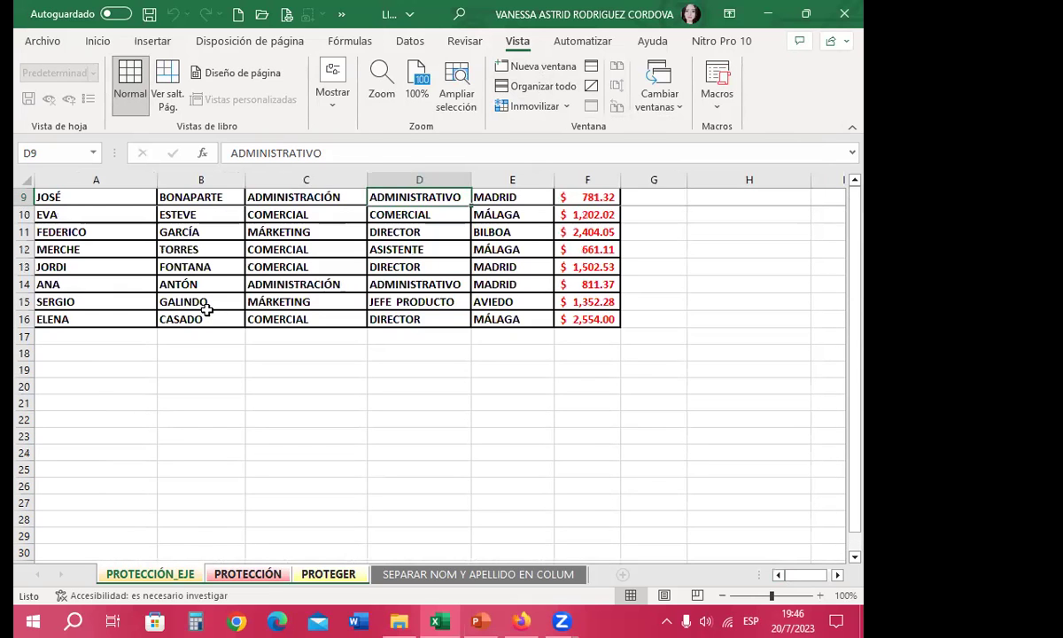
scroll(206, 304, "down", 2)
scroll(171, 294, "up", 2)
scroll(168, 283, "up", 1)
scroll(55, 257, "down", 2)
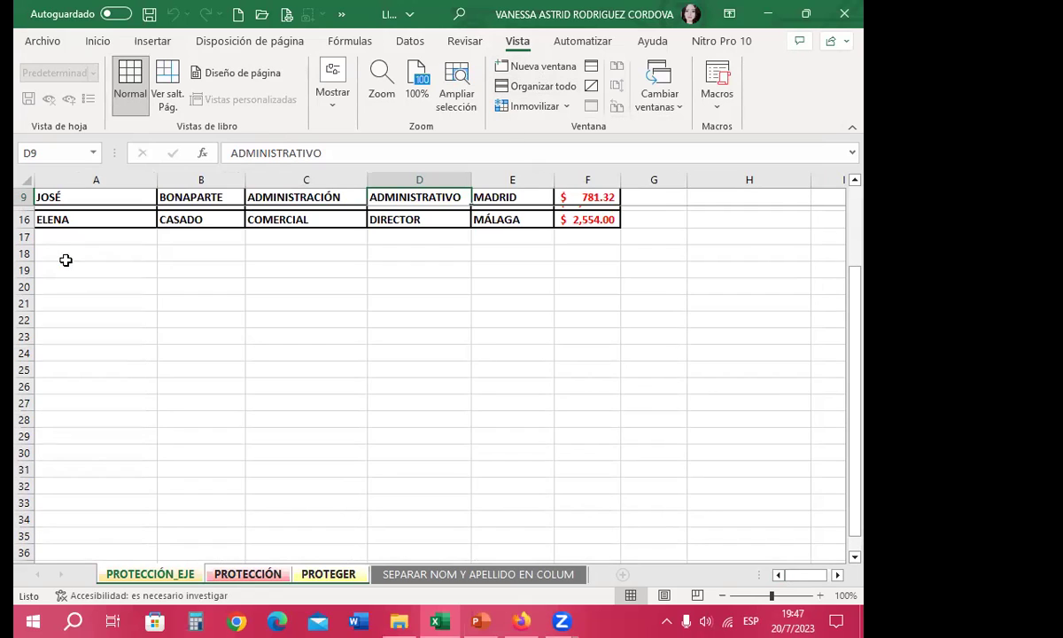
scroll(78, 245, "down", 1)
scroll(111, 253, "down", 2)
scroll(113, 255, "up", 4)
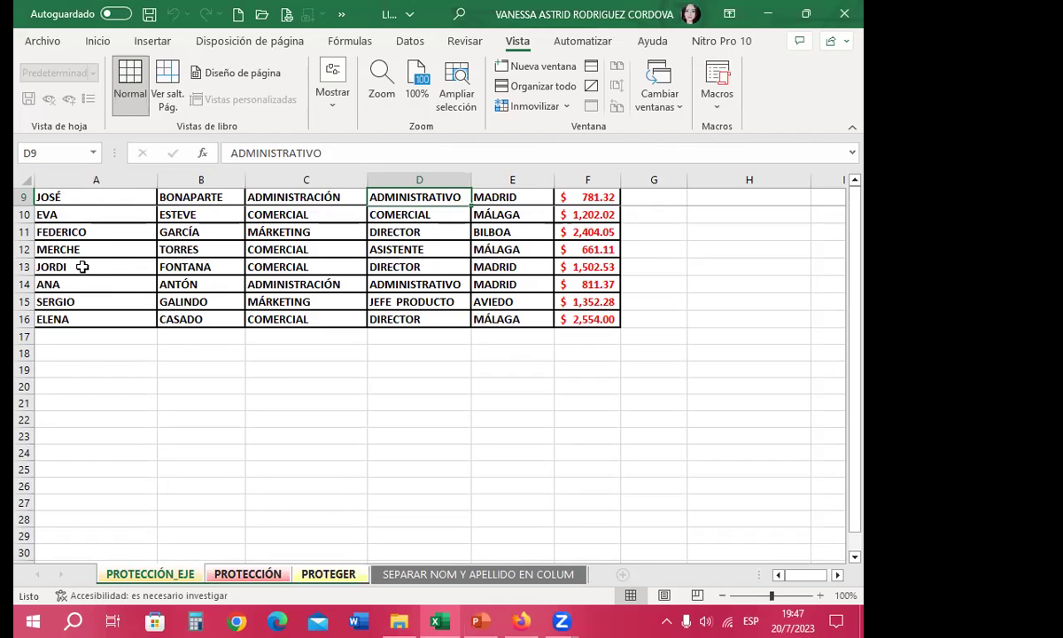
Unfreeze the panes with Movilizar paneles and select cell B14.
left_click(535, 106)
left_click(556, 144)
left_click(204, 283)
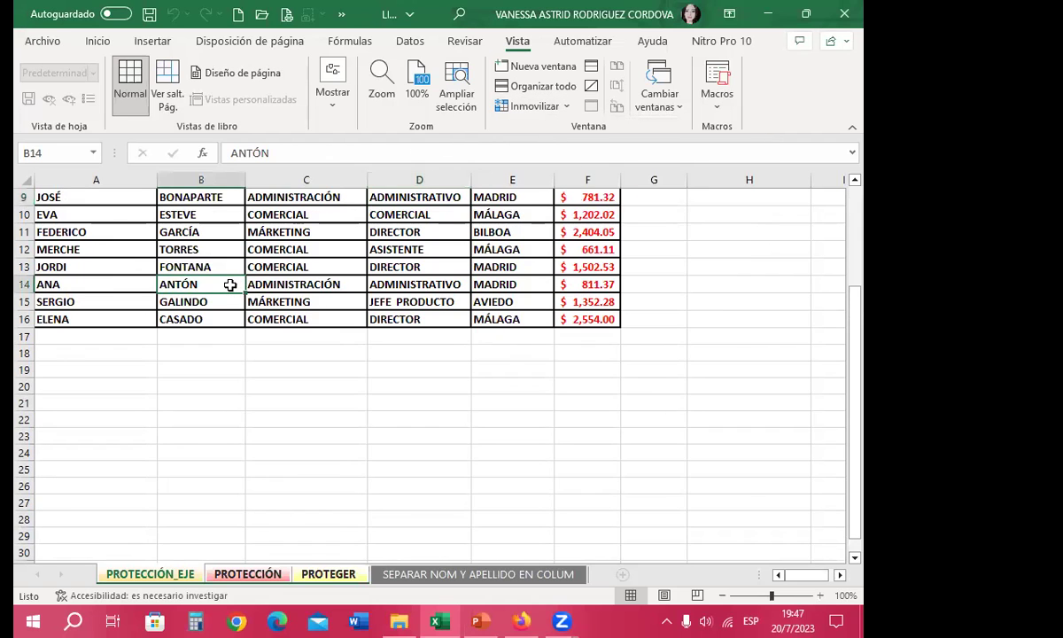
scroll(186, 301, "up", 3)
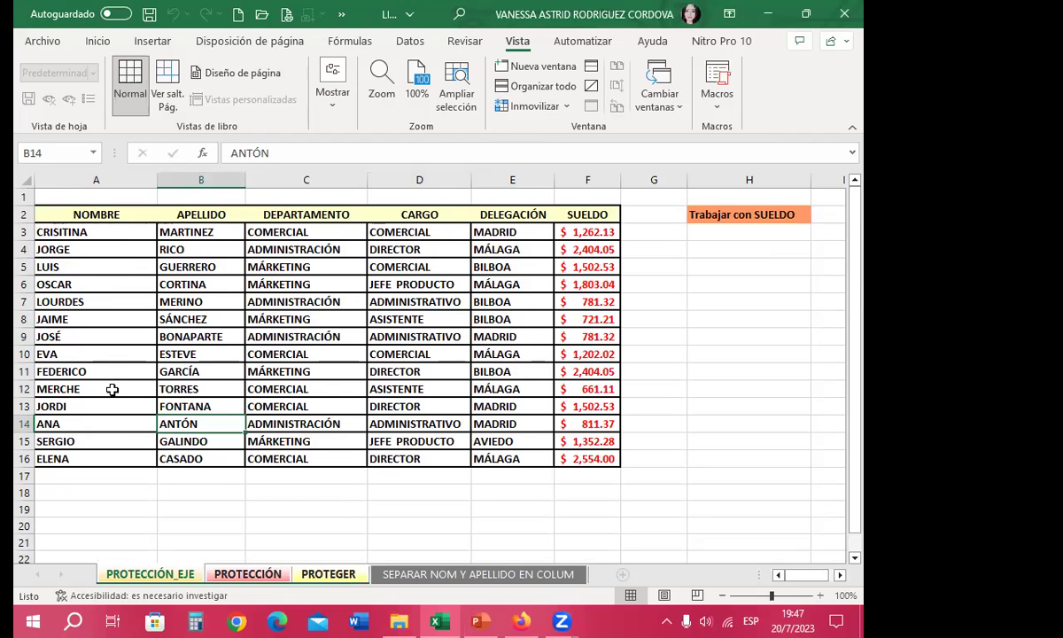
scroll(124, 383, "down", 2)
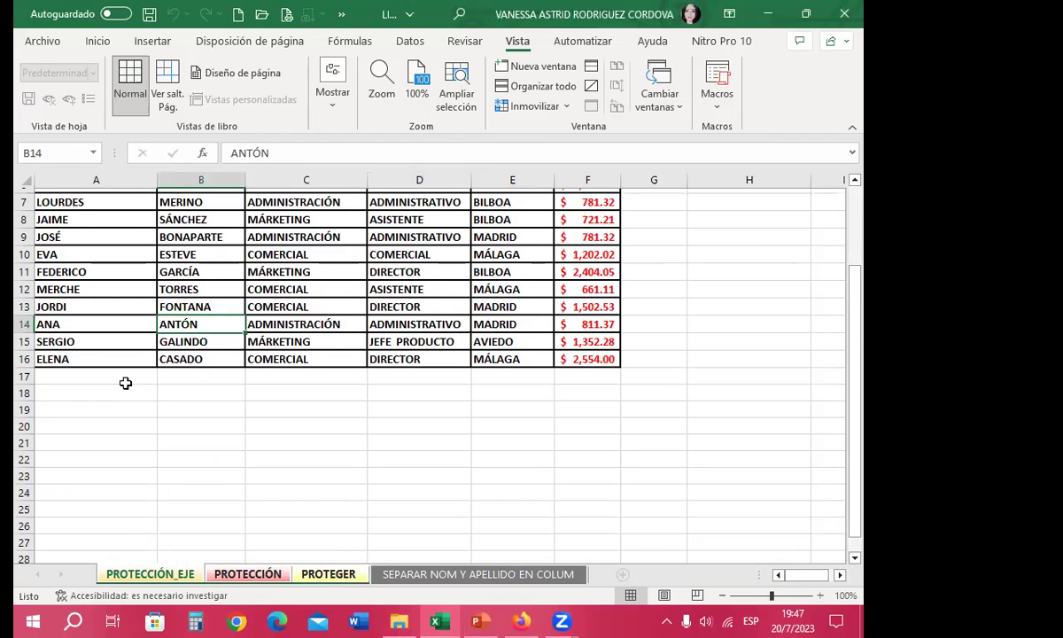
scroll(125, 382, "up", 2)
left_click(128, 382)
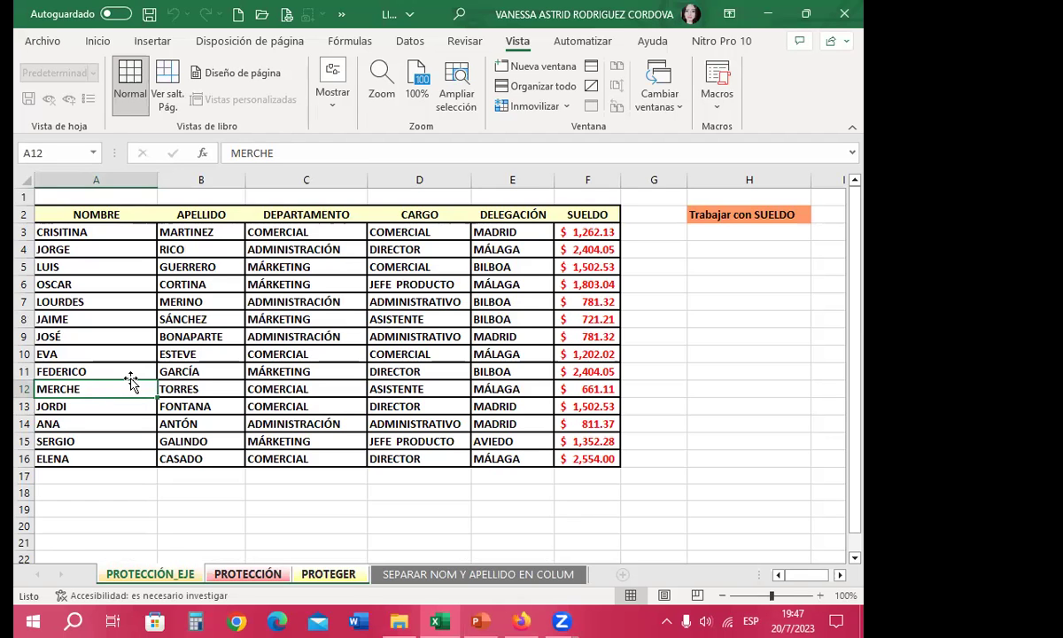
scroll(124, 381, "down", 2)
scroll(112, 381, "down", 3)
scroll(113, 379, "up", 2)
scroll(114, 378, "up", 3)
left_click(83, 368)
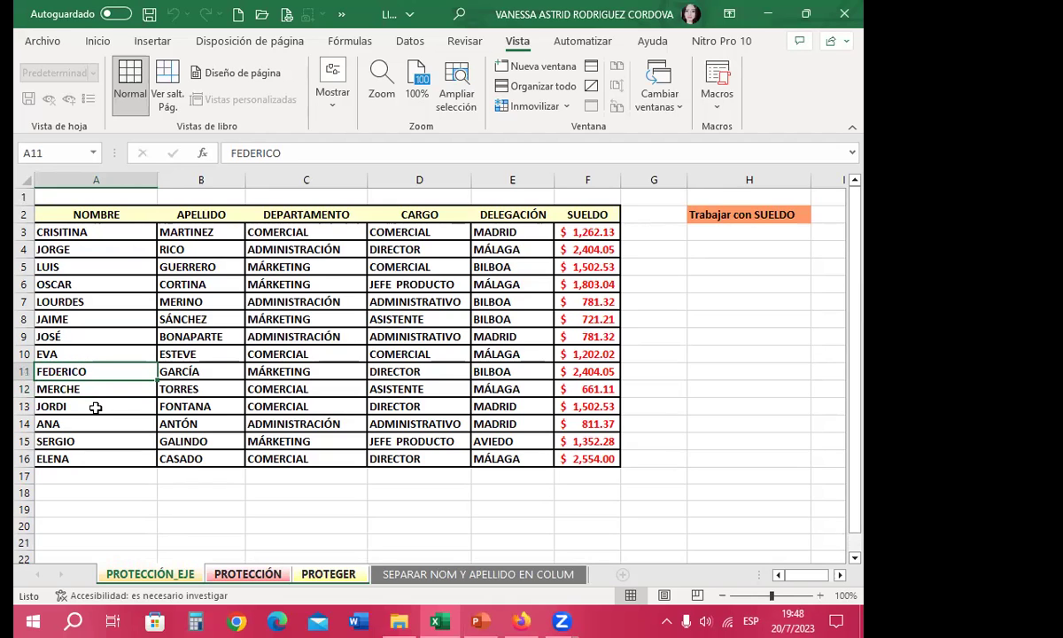
left_click_drag(26, 293, 79, 310)
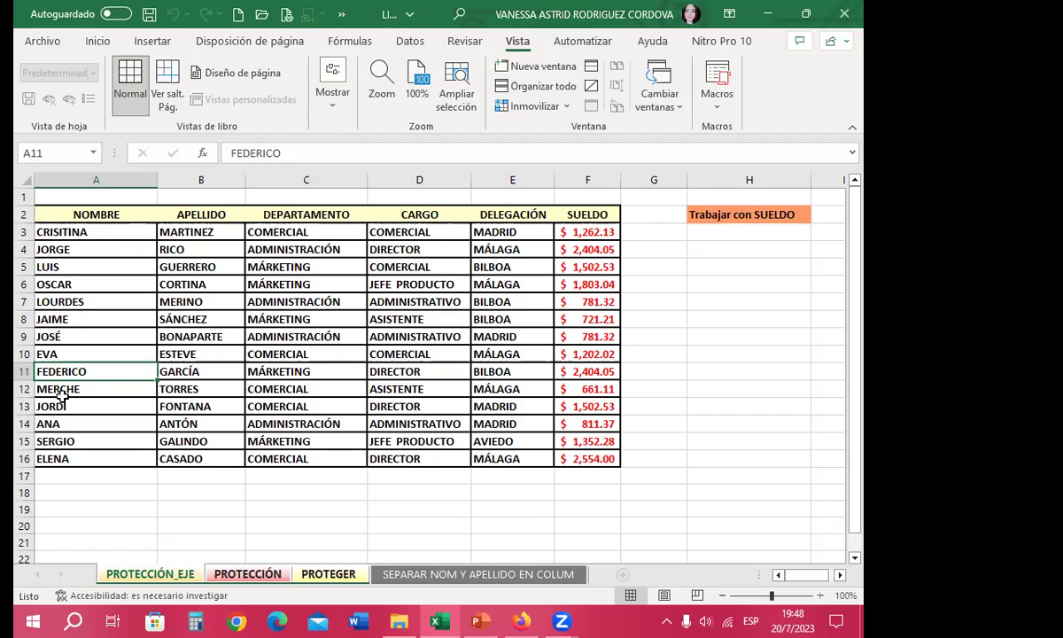
left_click(88, 323)
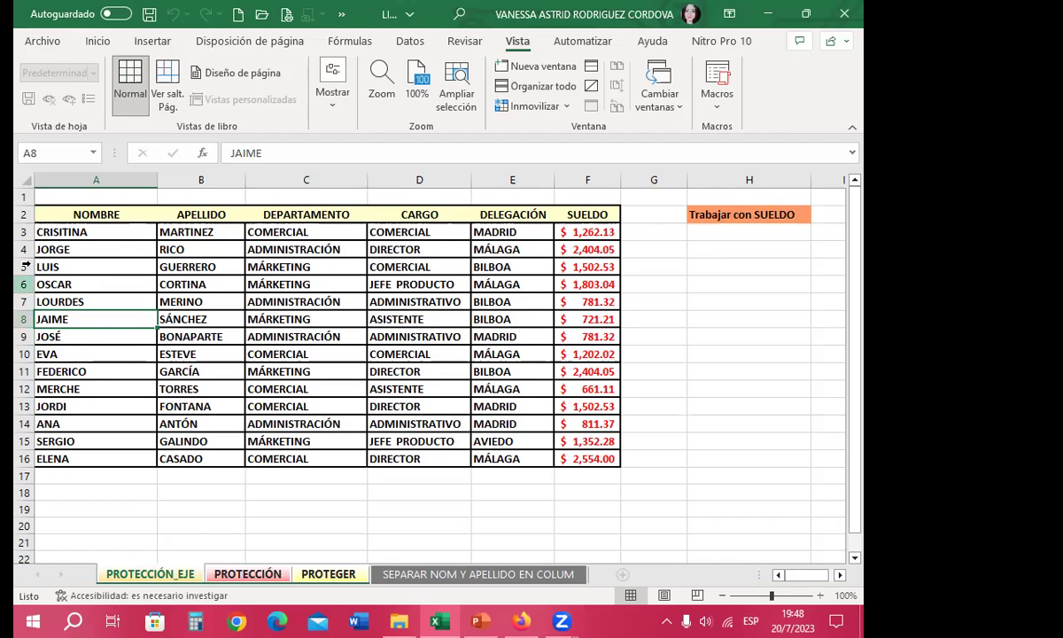
Scroll down and back up through the 14-employee salary table in rows 3–16.
scroll(119, 379, "down", 8)
scroll(119, 379, "down", 5)
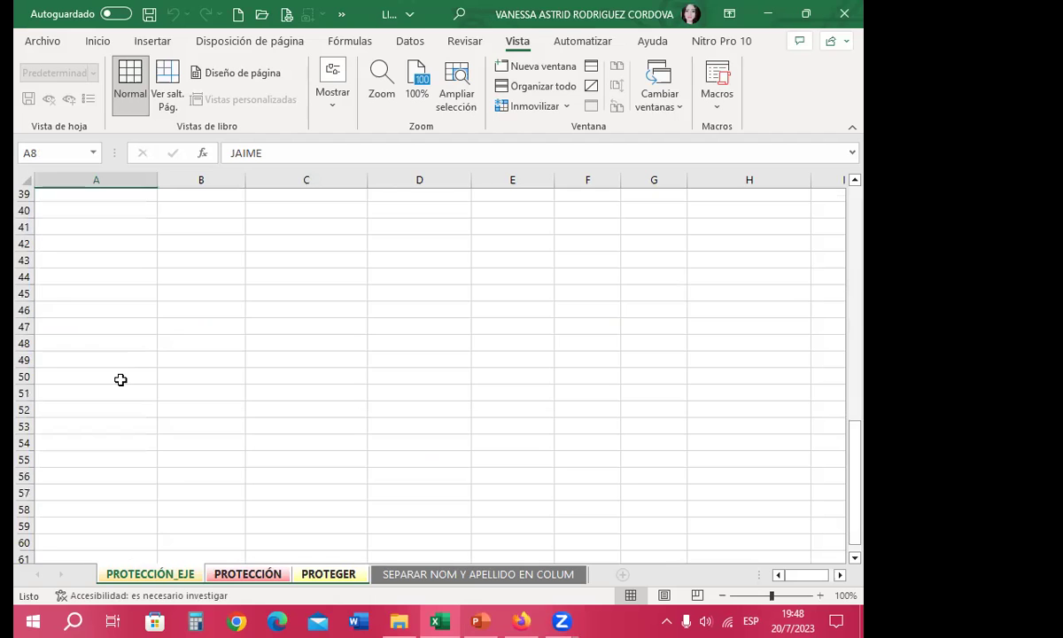
scroll(121, 380, "up", 8)
scroll(124, 372, "up", 4)
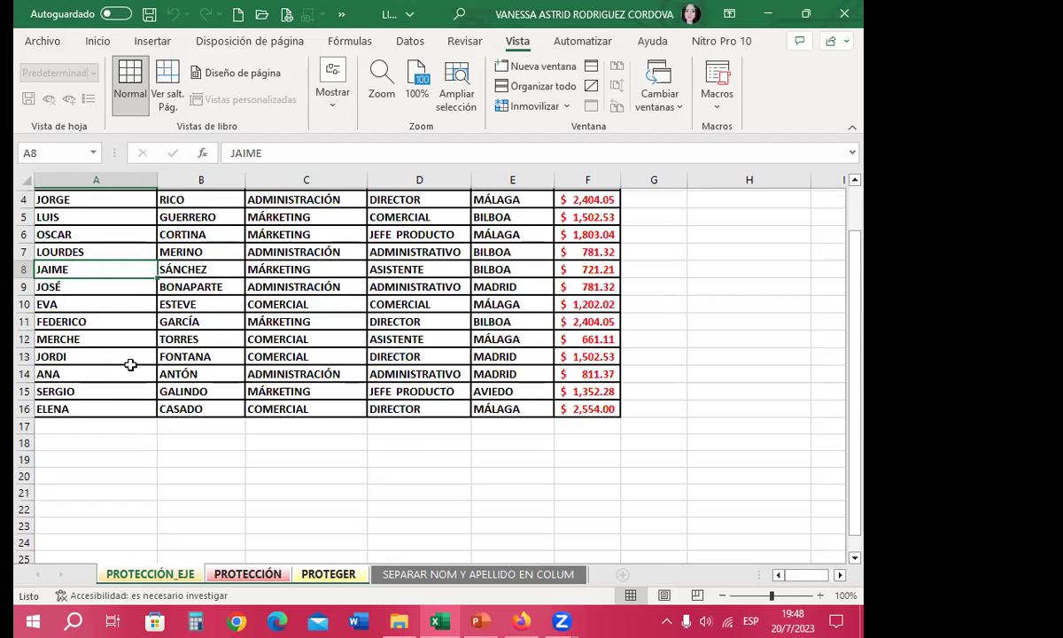
scroll(130, 365, "up", 1)
scroll(128, 392, "down", 3)
scroll(128, 391, "down", 5)
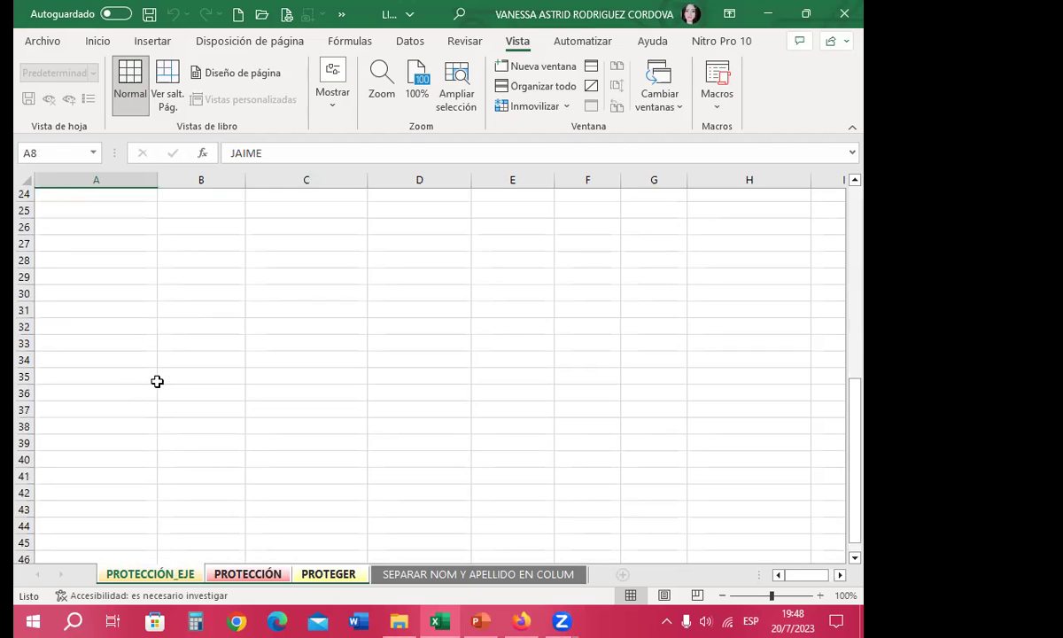
scroll(156, 381, "up", 3)
scroll(157, 379, "up", 4)
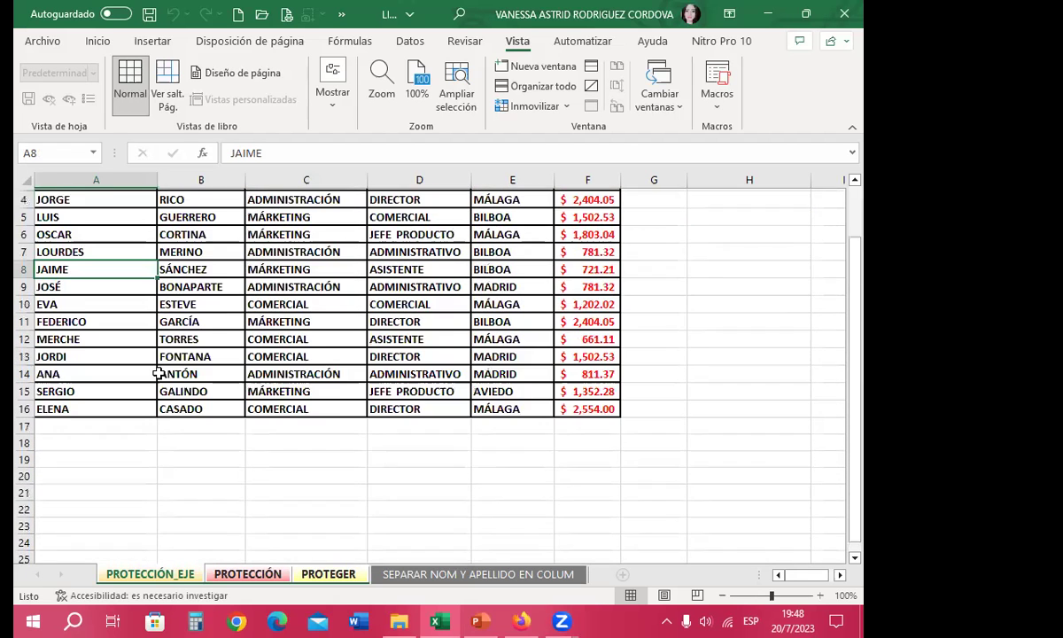
scroll(156, 372, "up", 1)
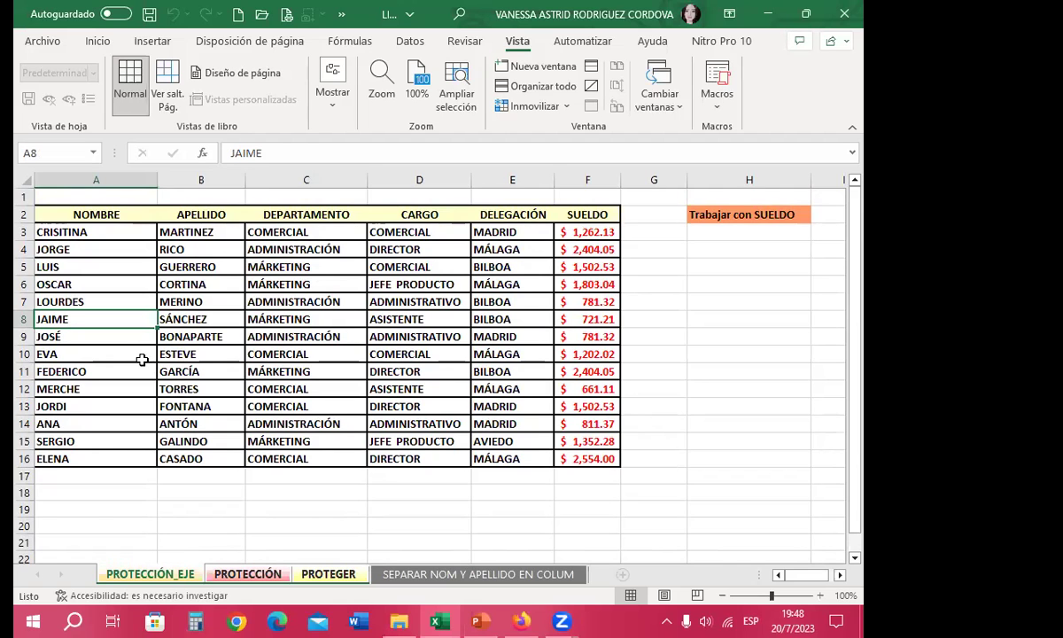
scroll(89, 346, "down", 2)
scroll(98, 354, "down", 1)
scroll(142, 381, "up", 2)
scroll(162, 398, "up", 1)
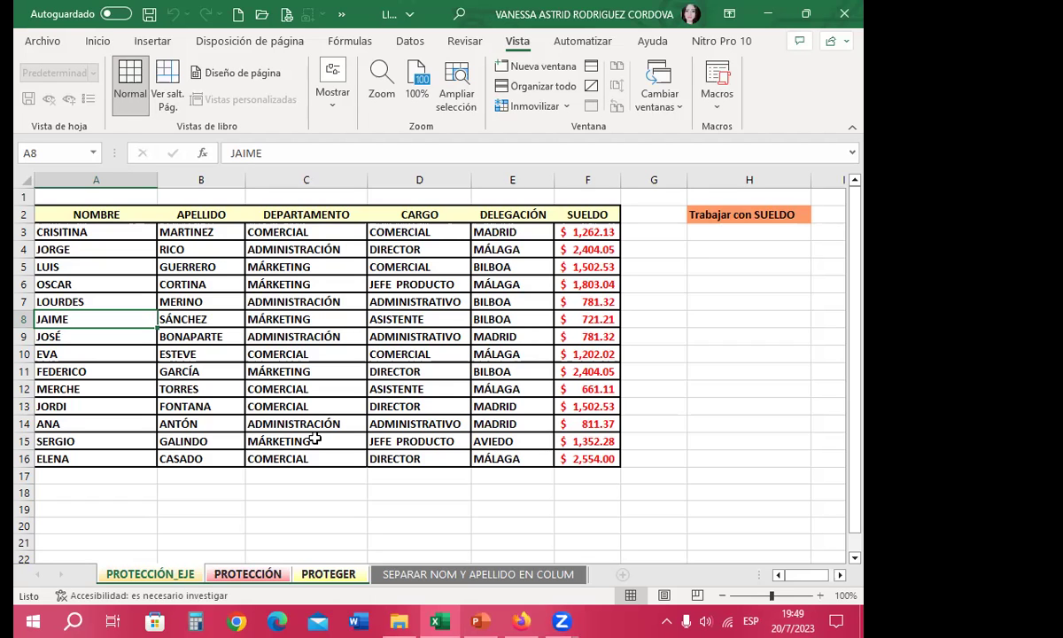
scroll(92, 385, "down", 3)
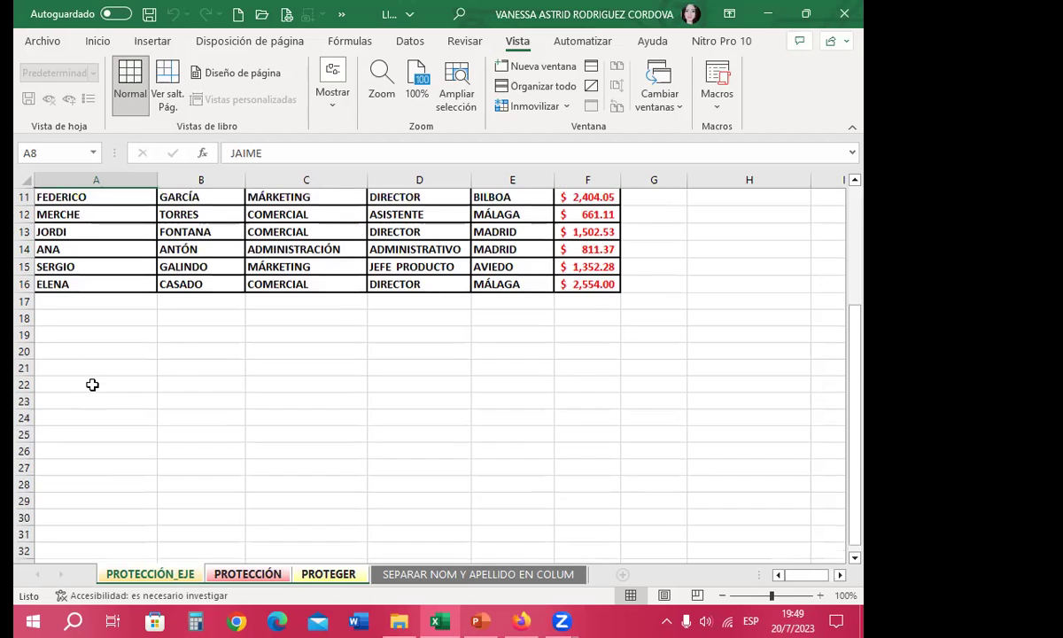
scroll(92, 384, "up", 4)
scroll(119, 399, "down", 2)
scroll(137, 405, "down", 1)
scroll(137, 405, "up", 4)
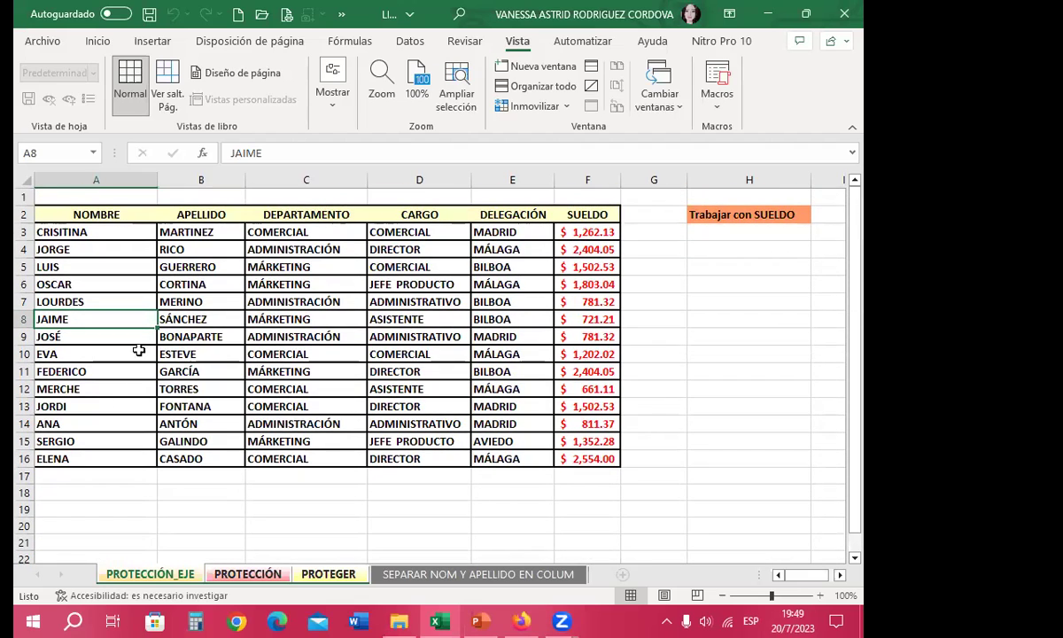
scroll(83, 367, "down", 1)
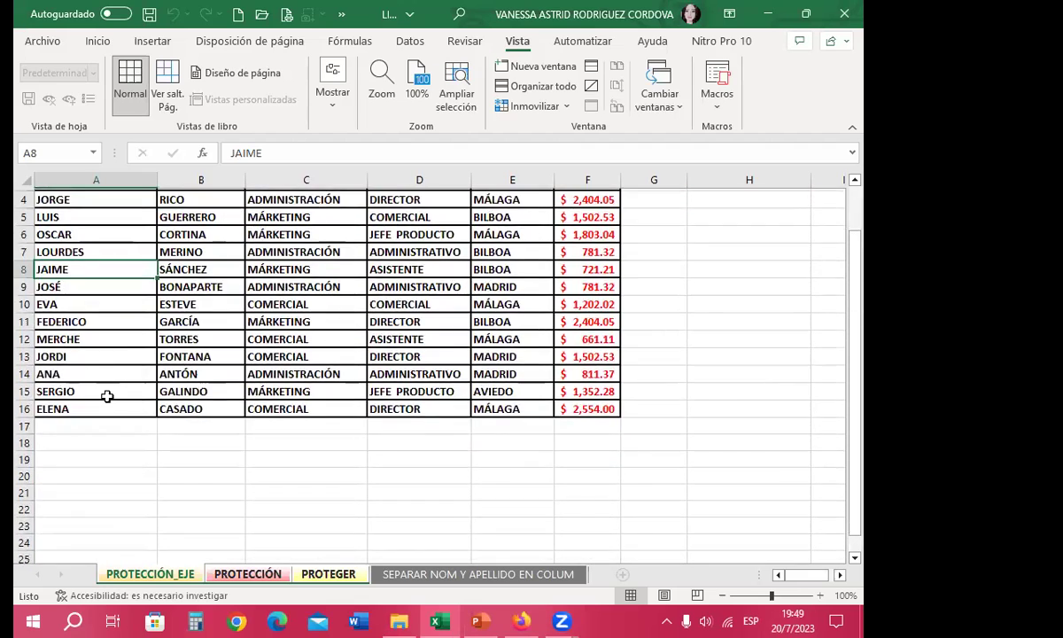
scroll(106, 399, "down", 2)
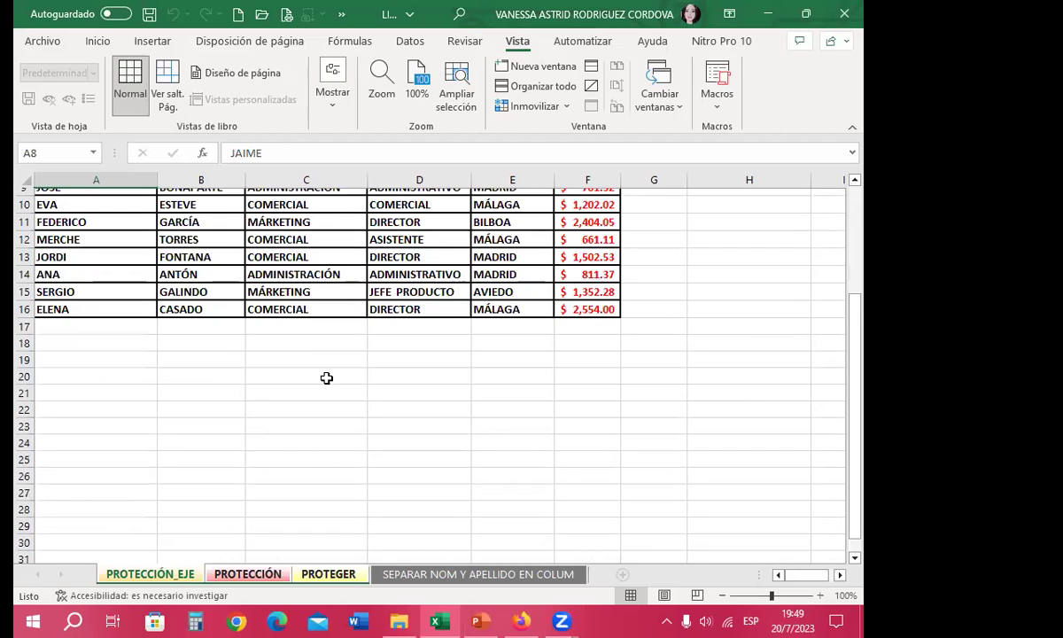
scroll(312, 395, "up", 2)
scroll(330, 425, "up", 1)
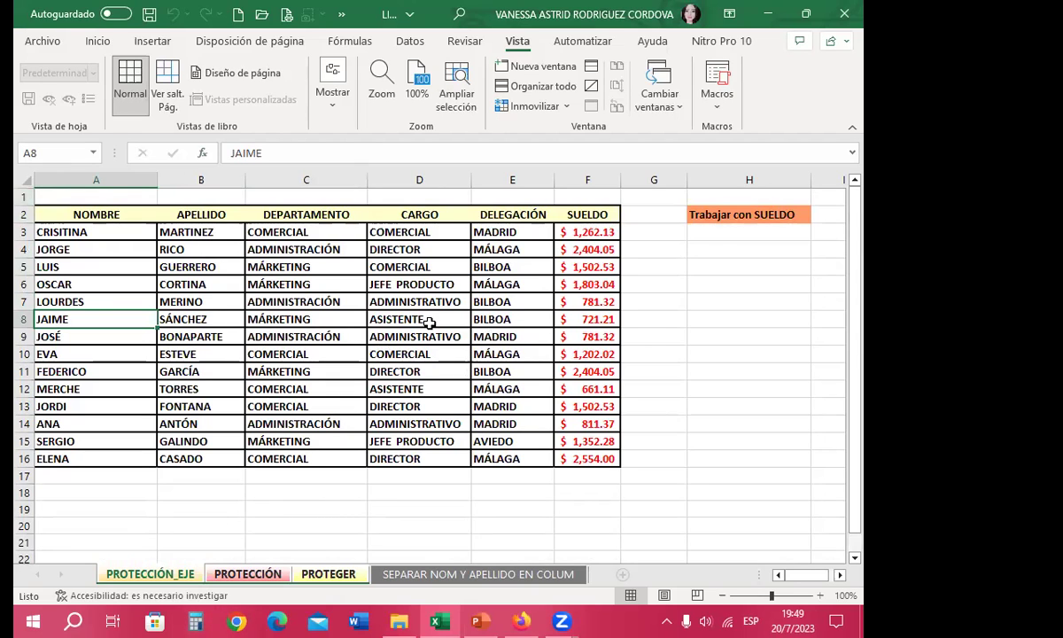
Bring up the Revisar protection options, then select the first salary value in F3.
left_click(466, 40)
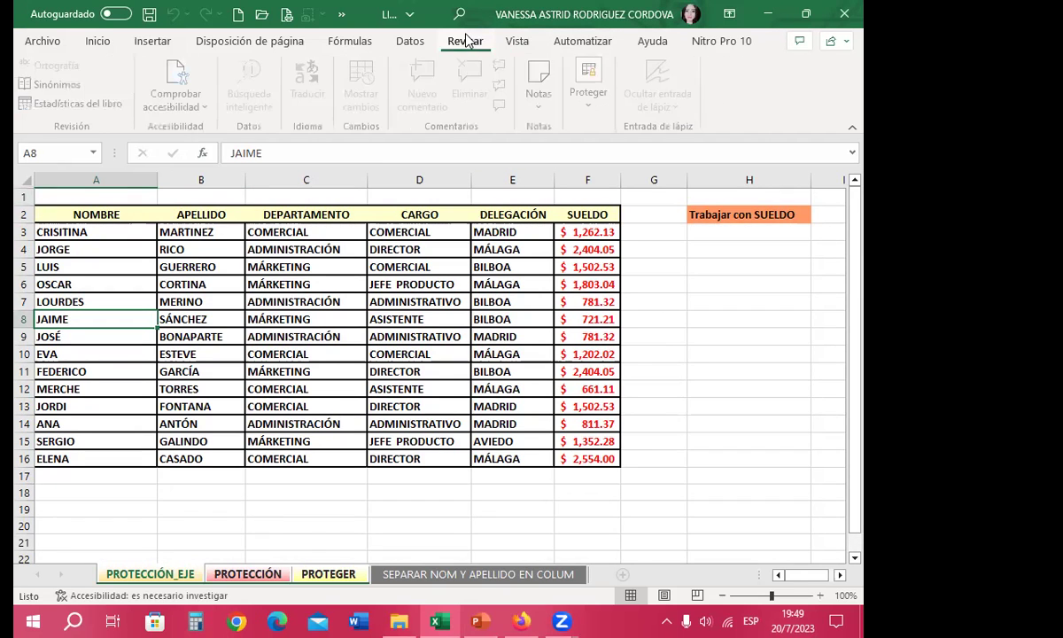
left_click(592, 89)
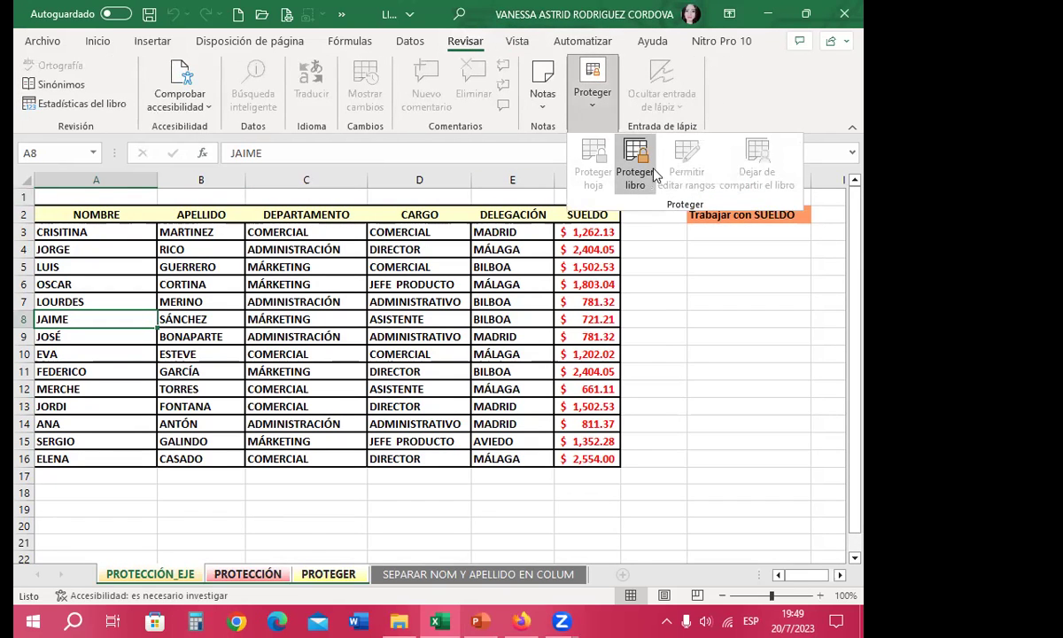
left_click(576, 292)
left_click(580, 233)
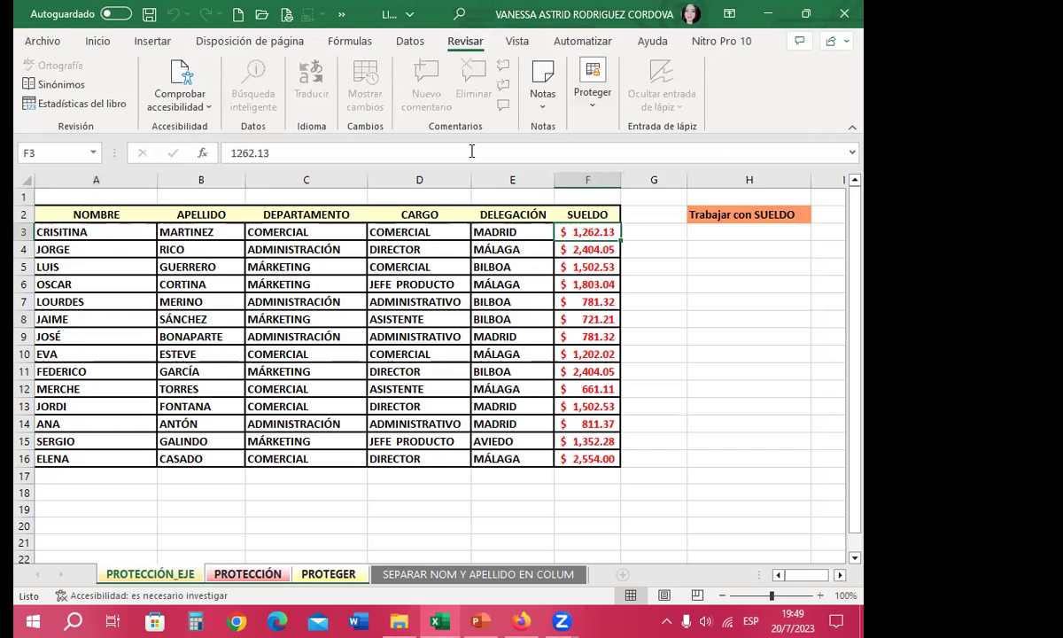
Unprotect the workbook structure by entering its password in Desproteger libro.
left_click(592, 84)
left_click(596, 155)
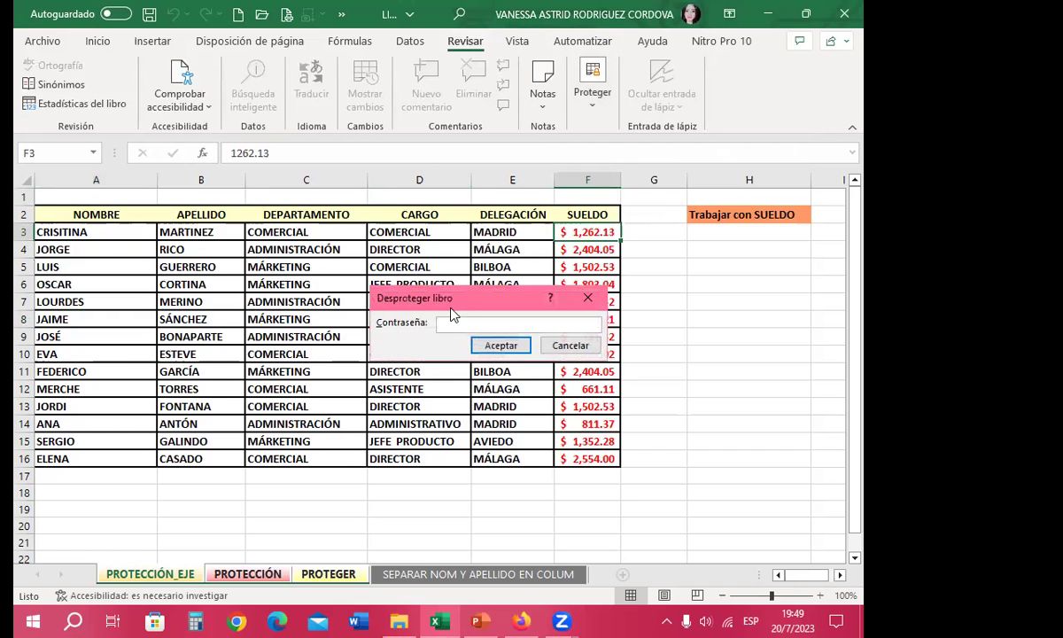
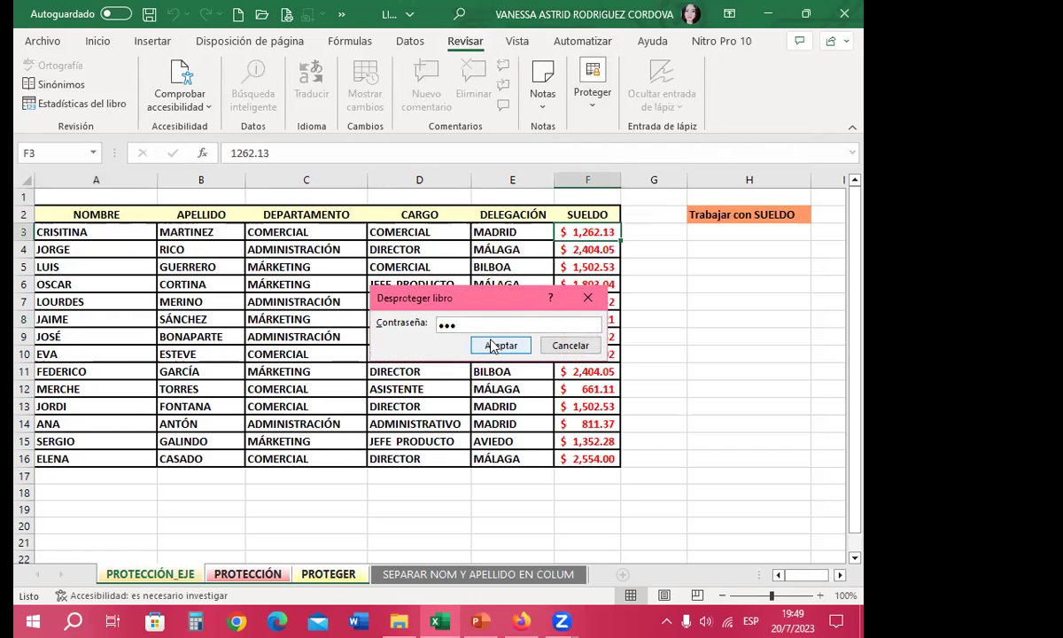
left_click(489, 348)
left_click(416, 340)
left_click(60, 317)
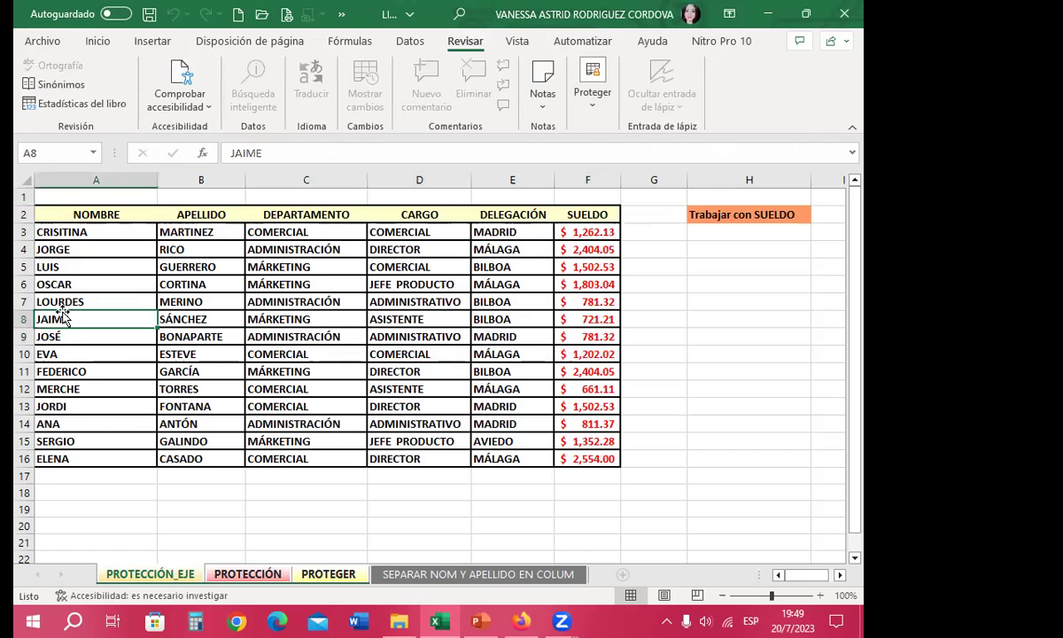
left_click(456, 301)
Open the Proteger libro dialog again and dismiss it.
left_click(598, 102)
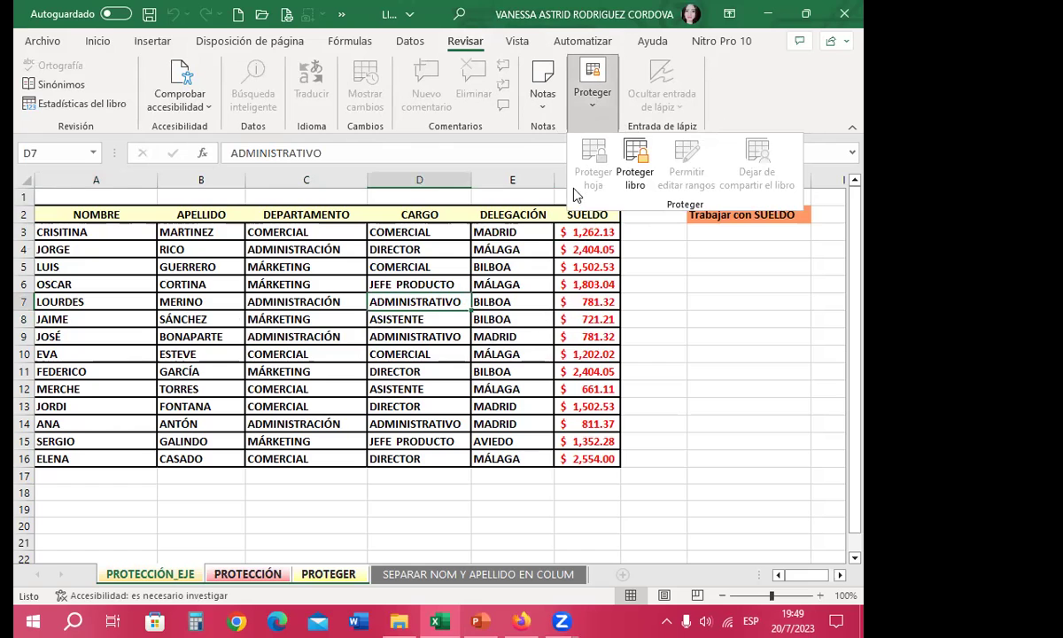
left_click(449, 249)
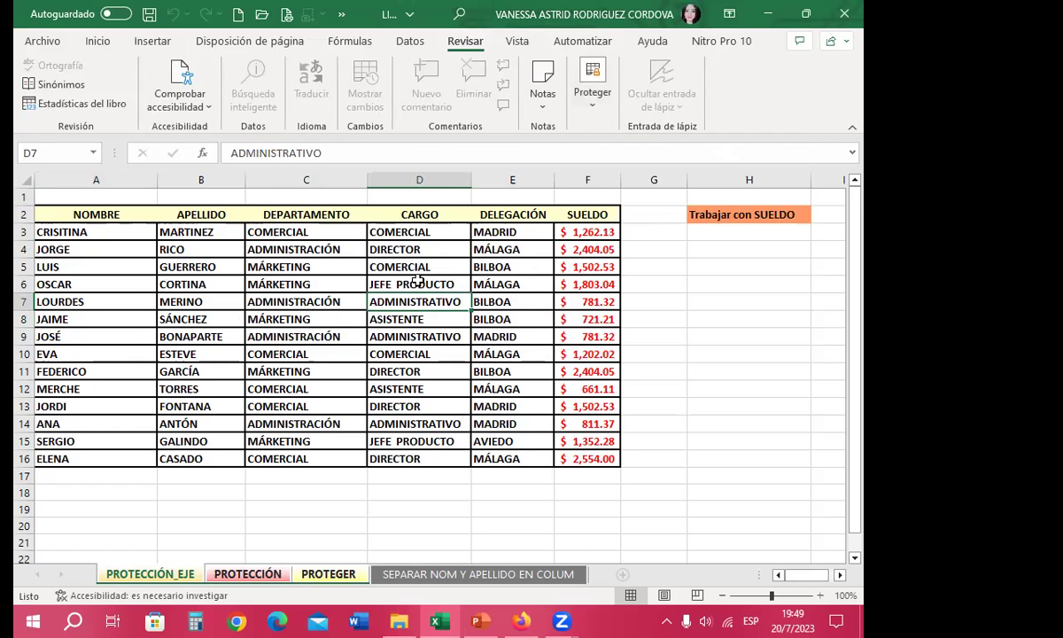
left_click(98, 42)
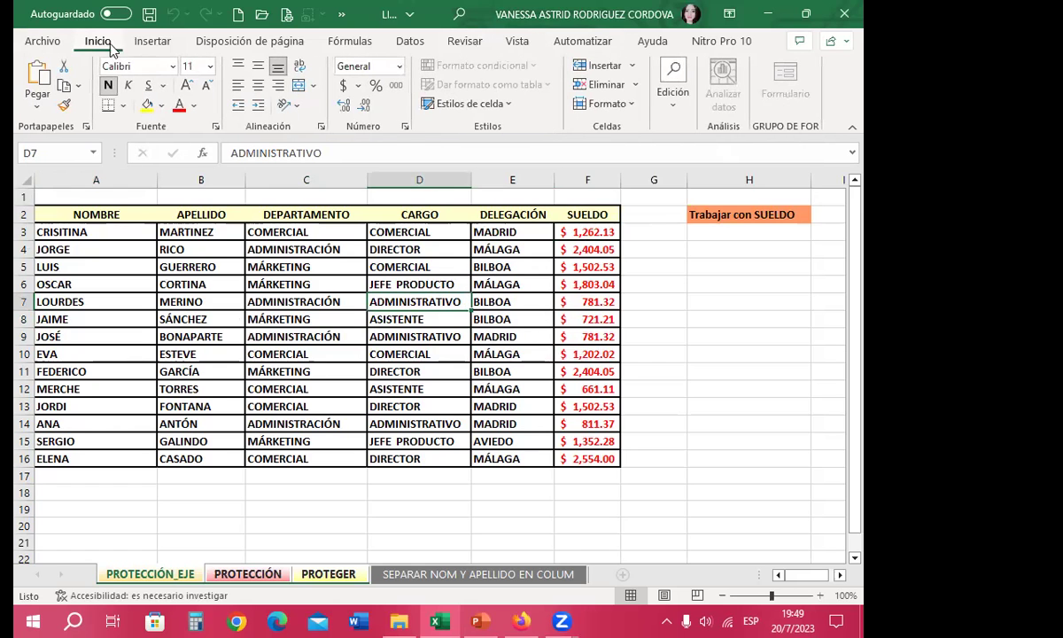
left_click(465, 42)
left_click(589, 84)
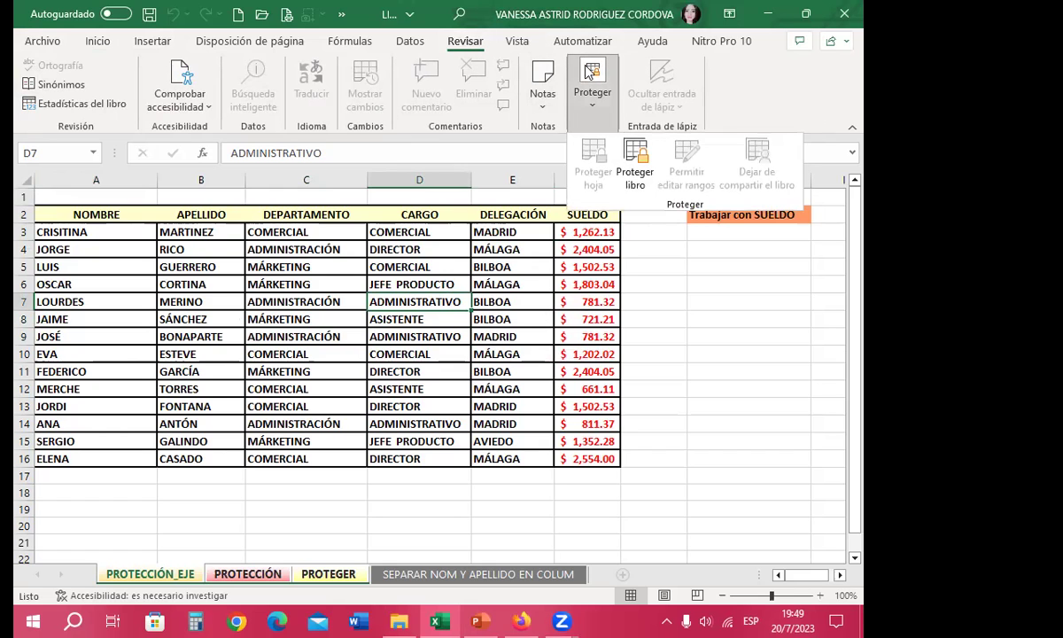
left_click(632, 174)
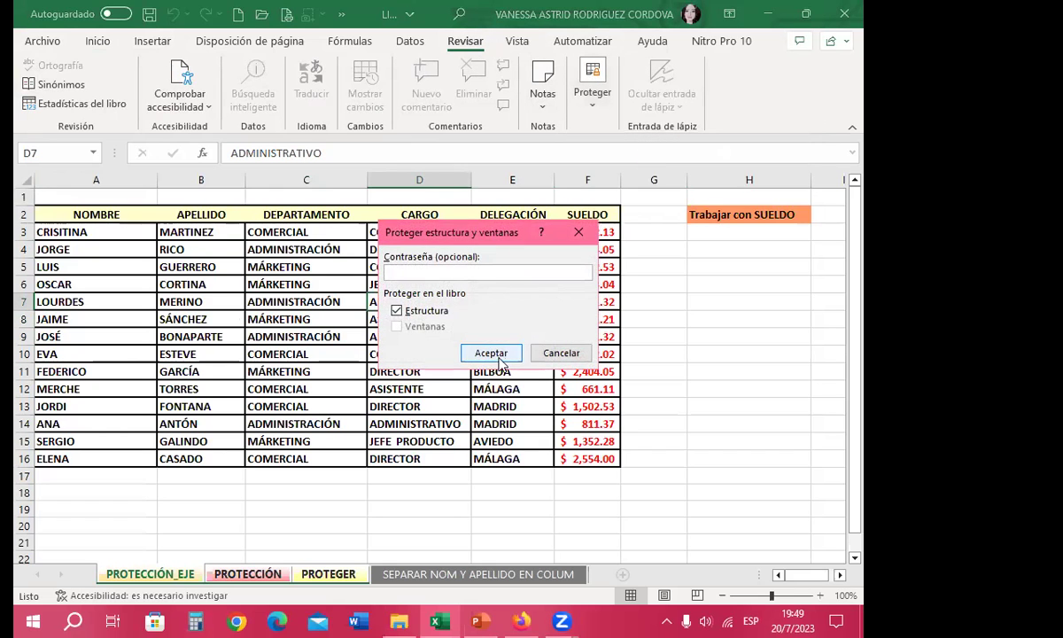
left_click(512, 351)
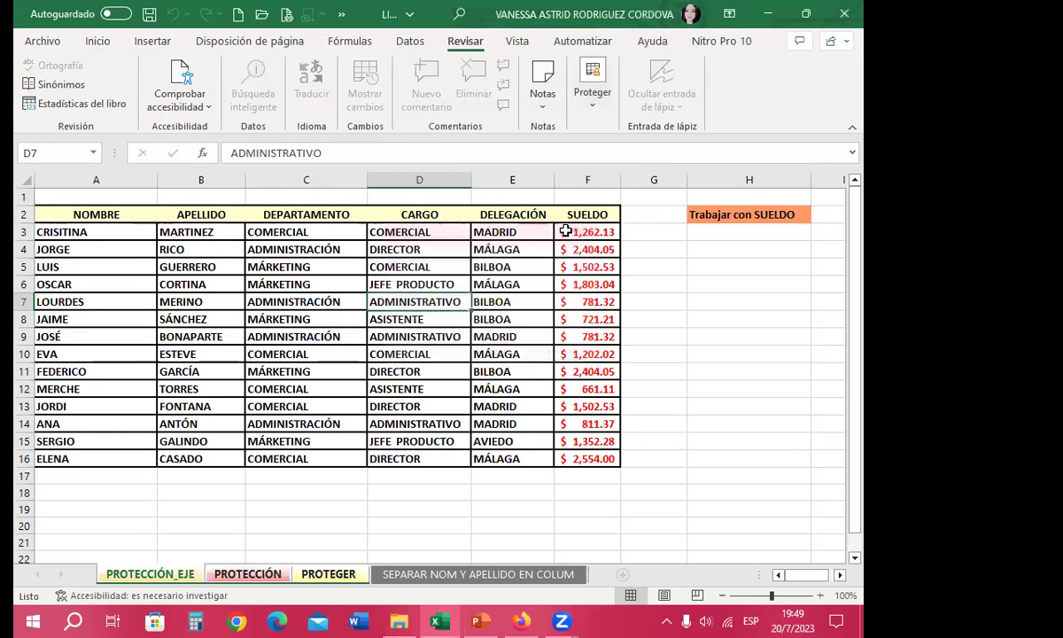
Select cells G8, F8 and E7, check the protection options, and select D16.
left_click(660, 317)
left_click(585, 319)
left_click(509, 301)
left_click(592, 84)
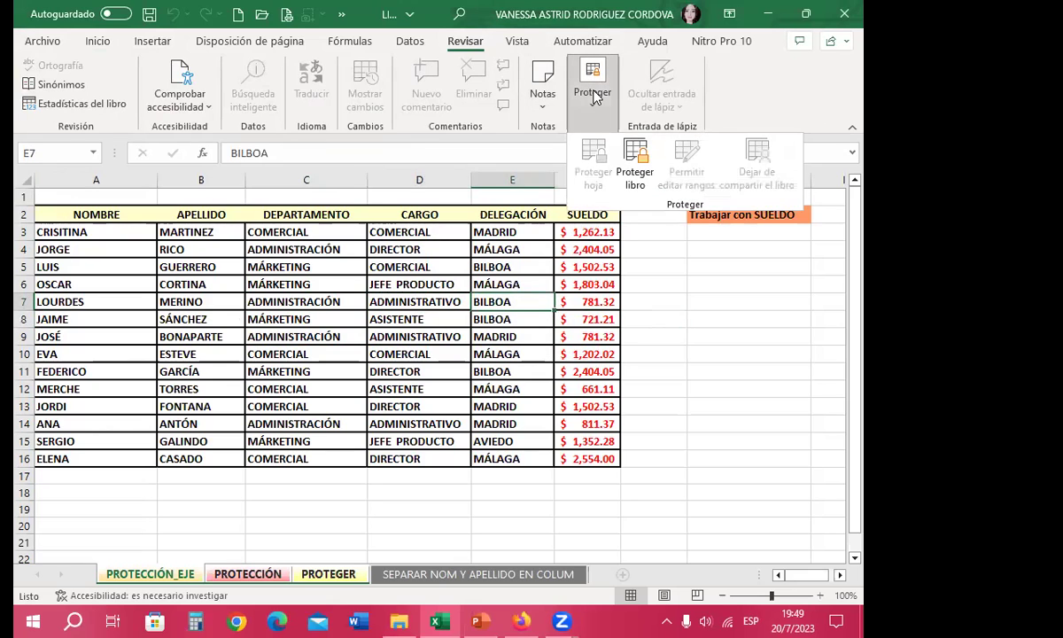
left_click(425, 310)
Close the workbook without saving and reopen it from File Explorer.
key("ctrl+Down")
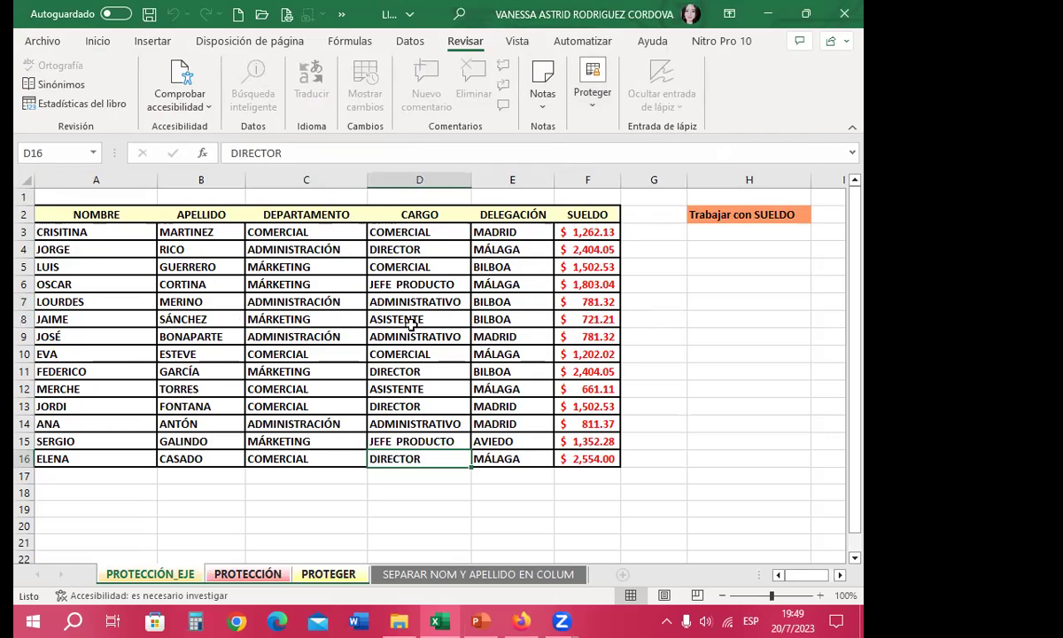
key("ctrl+w")
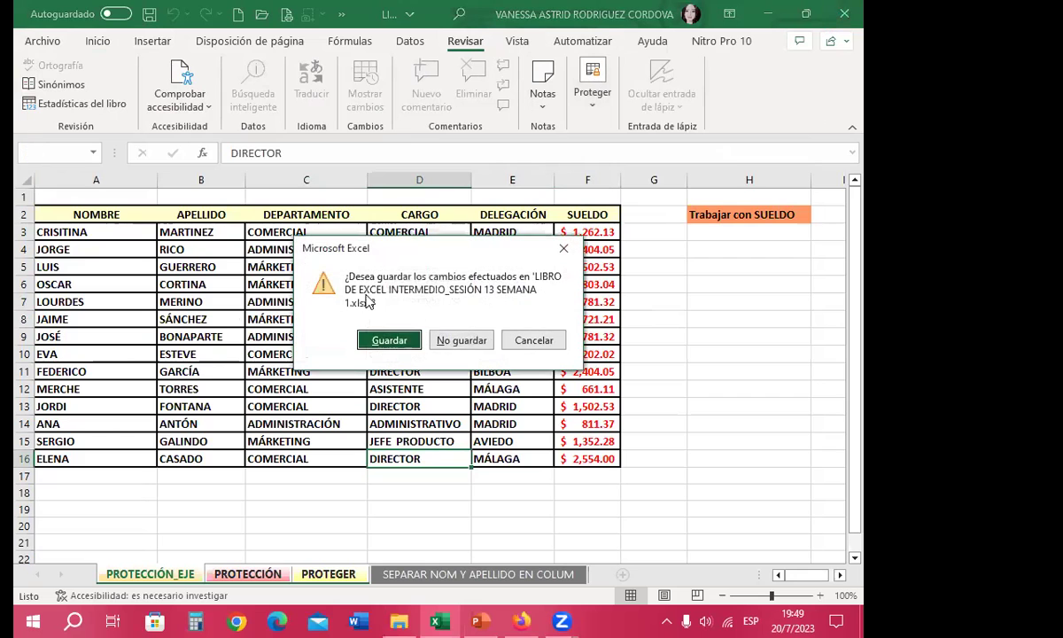
left_click(450, 340)
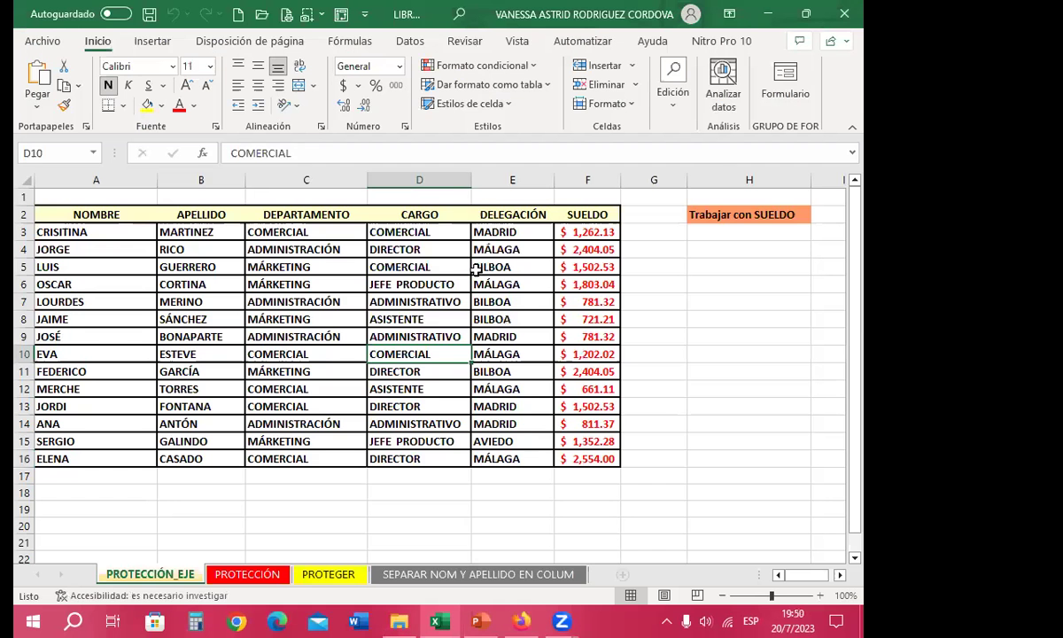
left_click(496, 301)
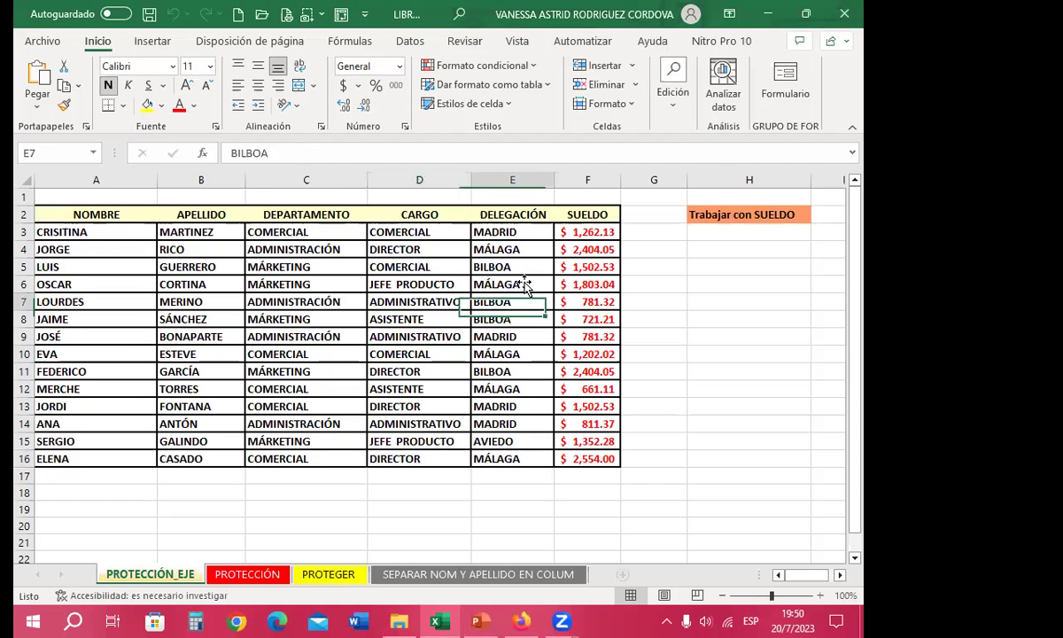
left_click(466, 41)
Select the SUELDO salary cells F3:F16 on the PROTECCIÓN_EJE sheet.
left_click(592, 105)
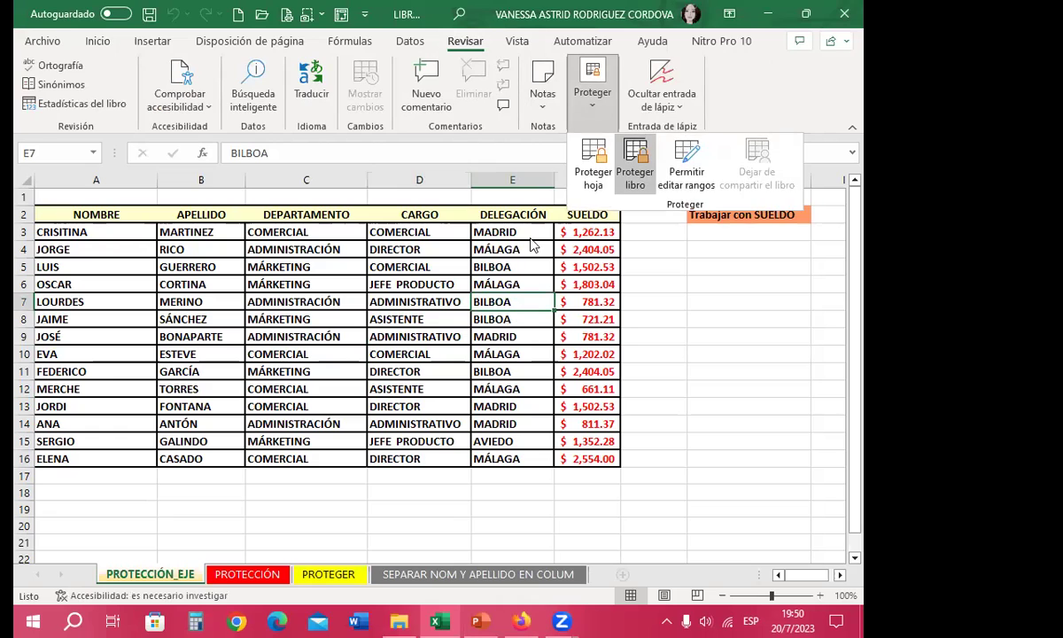
left_click(486, 306)
left_click(436, 326)
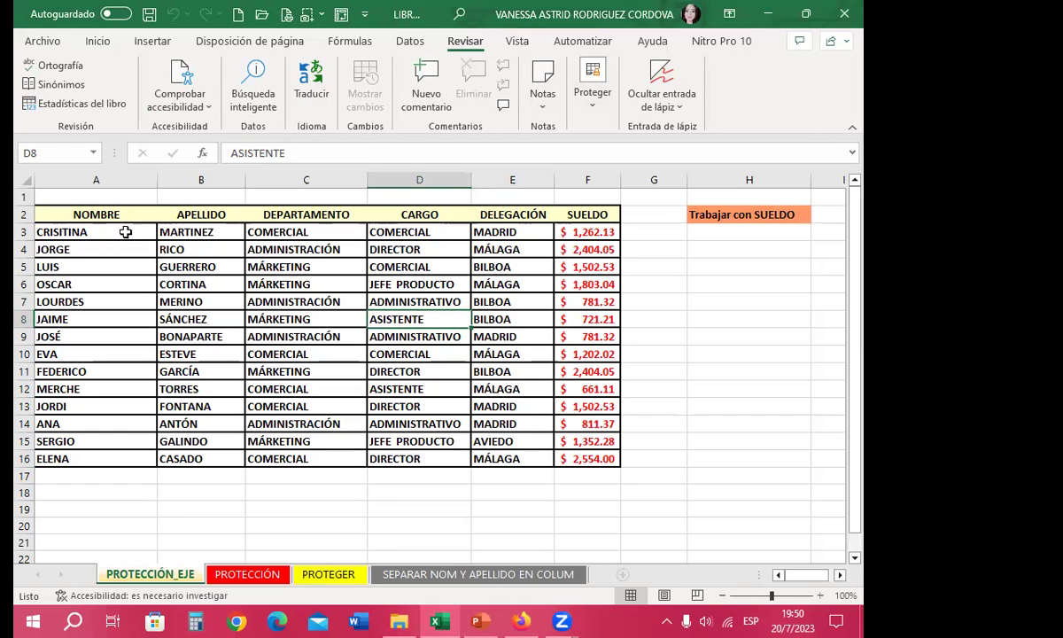
left_click_drag(124, 232, 530, 450)
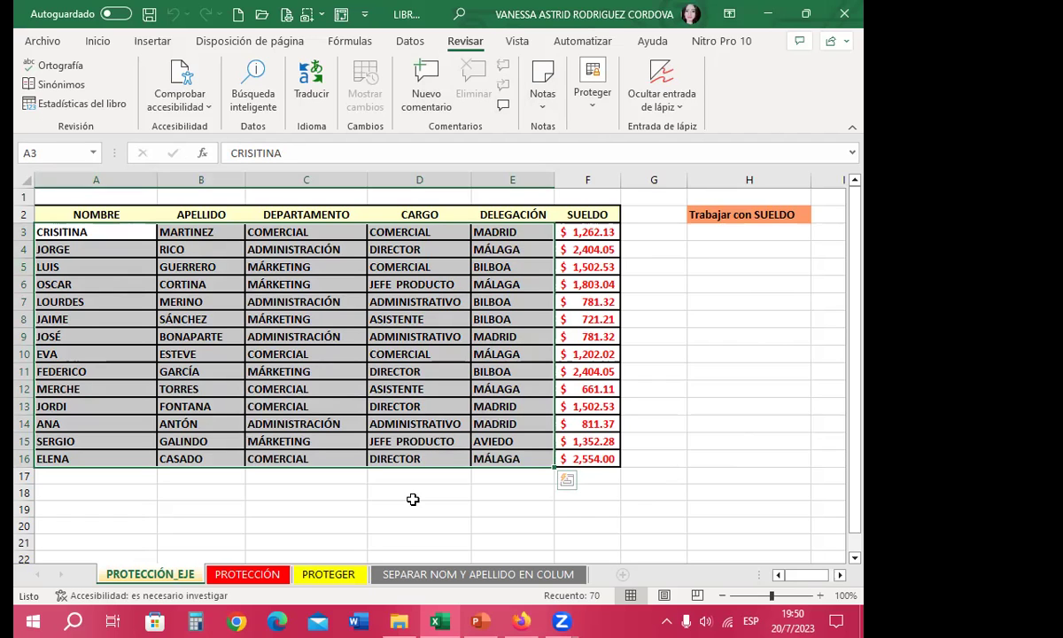
left_click(45, 337)
left_click_drag(24, 232, 25, 542)
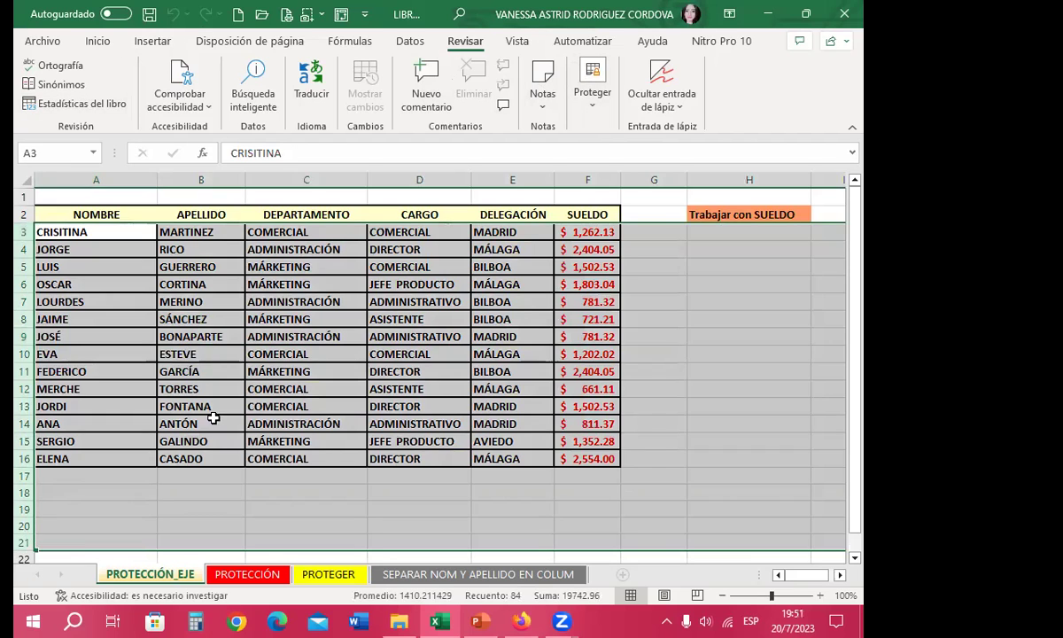
left_click(345, 445)
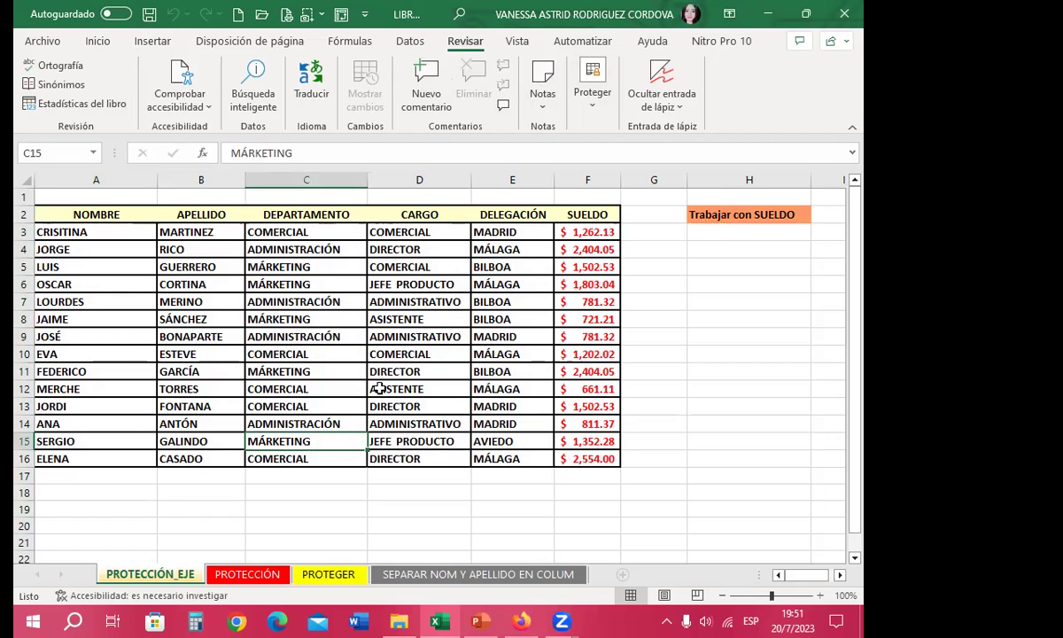
left_click(342, 373)
left_click(414, 387)
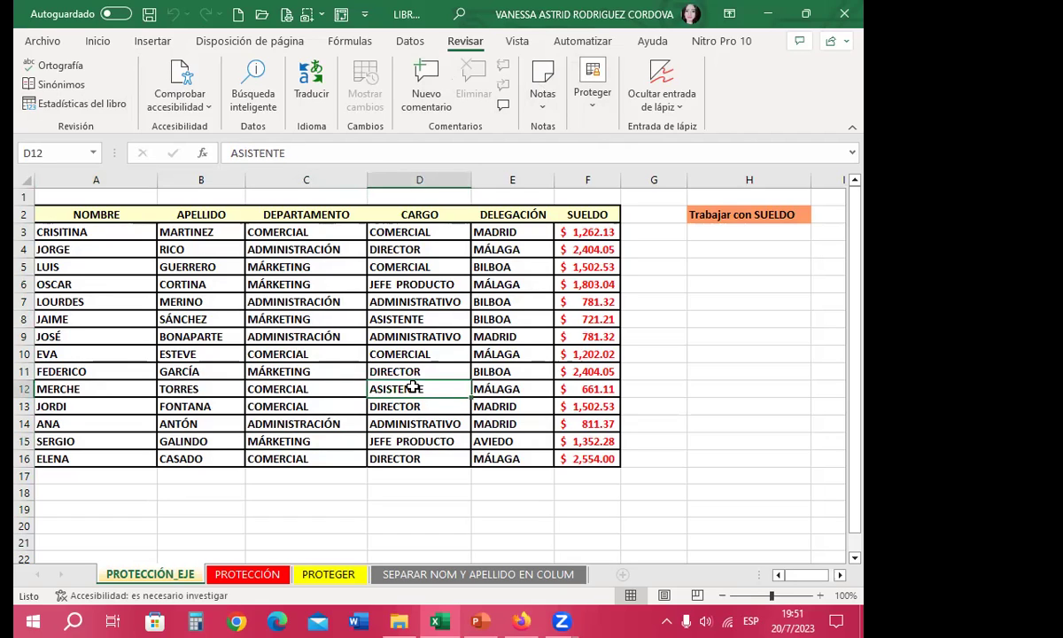
left_click(497, 320)
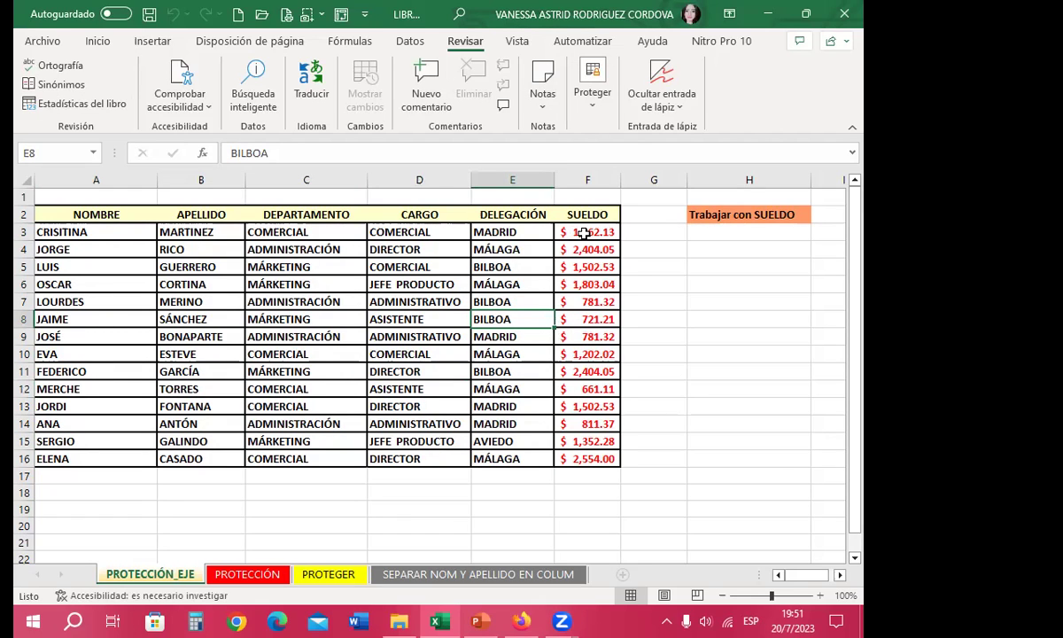
left_click_drag(586, 232, 580, 458)
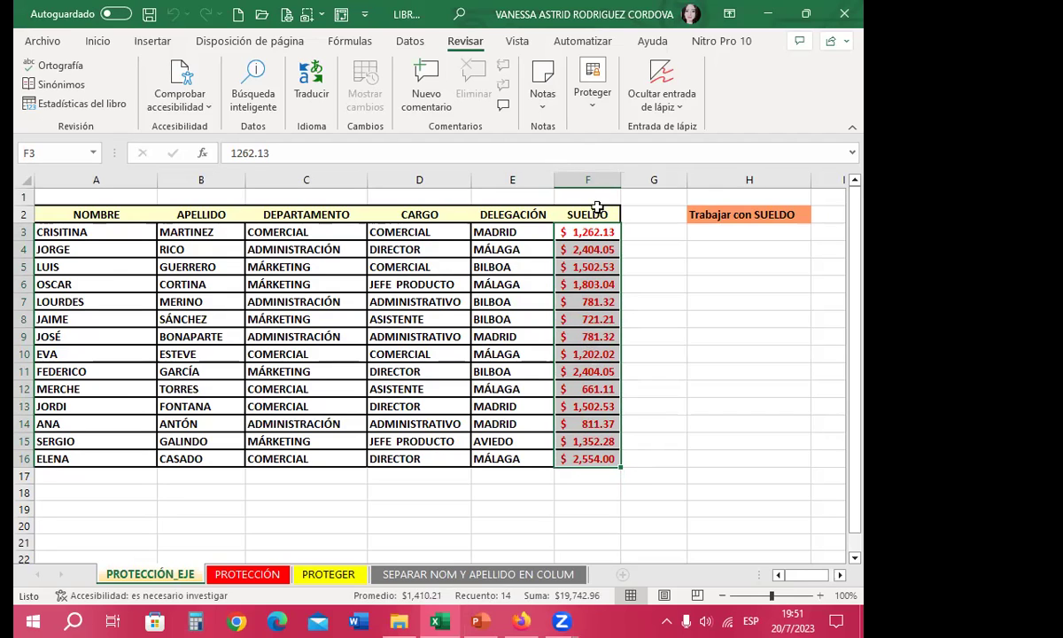
Add editable range Rango1 covering $F$3:$F$16, protected by a confirmed range password.
left_click(592, 88)
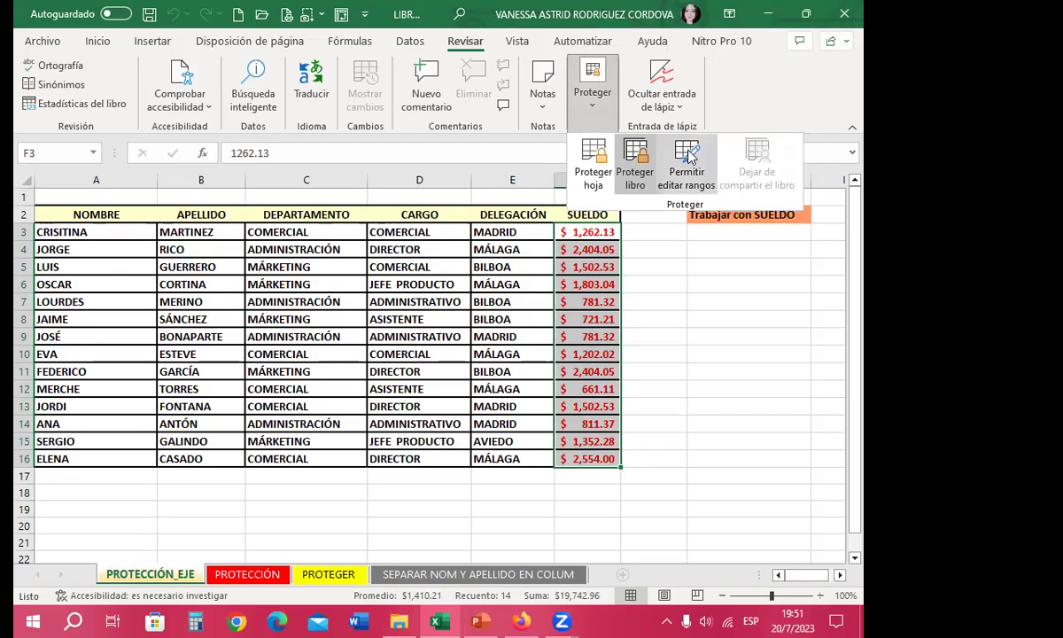
left_click(687, 164)
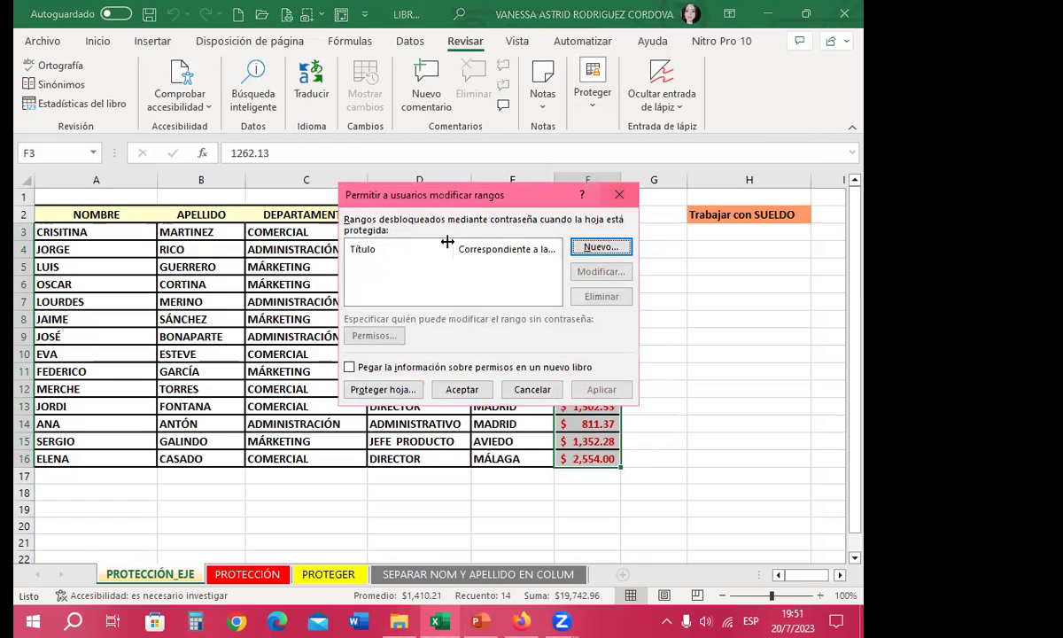
left_click_drag(479, 194, 325, 202)
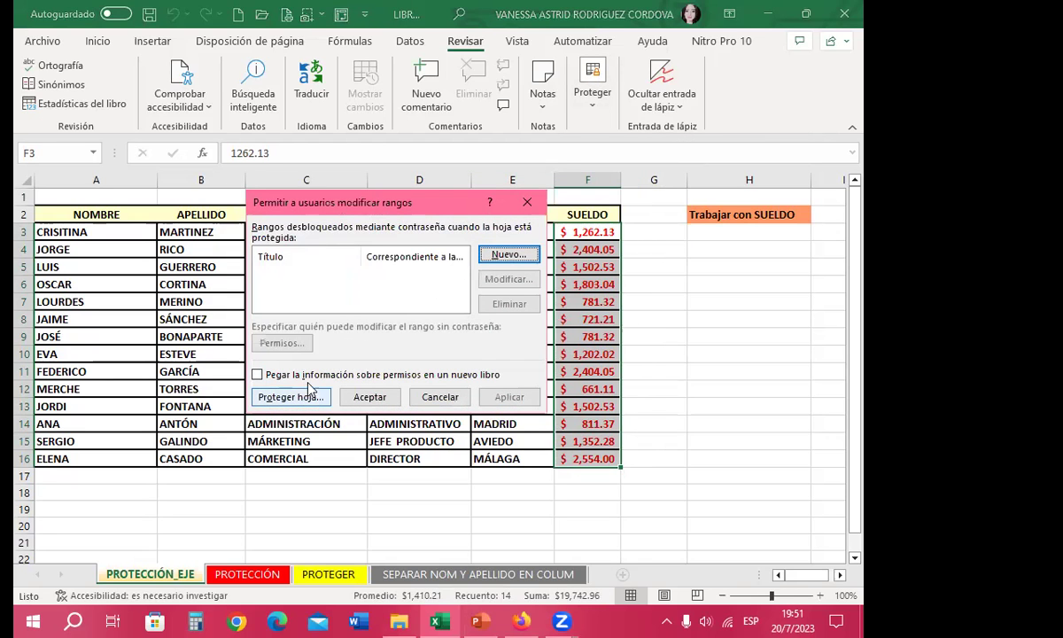
left_click(503, 255)
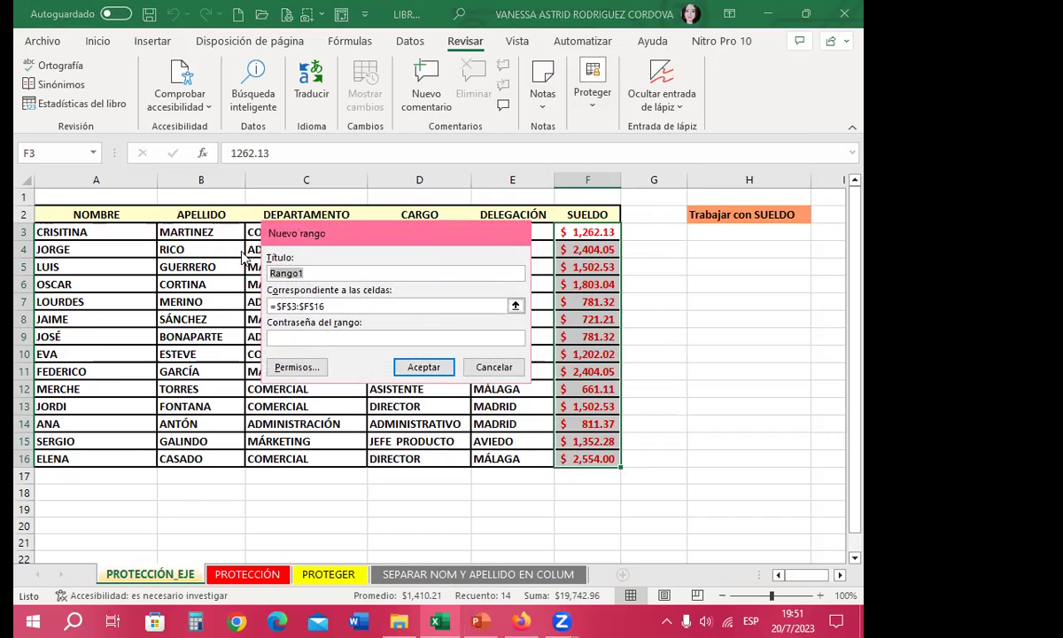
left_click(320, 273)
left_click(290, 336)
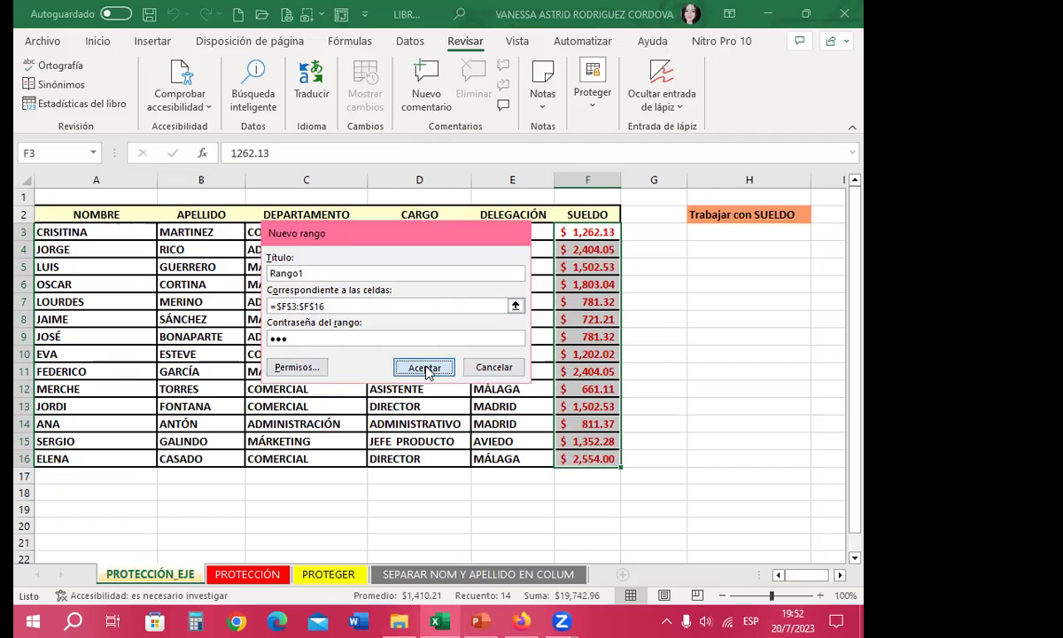
left_click(426, 367)
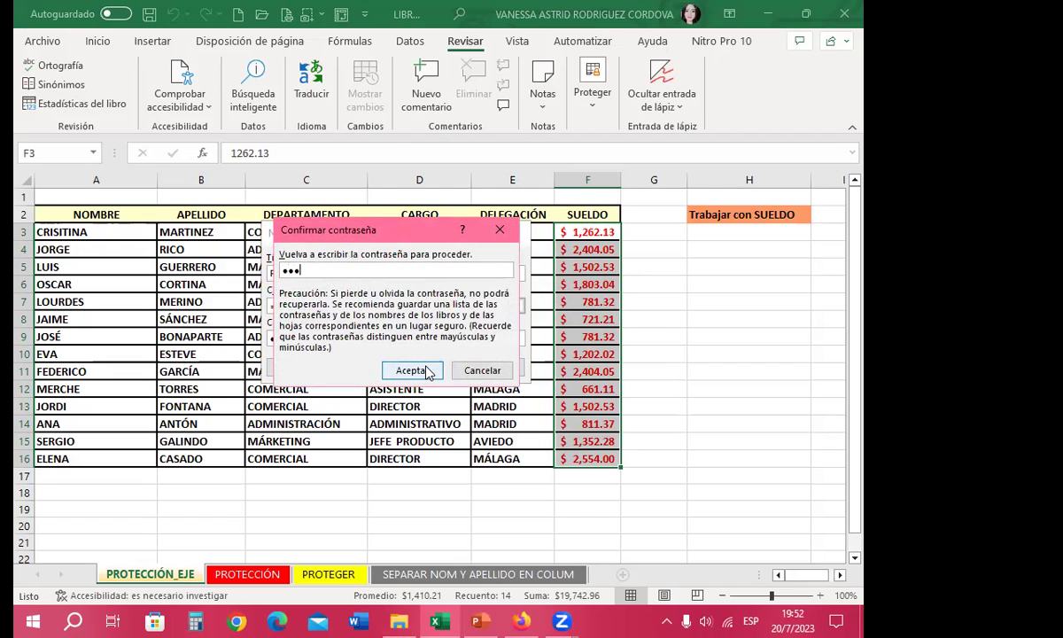
left_click(412, 371)
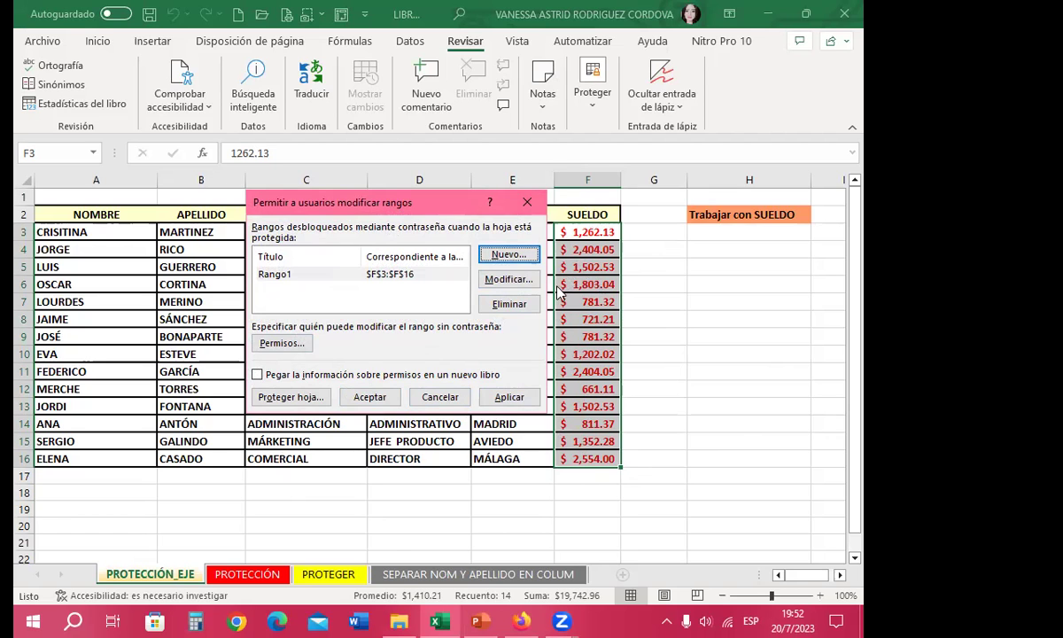
Protect the PROTECCIÓN_EJE sheet with a password.
left_click(288, 396)
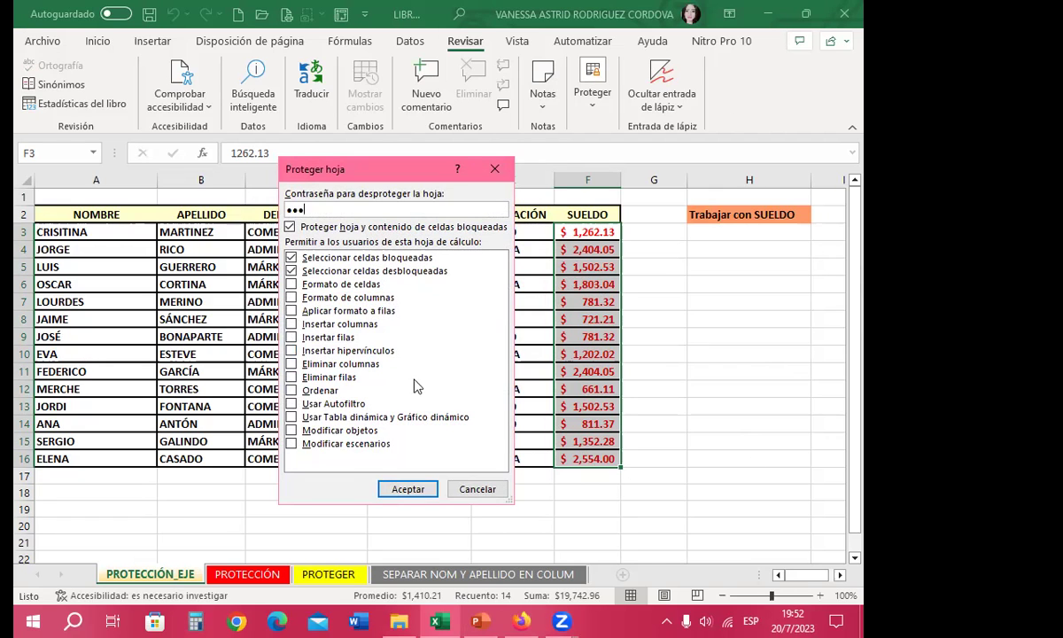
left_click(408, 489)
Re-enter the sheet password to finish protecting PROTECCIÓN_EJE.
left_click(420, 387)
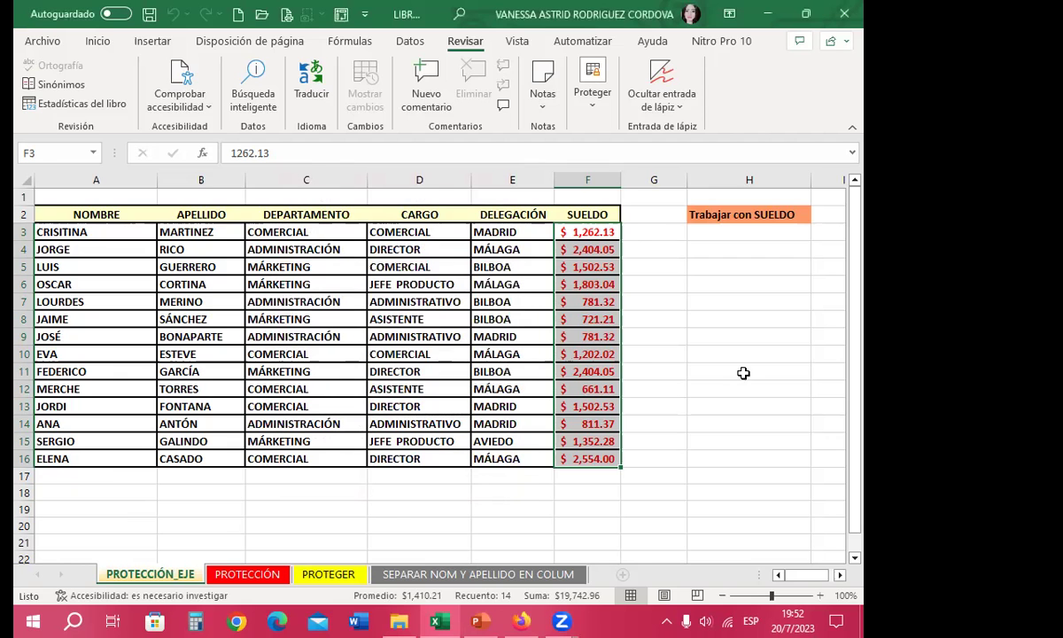
left_click(738, 371)
Verify that cells B9, E12, B18, H12, H2 and A4 are locked, dismissing each warning.
double_click(202, 336)
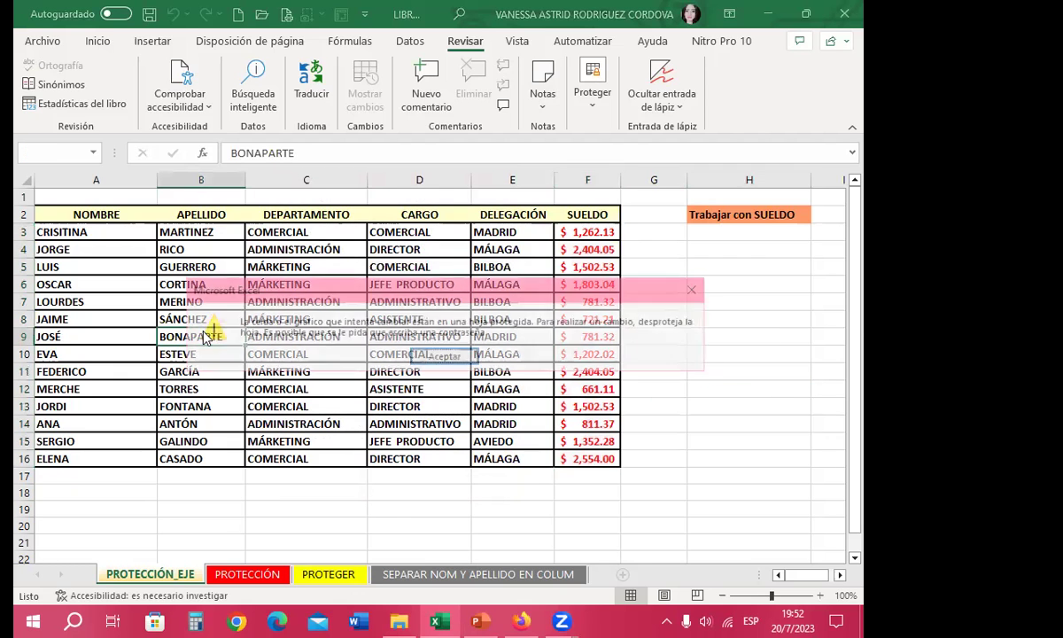
left_click(445, 354)
double_click(496, 388)
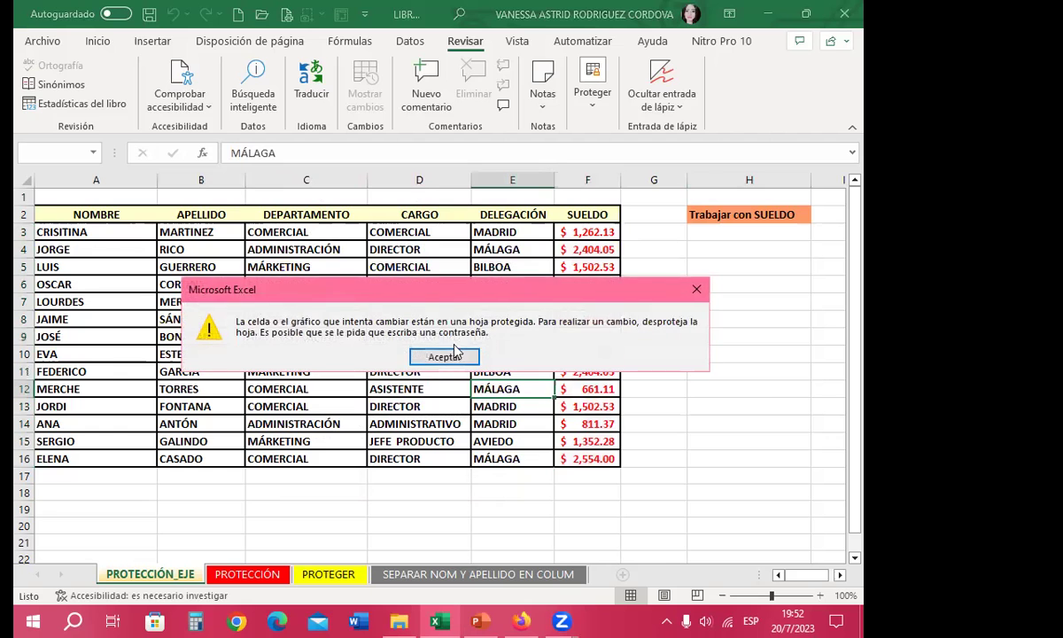
left_click(432, 356)
left_click(175, 501)
double_click(175, 501)
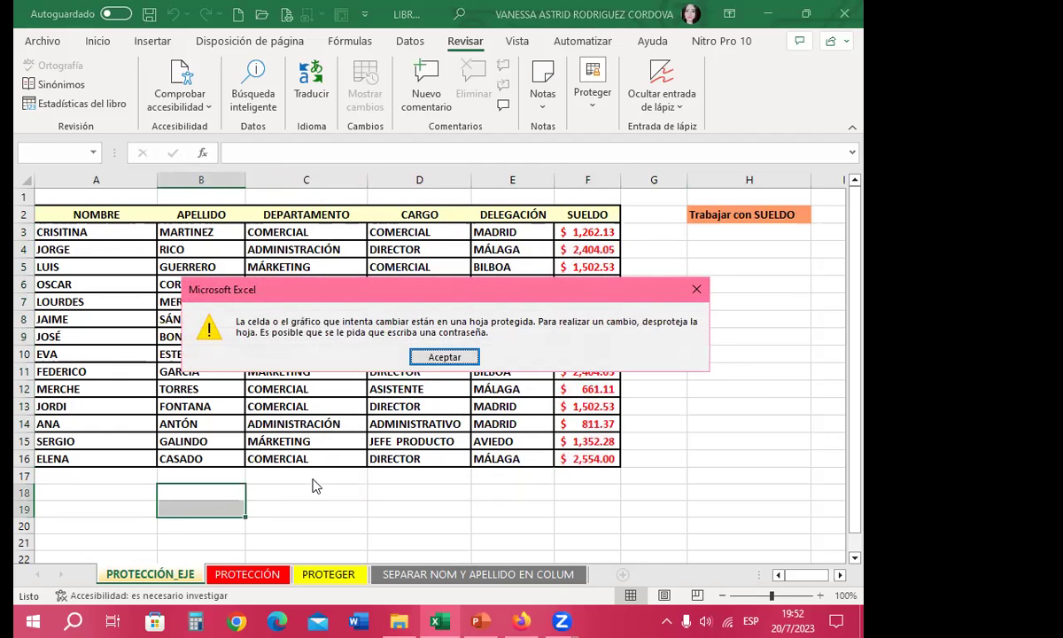
left_click(443, 356)
double_click(749, 390)
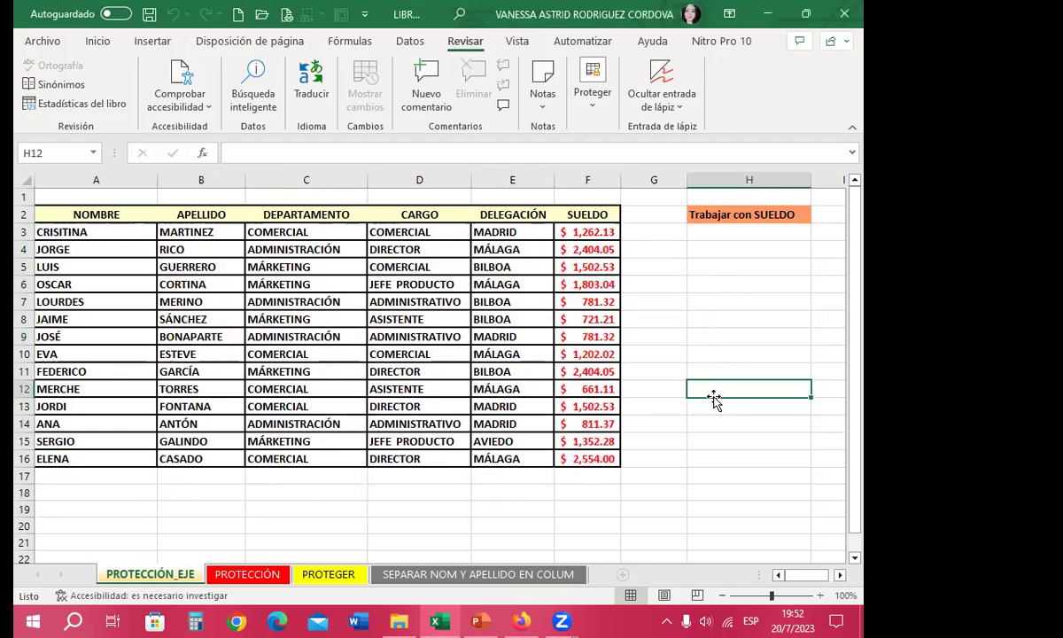
left_click(697, 290)
double_click(748, 214)
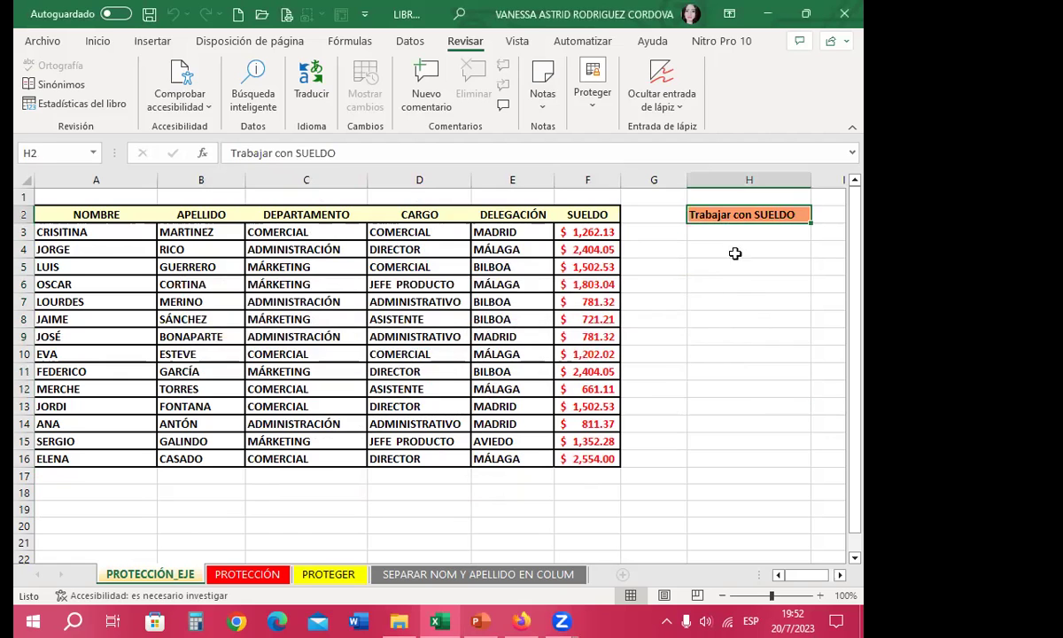
left_click(443, 356)
double_click(106, 247)
left_click(444, 356)
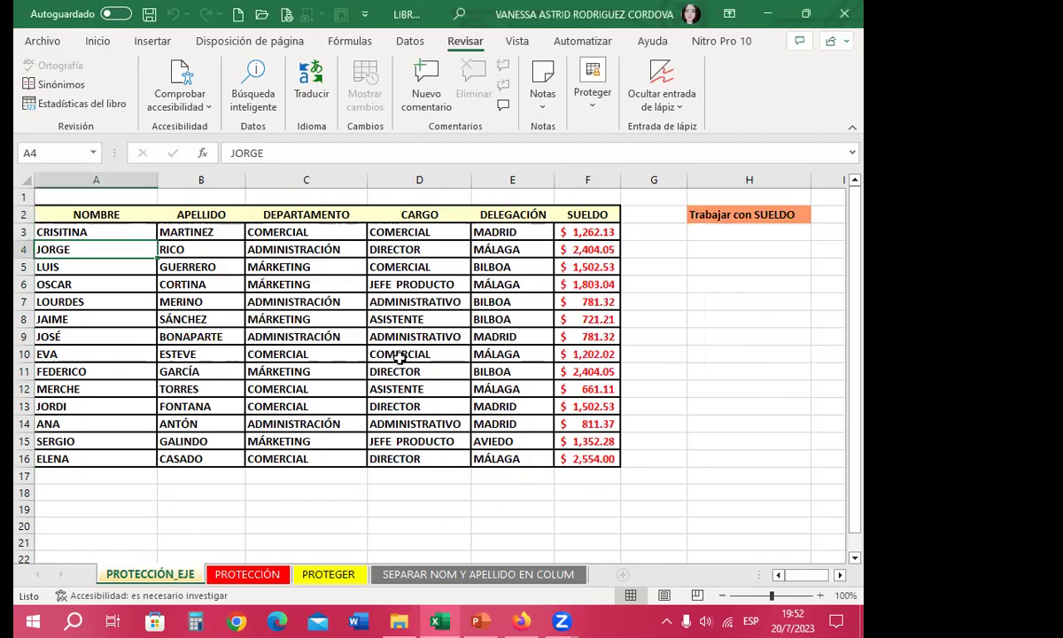
Unlock the F3:F16 salary range with its range password.
left_click(580, 234)
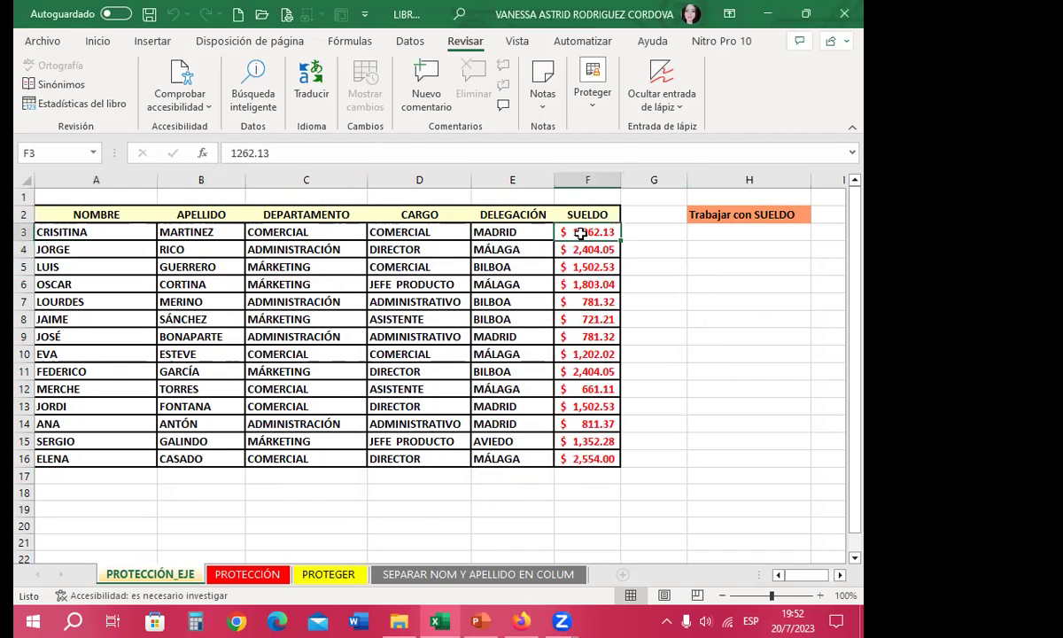
double_click(580, 234)
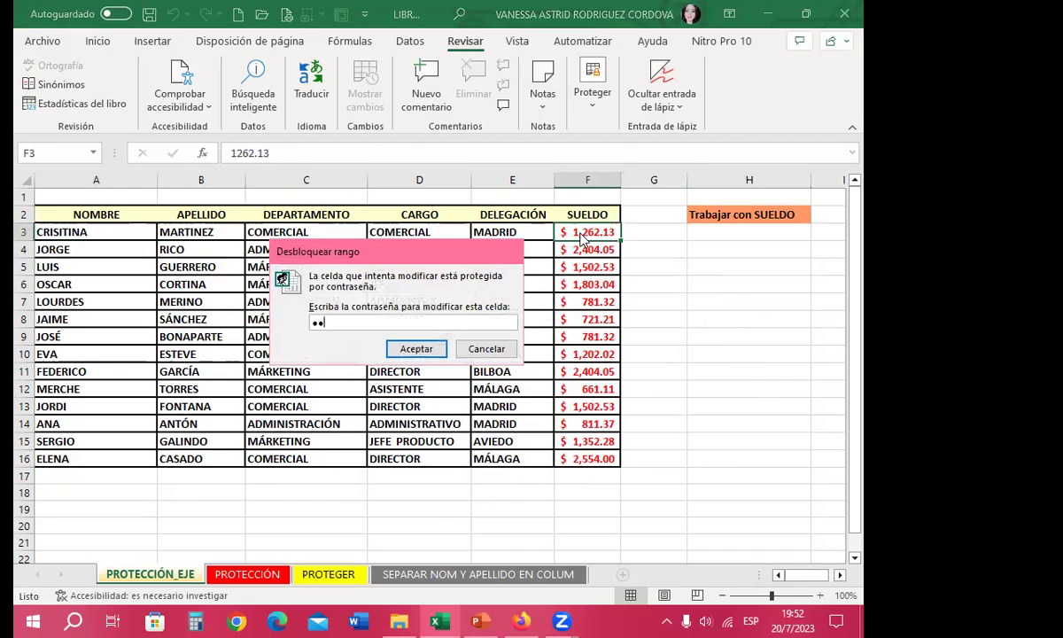
key("BackSpace")
key("BackSpace")
left_click(418, 349)
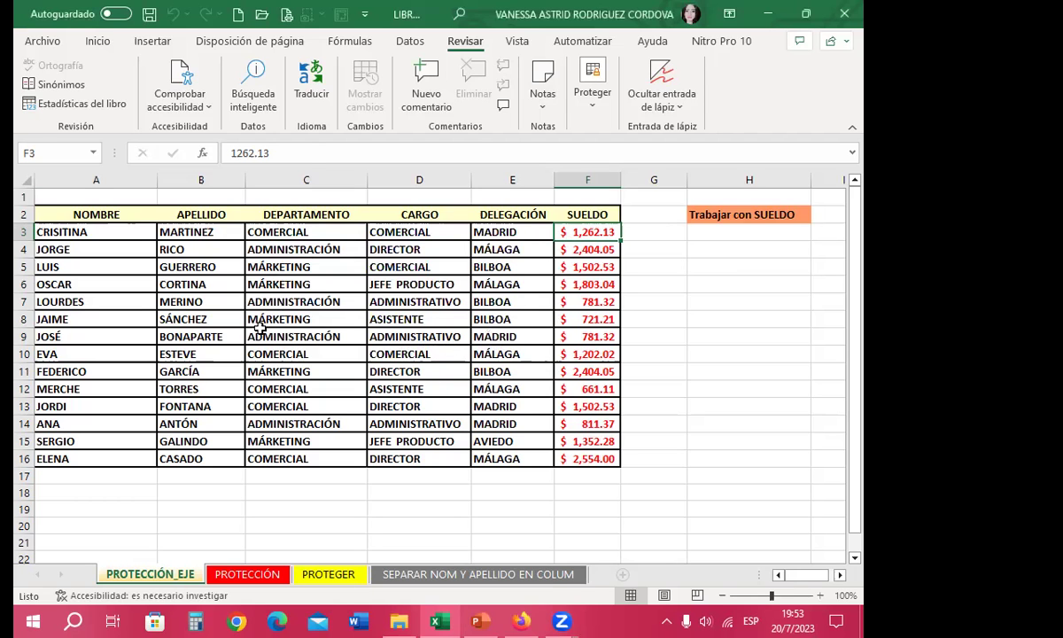
Confirm that cells C7:C8, D4 and H12 still reject deletion.
left_click_drag(248, 301, 248, 317)
key("Delete")
left_click(444, 356)
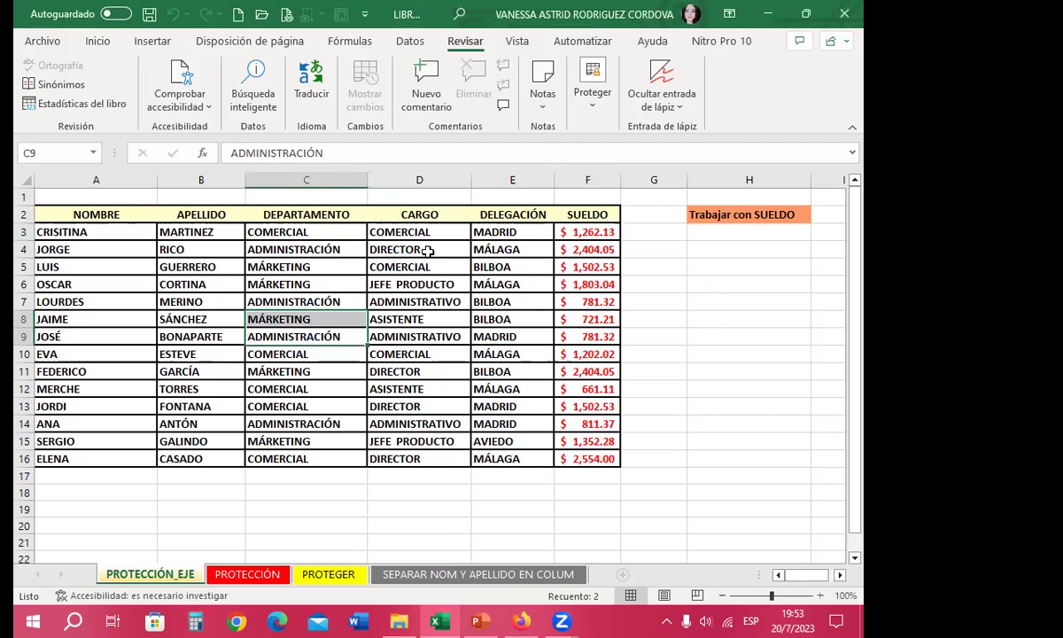
left_click(430, 248)
key("Delete")
left_click(447, 357)
left_click(750, 389)
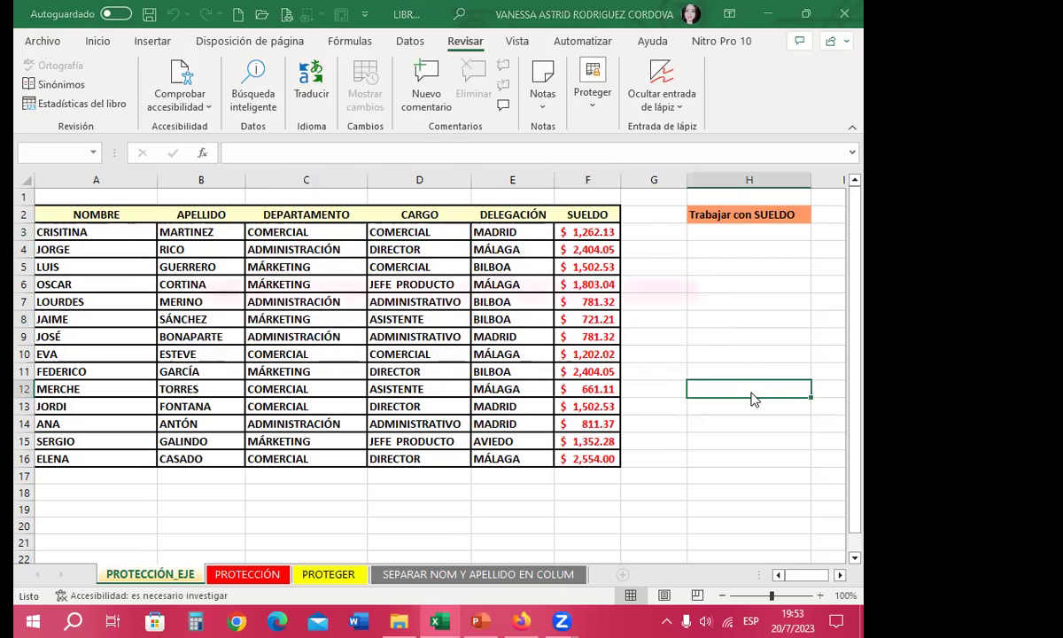
key("Delete")
left_click(440, 359)
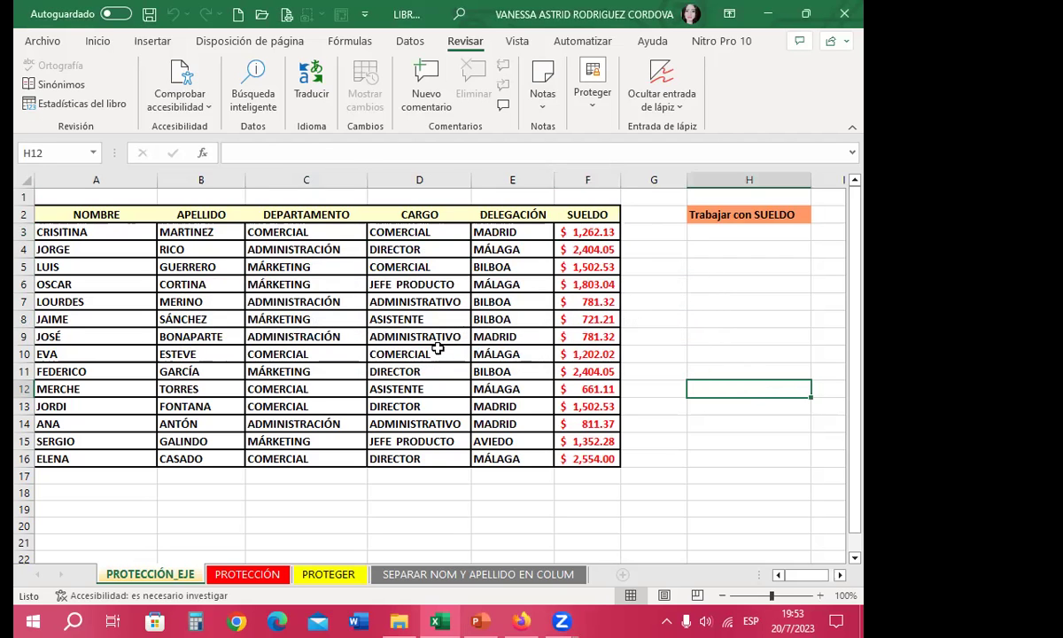
Enter salaries 1800 in F3 and 3,000 in F4.
left_click(572, 232)
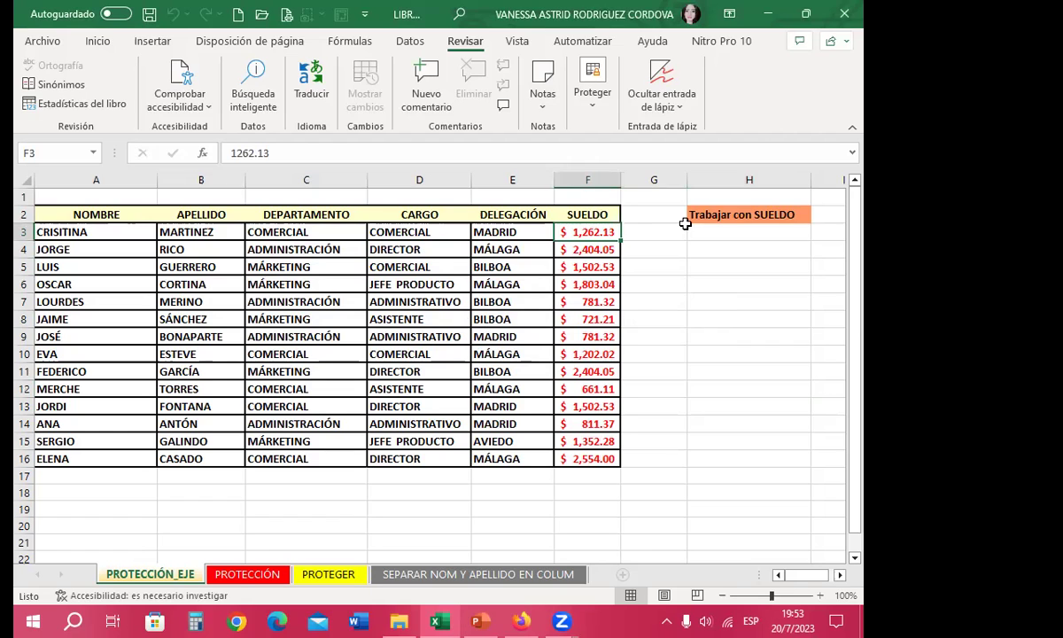
type("1800")
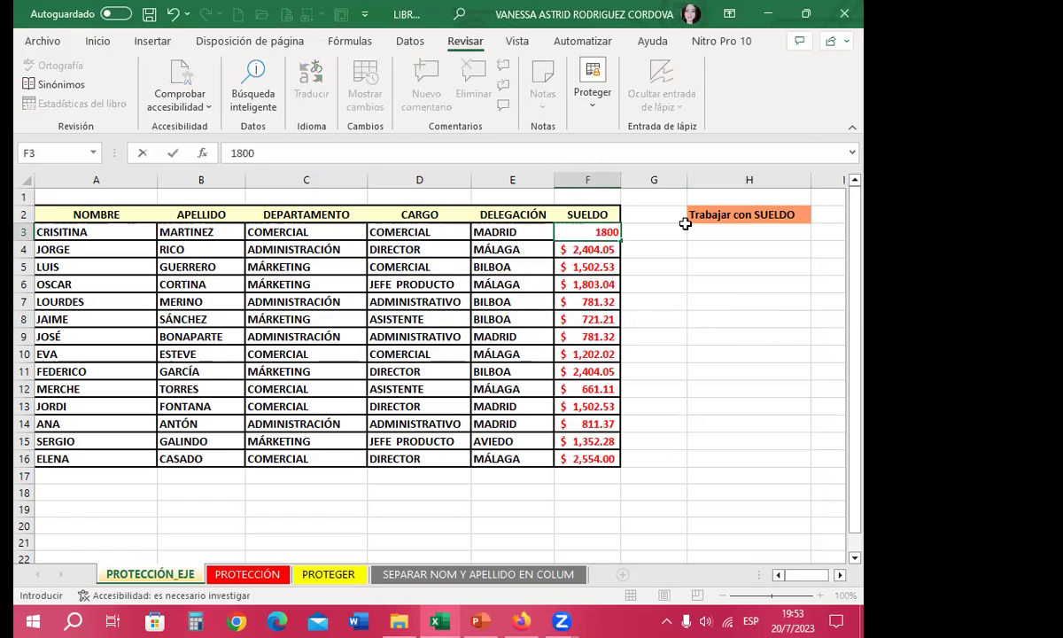
key("Return")
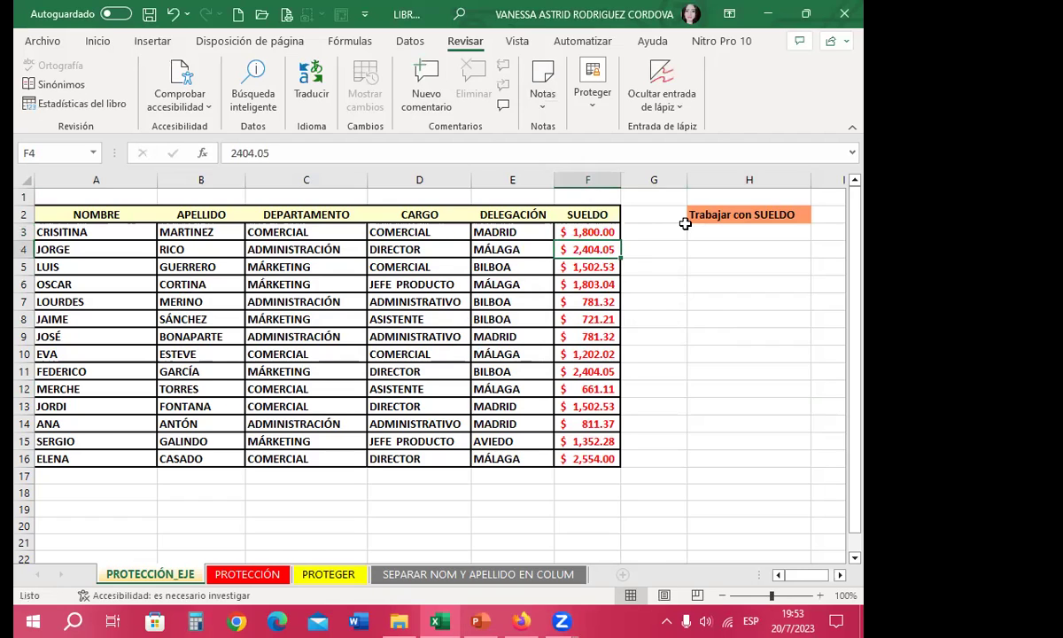
type("3,000")
key("Return")
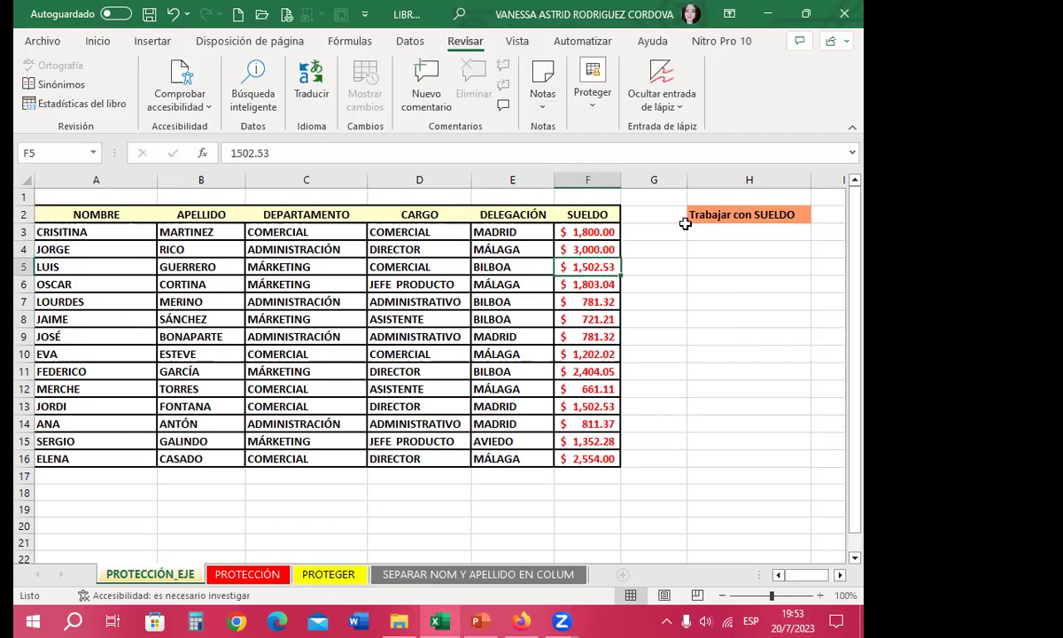
Check that G3 and F17 stay locked, then select F3:F16.
double_click(664, 232)
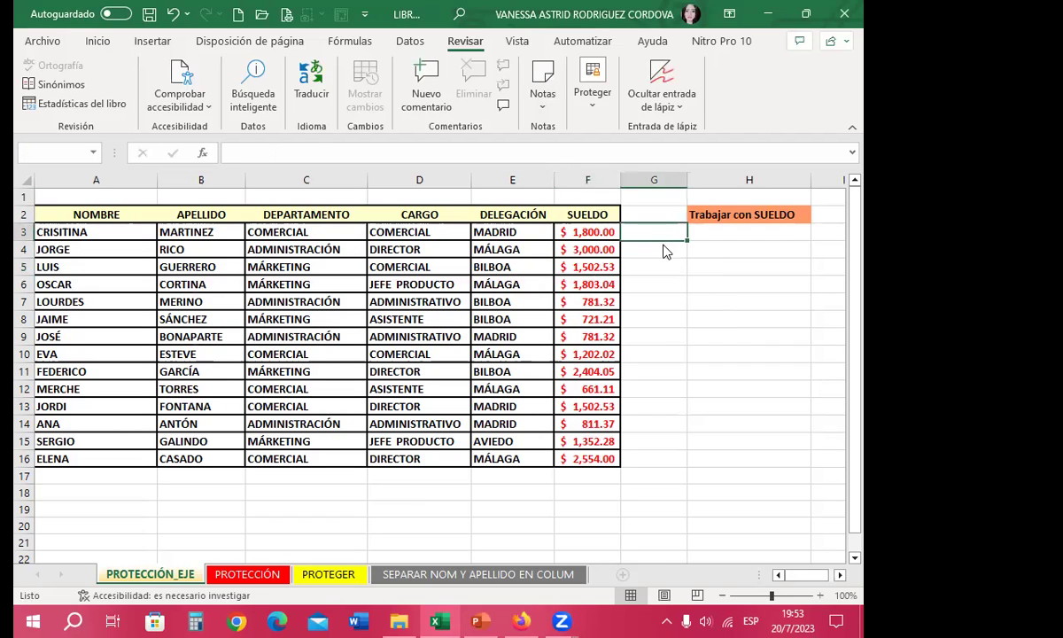
left_click(444, 357)
left_click(564, 469)
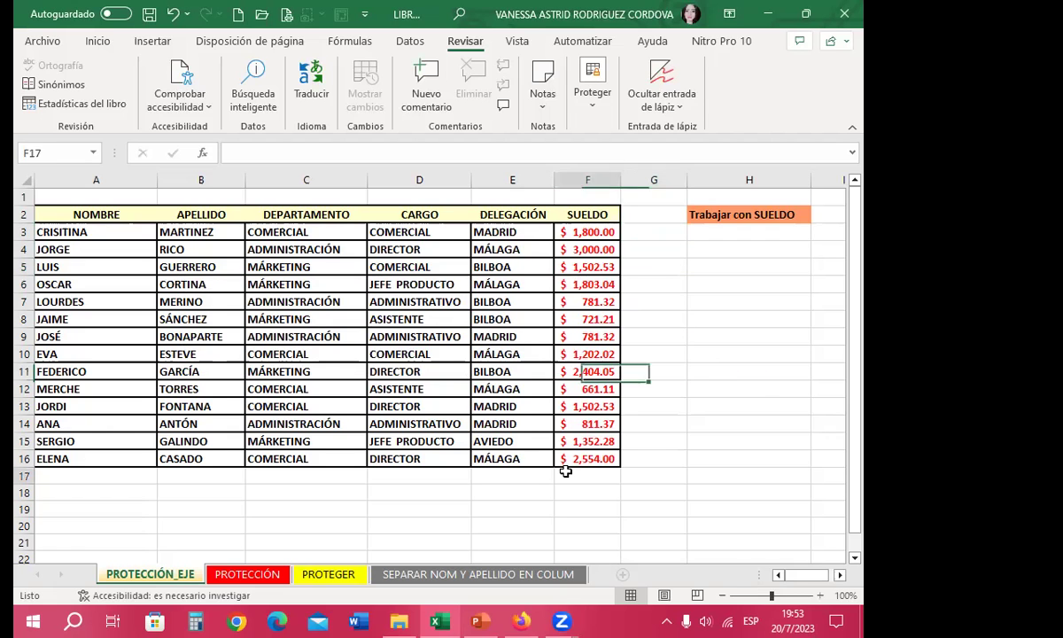
left_click(443, 356)
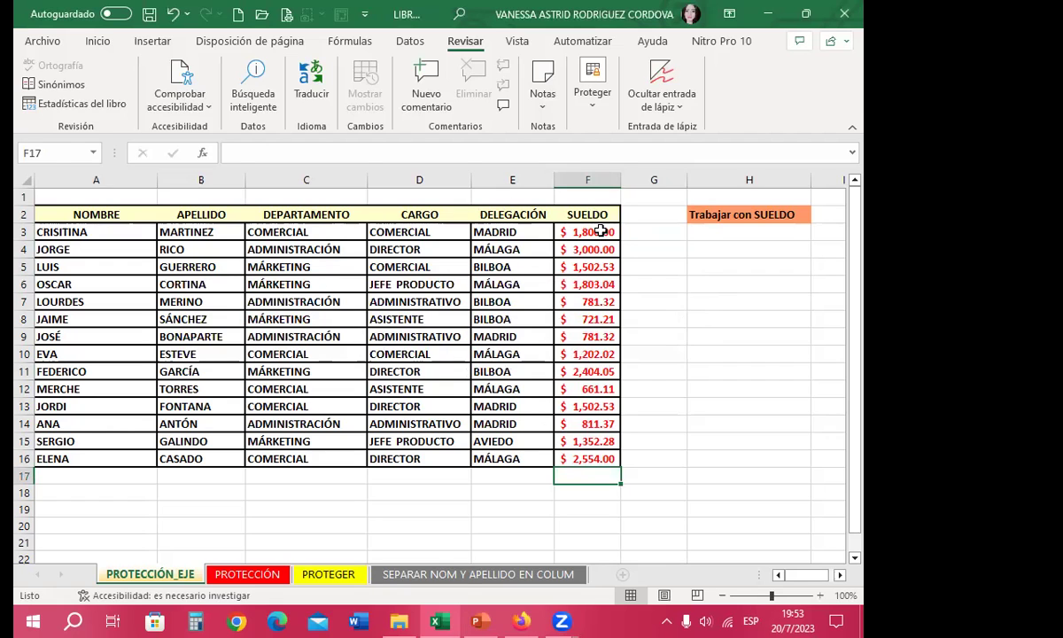
left_click_drag(600, 231, 591, 457)
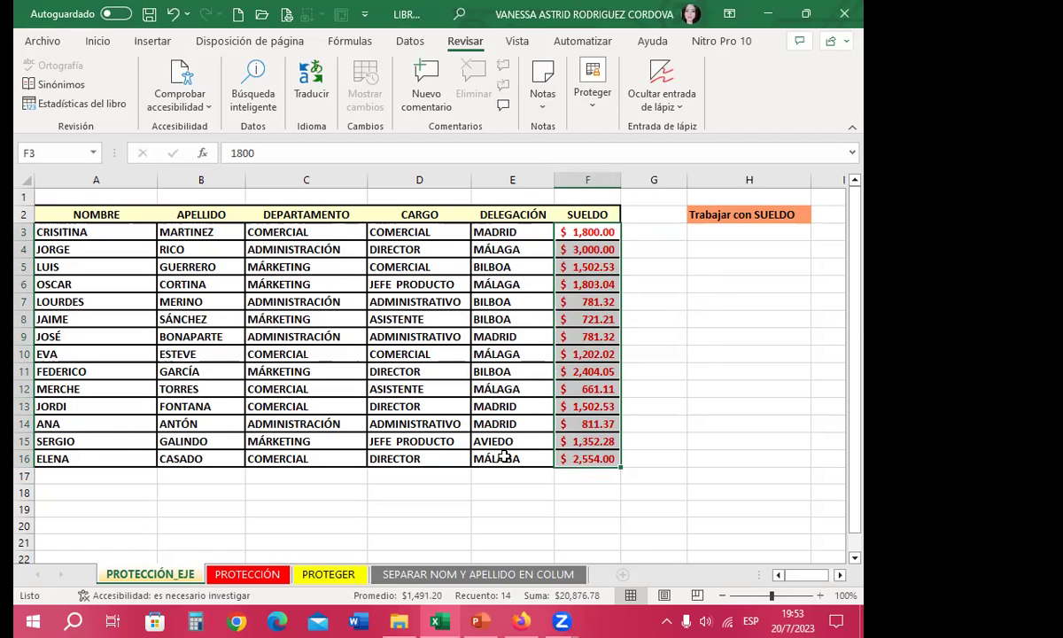
Confirm that cells outside the salaries, such as D10, remain locked.
left_click(594, 236)
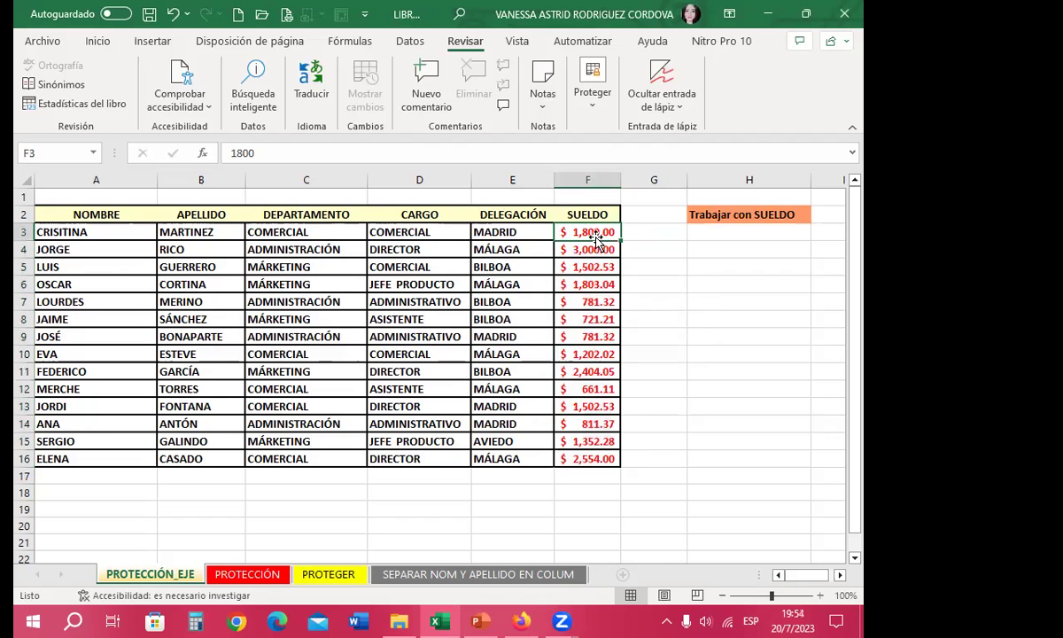
double_click(222, 197)
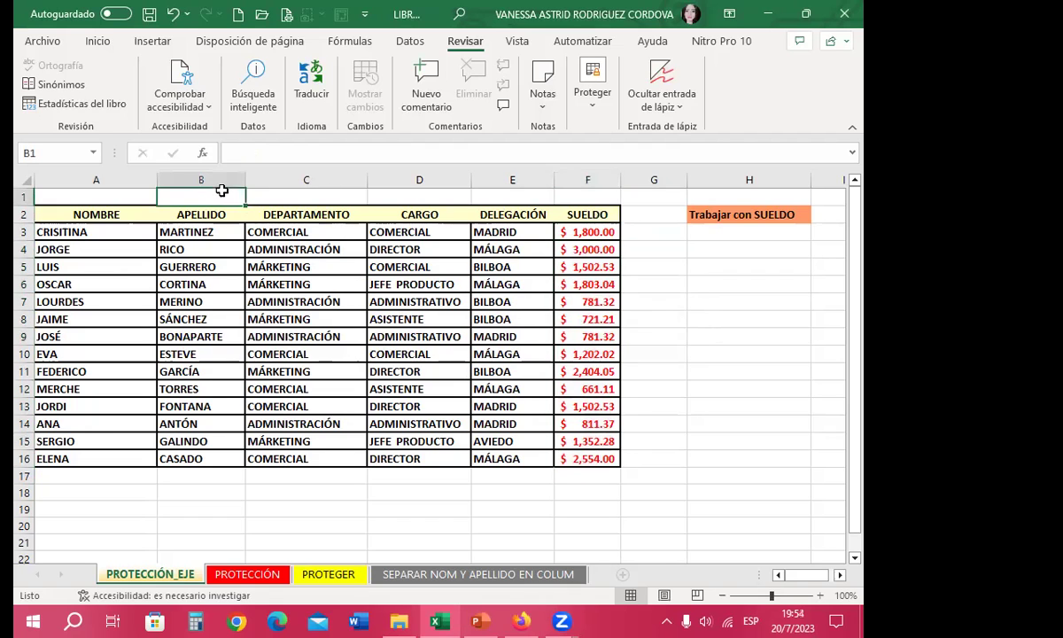
left_click(444, 357)
double_click(430, 352)
left_click(444, 356)
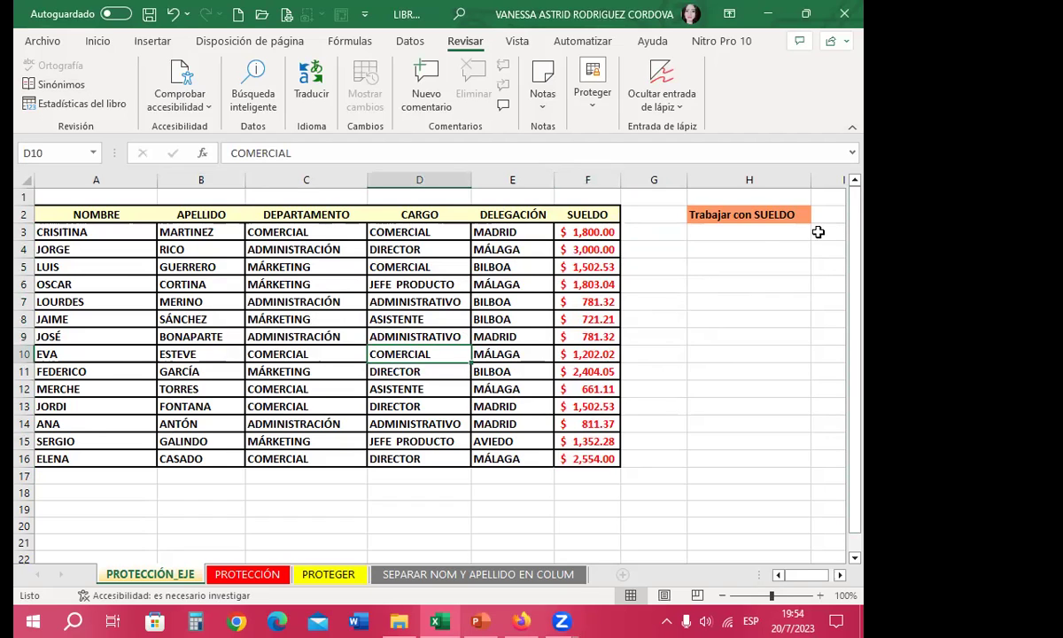
Change the salary in F8 to 800.
left_click(361, 232)
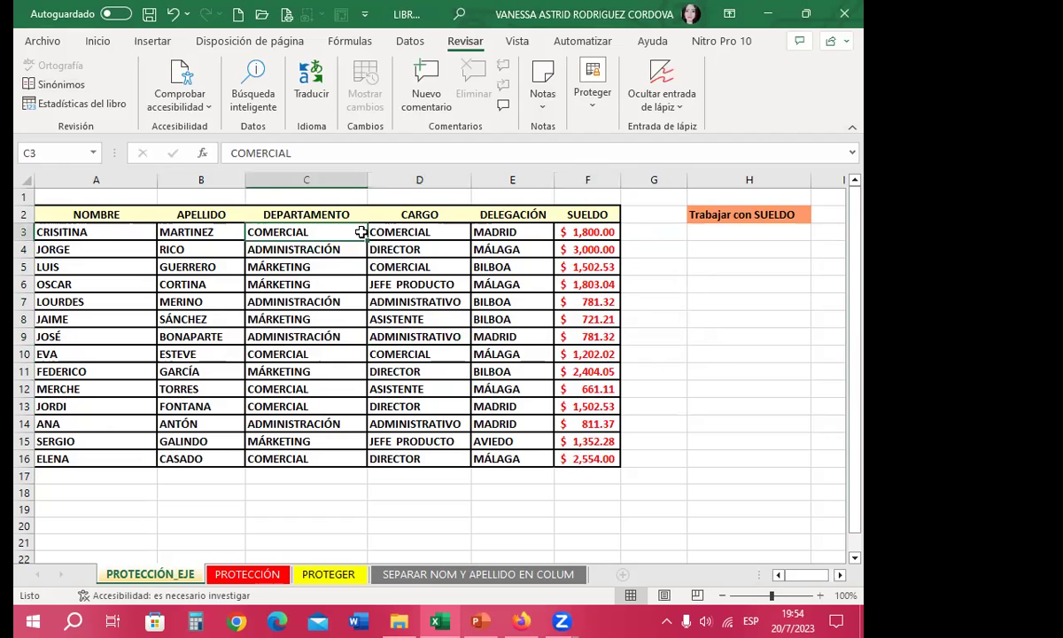
mouse_move(581, 231)
left_mouse_down()
mouse_move(582, 293)
mouse_move(542, 456)
left_mouse_up()
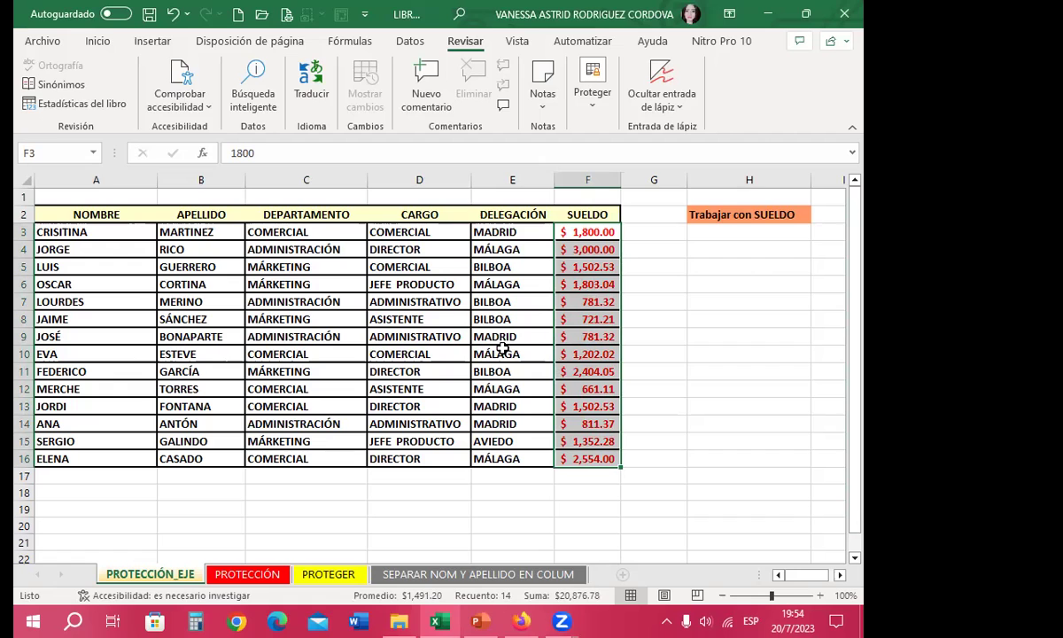
left_click(589, 93)
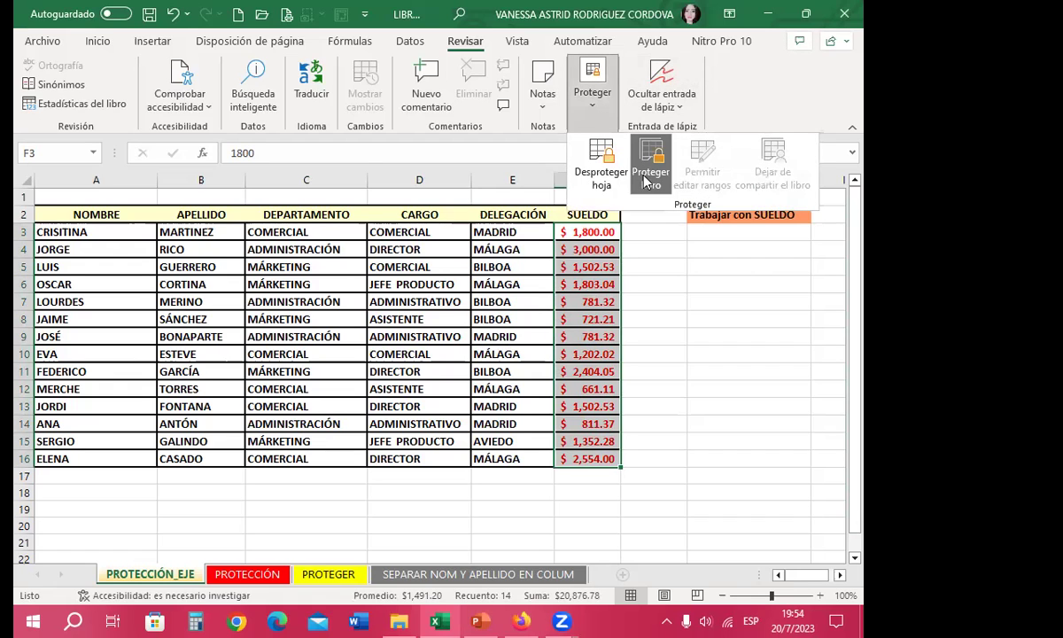
left_click(575, 295)
left_click(605, 235)
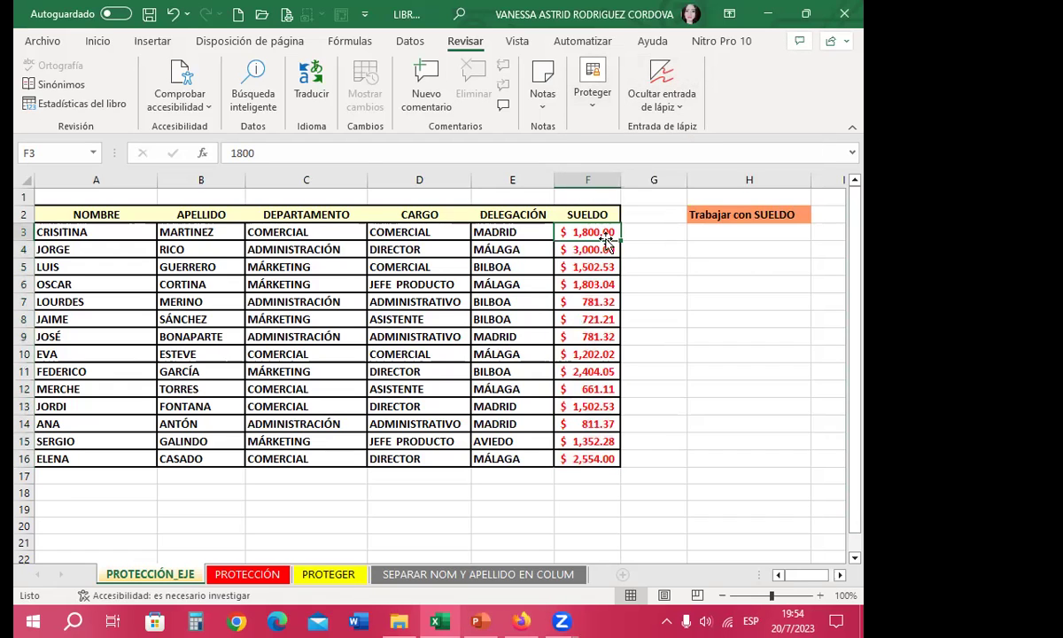
left_click(598, 321)
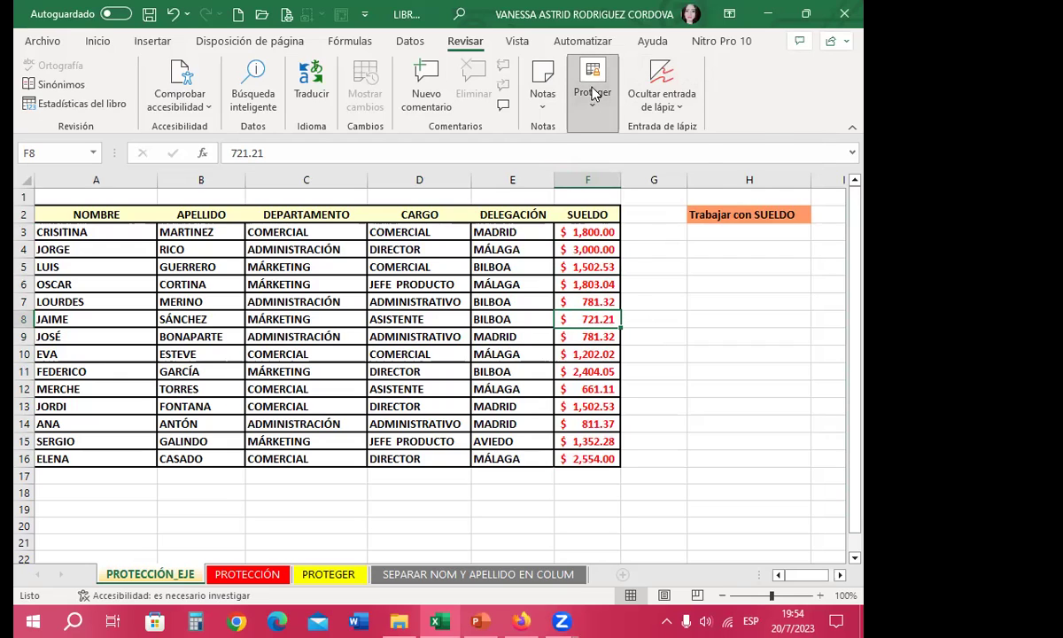
left_click(558, 89)
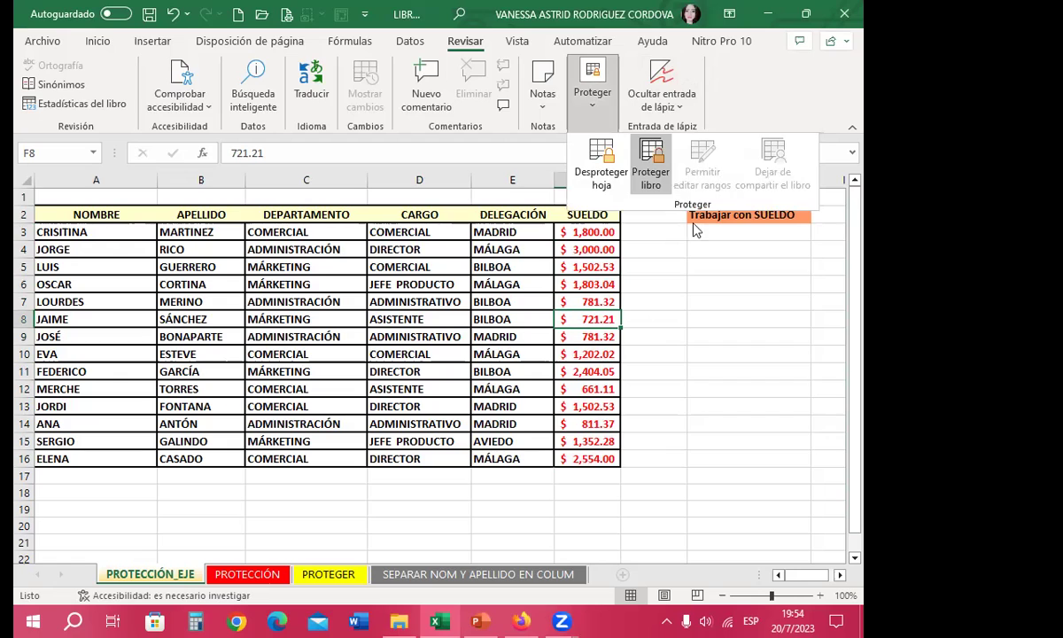
left_click(584, 286)
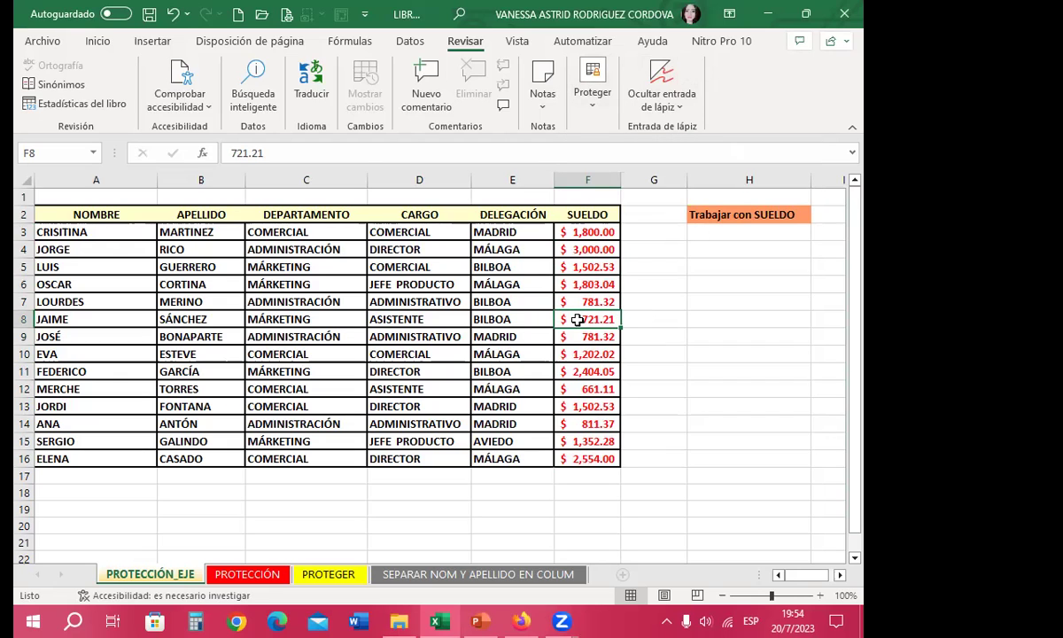
type("800")
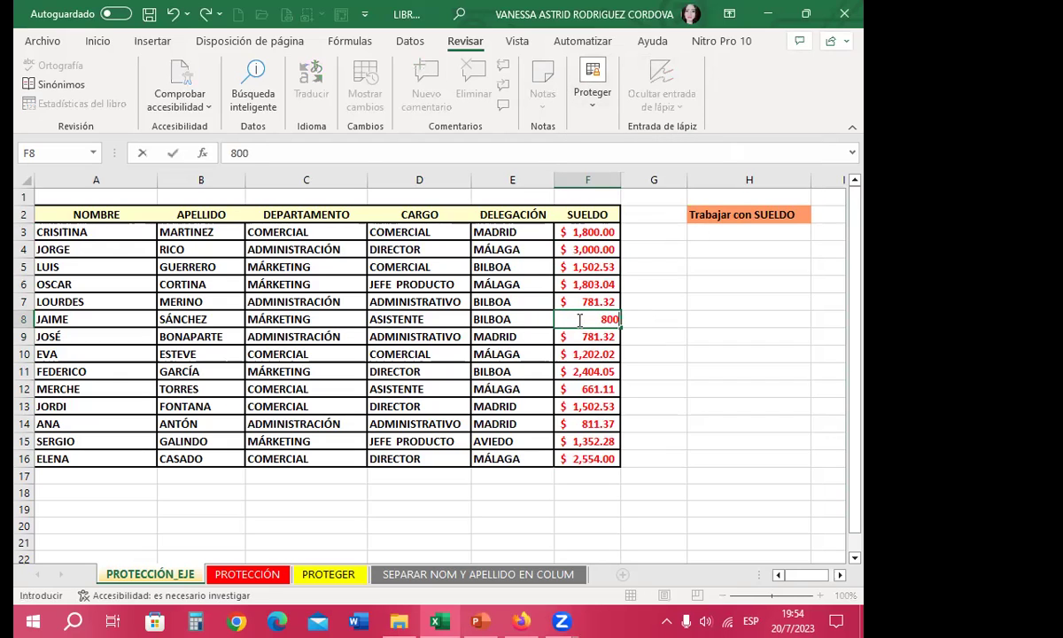
key("Return")
left_click(577, 371)
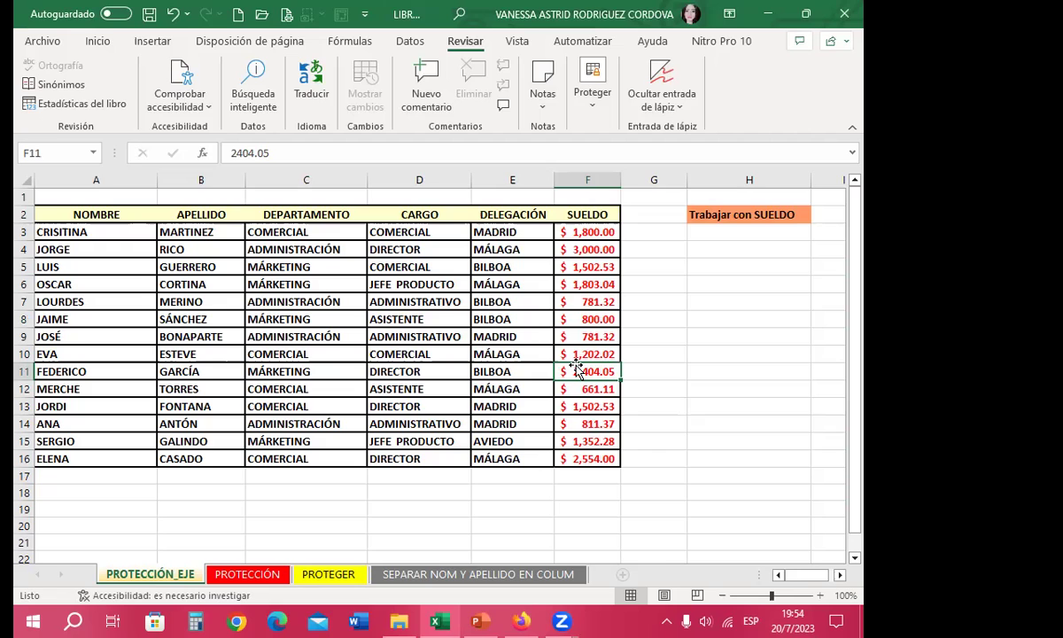
Unprotect the PROTECCIÓN_EJE sheet using its password.
left_click(589, 93)
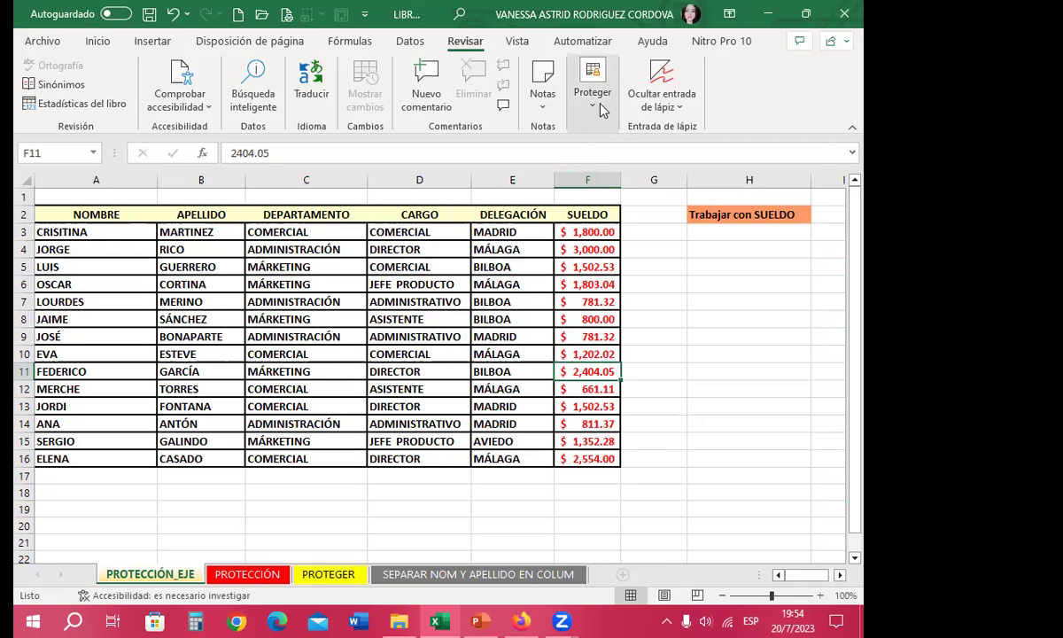
left_click(599, 156)
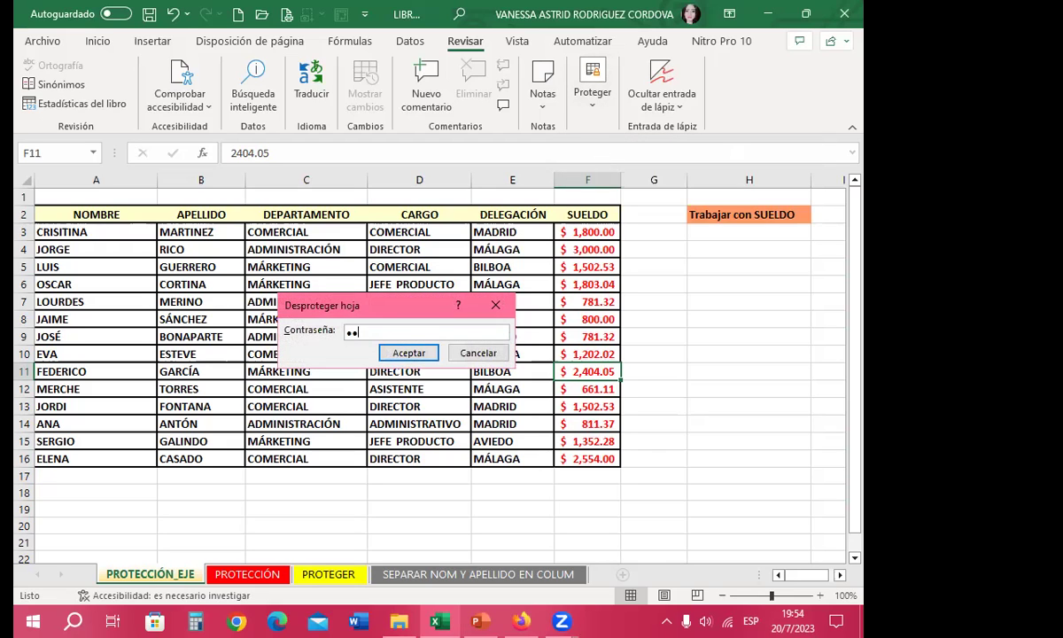
key("Return")
Reselect F3:F16 and bring up sheet protection settings from the Rango1 editable-ranges list.
mouse_move(569, 232)
left_mouse_down()
mouse_move(566, 468)
mouse_move(585, 453)
left_mouse_up()
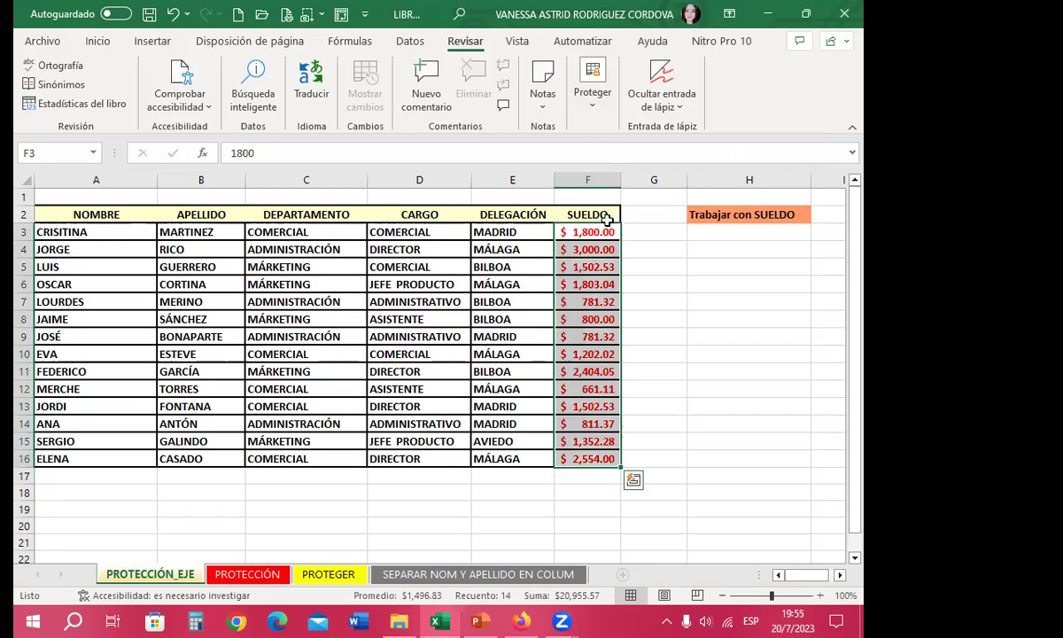
left_click(592, 96)
left_click(689, 169)
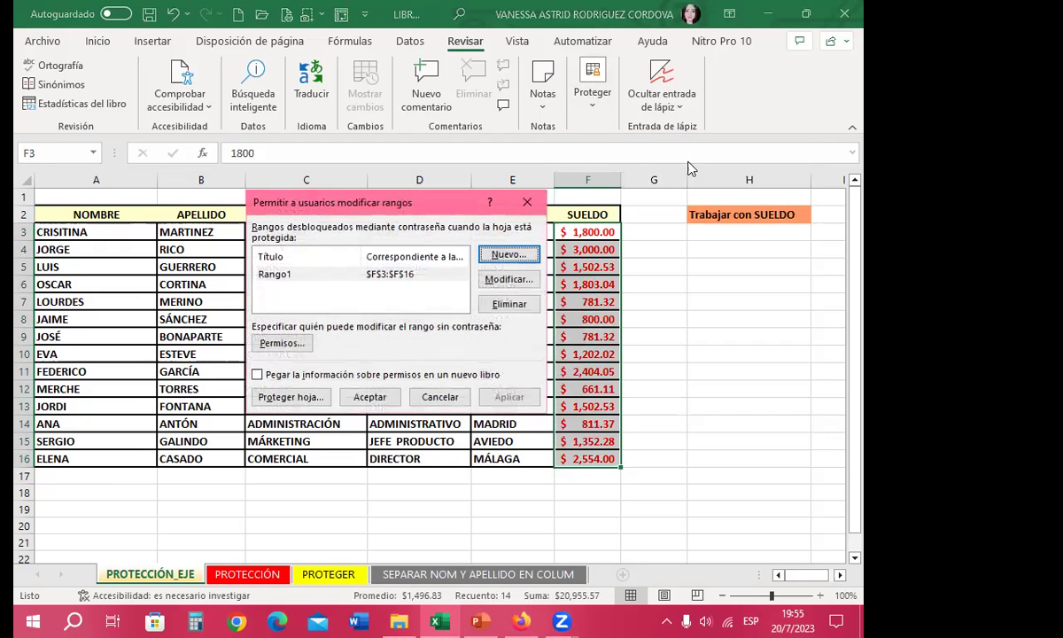
left_click(385, 275)
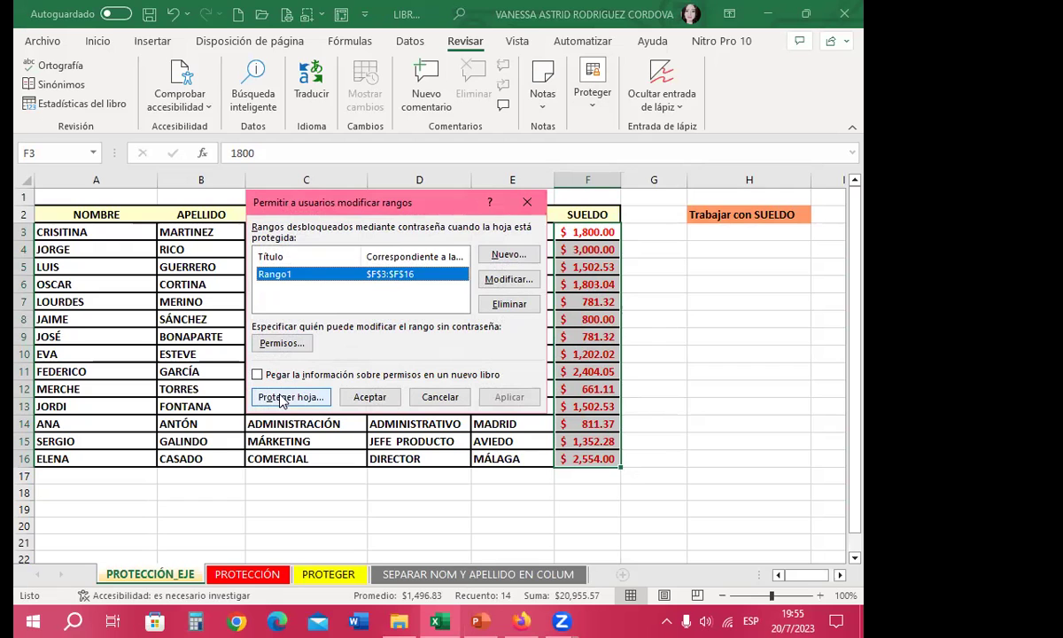
left_click(282, 397)
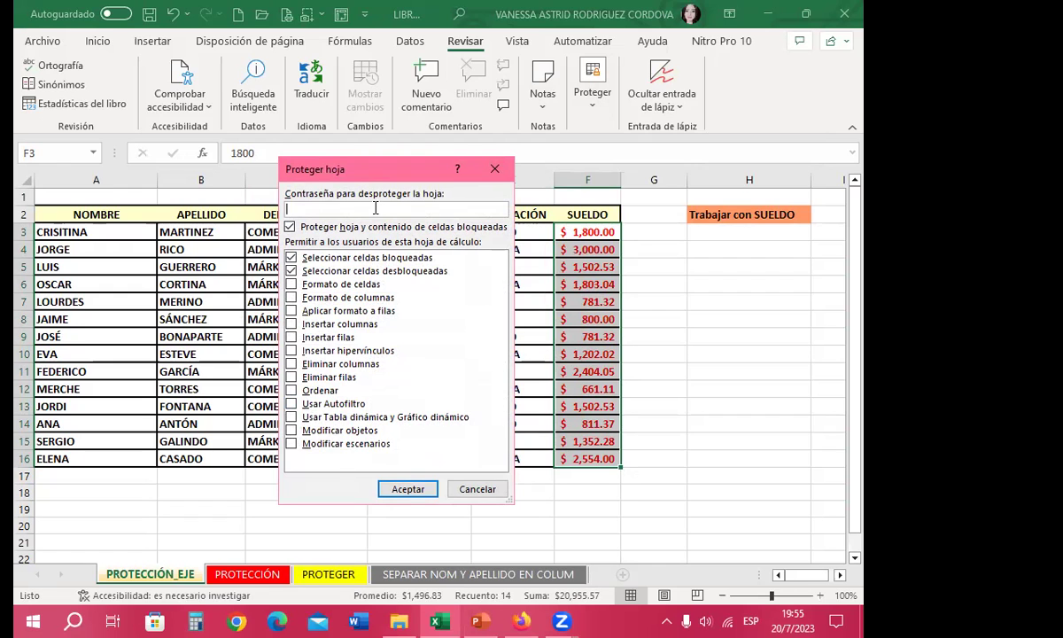
left_click(495, 169)
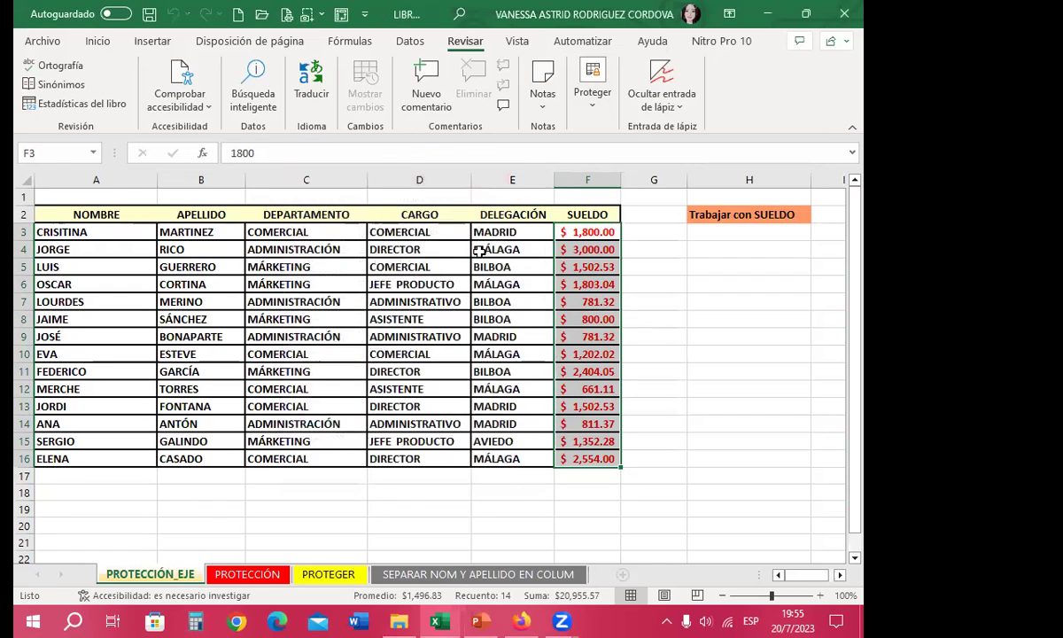
left_click(481, 303)
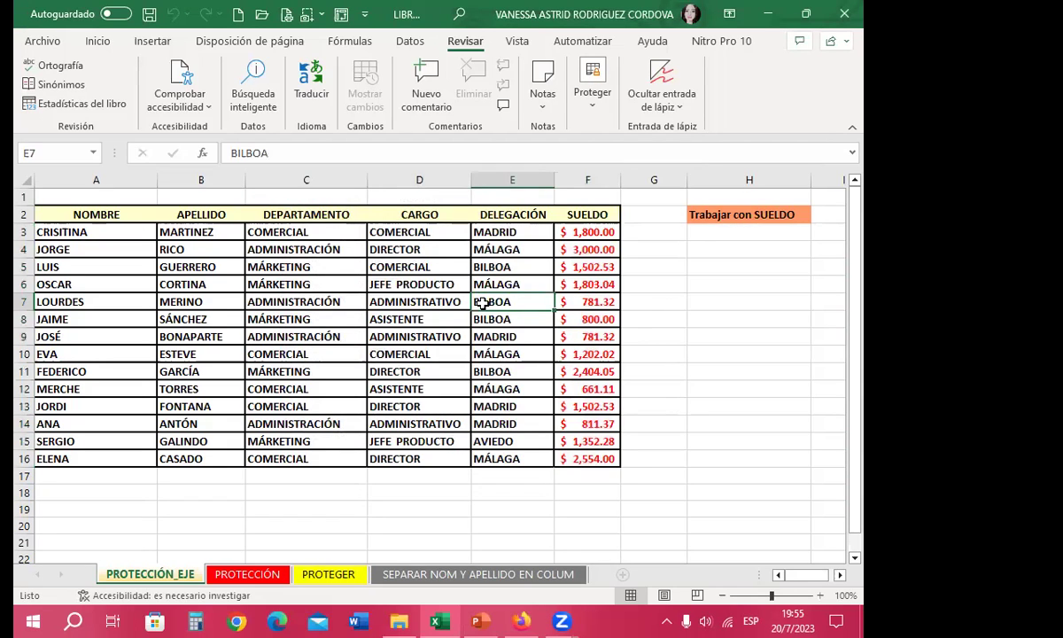
left_click(483, 283)
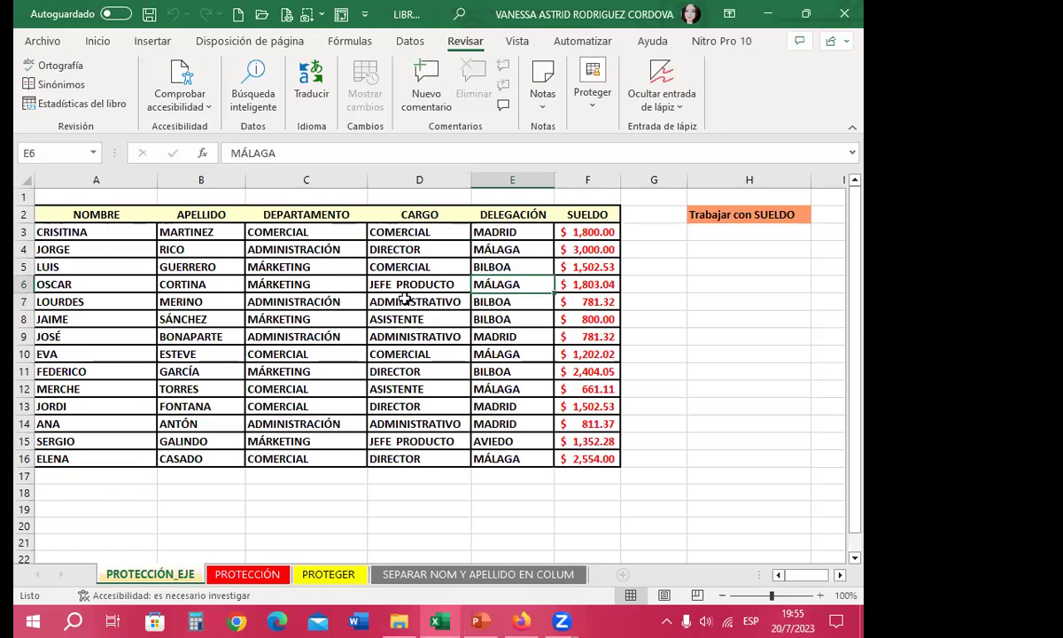
left_click(390, 373)
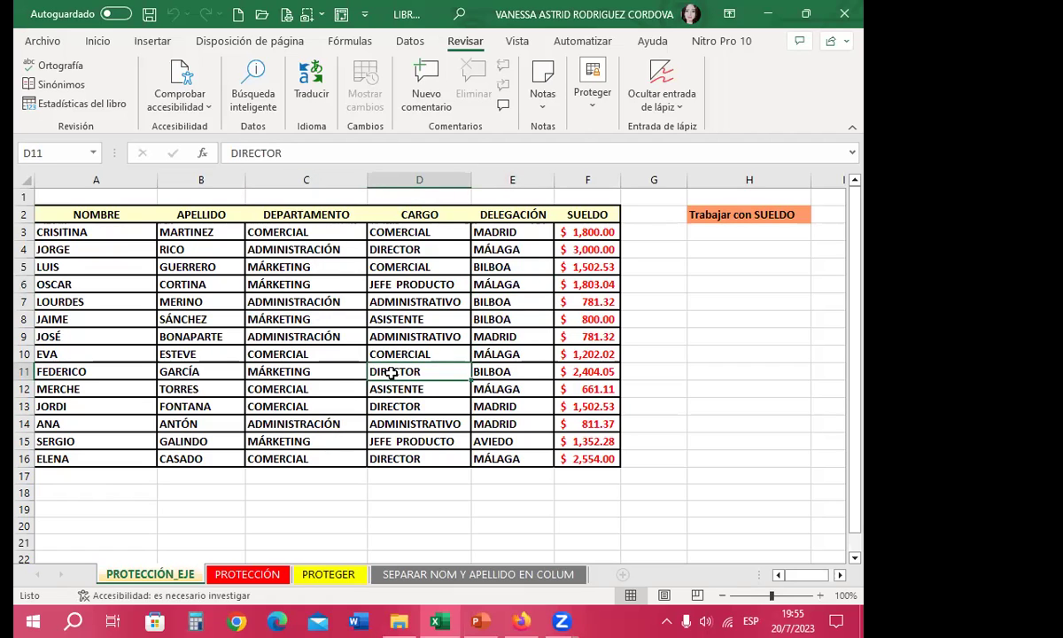
left_click(521, 302)
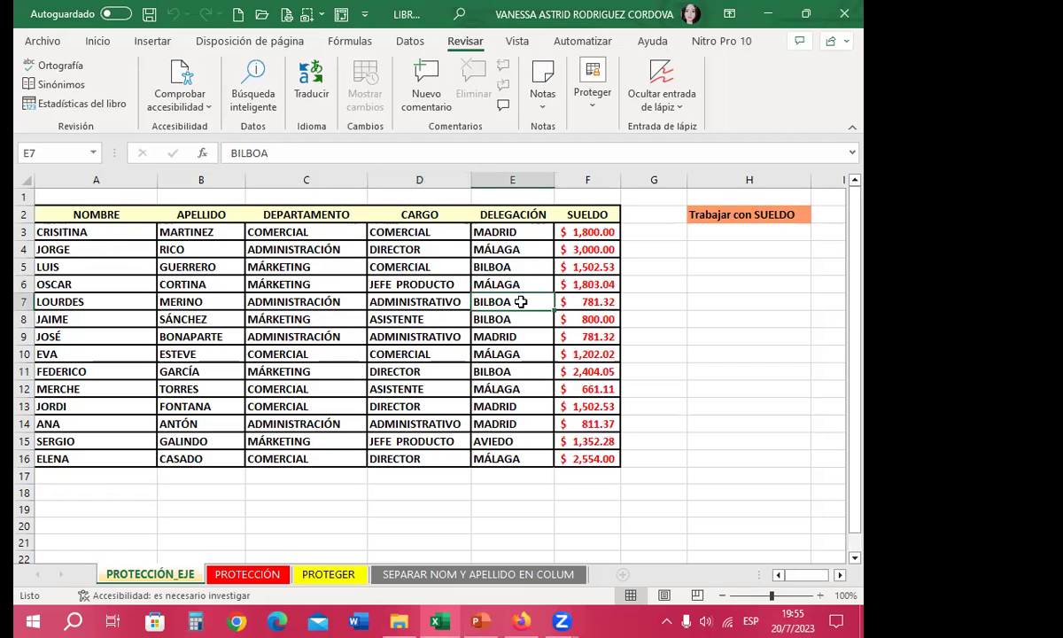
left_click_drag(483, 232, 484, 440)
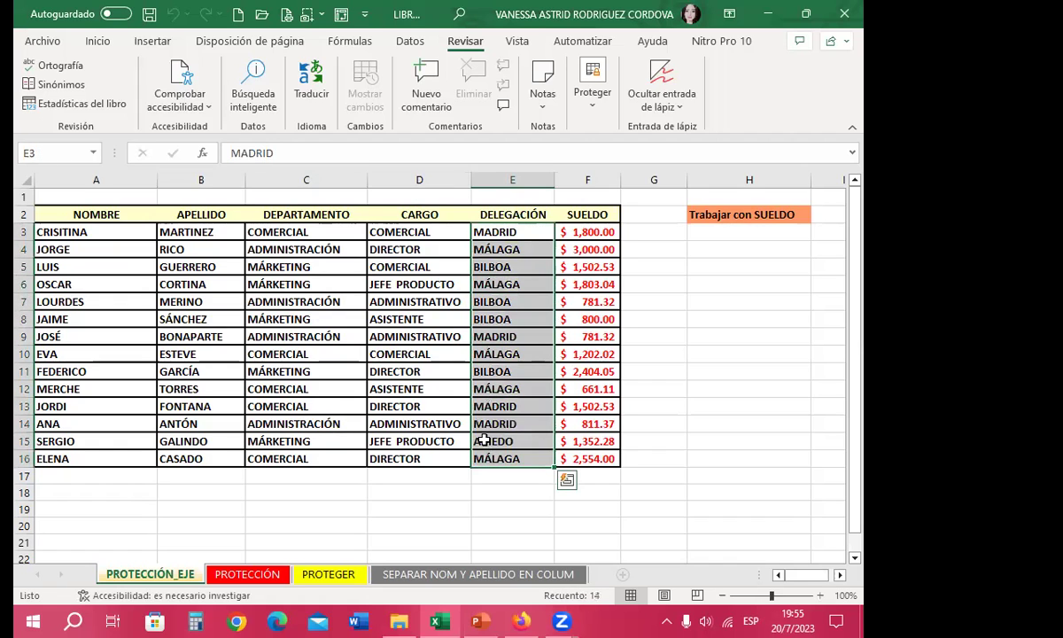
left_click_drag(277, 249, 280, 390)
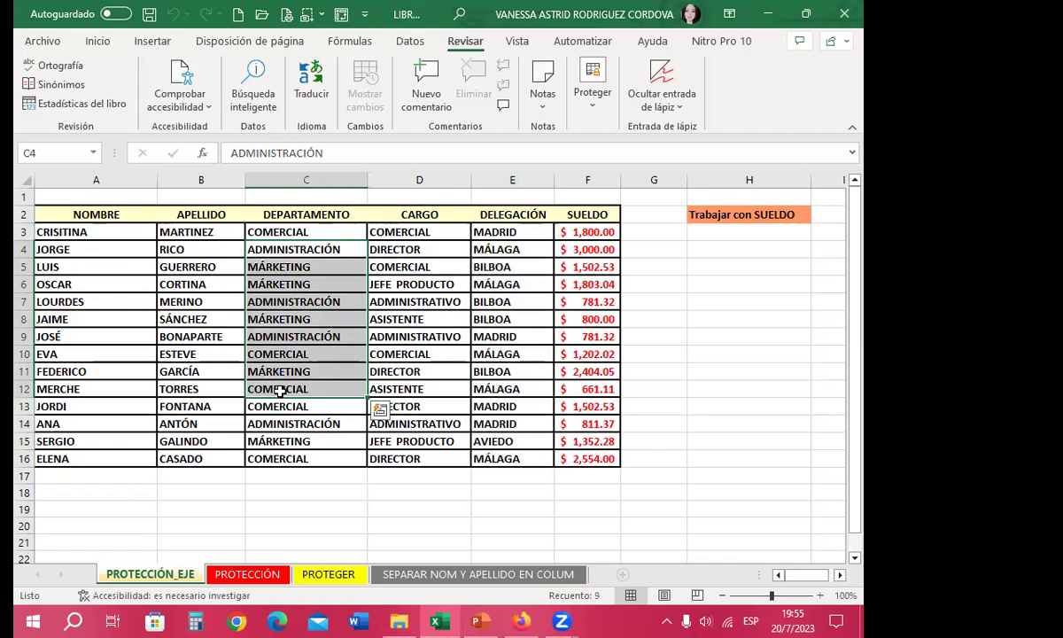
left_click(408, 337)
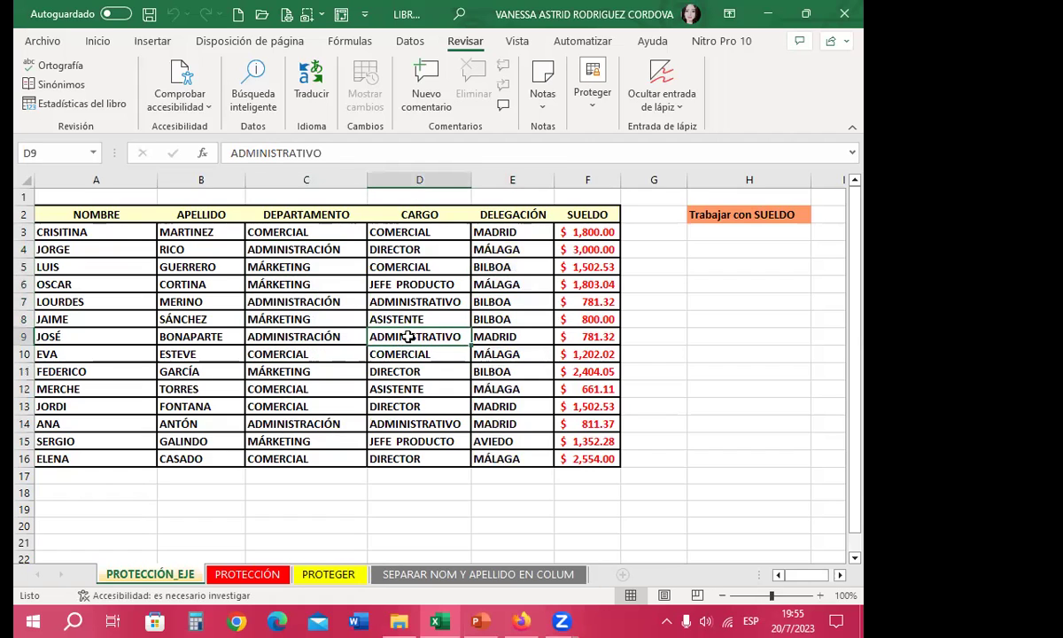
left_click(293, 265)
left_click_drag(296, 232, 293, 441)
left_click(330, 366)
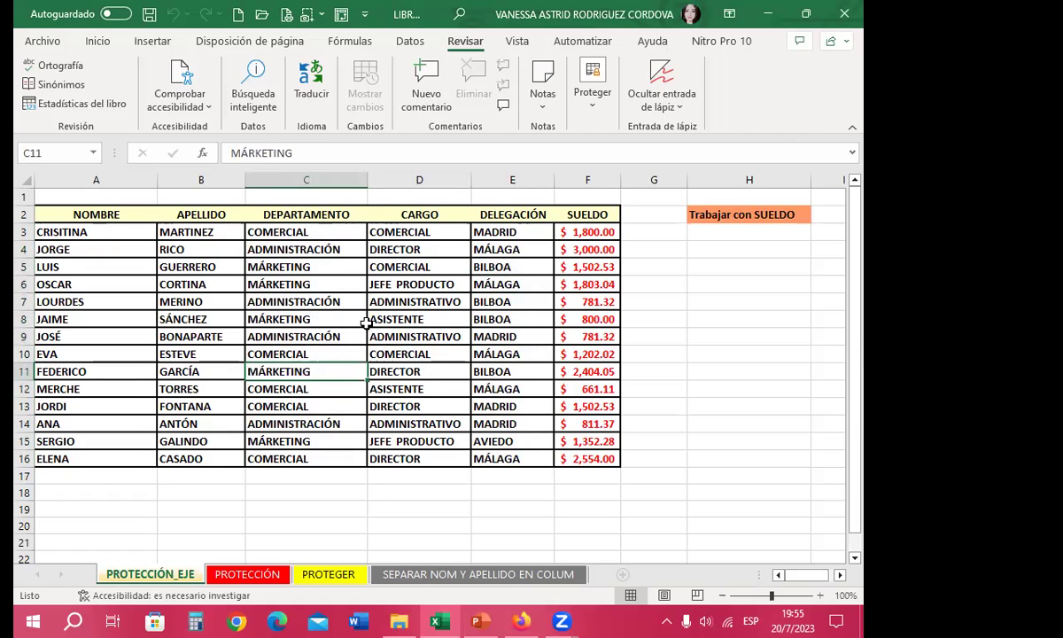
left_click(370, 323)
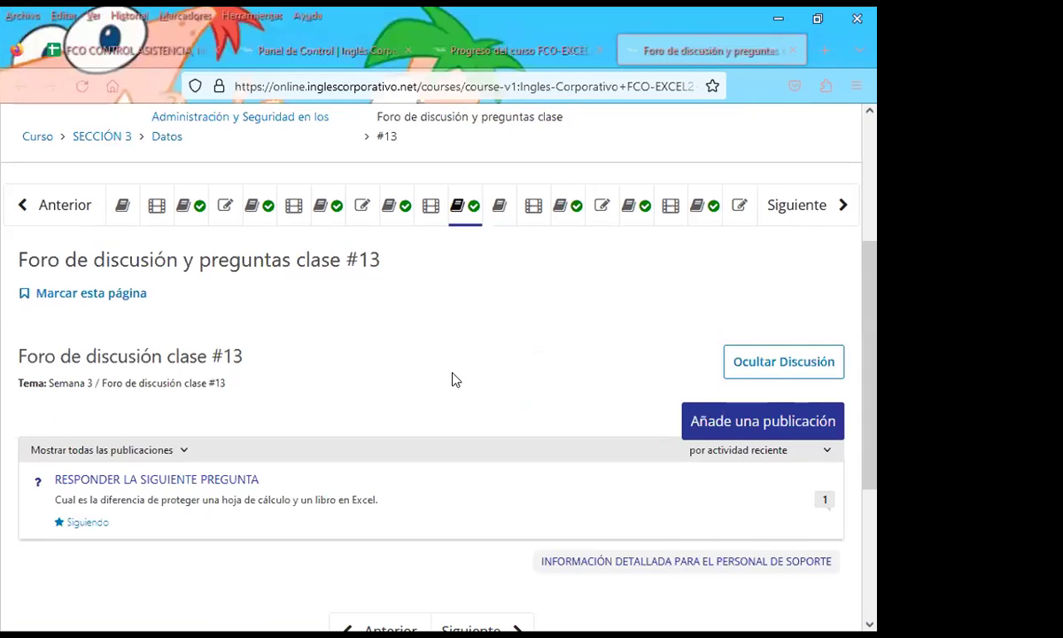
Scroll down the class #13 forum page and move on to the next lesson.
scroll(453, 377, "down", 2)
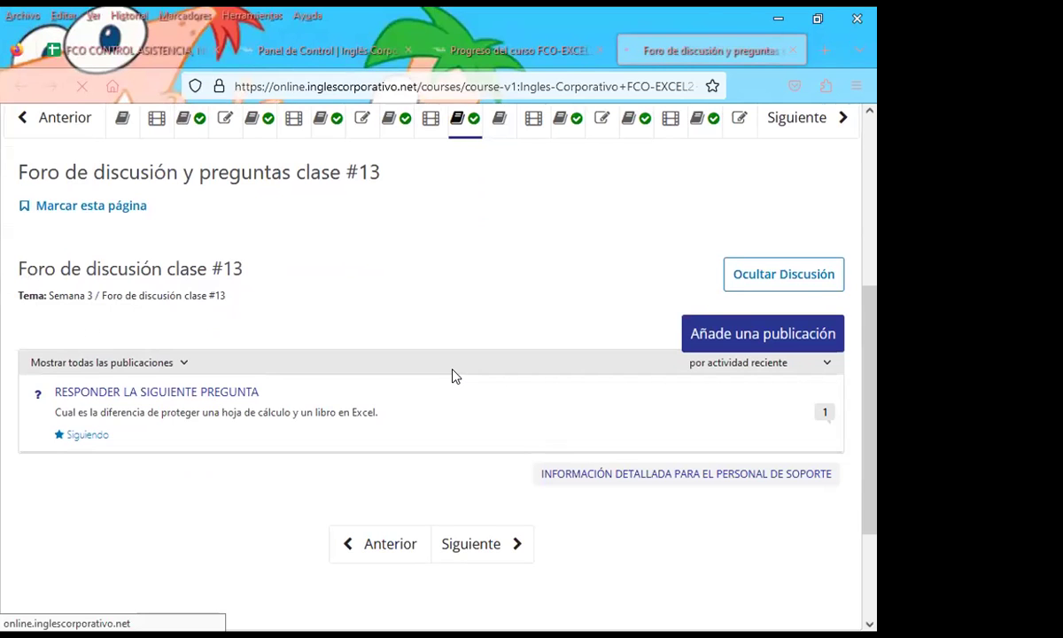
left_click(503, 535)
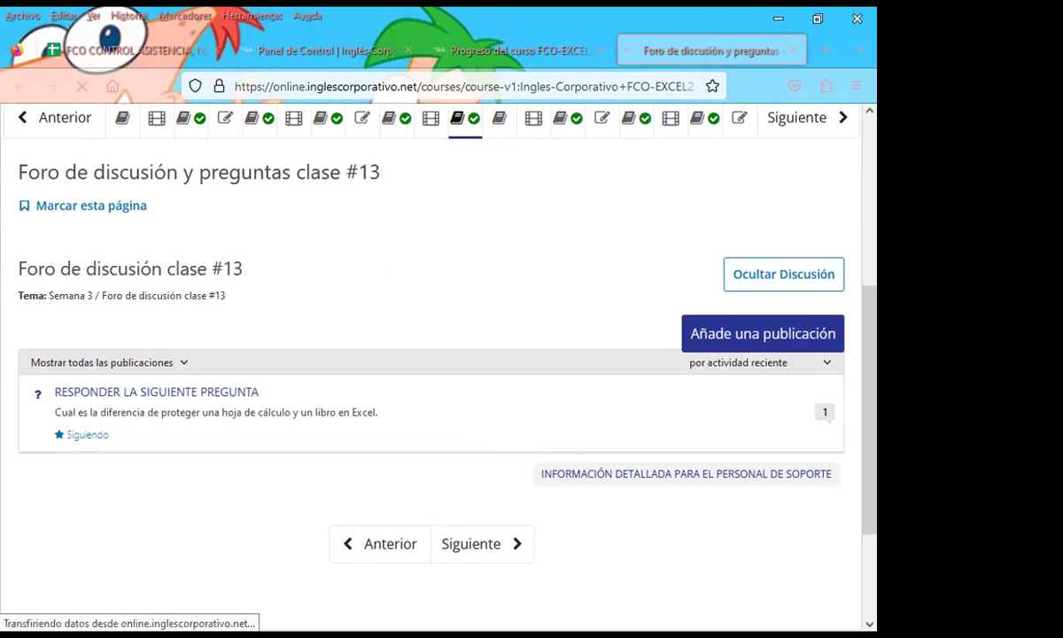